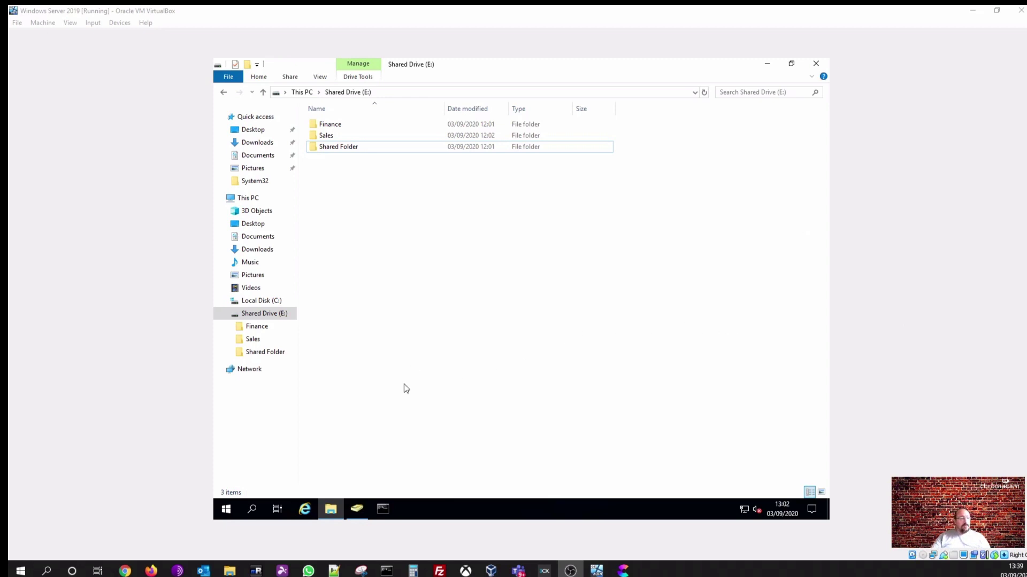
Search Start for 'group', launch Group Policy Management, and maximize its window
left_click(231, 511)
left_click(232, 510)
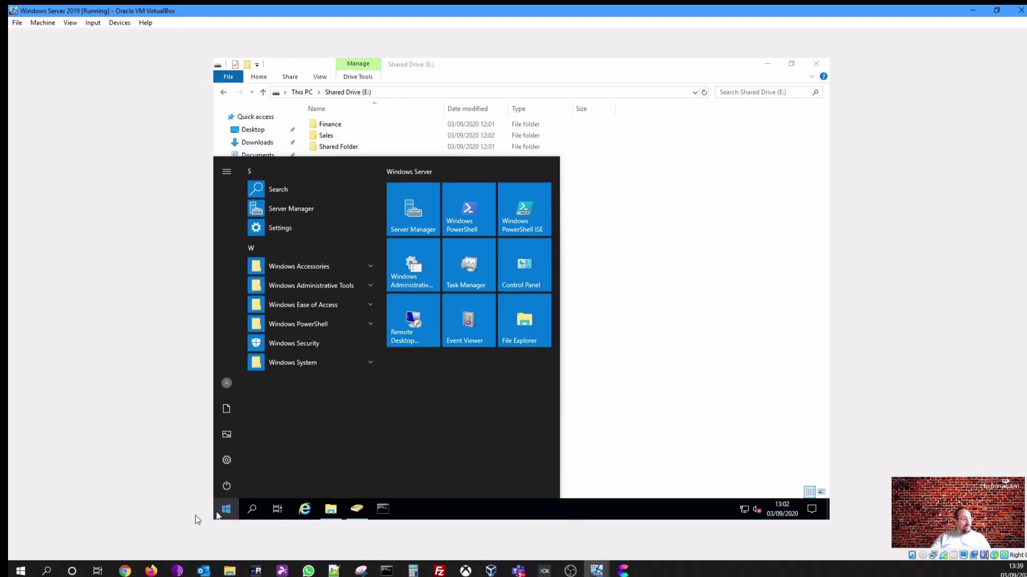
type("group")
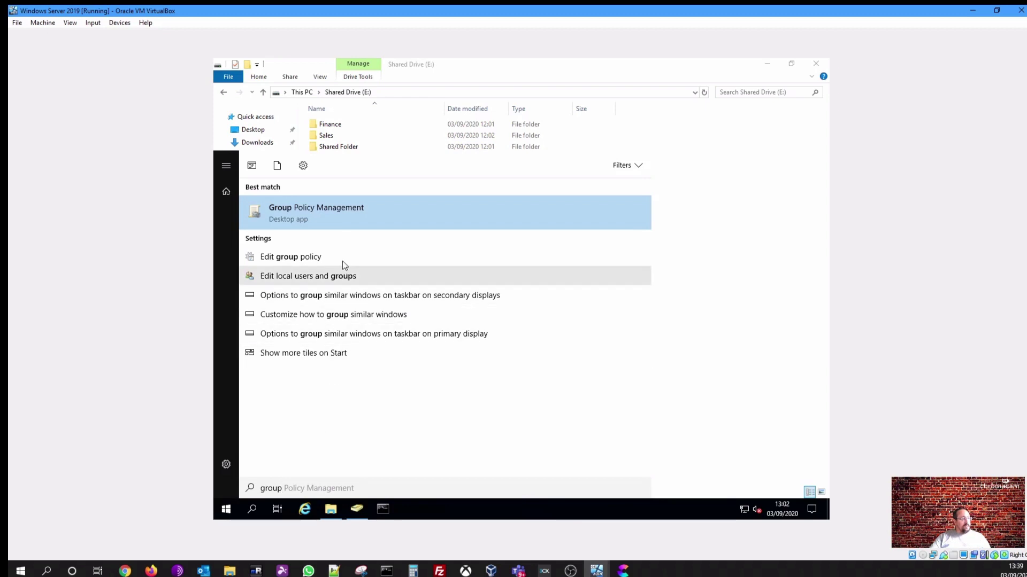
left_click(313, 214)
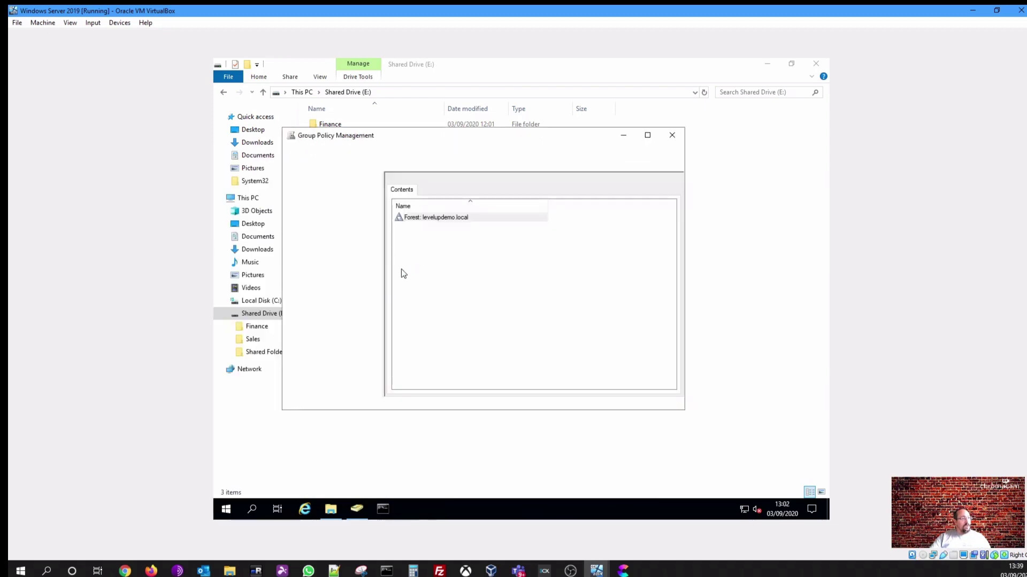
left_click(649, 136)
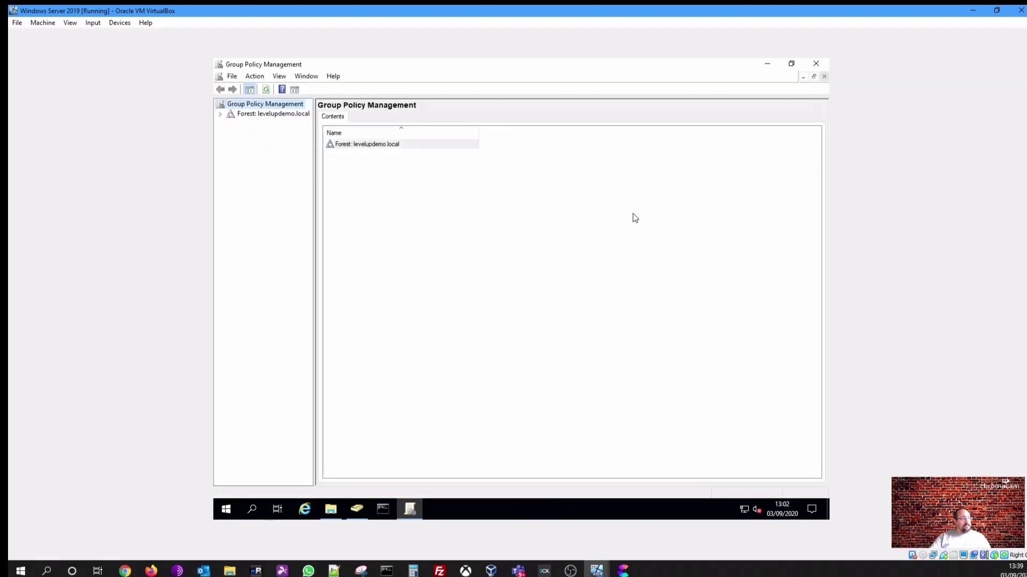
Expand the forest down to the levelupdemo.local domain and widen the tree pane
left_click(220, 116)
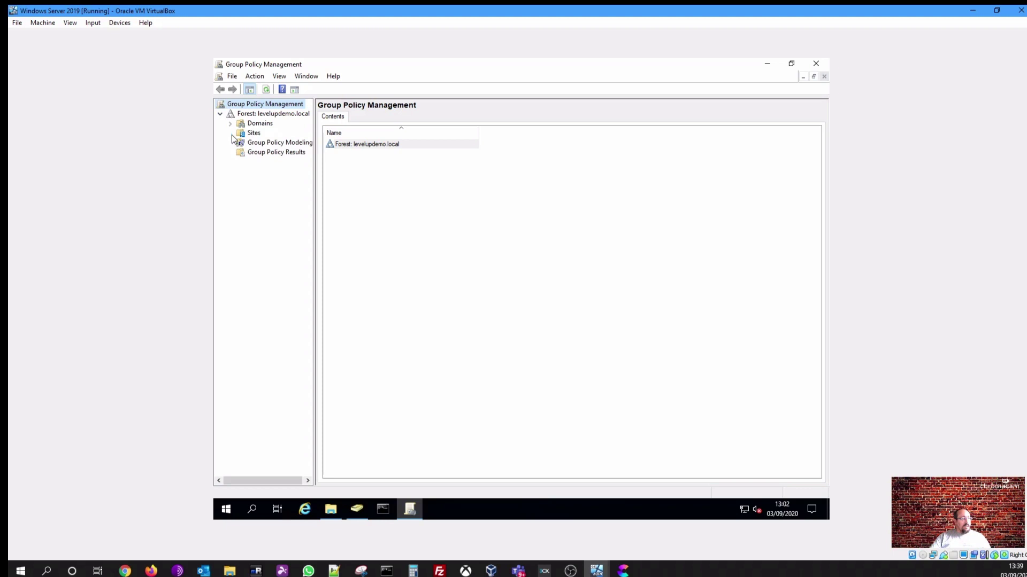
left_click(254, 132)
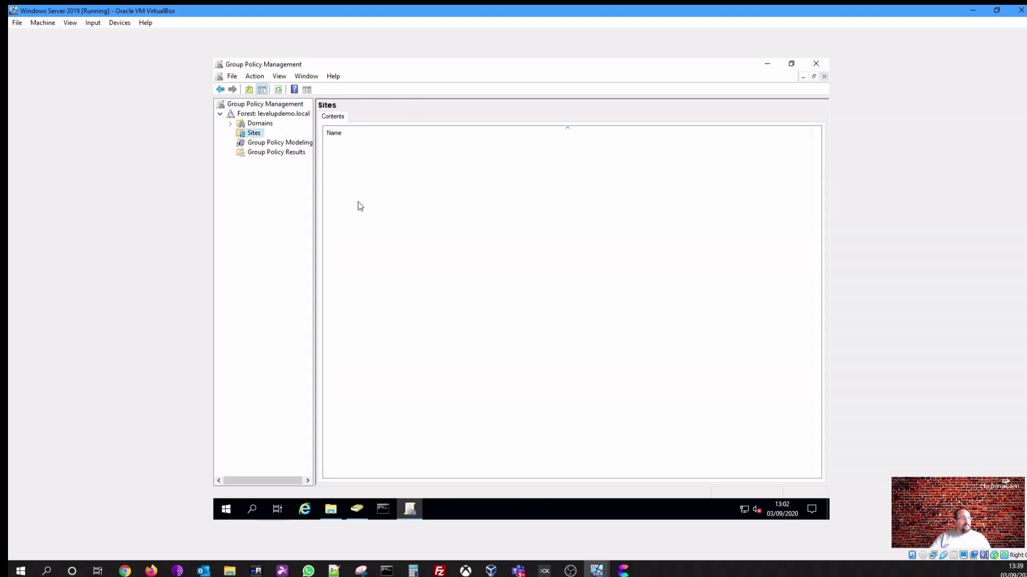
left_click(229, 124)
left_click(241, 134)
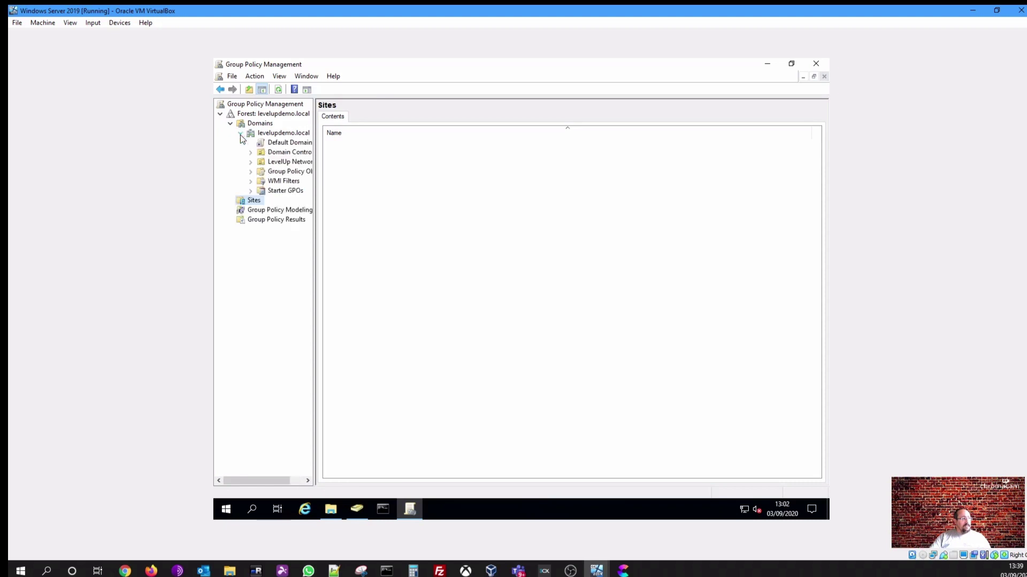
left_click_drag(314, 178, 400, 177)
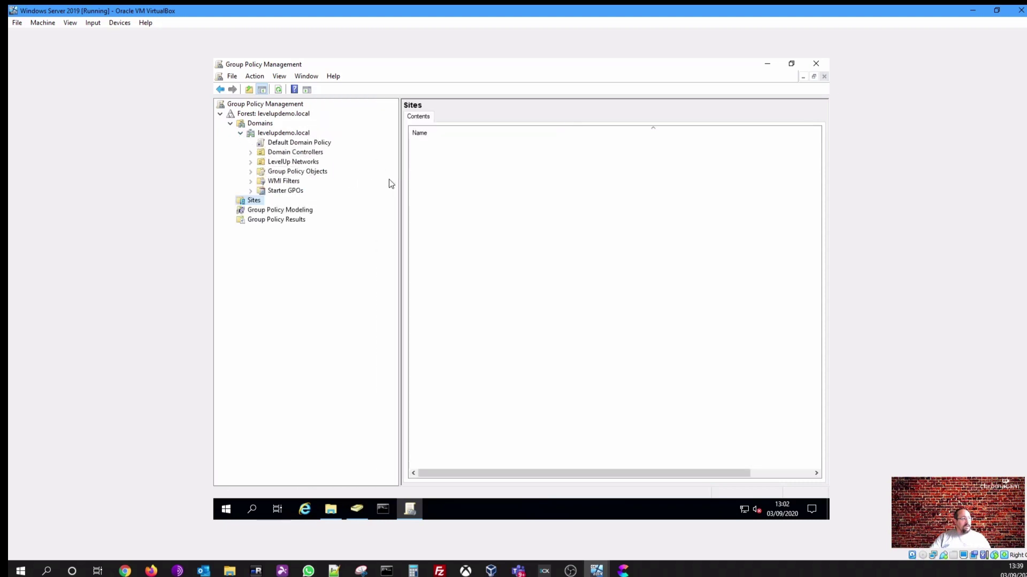
Expand Group Policy Objects, listing Default Domain Controllers Policy and Default Domain Policy
left_click(292, 171)
left_click(251, 172)
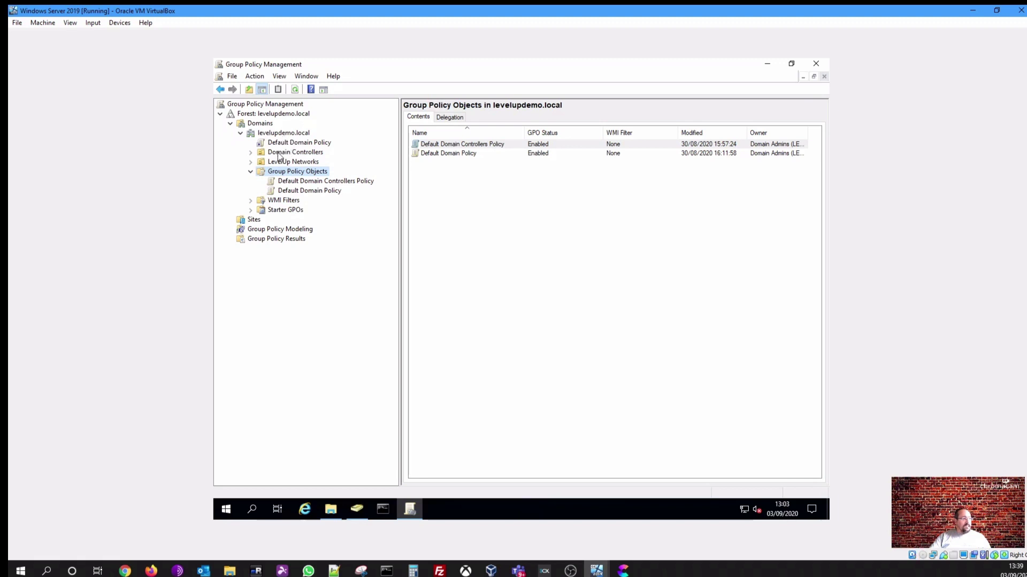
left_click(251, 162)
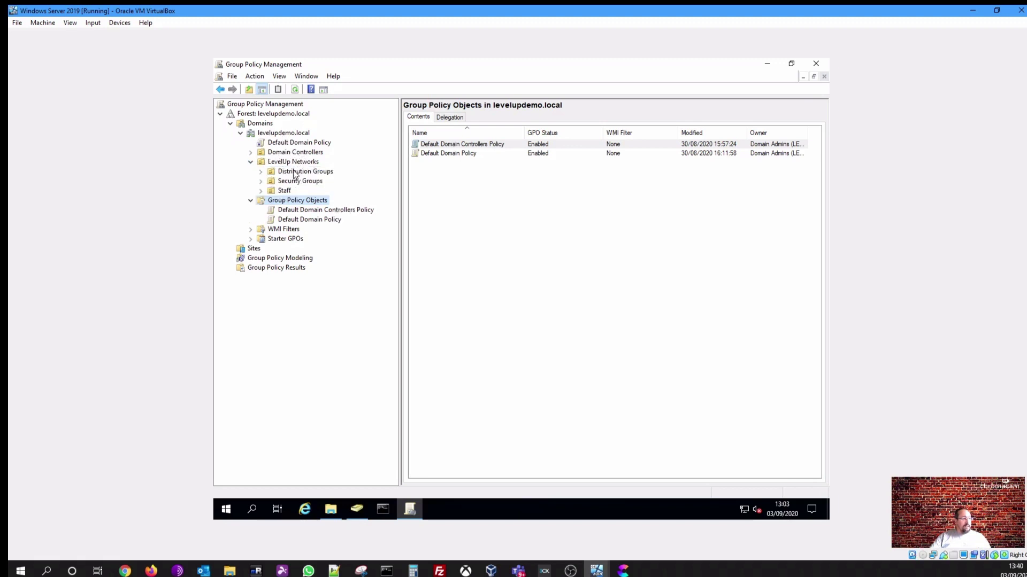
left_click(251, 162)
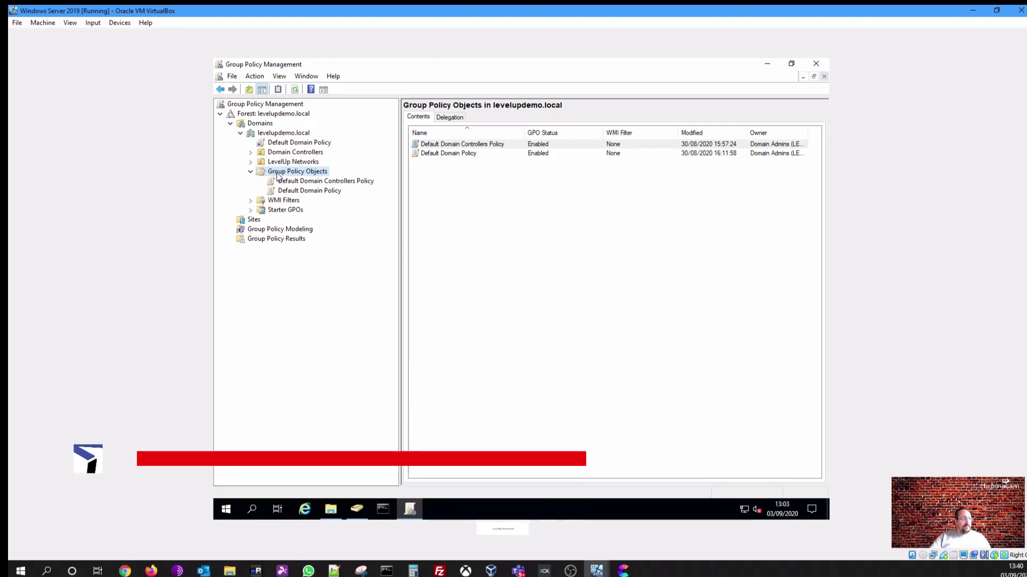
right_click(277, 176)
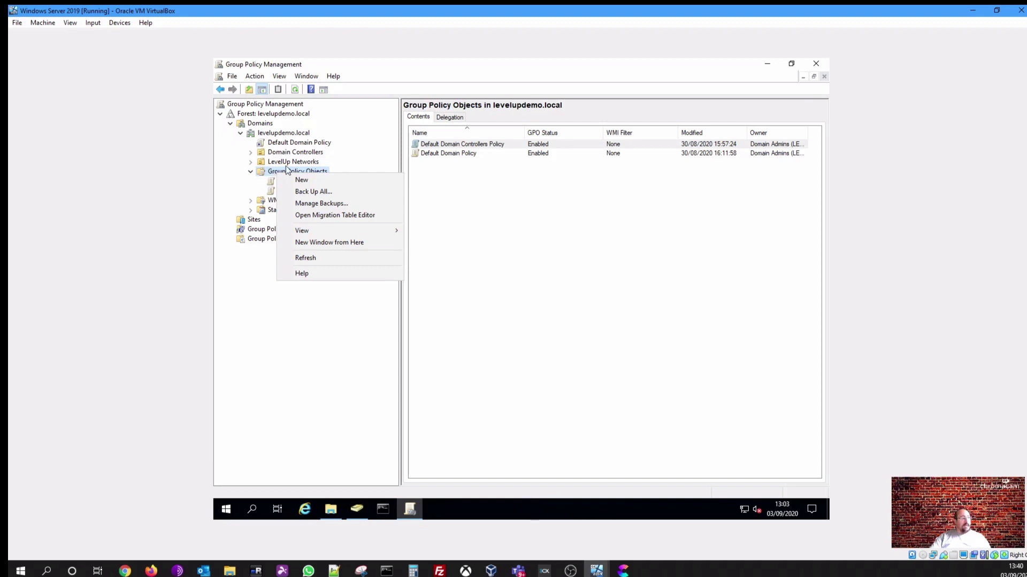
left_click(276, 172)
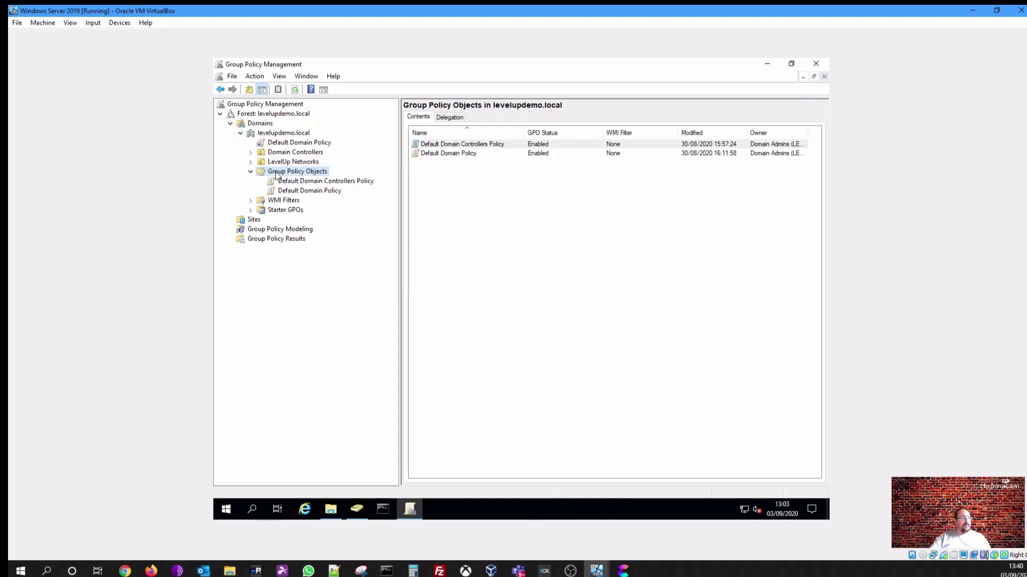
Create a GPO named 'Shared Drive - Finance' under Group Policy Objects and select it
right_click(277, 174)
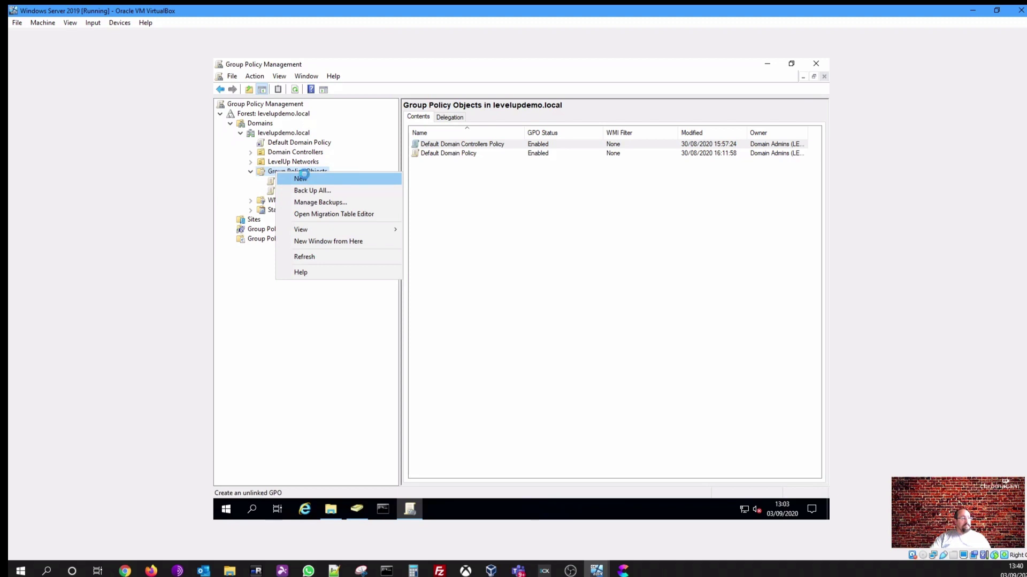
left_click(304, 180)
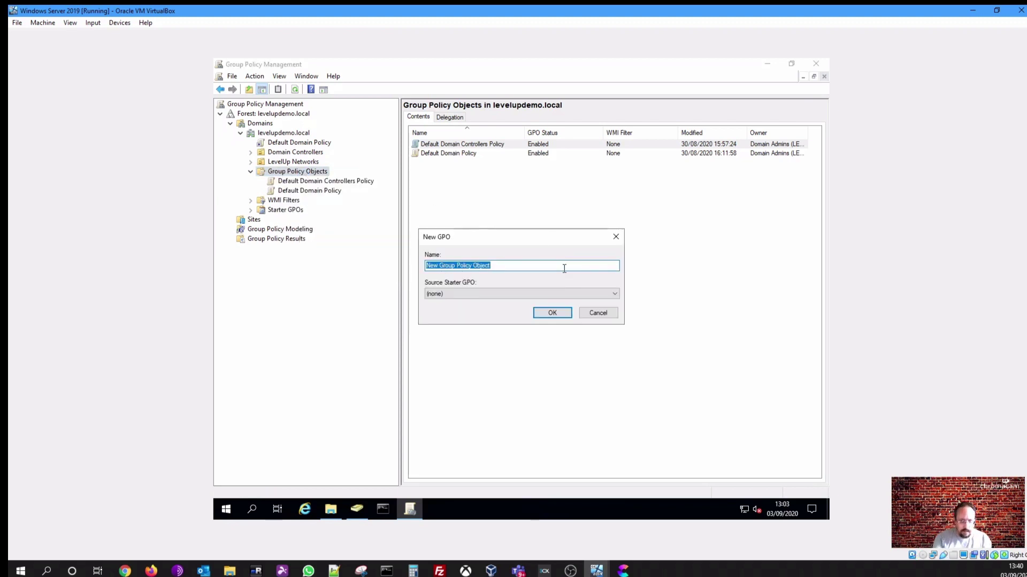
type("Shared DRive -")
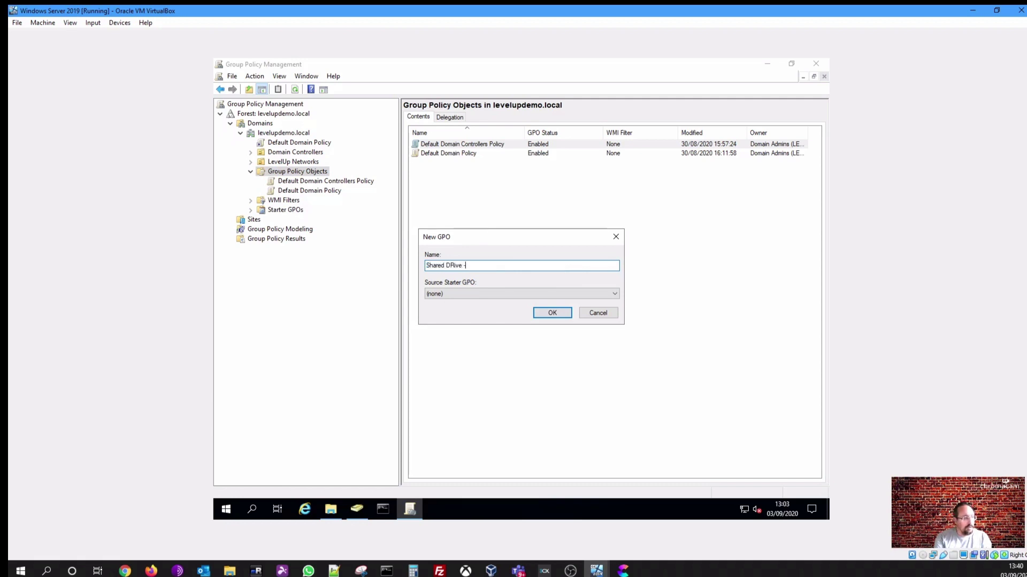
key("BackSpace")
key("BackSpace")
key("BackSpace")
key("BackSpace")
type("rive ")
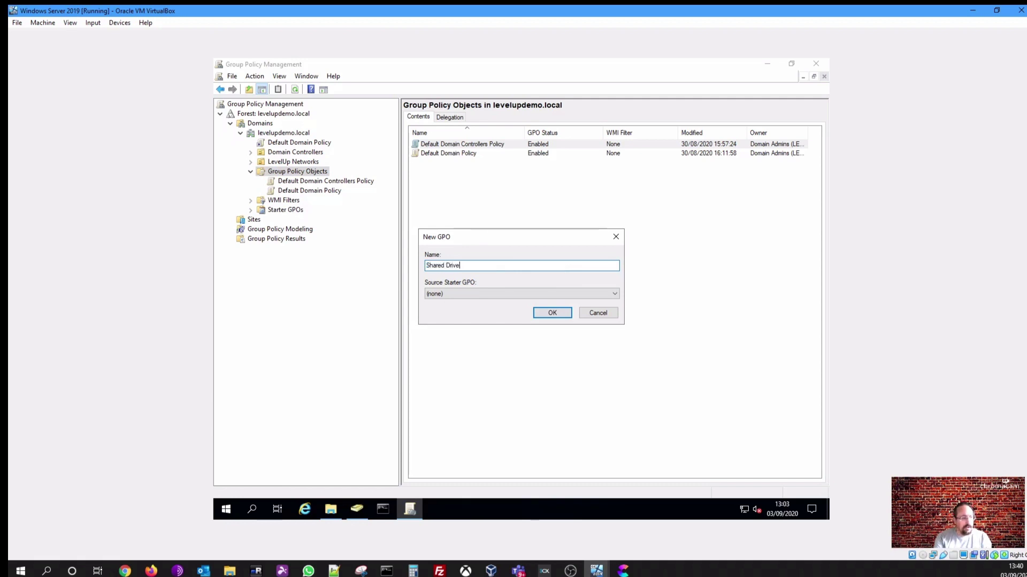
type("- Finance")
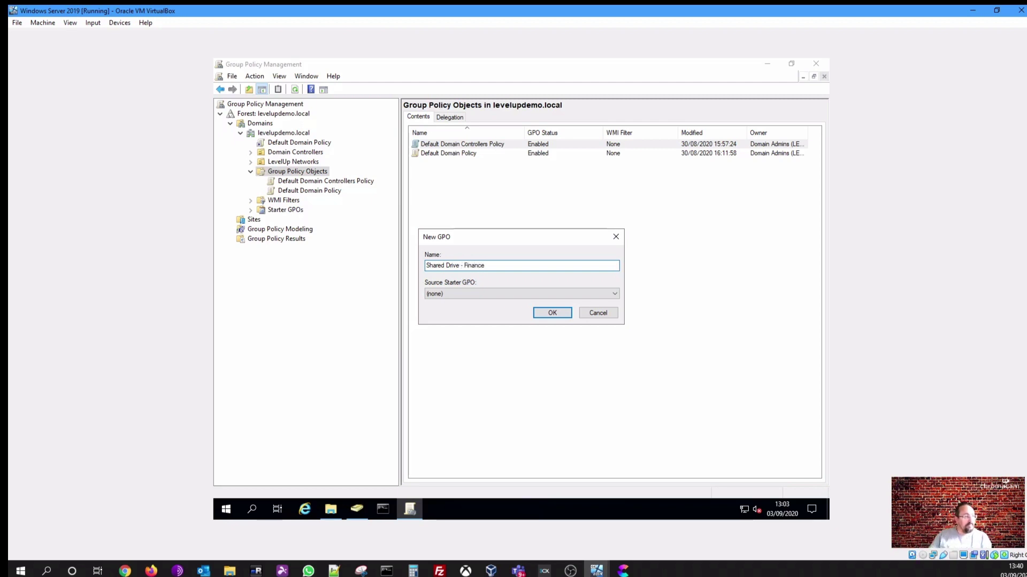
left_click(552, 313)
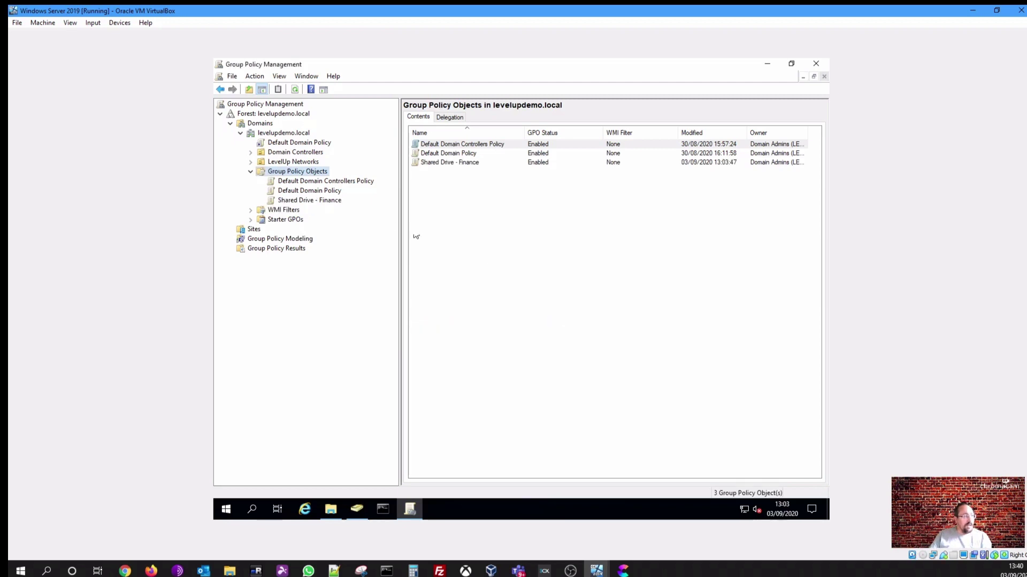
left_click(287, 201)
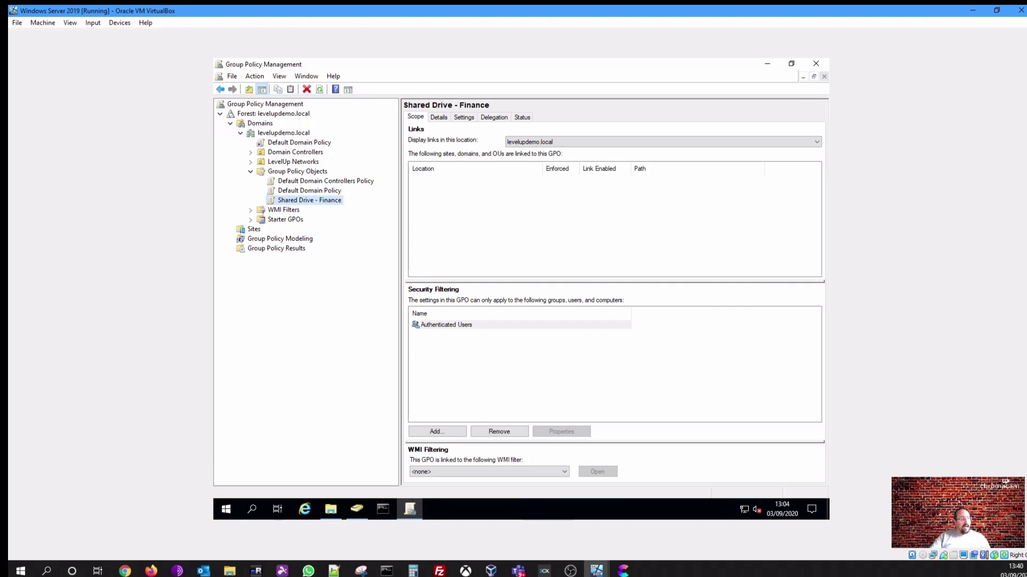
View the Settings report of Shared Drive - Finance, showing no settings defined
left_click(463, 118)
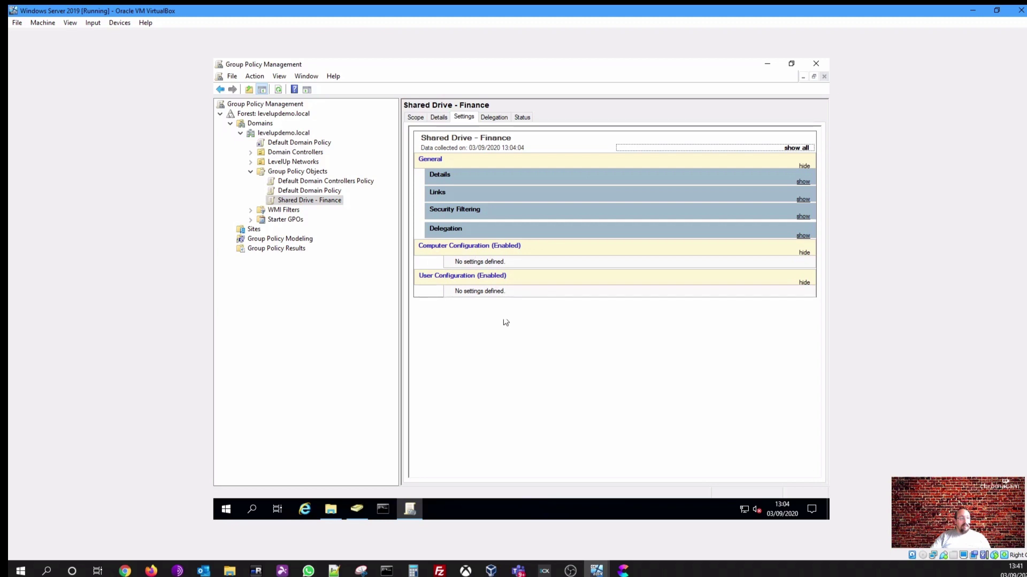
right_click(471, 268)
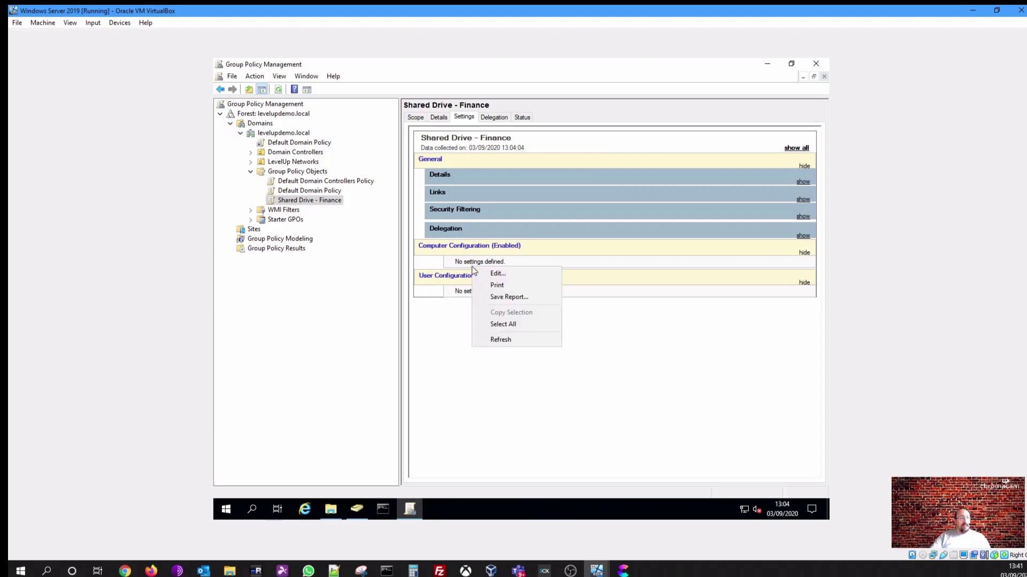
Edit Shared Drive - Finance and navigate to User Configuration > Preferences > Windows Settings > Drive Maps
left_click(490, 275)
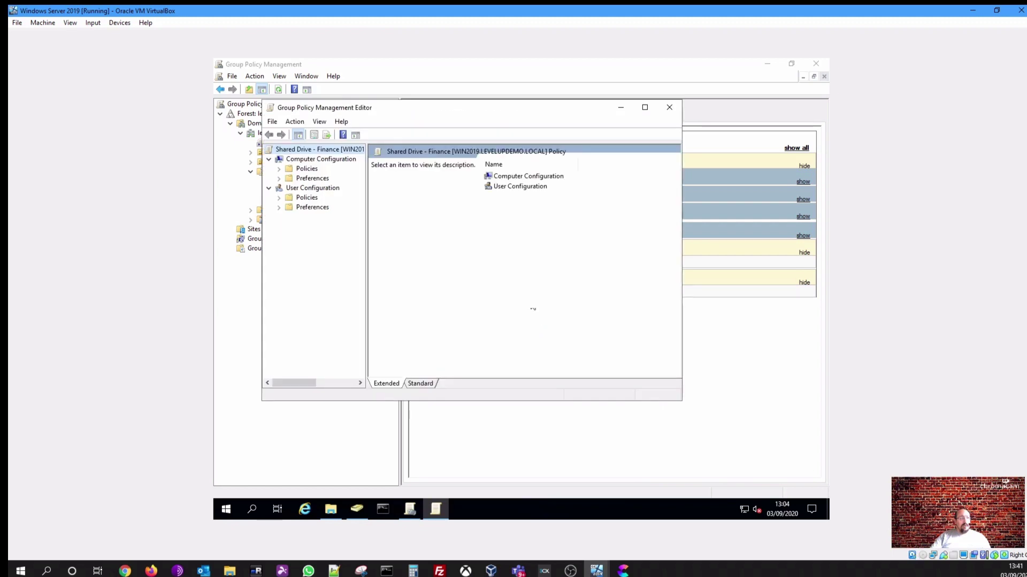
left_click_drag(503, 107, 551, 136)
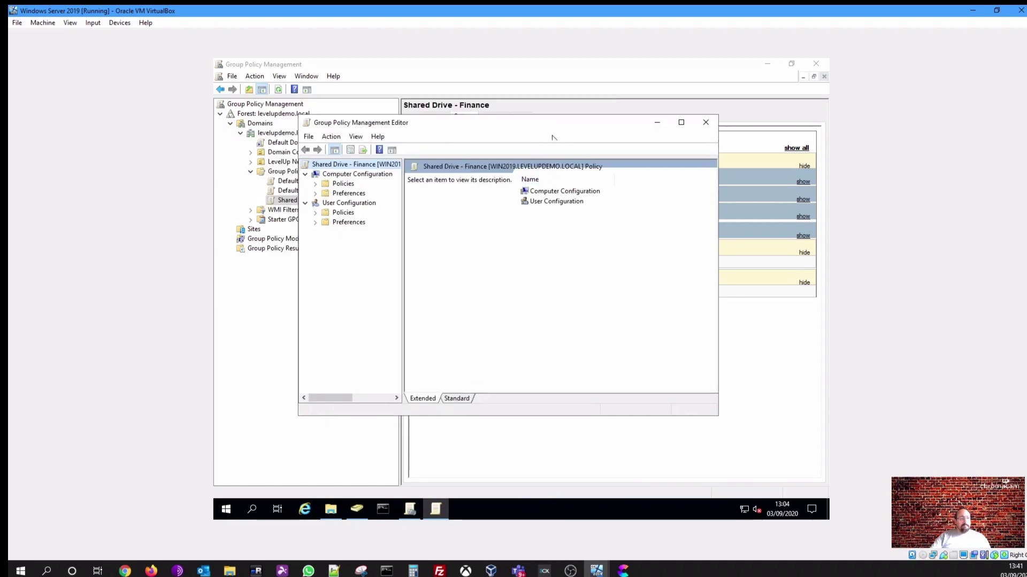
left_click_drag(715, 416, 773, 434)
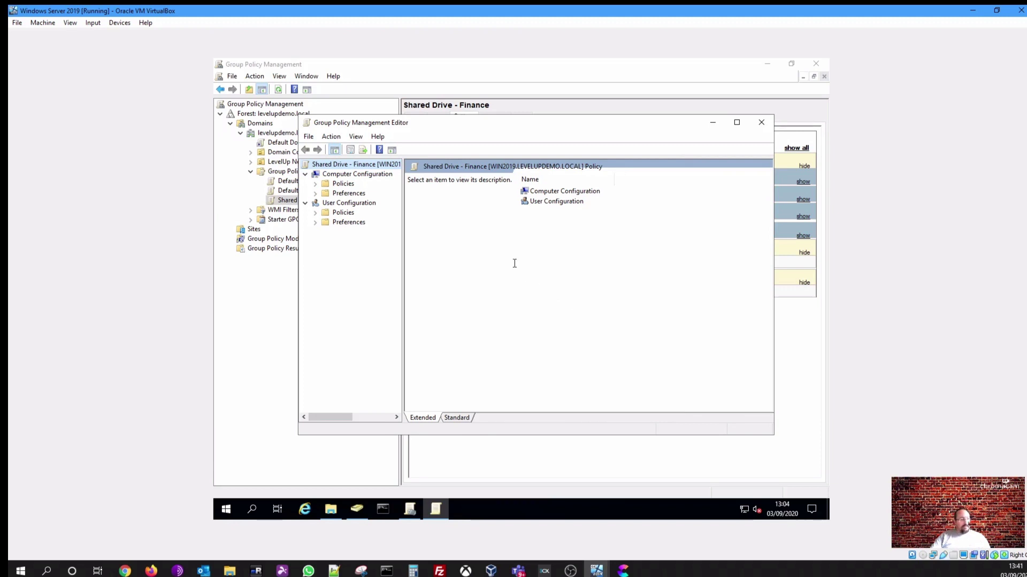
left_click(351, 208)
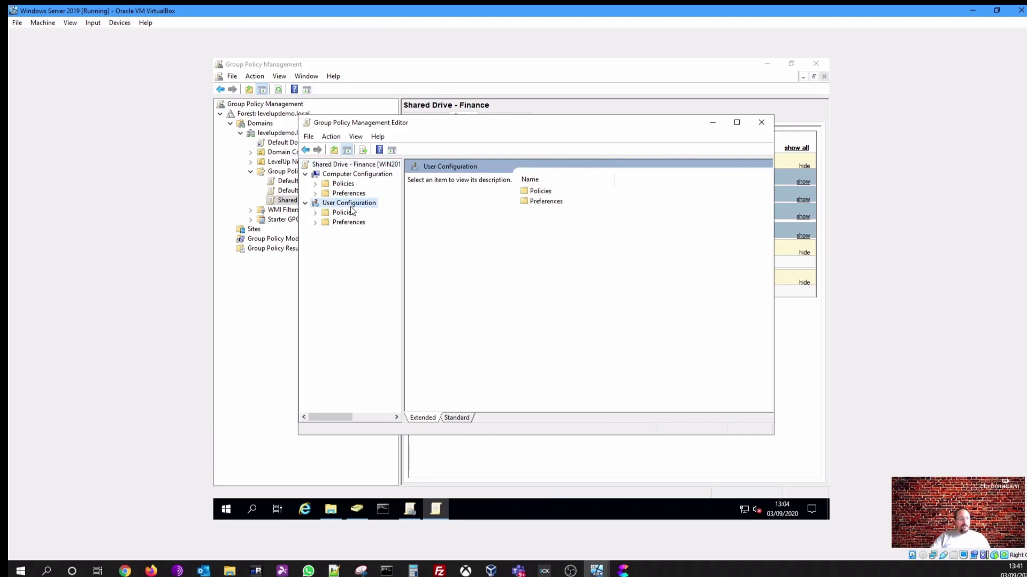
left_click(316, 222)
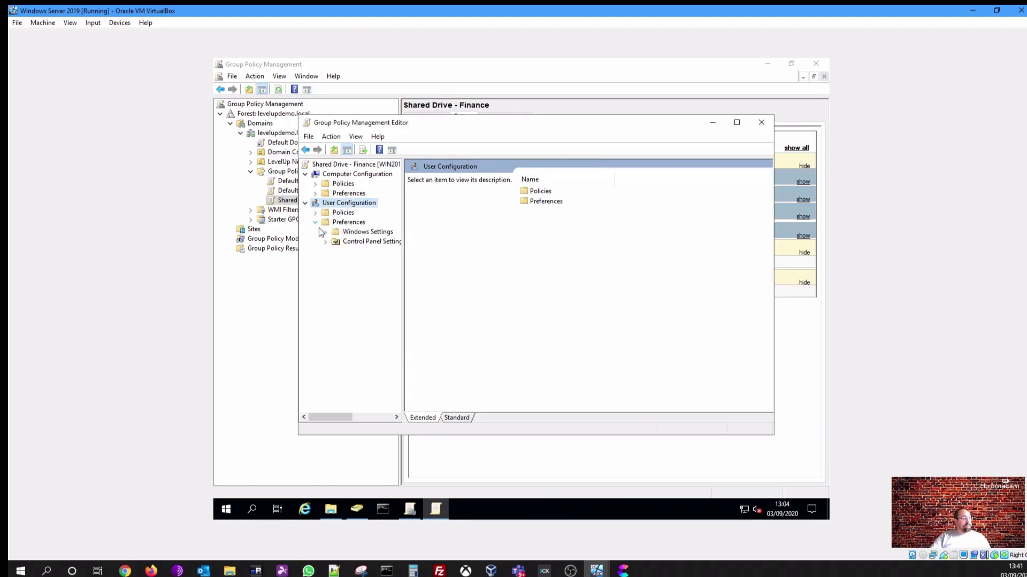
left_click(326, 232)
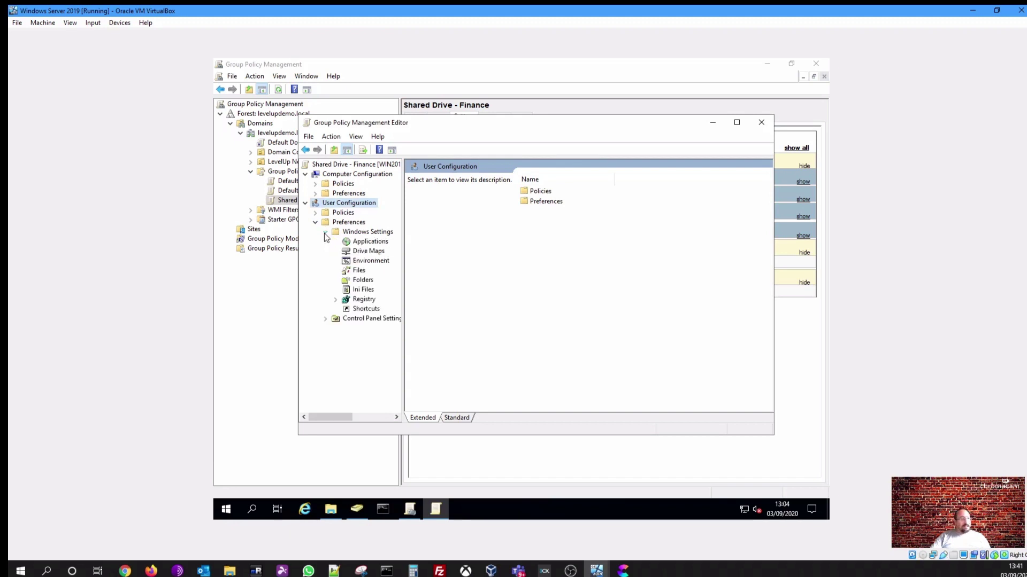
left_click(368, 251)
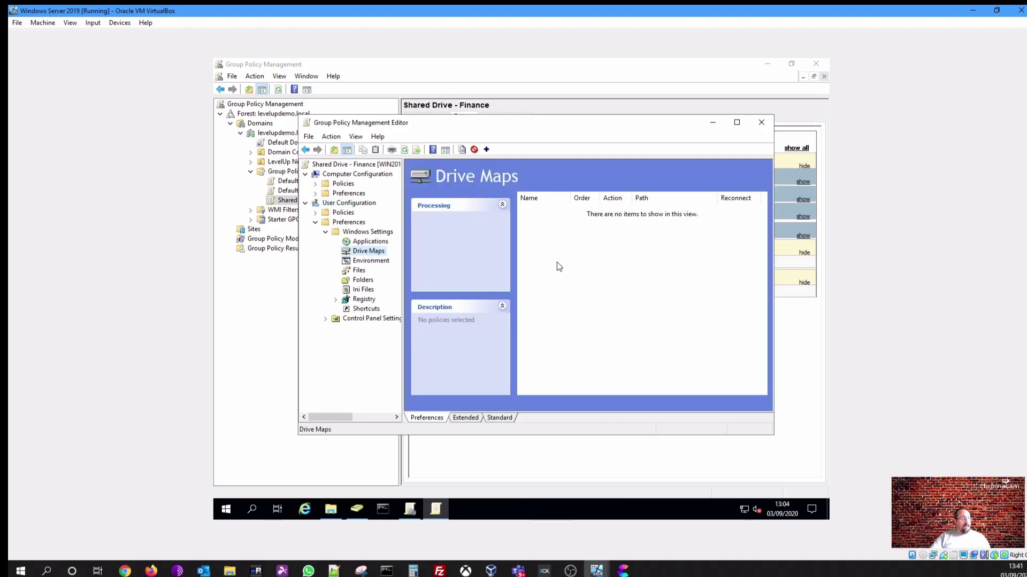
Add a new Mapped Drive under Drive Maps with its Action set to Update
right_click(569, 274)
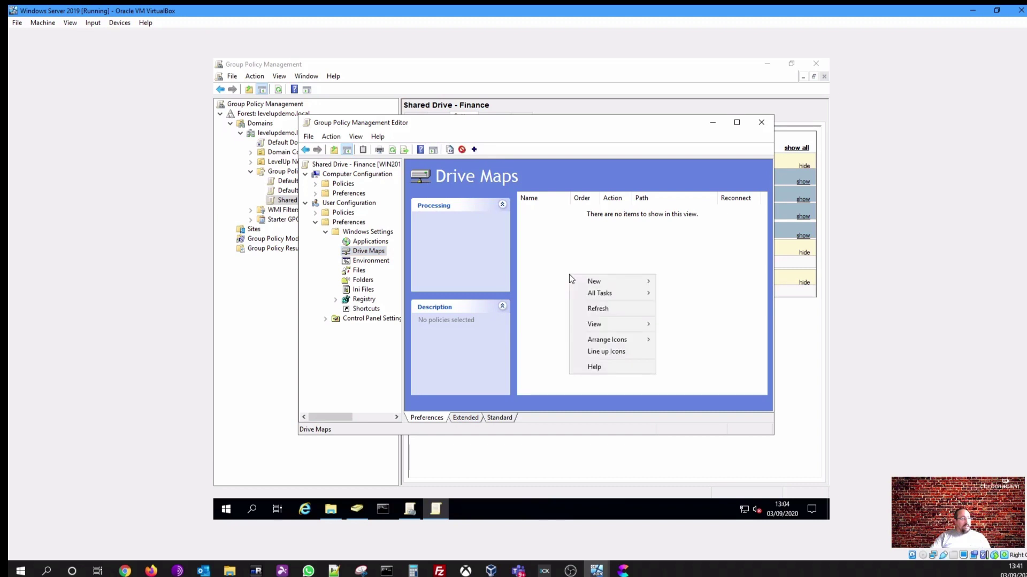
mouse_move(608, 280)
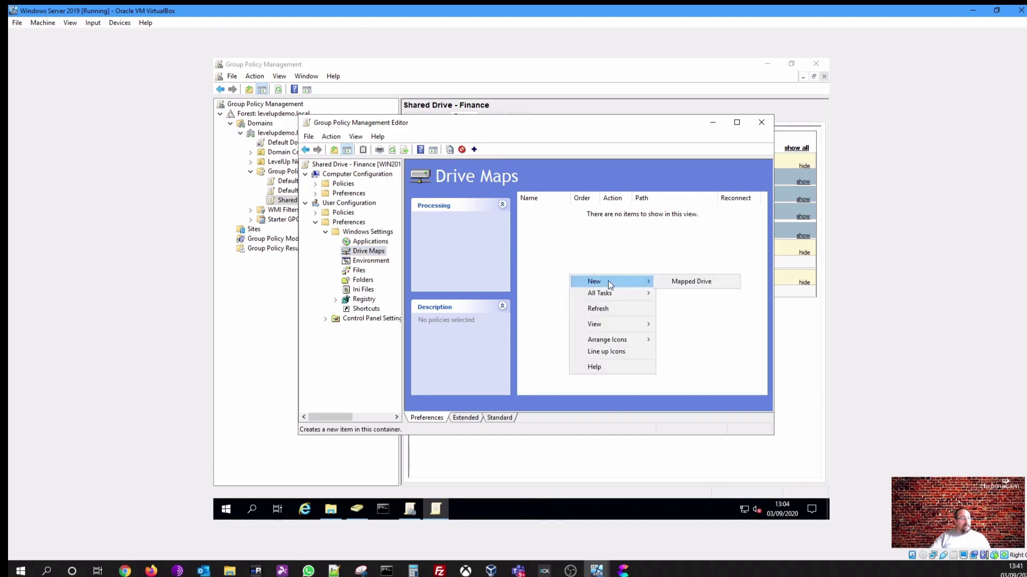
left_click(685, 280)
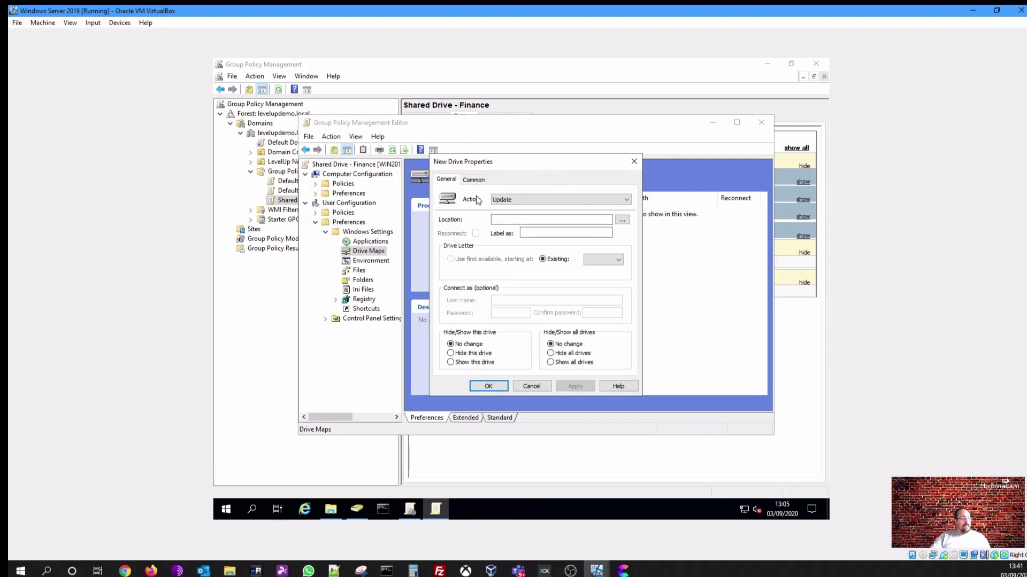
left_click(521, 202)
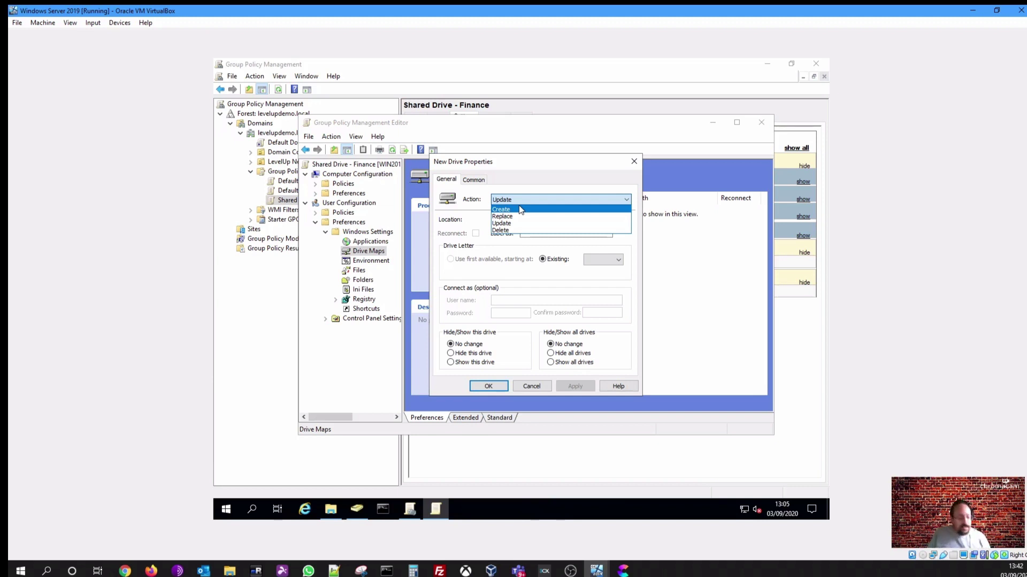
left_click(510, 224)
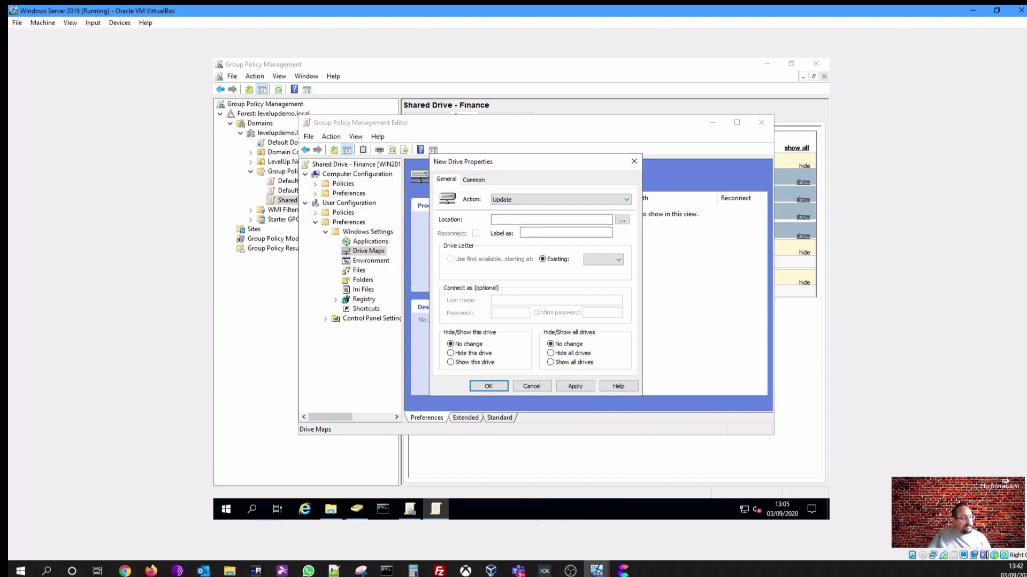
left_click(548, 222)
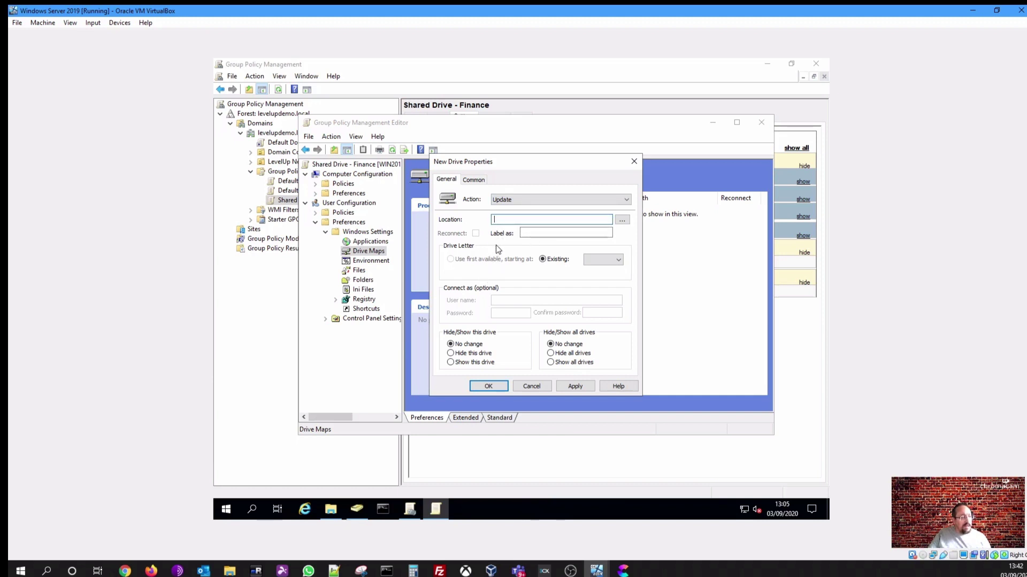
Try a directory search in levelupdemo.local, then start the Location path with \\
left_click(626, 223)
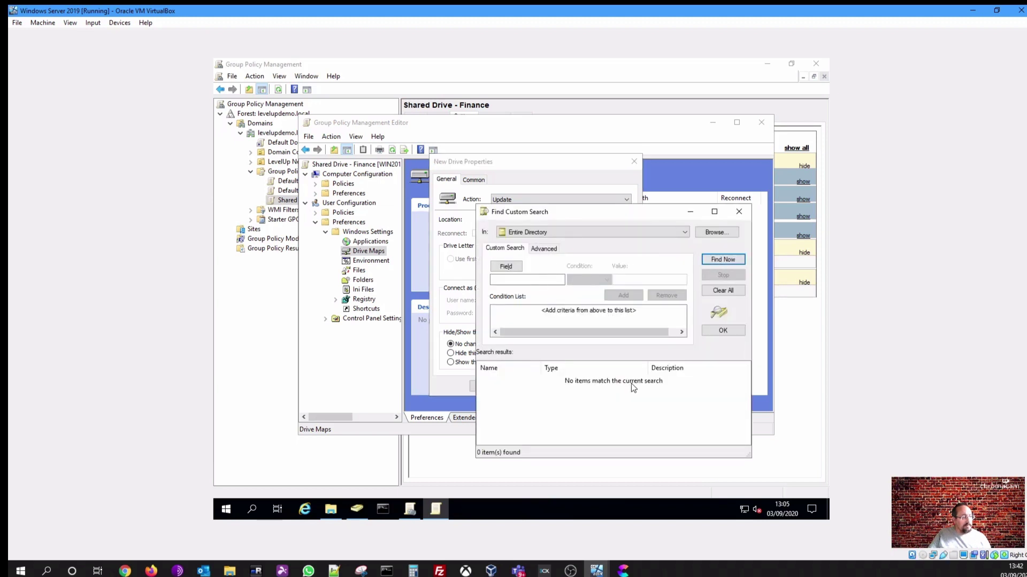
left_click(667, 231)
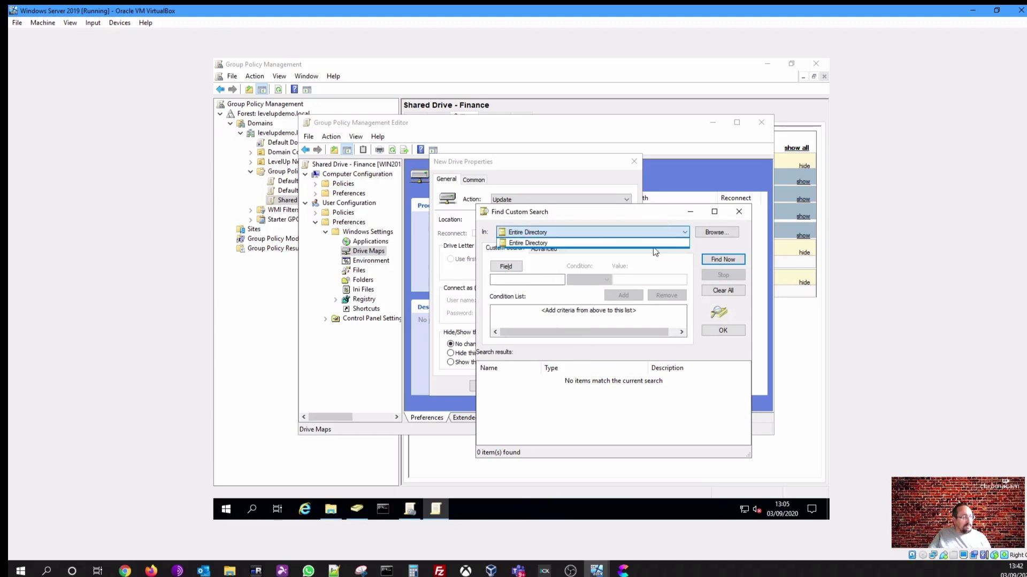
left_click(655, 252)
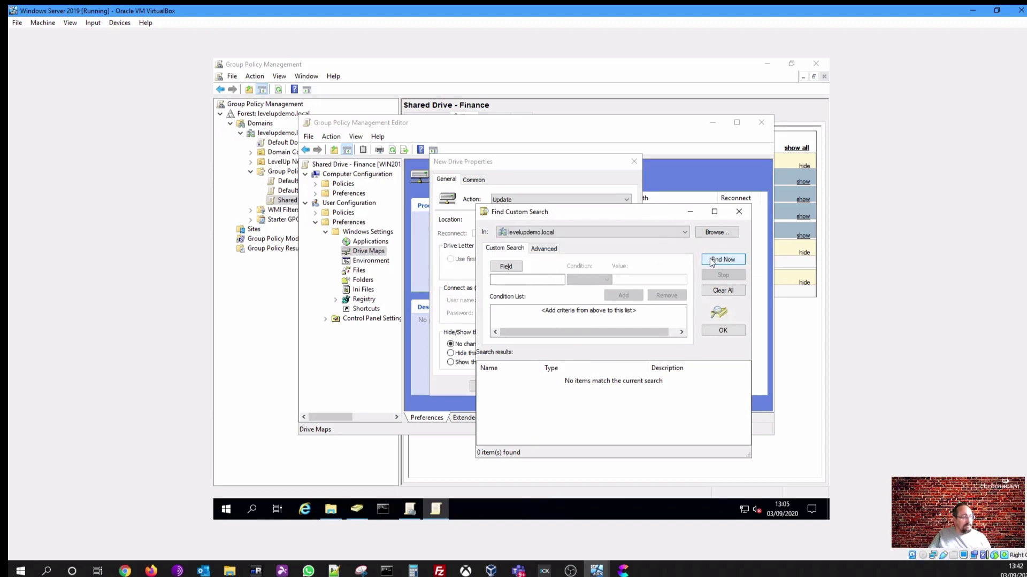
left_click(739, 213)
left_click(543, 220)
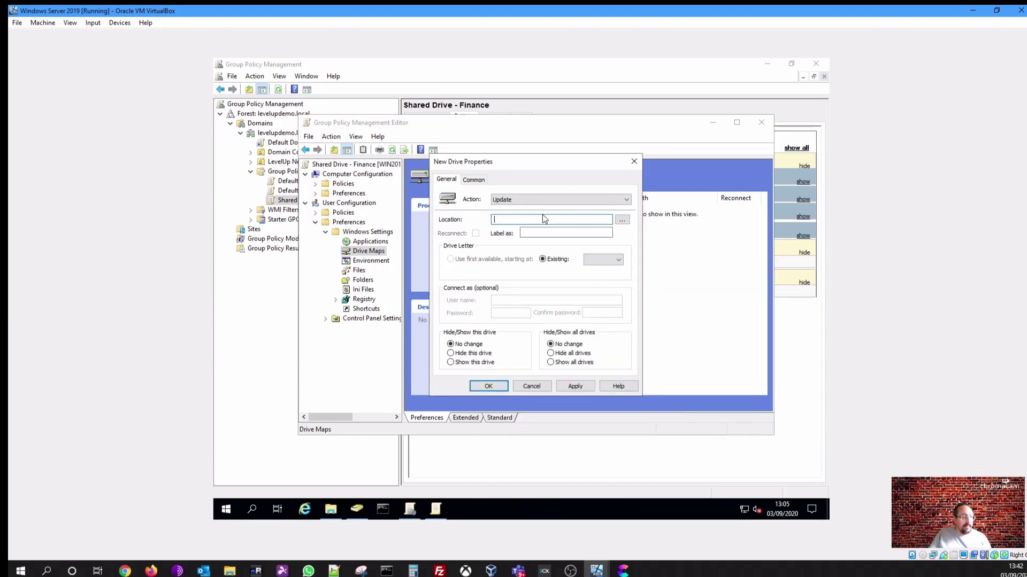
type("\\")
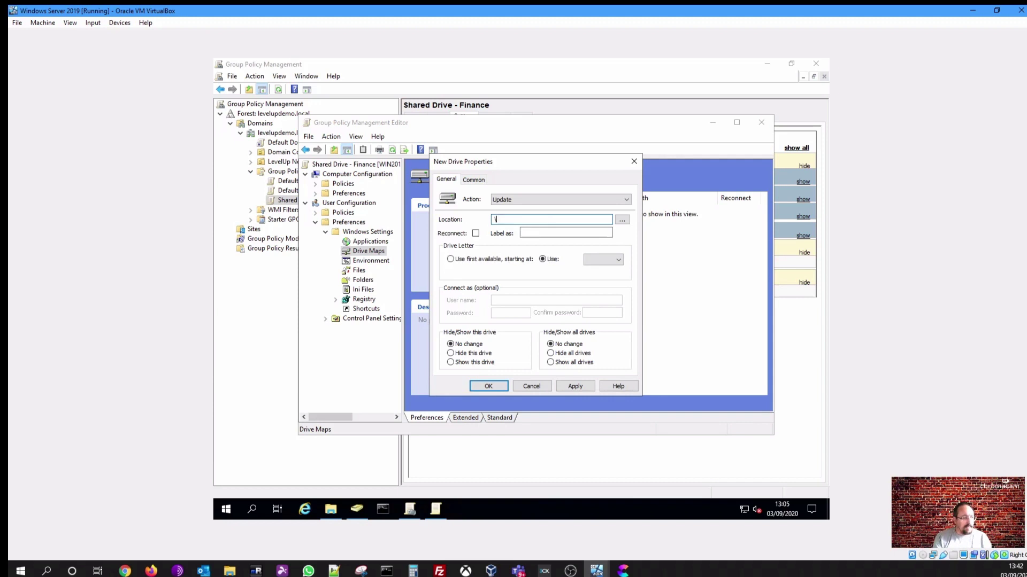
type("\\WIN")
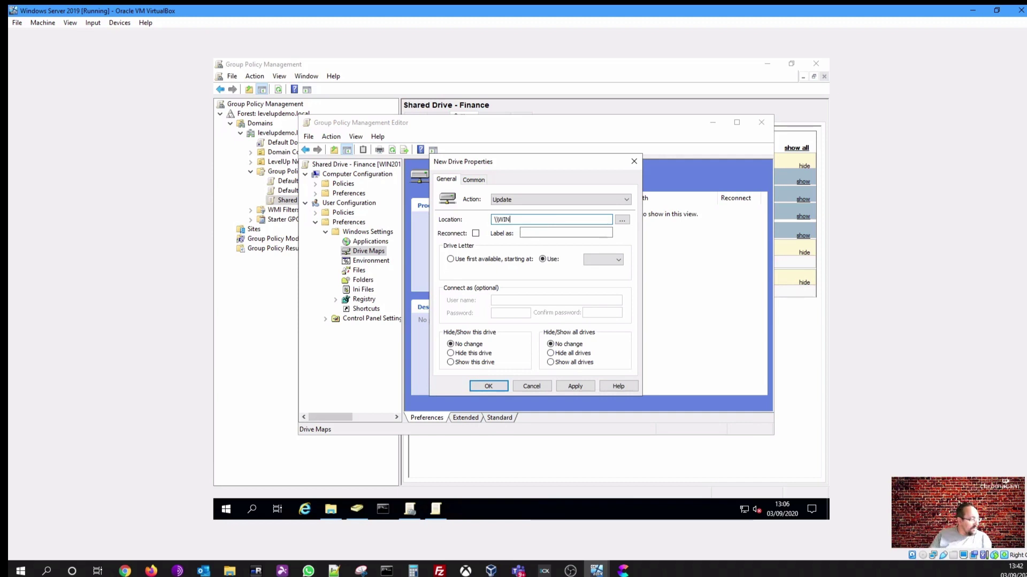
Run whoami and hostname in Command Prompt to confirm the server name Win2019
left_click(390, 512)
type("whoami")
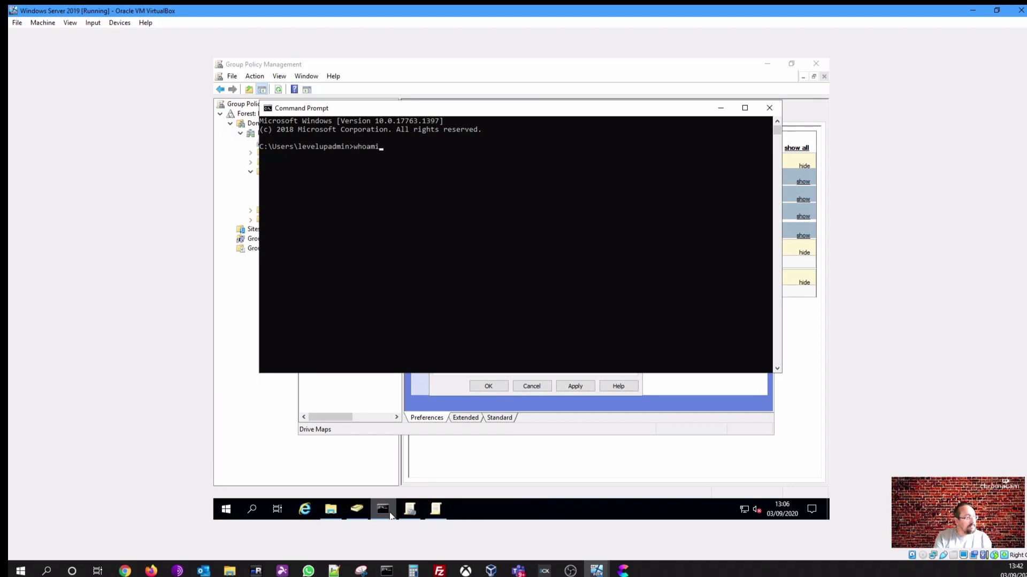
key("Return")
type("hos")
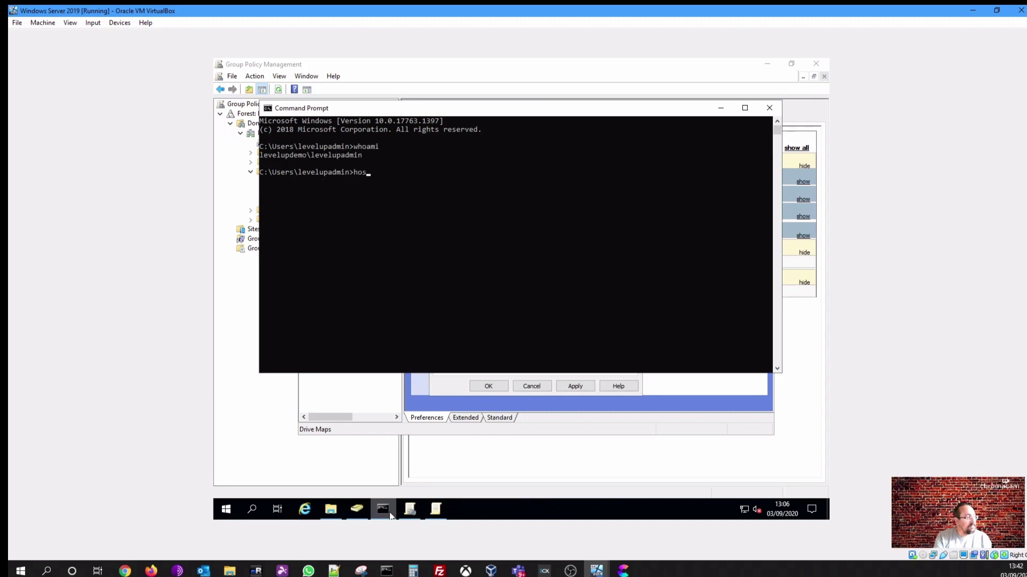
type("tname")
key("Return")
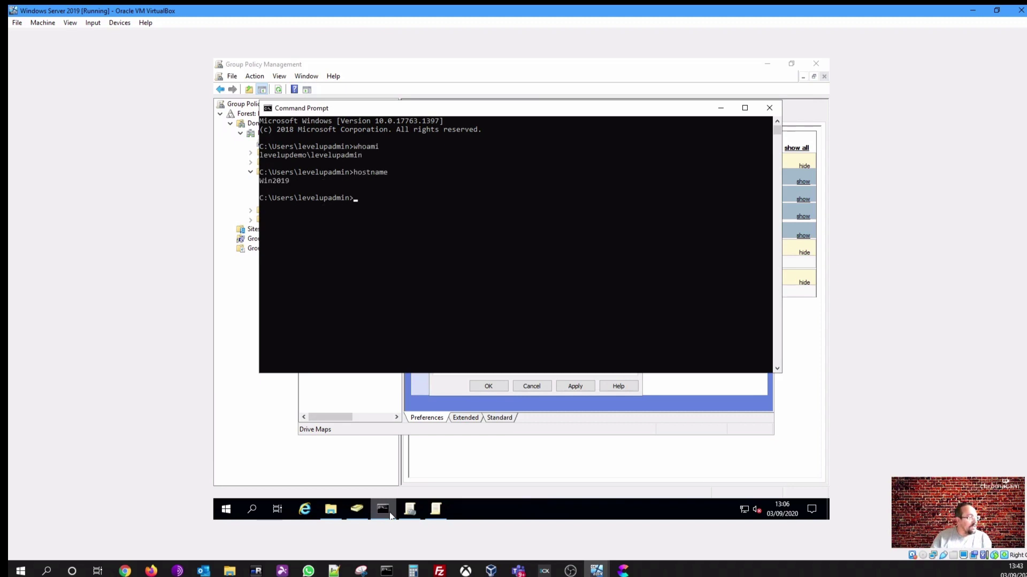
Extend the drive Location with the server name WIN2019 and view the shared drive folders
left_click(763, 111)
left_click(555, 219)
type("2")
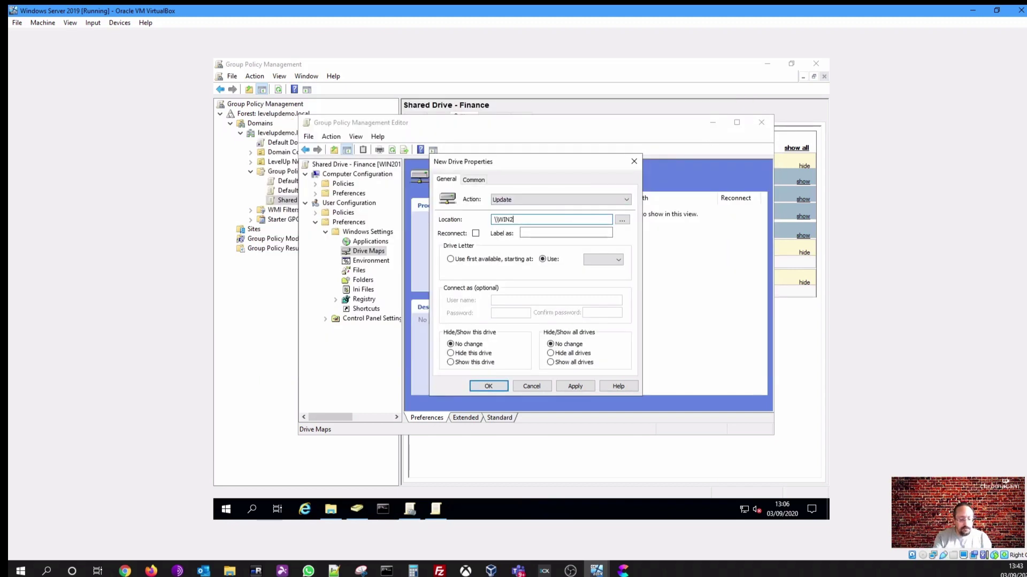
type("019\\")
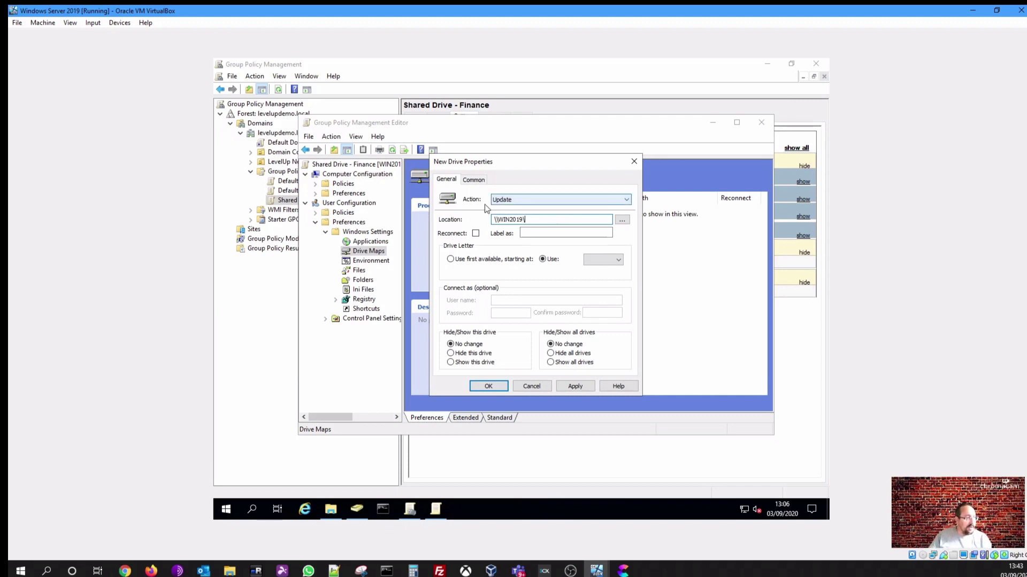
left_click(339, 514)
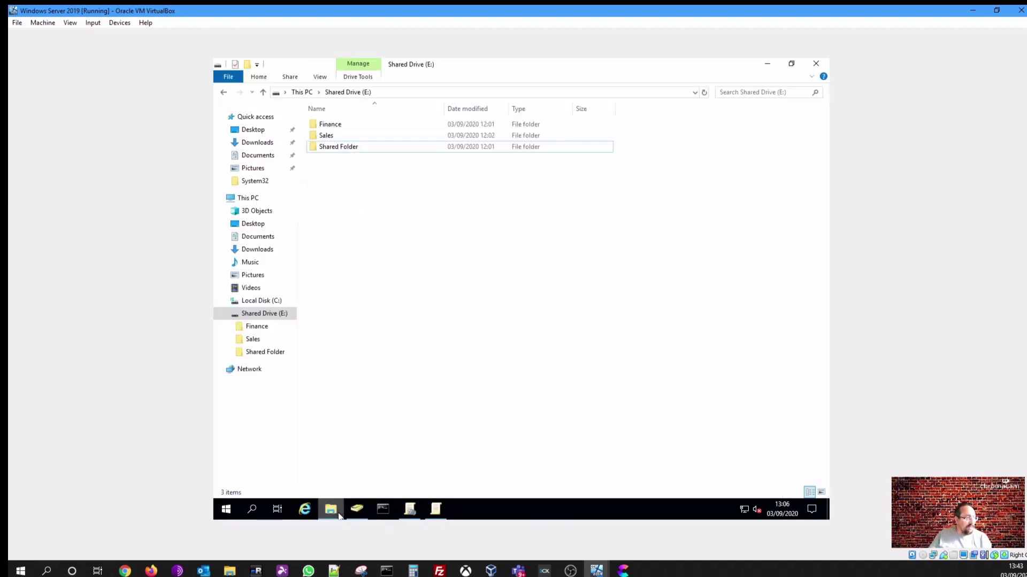
right_click(337, 127)
left_click(374, 304)
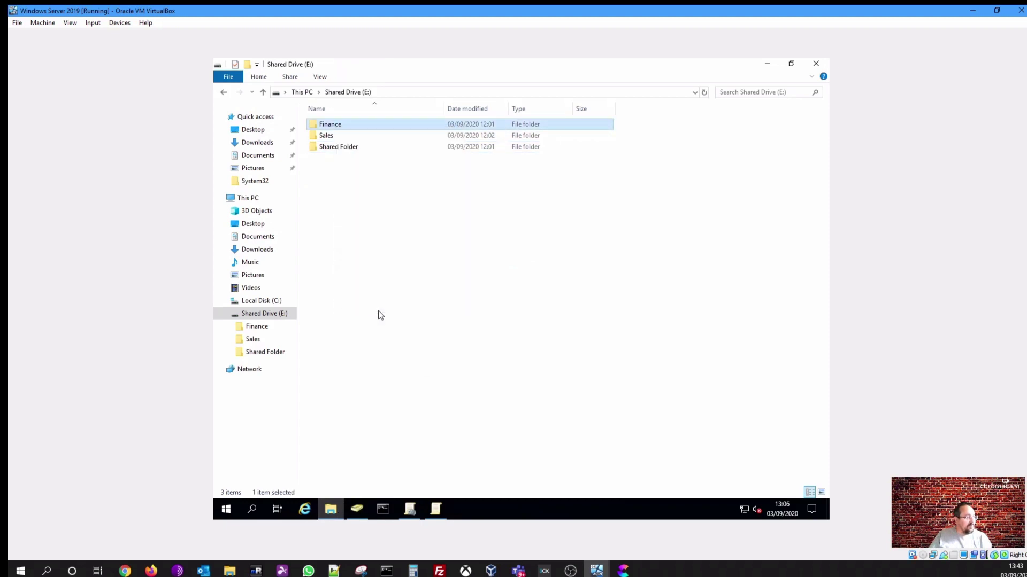
left_click(383, 152)
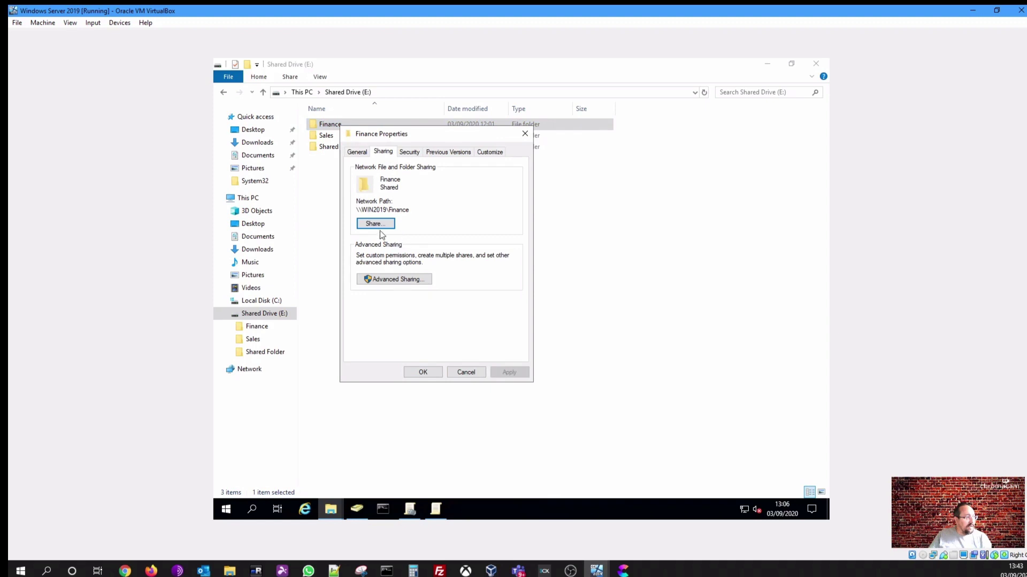
left_click_drag(410, 210, 355, 211)
key("ctrl+c")
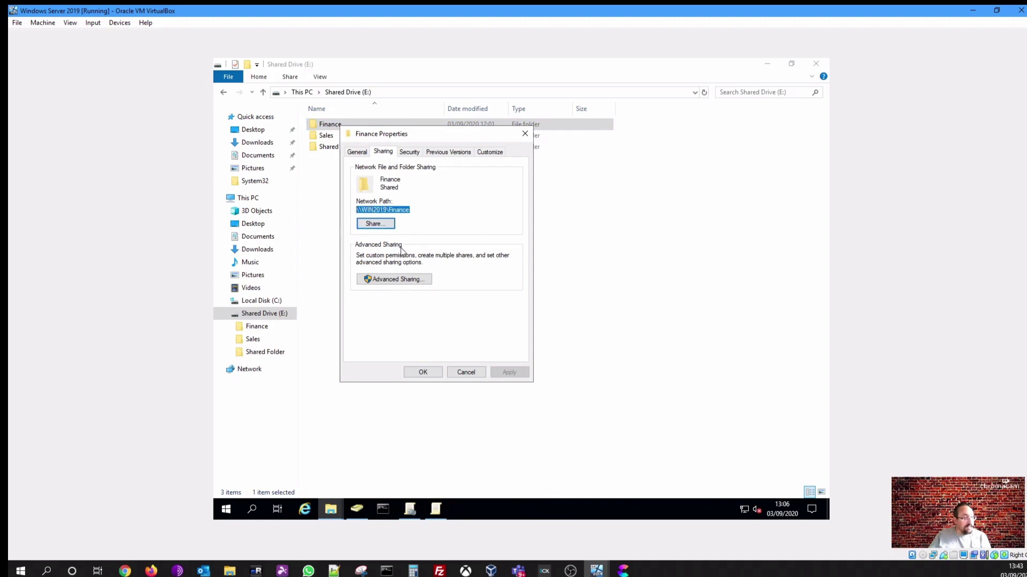
left_click(464, 373)
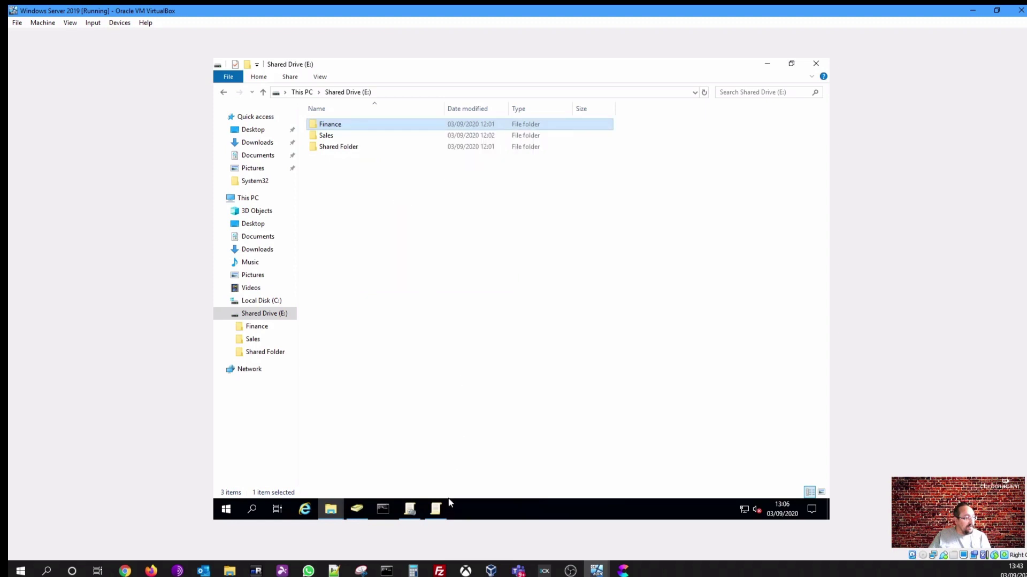
left_click(446, 506)
Minimize Group Policy Management and File Explorer and bring New Drive Properties forward
left_click(411, 511)
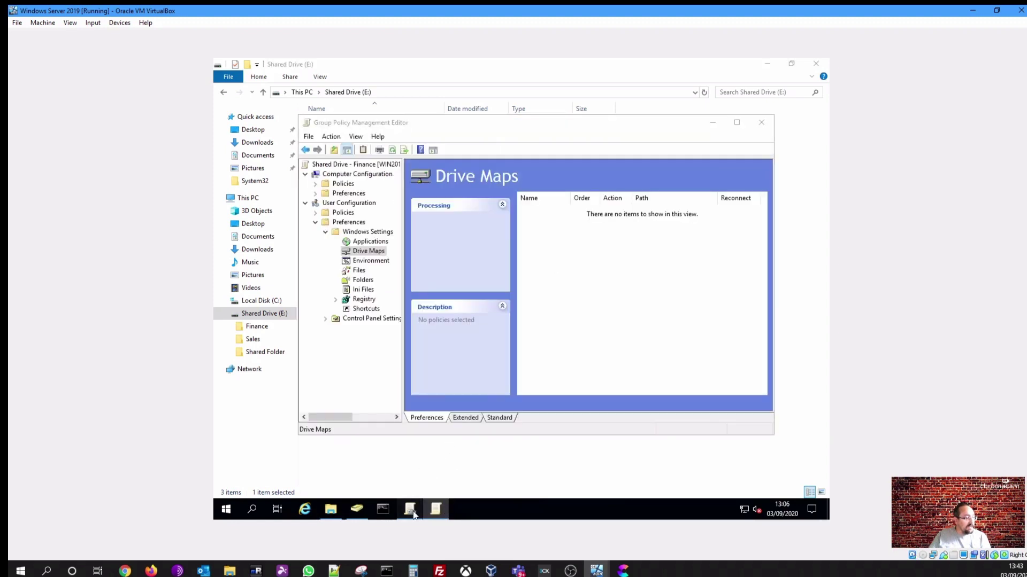
left_click(436, 509)
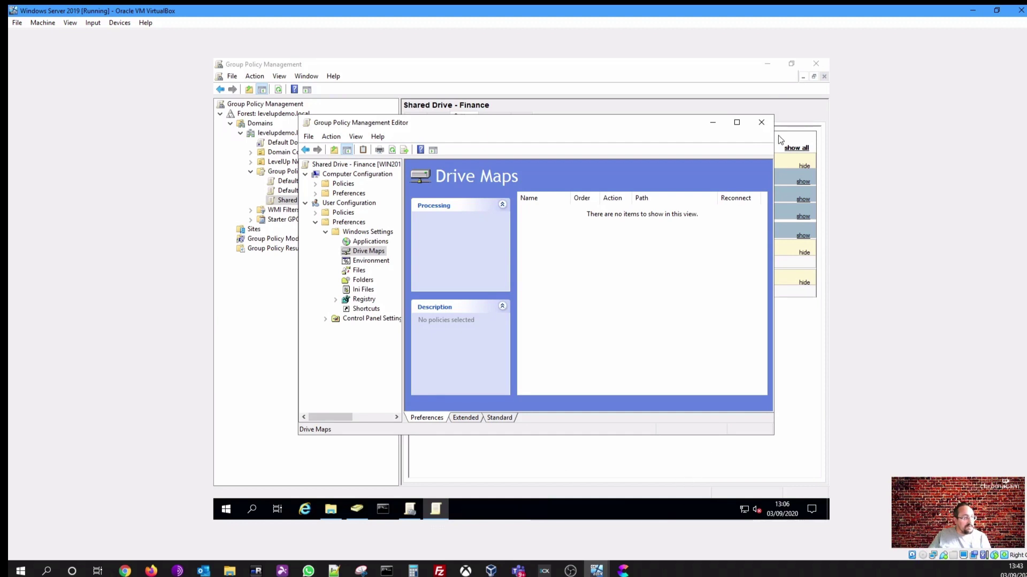
left_click(681, 281)
left_click(801, 79)
left_click(802, 77)
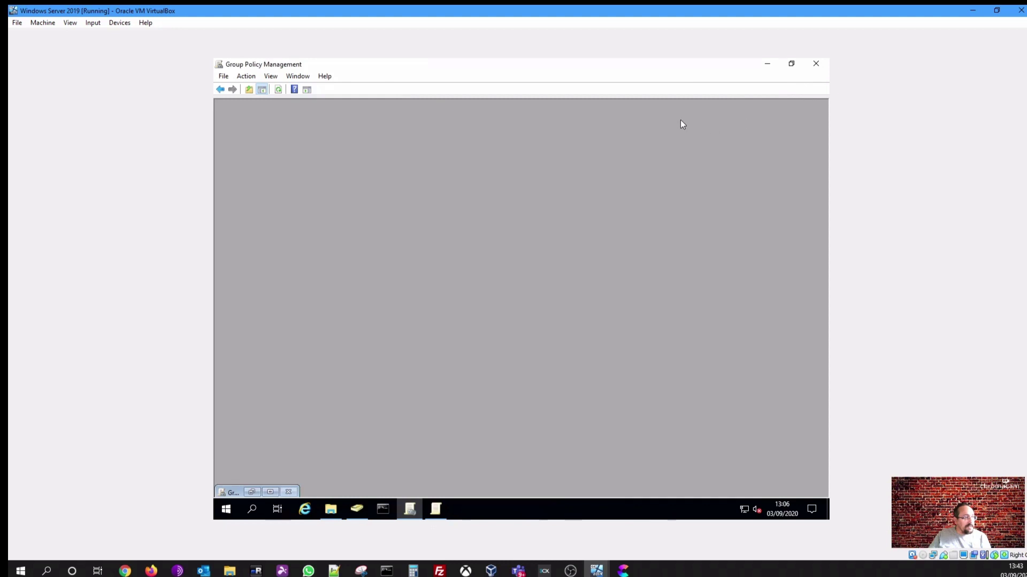
left_click(768, 64)
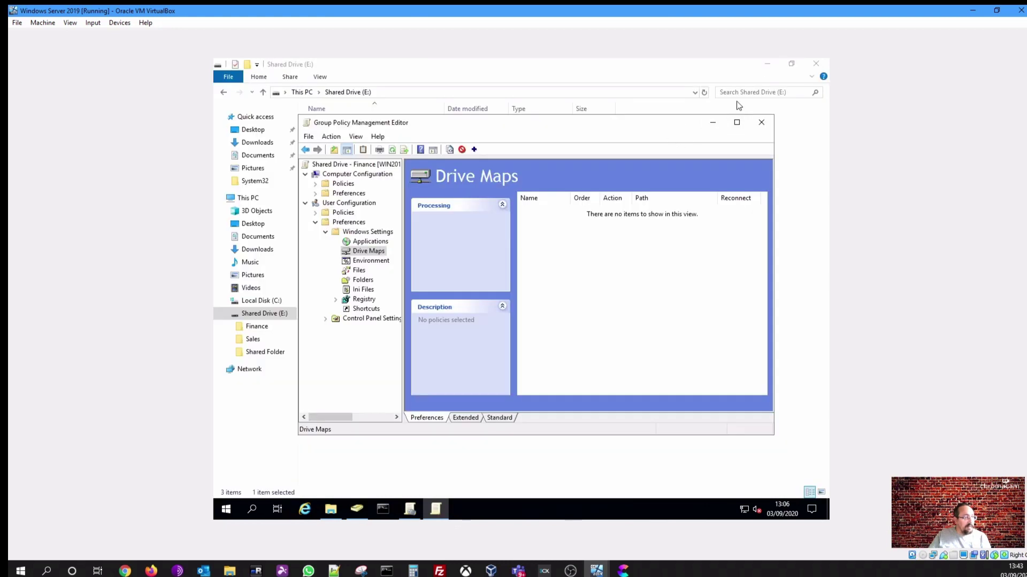
left_click(770, 66)
left_click_drag(646, 123, 606, 258)
left_click(546, 214)
left_click_drag(530, 155, 582, 147)
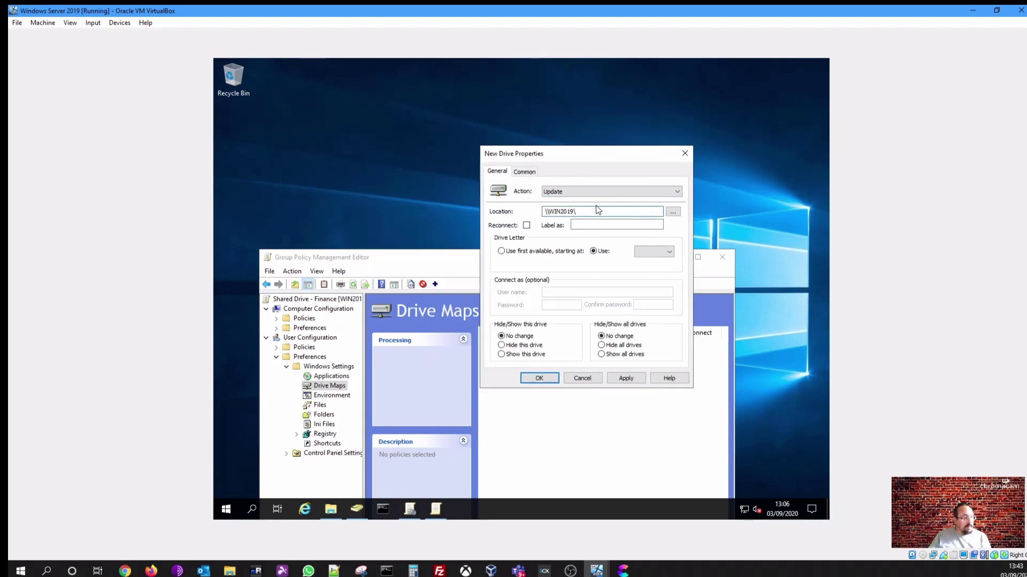
Paste \\WIN2019\Finance as the Location and tick Reconnect
left_click_drag(596, 210, 539, 220)
key("ctrl+v")
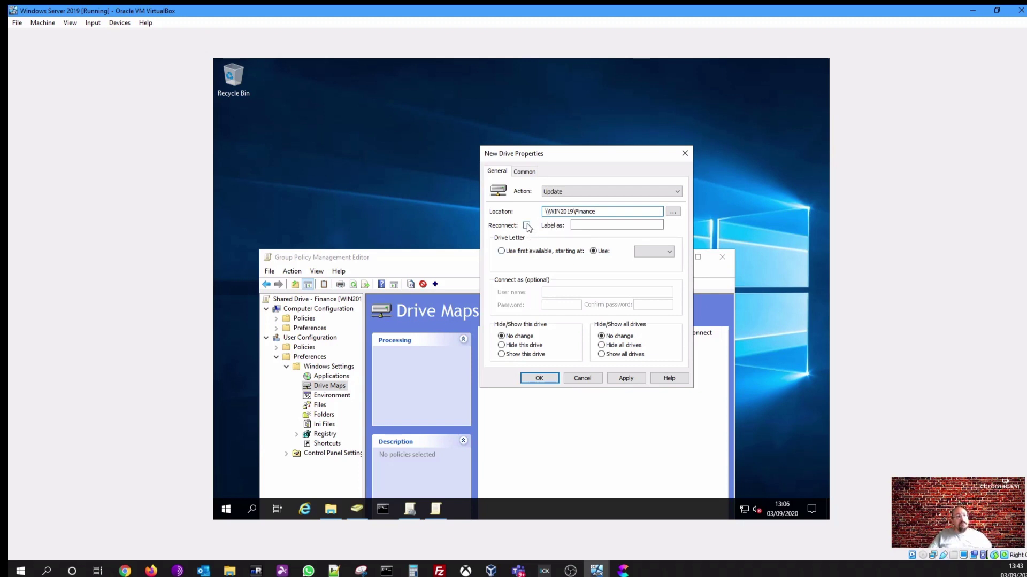
left_click(526, 226)
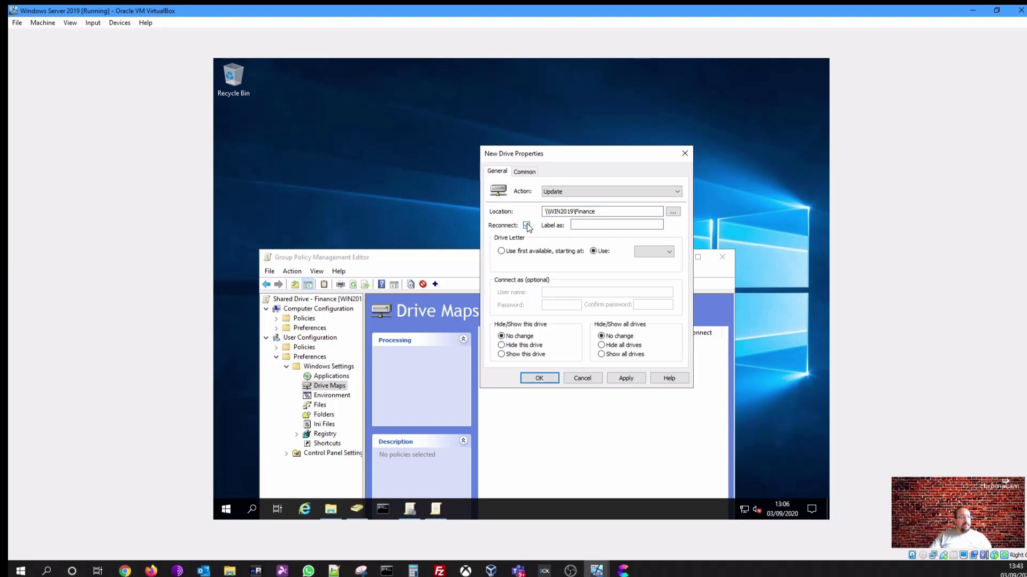
Label the mapped drive 'Finance' and assign it drive letter F
left_click(588, 225)
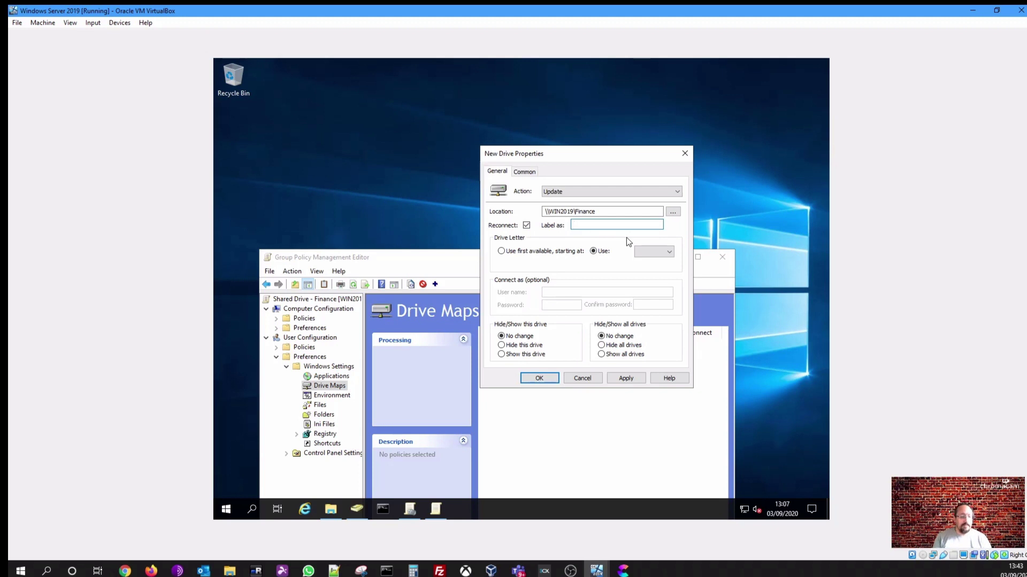
type("fIN")
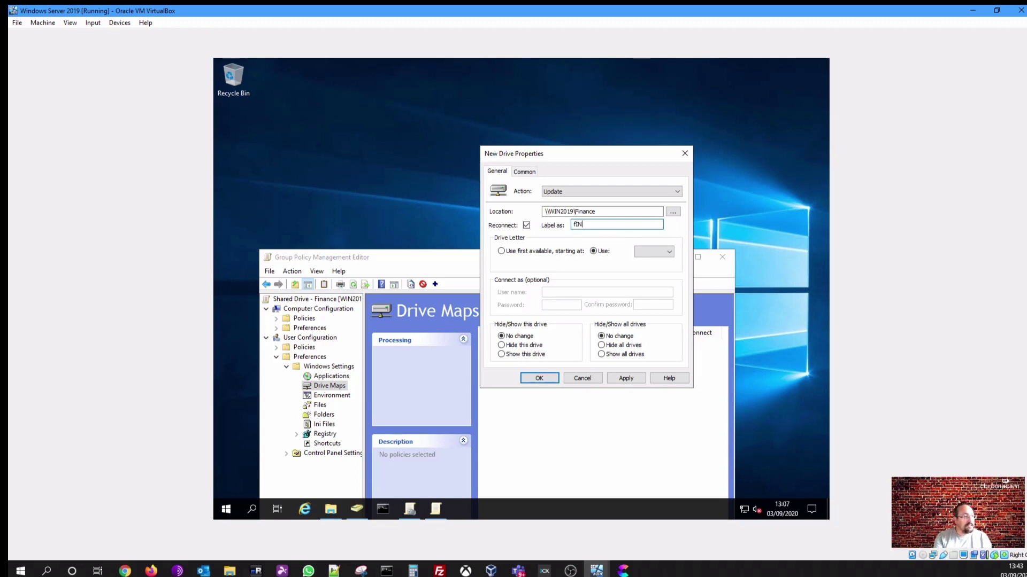
key("BackSpace")
type("Finan")
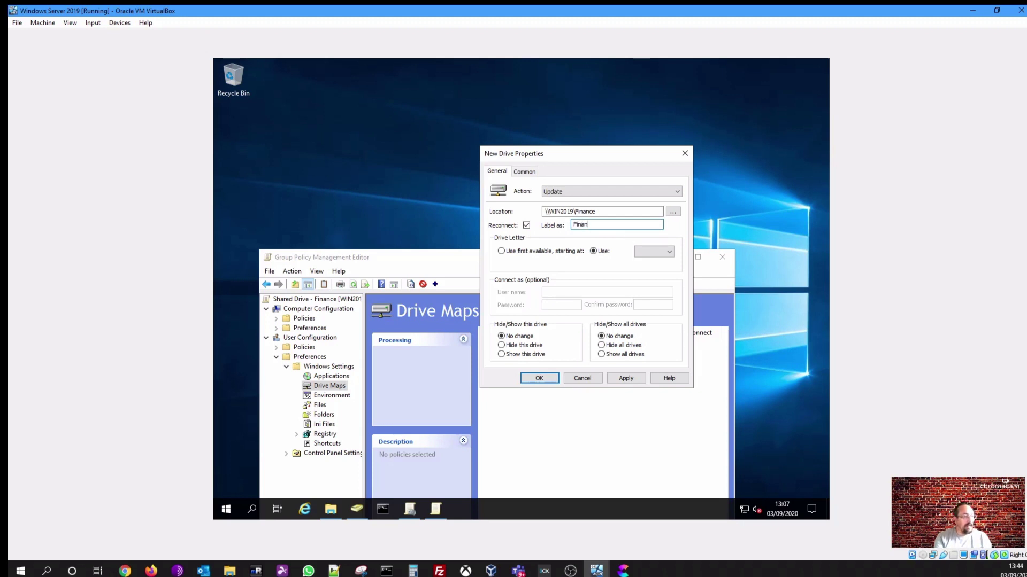
type("ce")
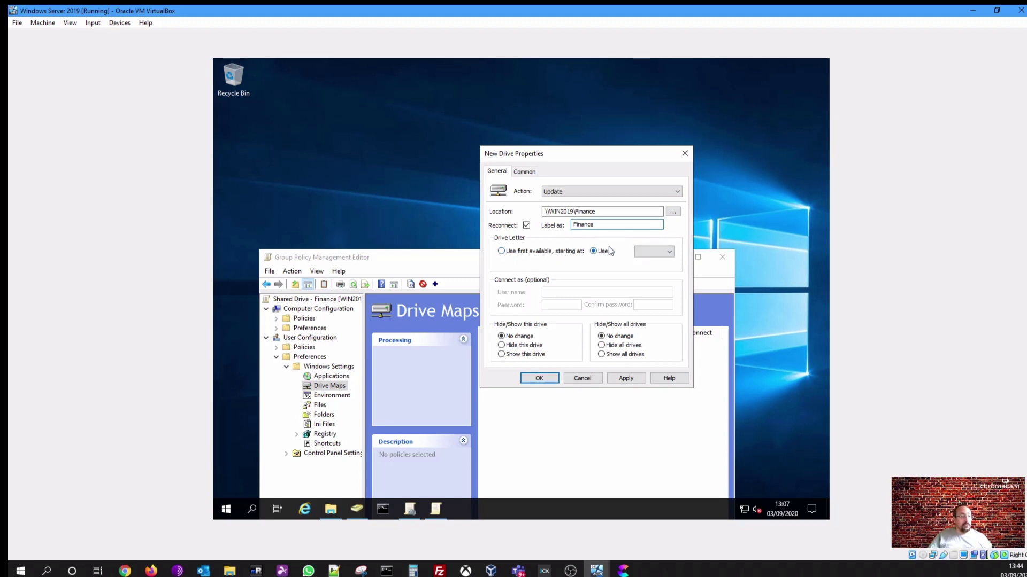
left_click(648, 253)
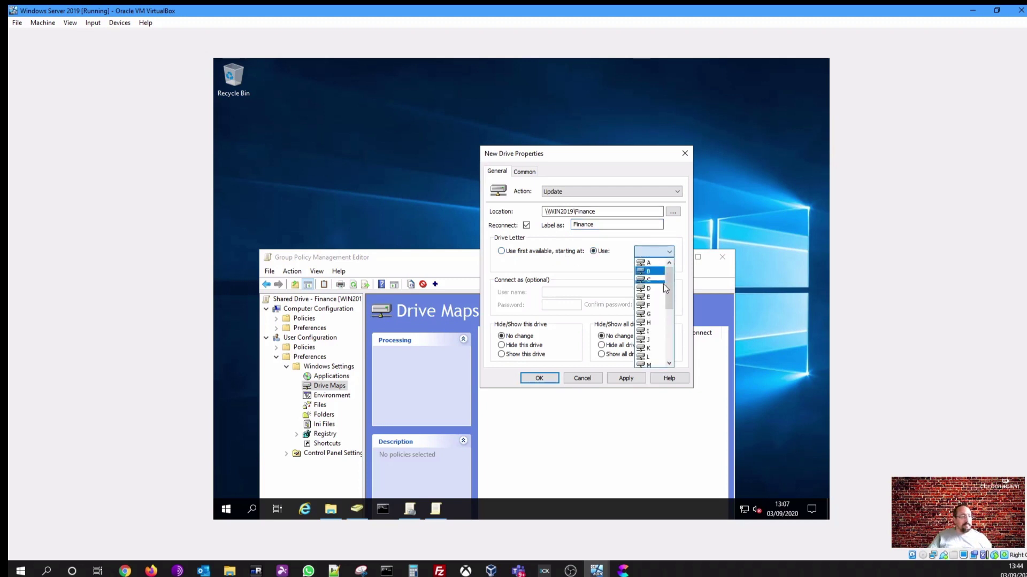
left_click(653, 307)
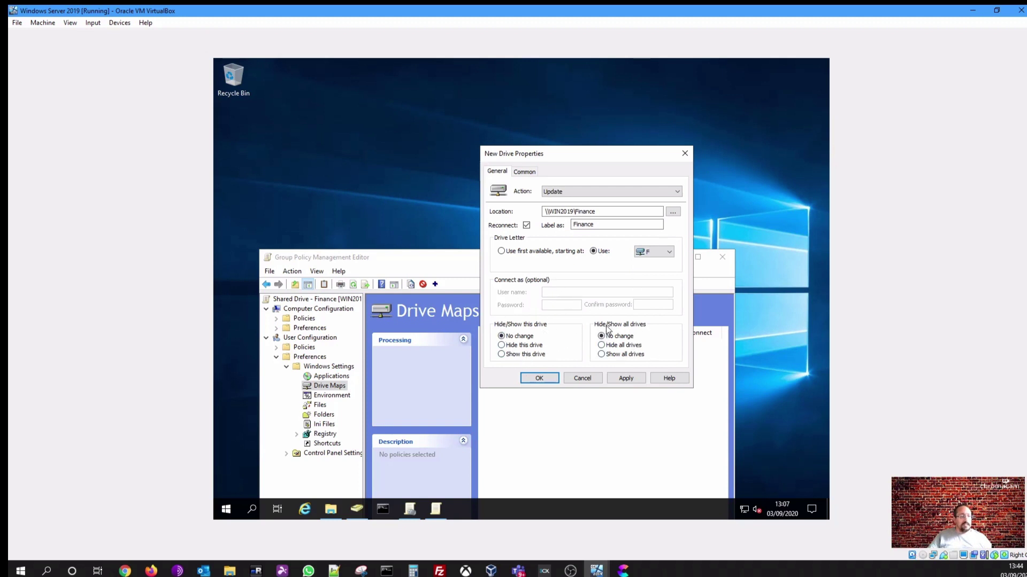
Save the F: map to \\WIN2019\Finance and paste a duplicate F: entry at order 2
left_click(548, 381)
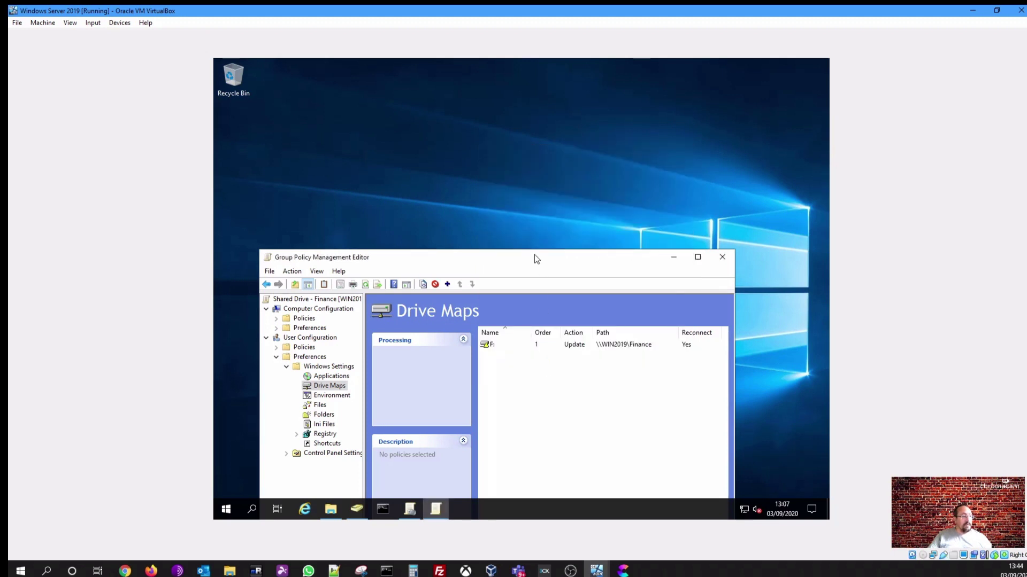
left_click_drag(534, 254, 554, 143)
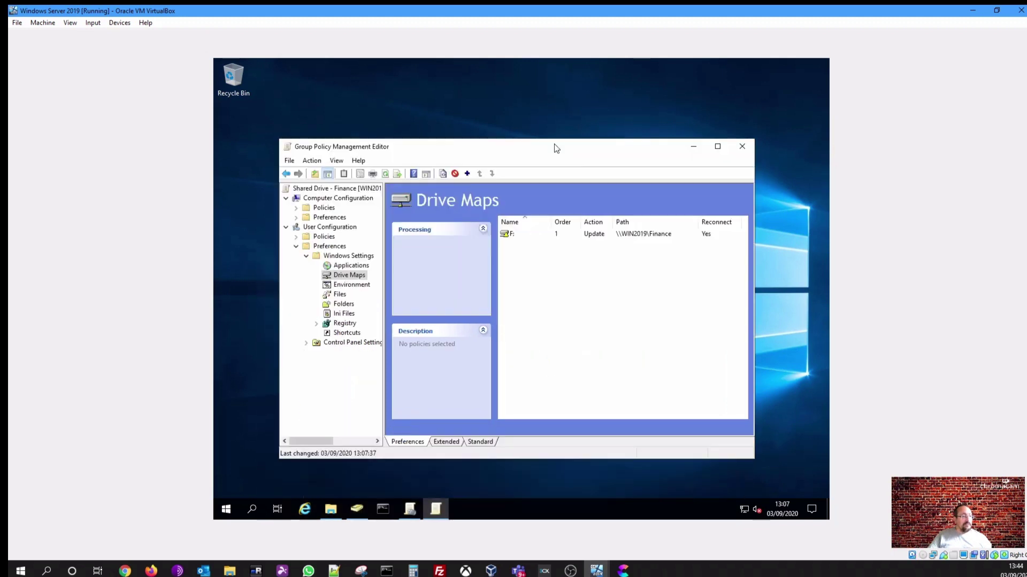
right_click(526, 274)
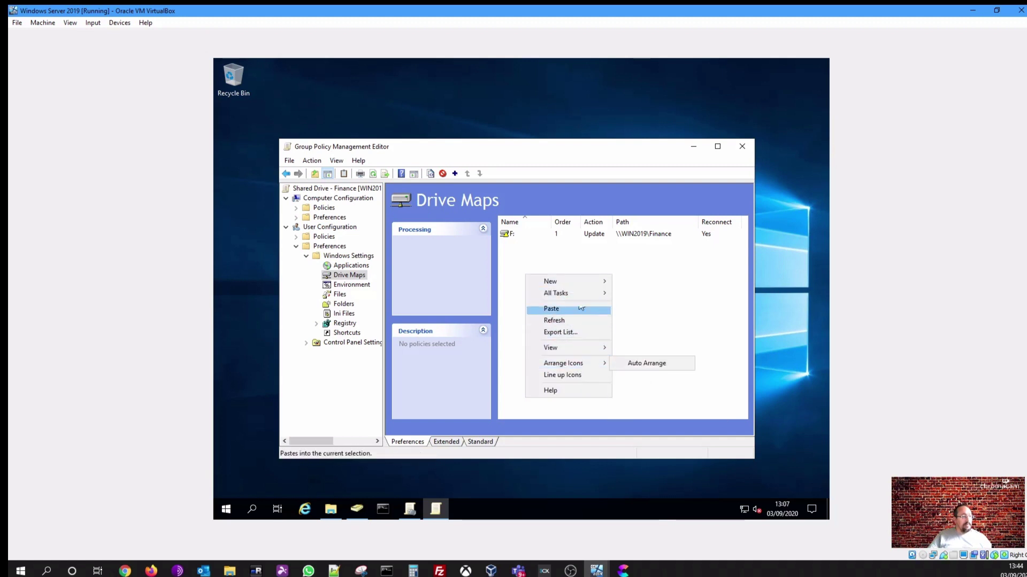
mouse_move(578, 282)
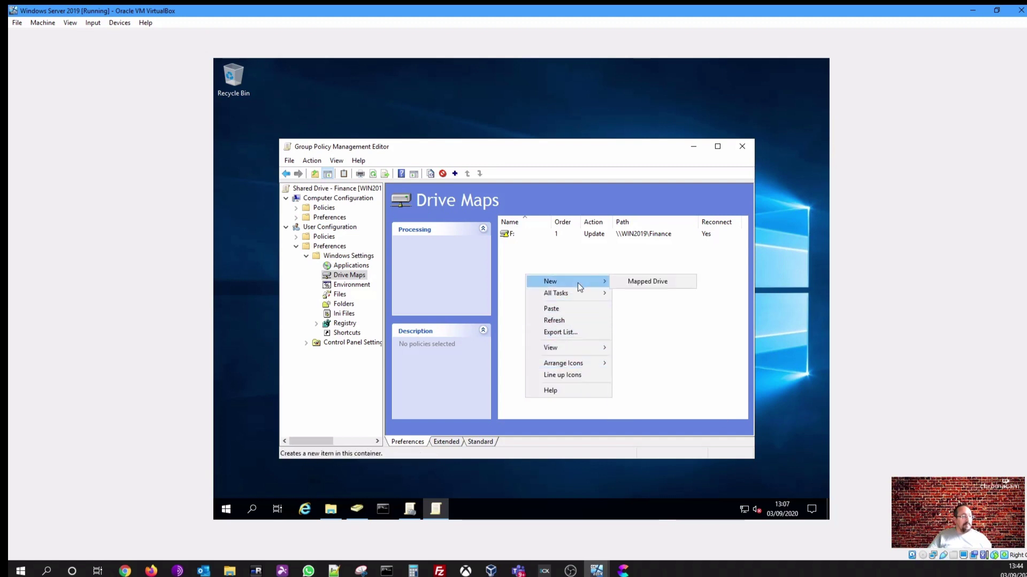
right_click(525, 235)
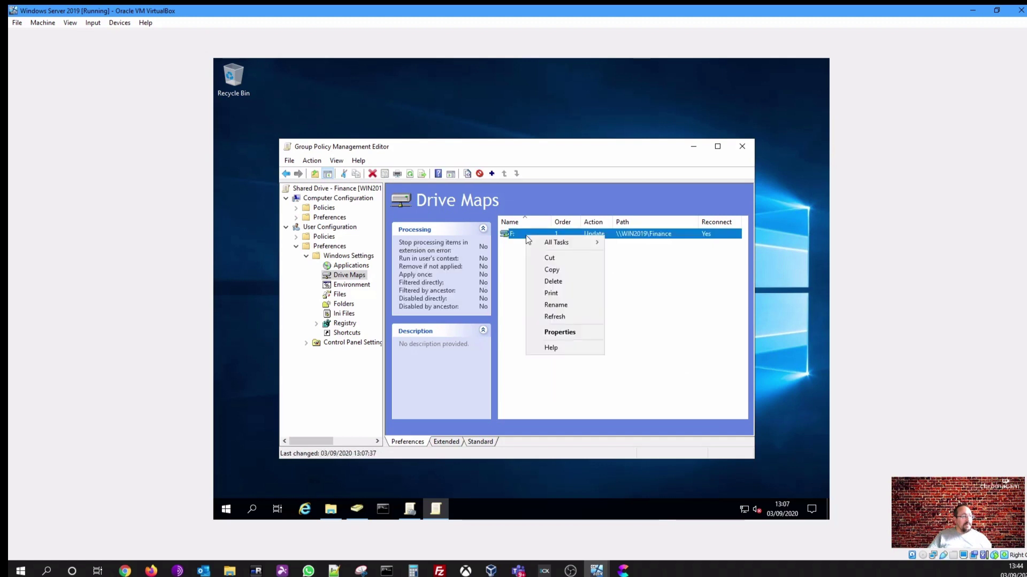
left_click(563, 269)
right_click(541, 280)
left_click(561, 312)
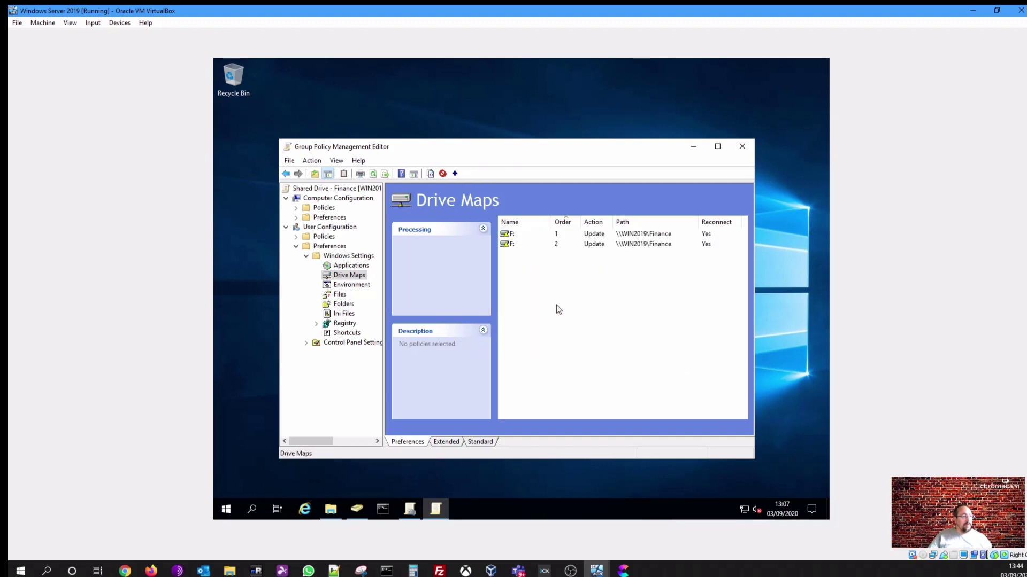
right_click(535, 246)
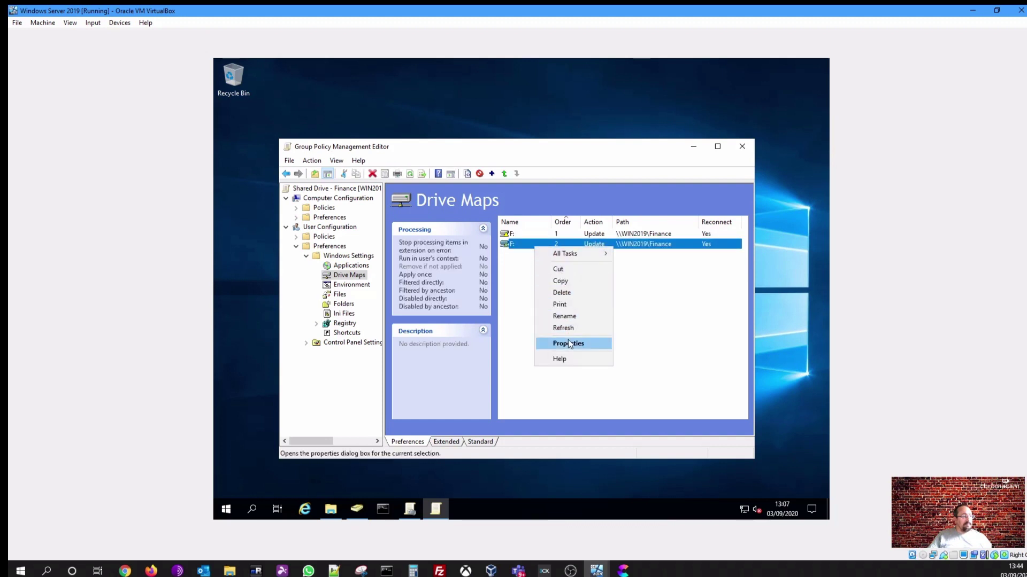
Open the copied F: map's properties, select Finance in its location, and switch to Shared Drive (E:)
left_click(568, 342)
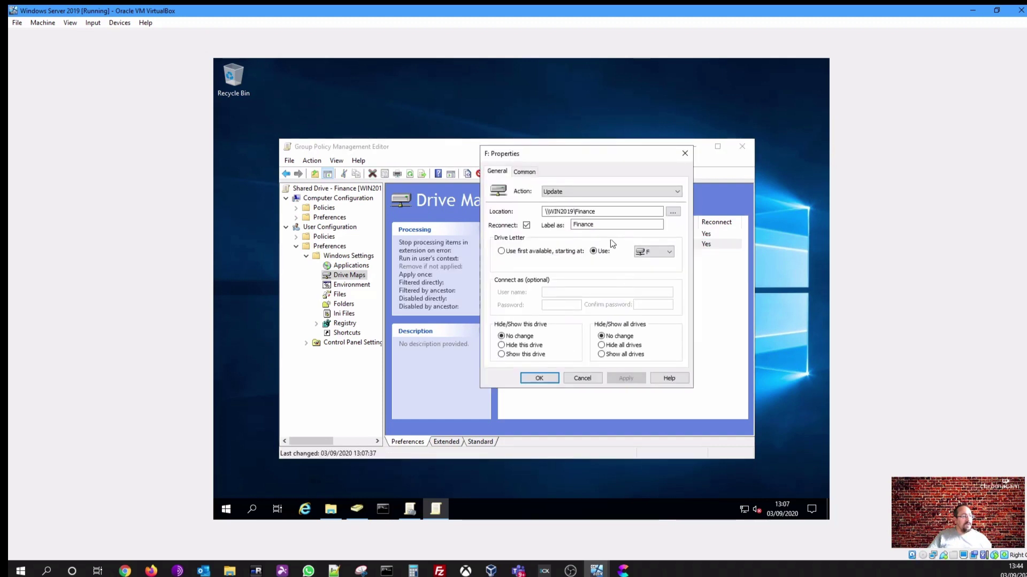
left_click(576, 212)
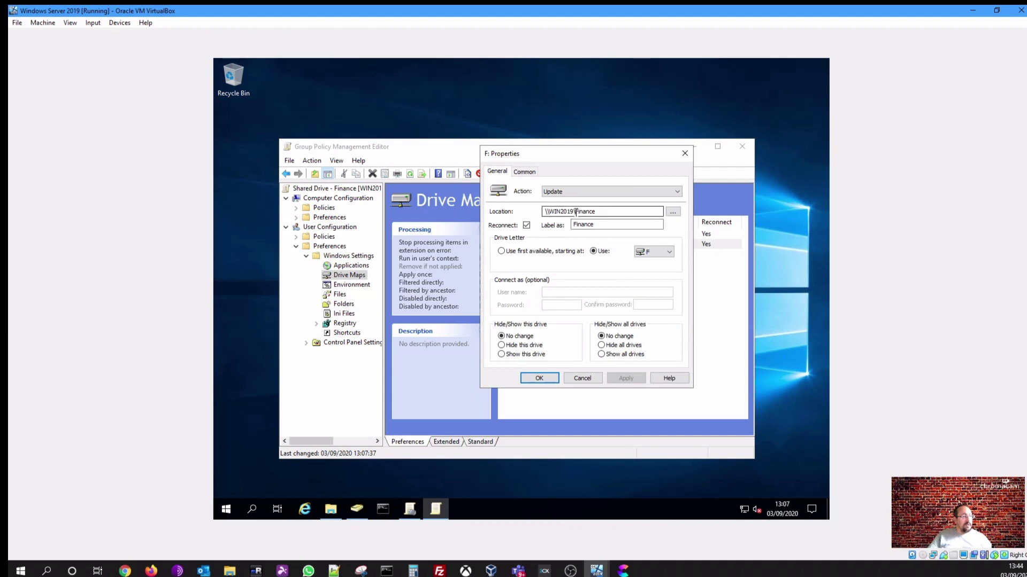
left_click_drag(576, 212, 598, 212)
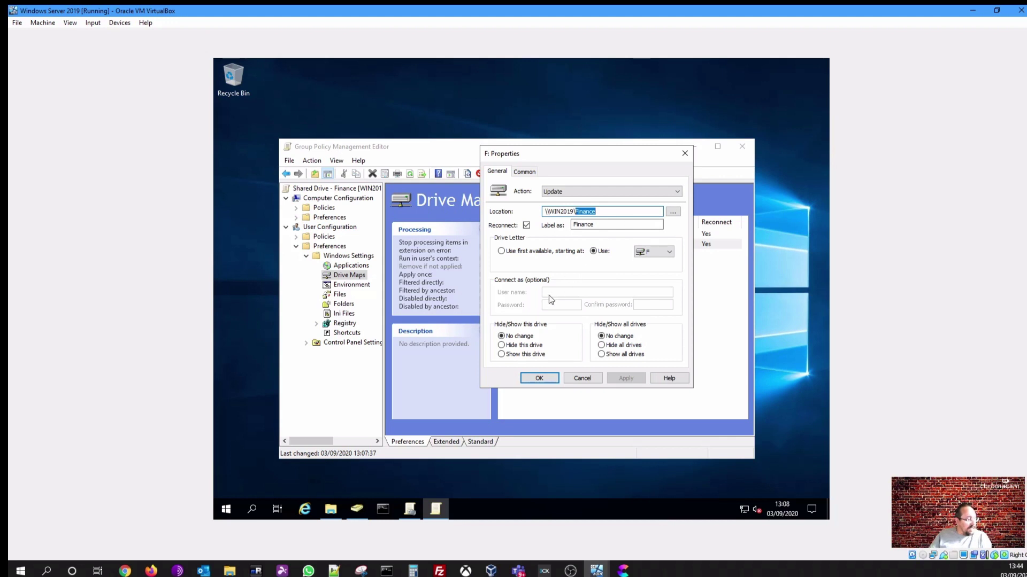
left_click(330, 508)
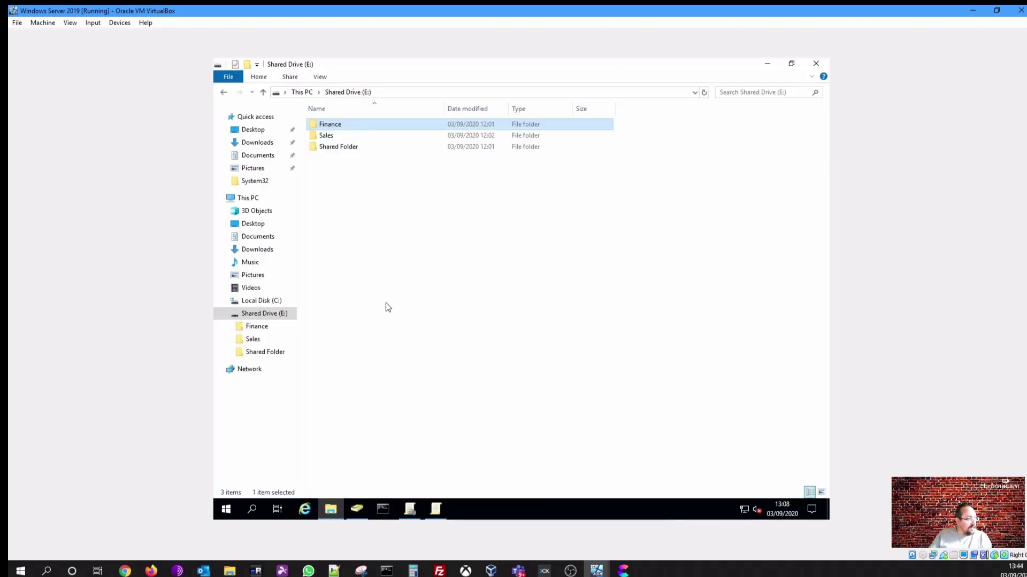
Copy Shared Folder's network path \\WIN2019\General Data from its Sharing tab, then cancel
right_click(337, 146)
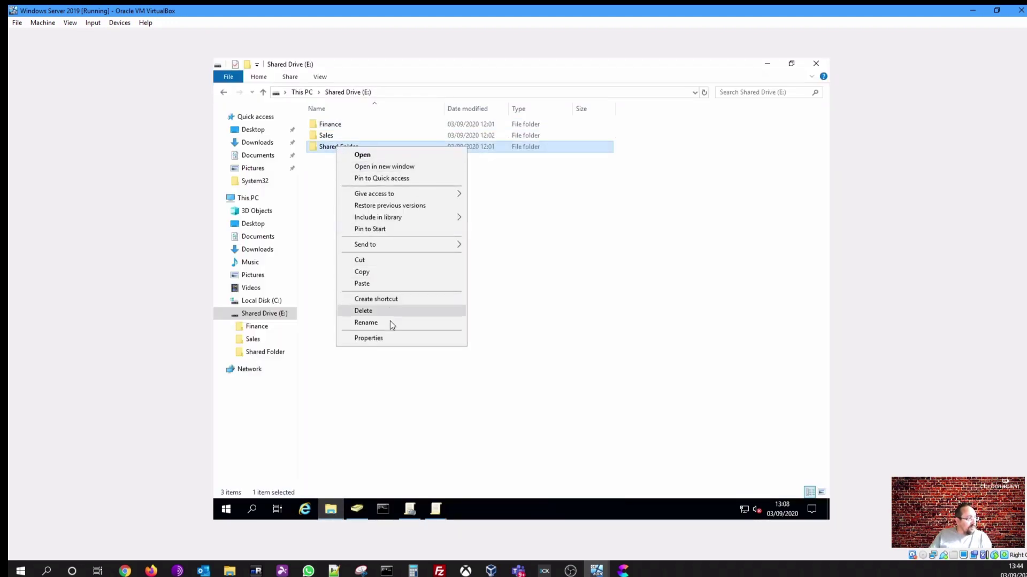
left_click(387, 338)
left_click(383, 174)
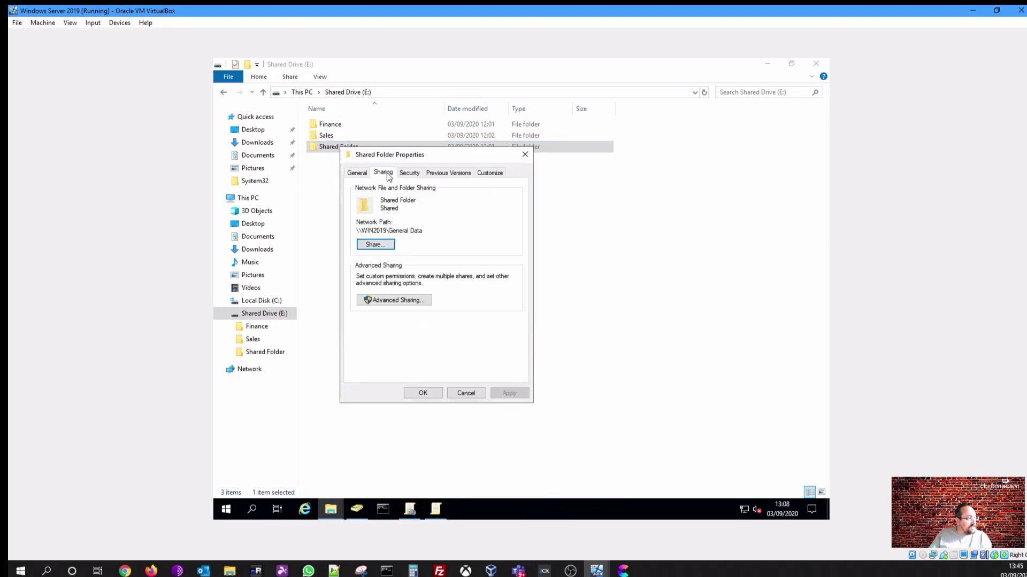
left_click_drag(427, 234, 346, 231)
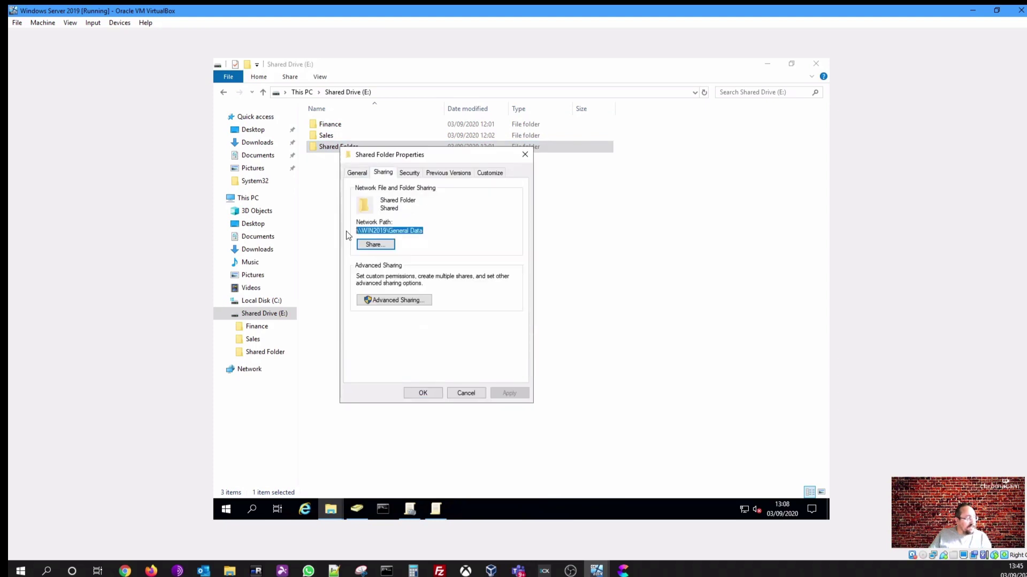
left_click(466, 392)
Point the copied map to \\WIN2019\General Data, labelled General Data, on drive letter G
left_click(335, 514)
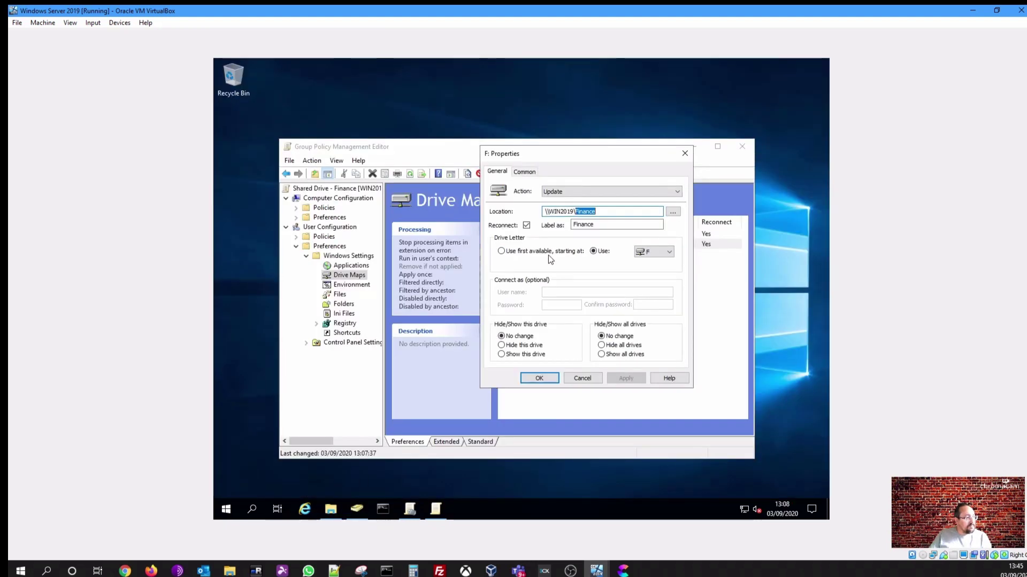
key("ctrl+a")
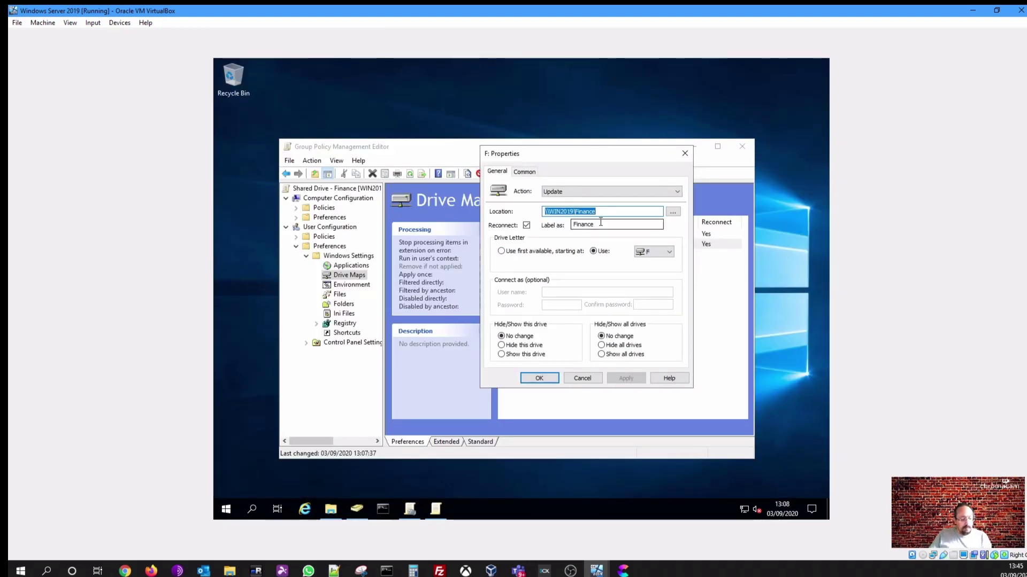
key("ctrl+v")
key("Tab")
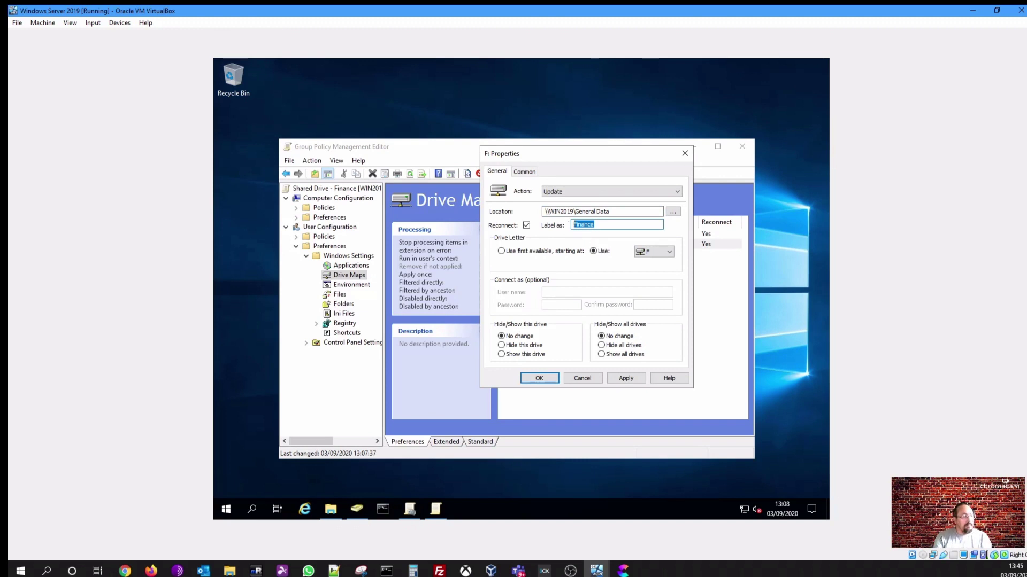
type("General Data")
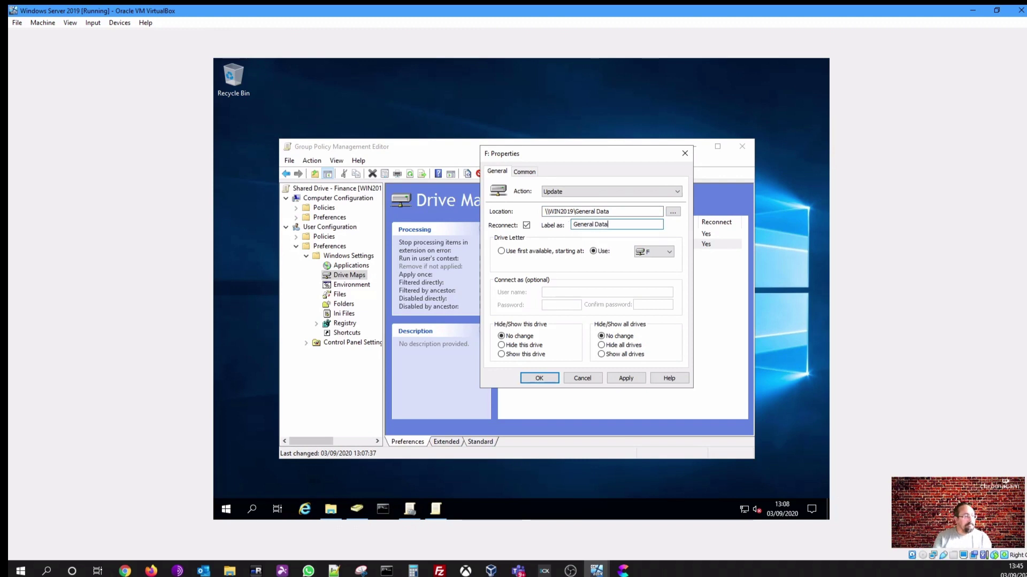
left_click(662, 253)
left_click(661, 272)
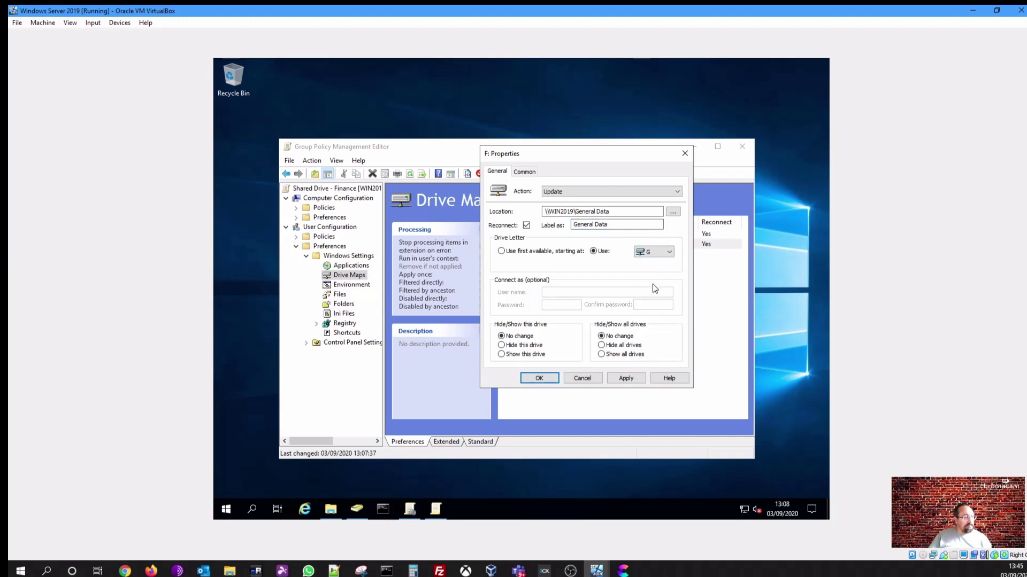
Save the G: General Data map and paste a third copy, opening its properties
left_click(554, 379)
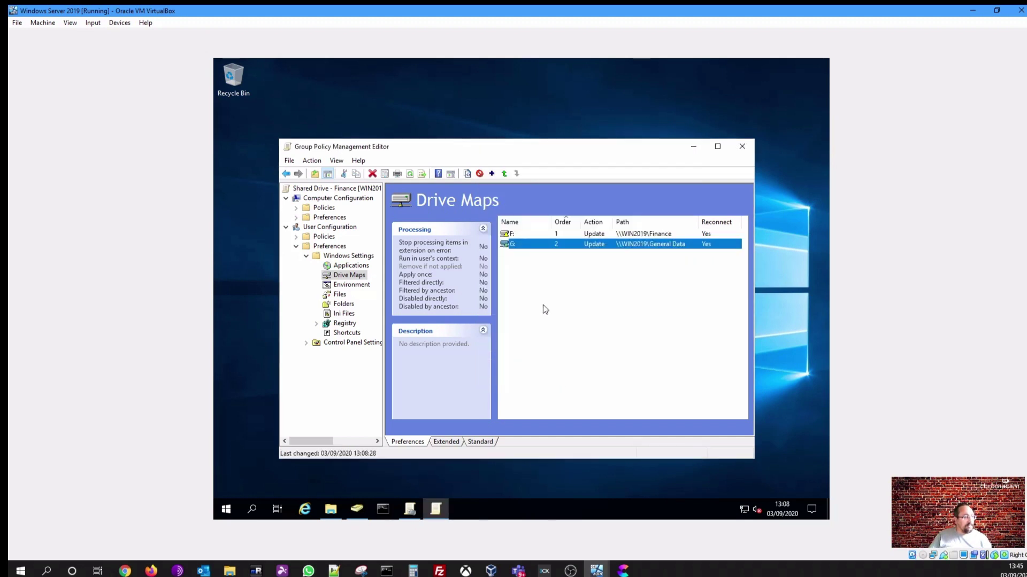
right_click(524, 246)
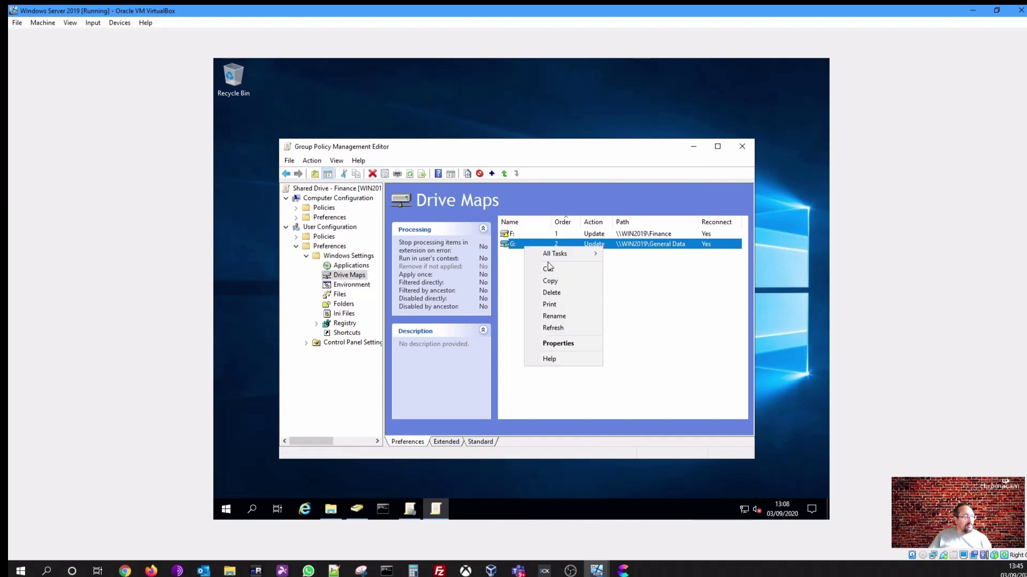
left_click(531, 280)
left_click(528, 282)
right_click(528, 282)
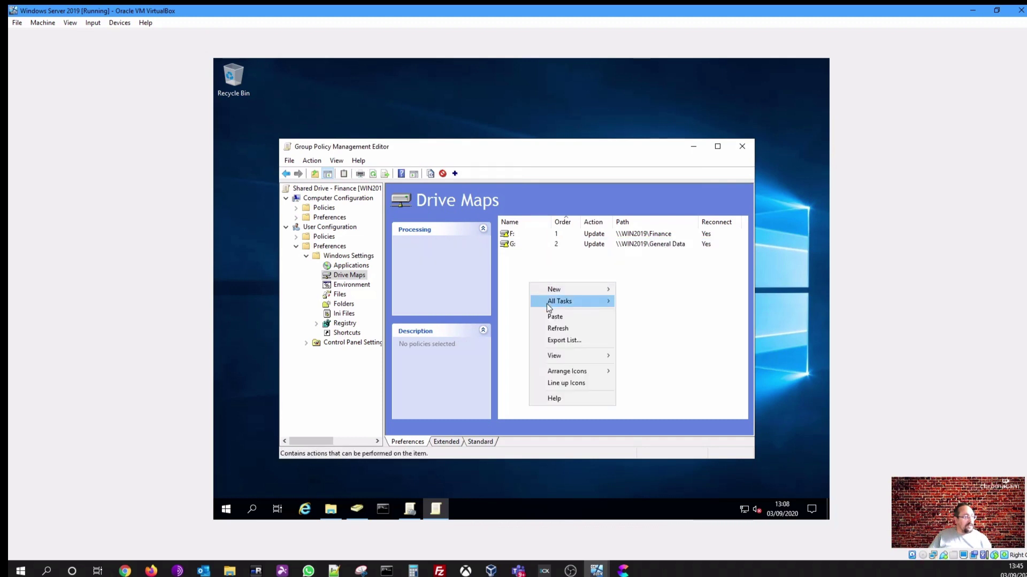
left_click(552, 319)
left_click(522, 258)
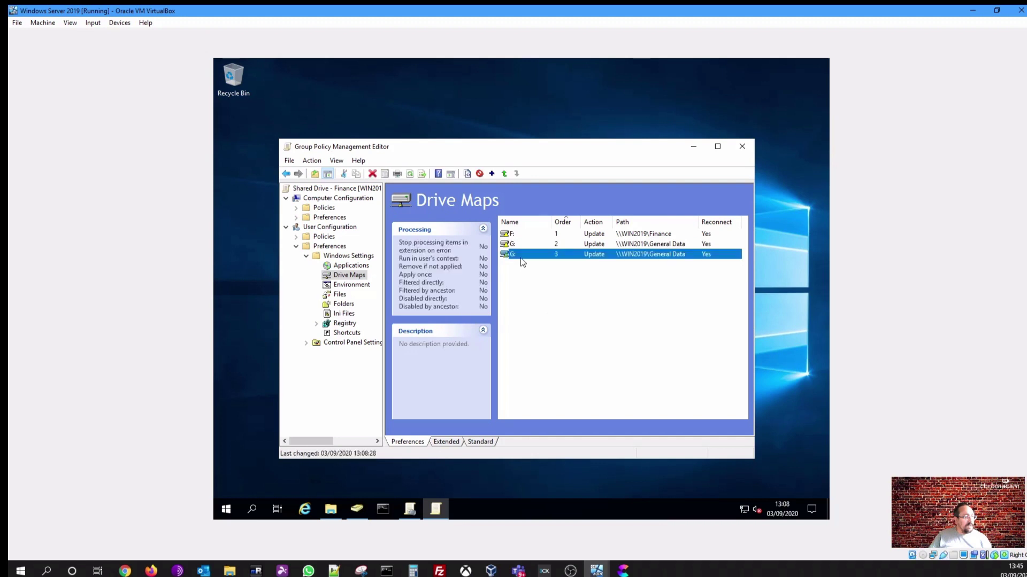
right_click(522, 258)
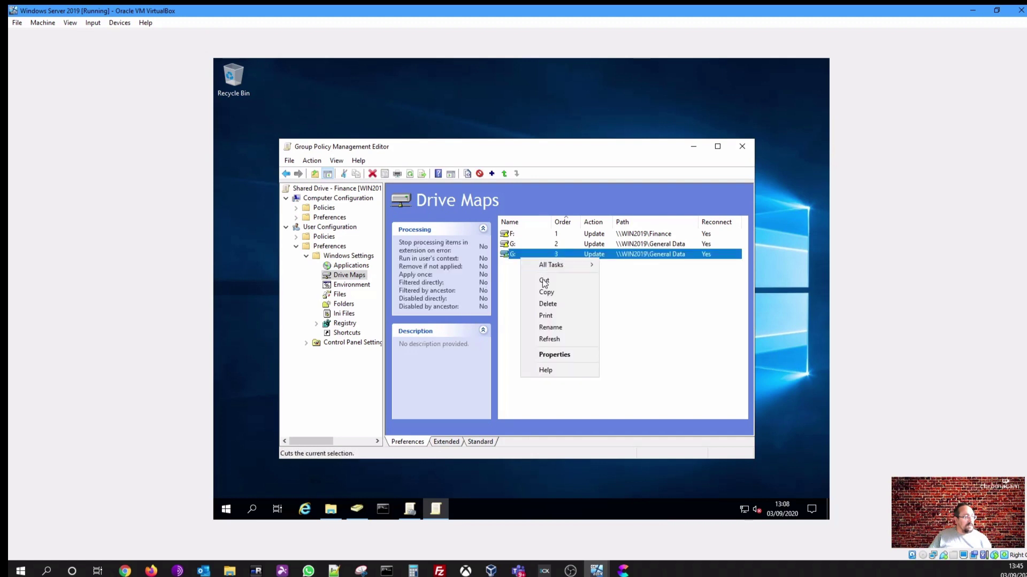
left_click(554, 355)
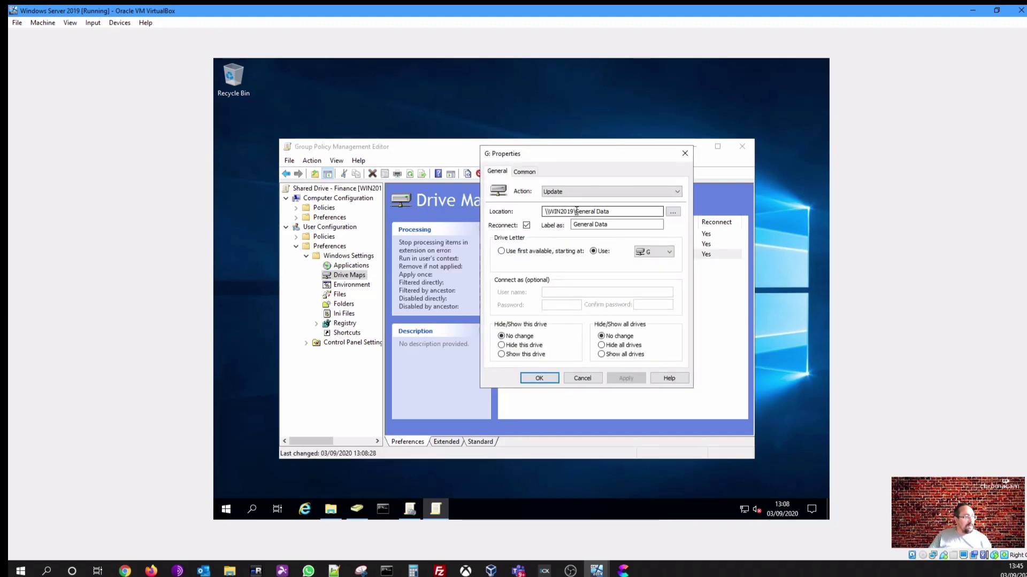
Set the third map to \\WIN2019\Sales, label Sales, drive letter S, and confirm
left_click_drag(575, 211, 652, 211)
type("Sa")
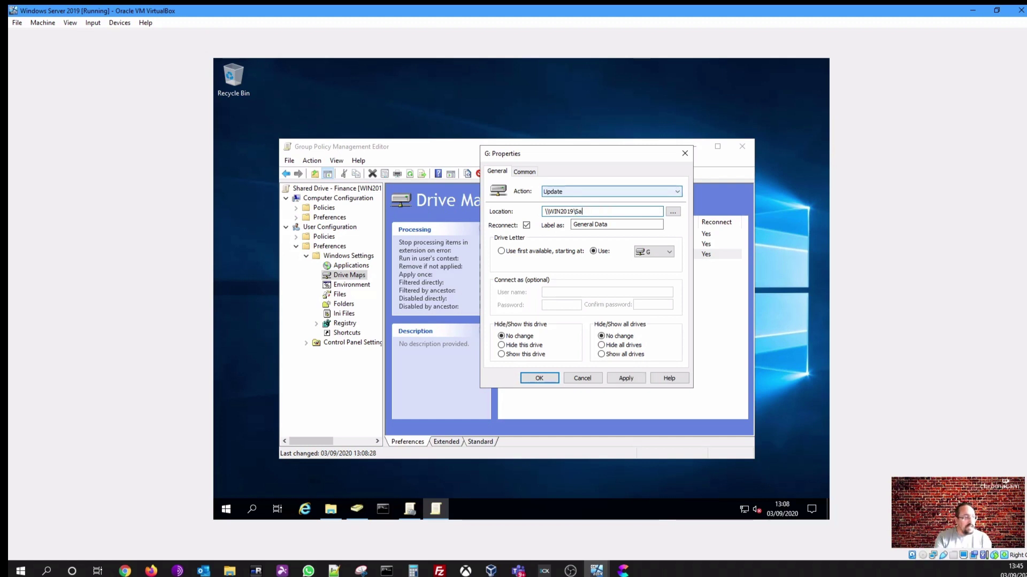
key("Tab")
key("Tab")
key("Tab")
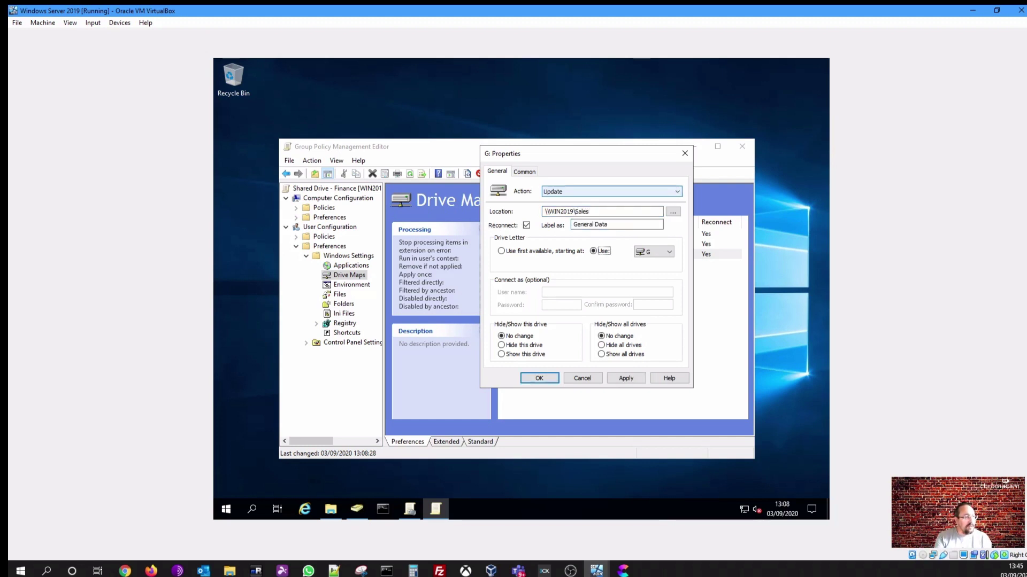
type("Sales")
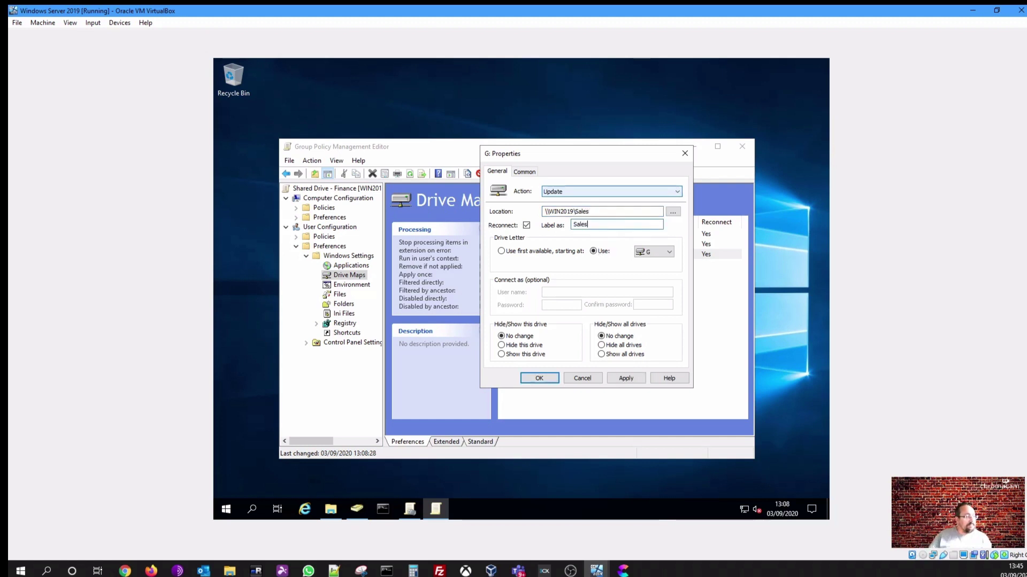
left_click(666, 252)
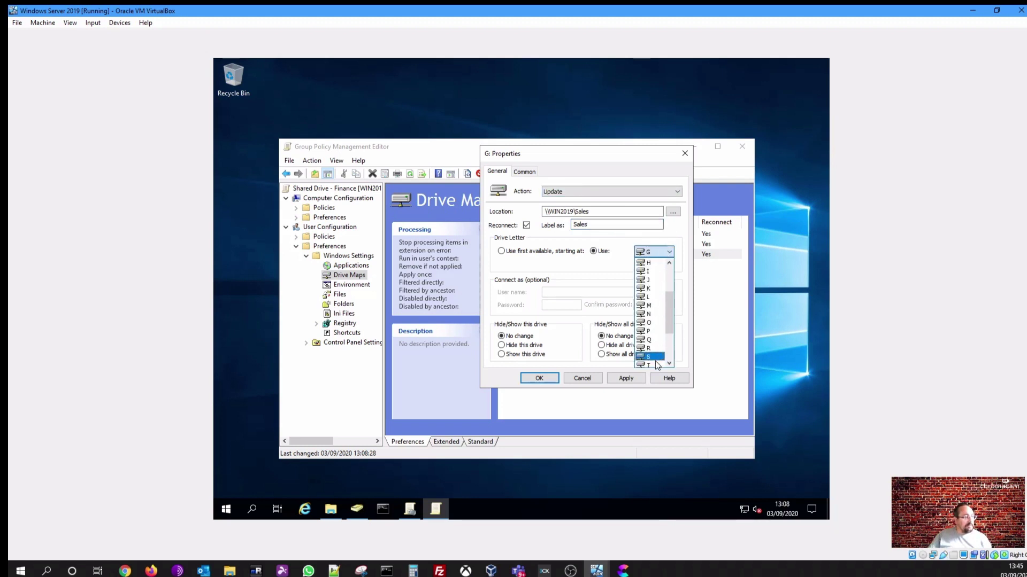
scroll(655, 353, "down", 2)
left_click(649, 323)
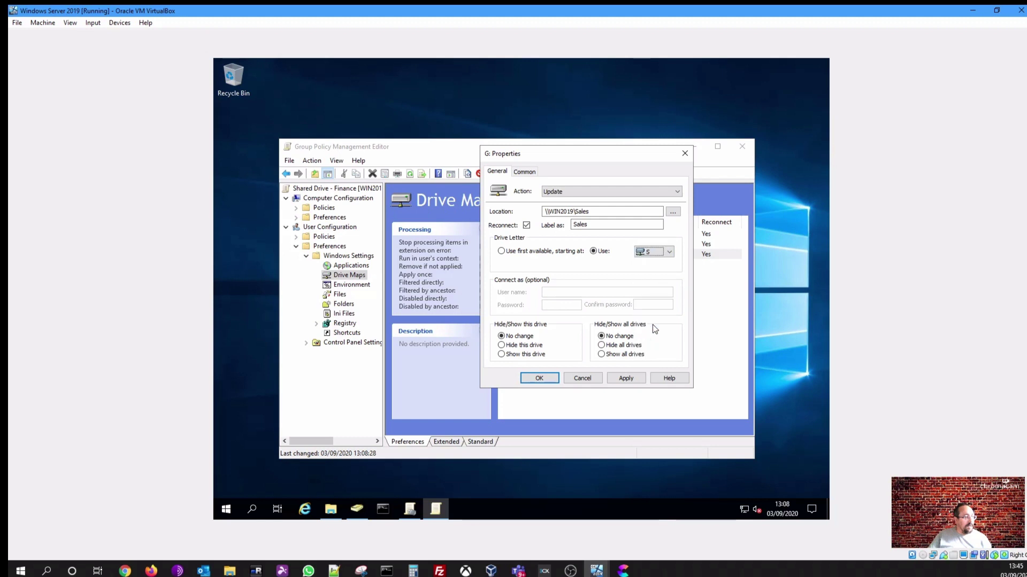
left_click(539, 378)
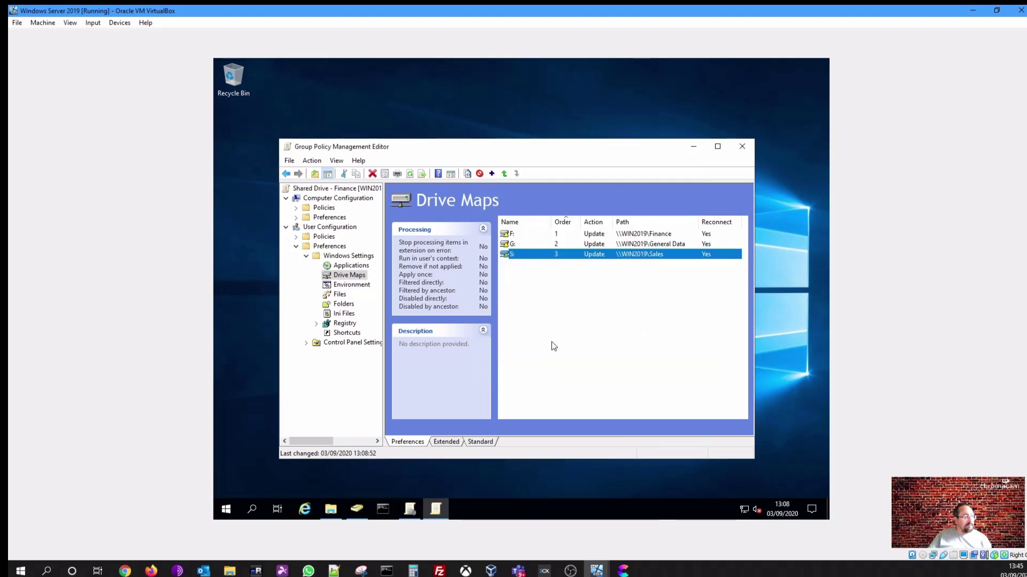
Close the policy editor and refresh the Shared Drive - Finance settings report in the console
left_click(615, 348)
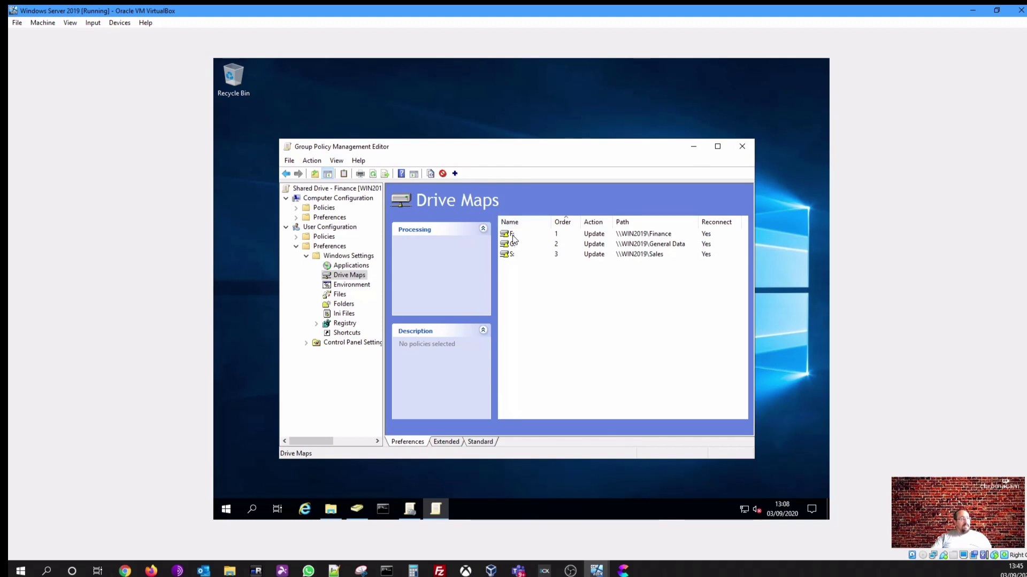
left_click(743, 147)
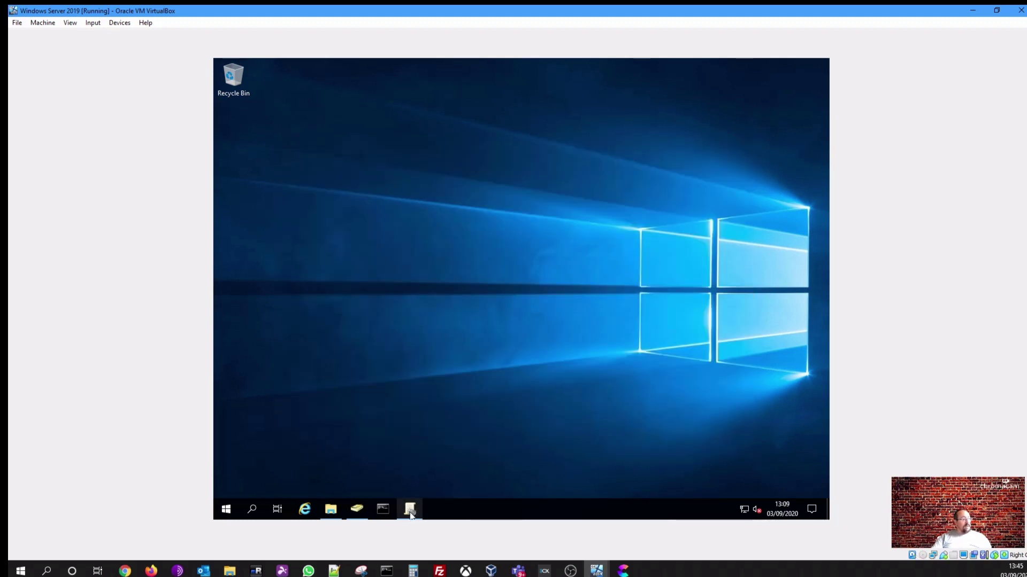
left_click(409, 508)
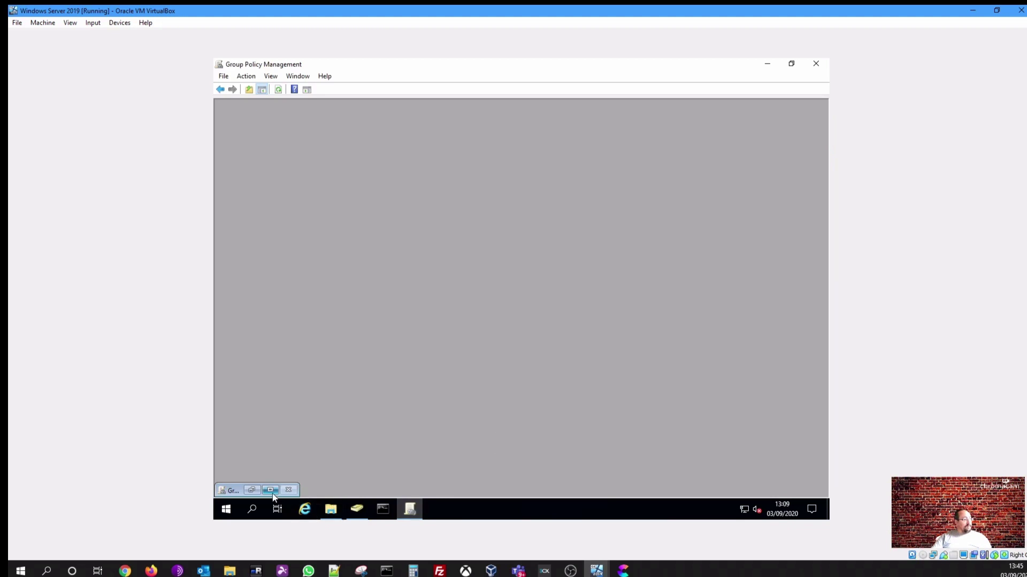
left_click(270, 490)
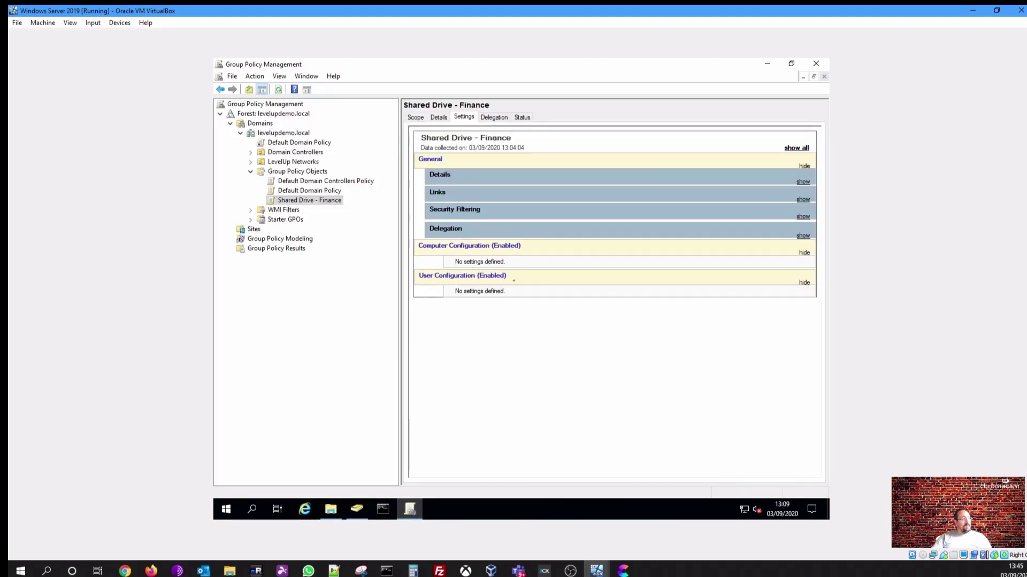
right_click(493, 325)
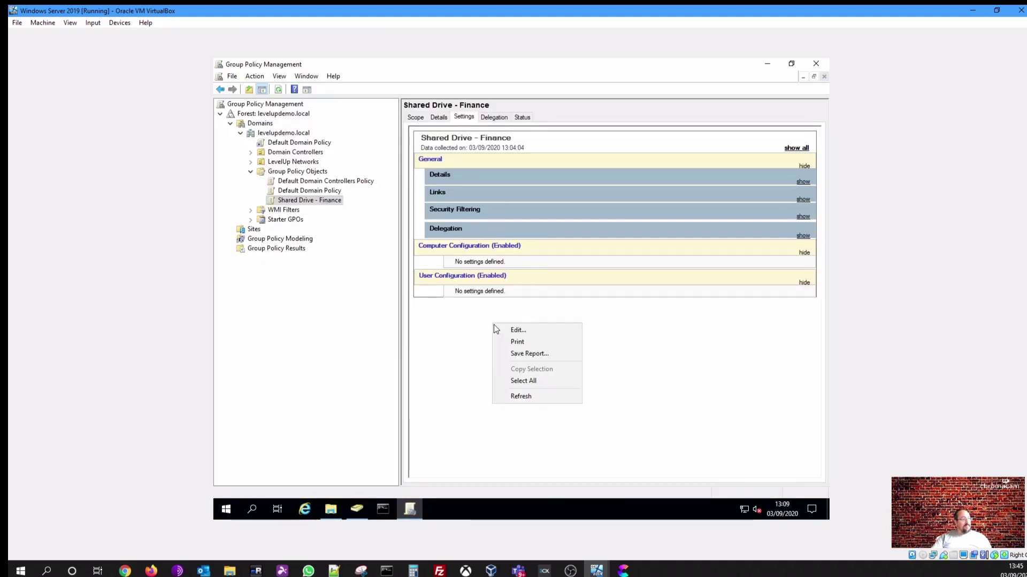
left_click(522, 396)
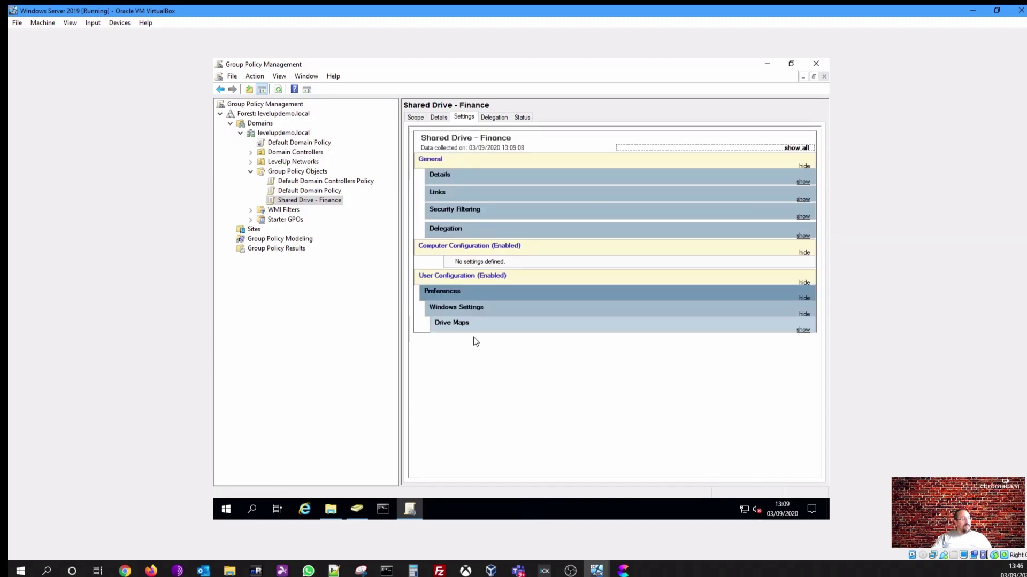
Expand the report's Drive Maps entries to check F:, G: and S:, then view the Scope tab
left_click(465, 327)
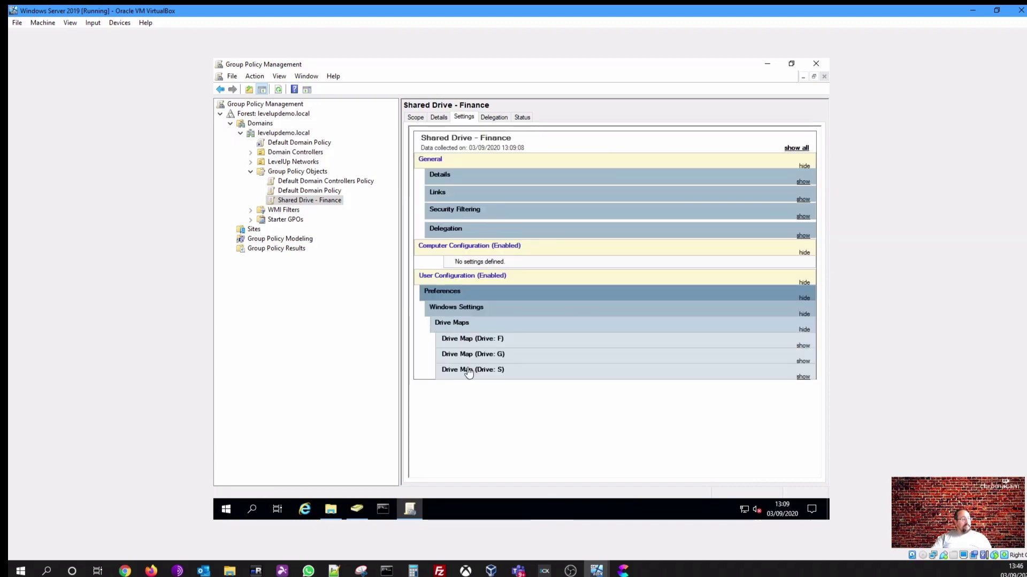
left_click(469, 371)
left_click(468, 355)
left_click(469, 340)
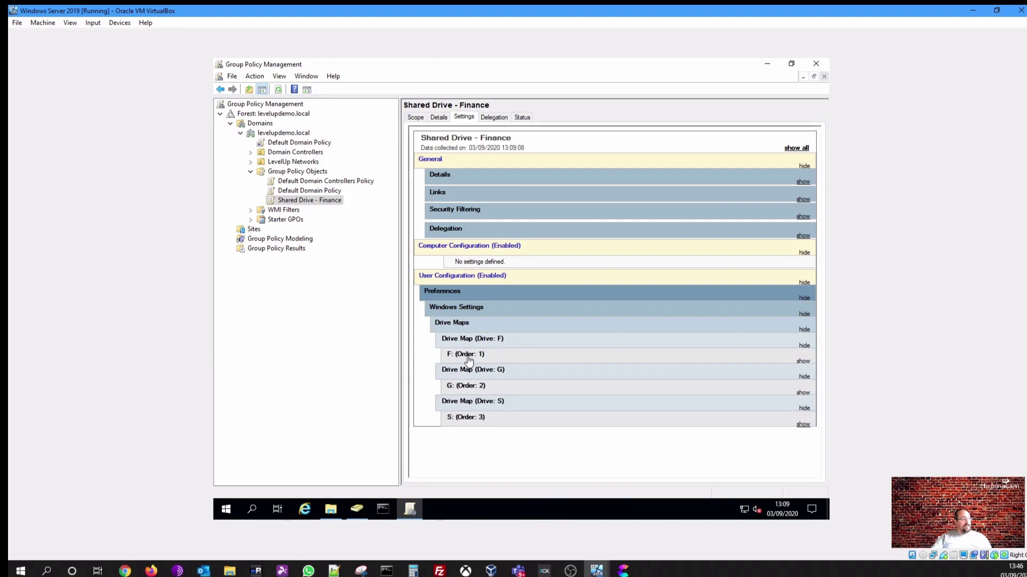
left_click(469, 356)
left_click(462, 371)
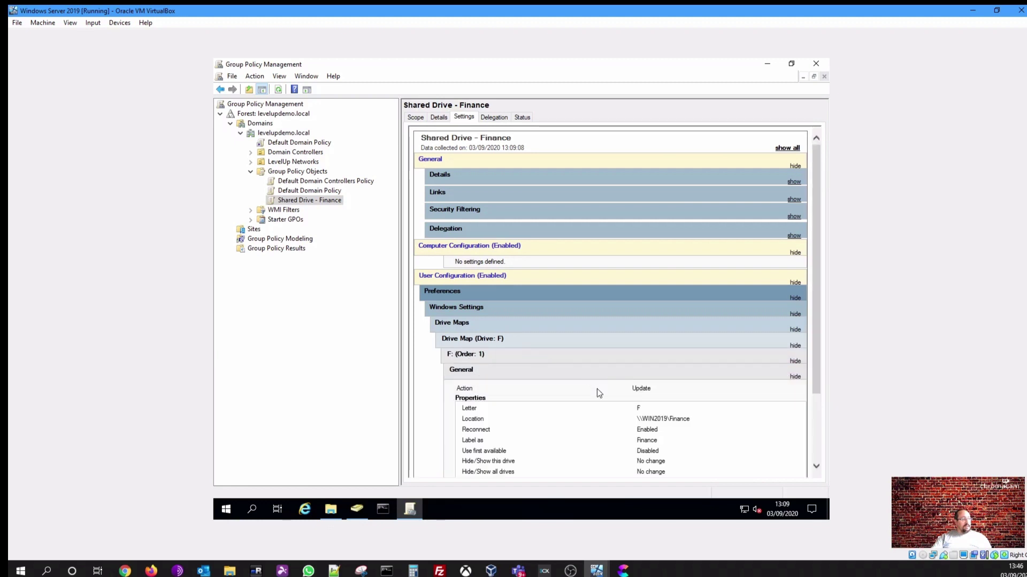
scroll(597, 393, "down", 3)
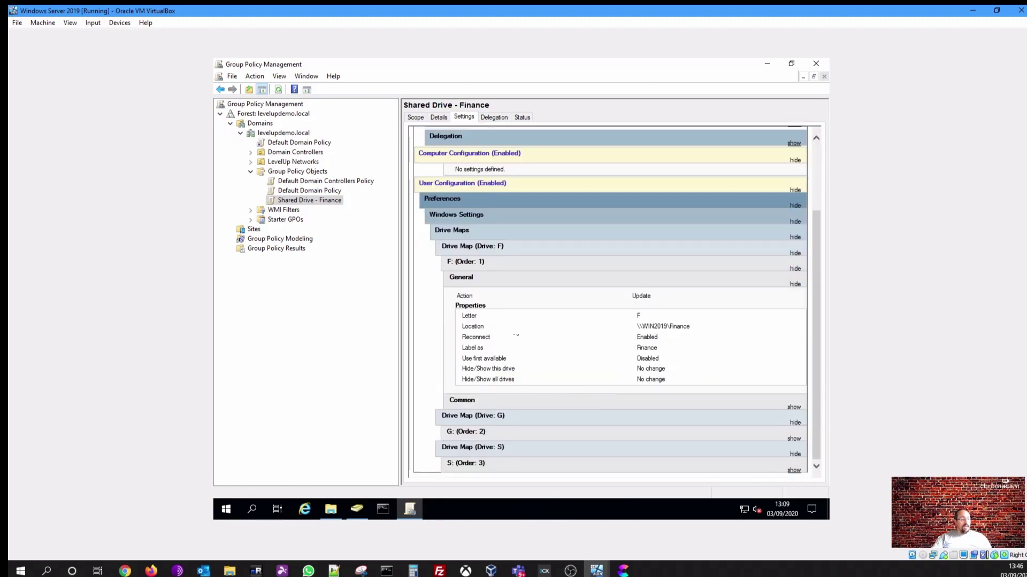
left_click(439, 205)
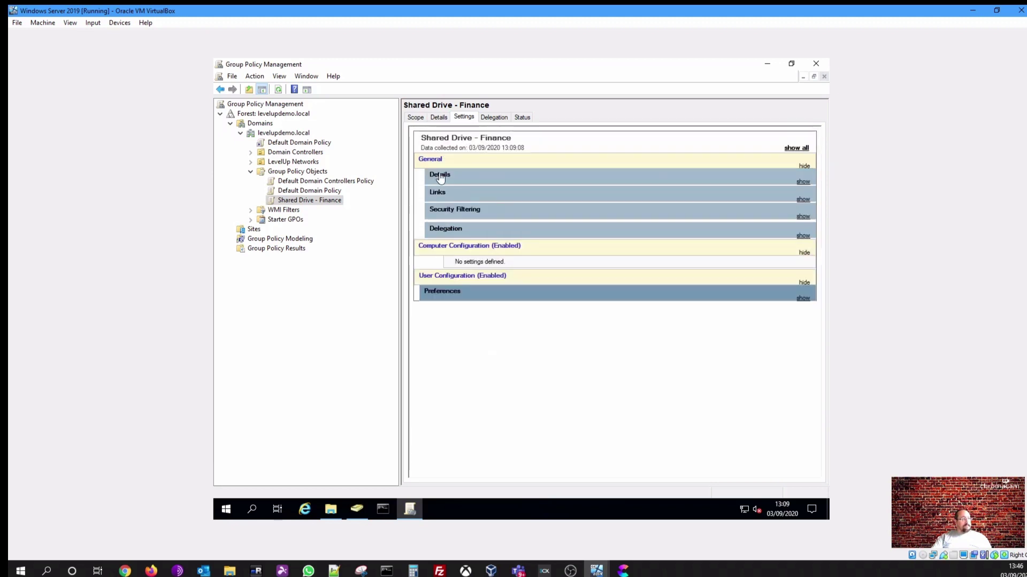
left_click(414, 117)
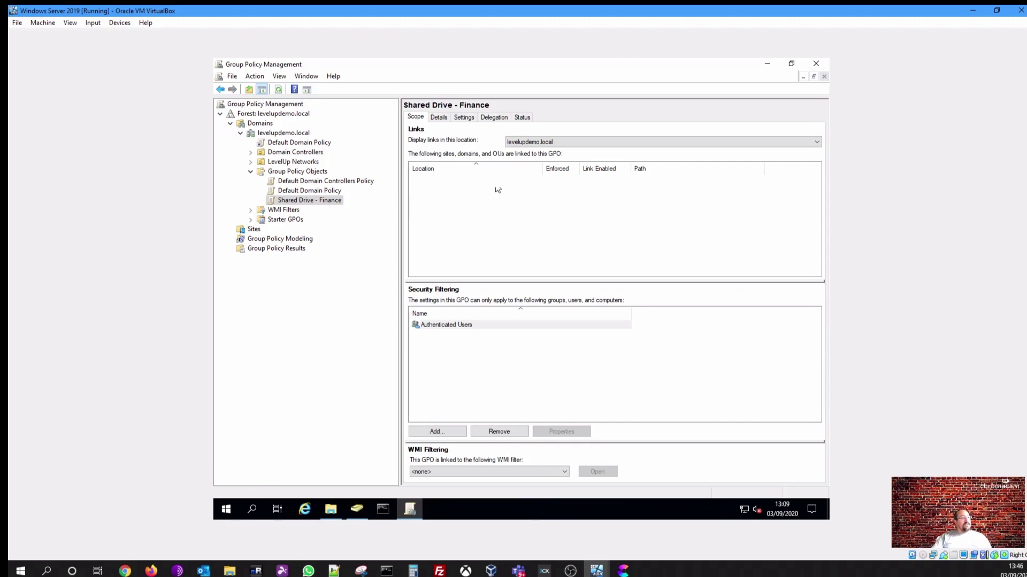
Open the Shared Drive - Finance GPO in the editor at User Configuration's Drive Maps
left_click(468, 117)
right_click(478, 298)
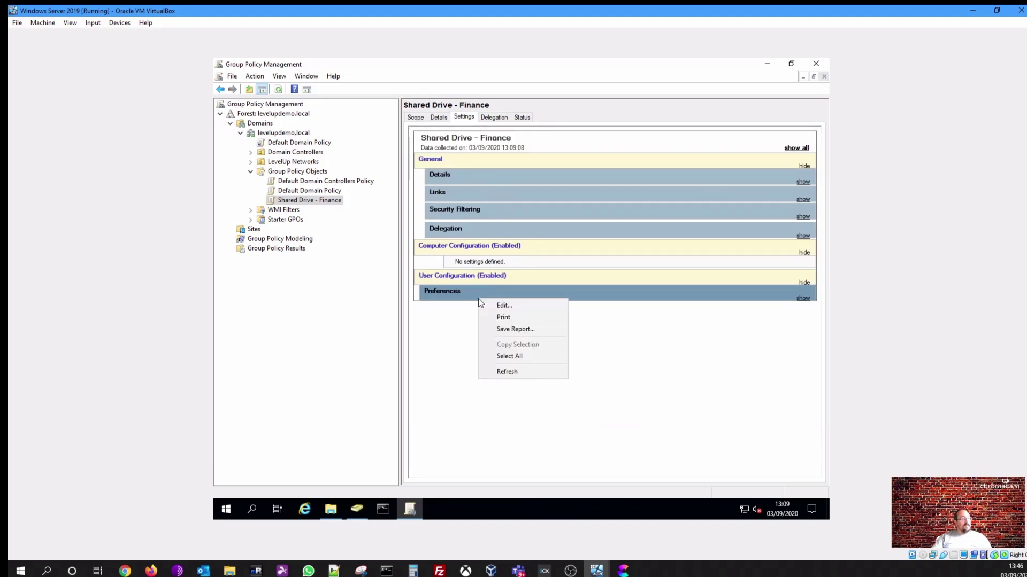
left_click(508, 304)
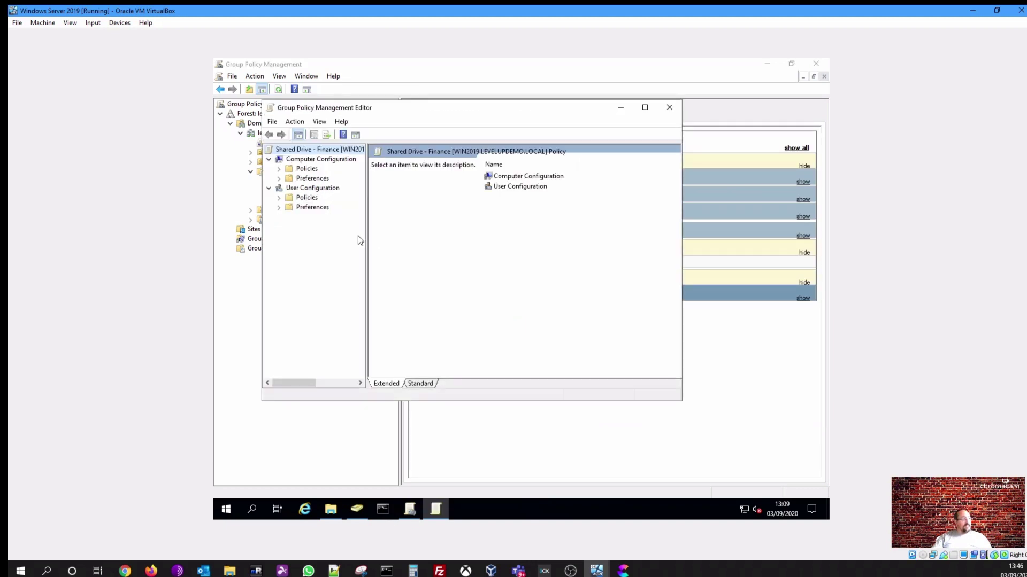
left_click(279, 208)
left_click(288, 216)
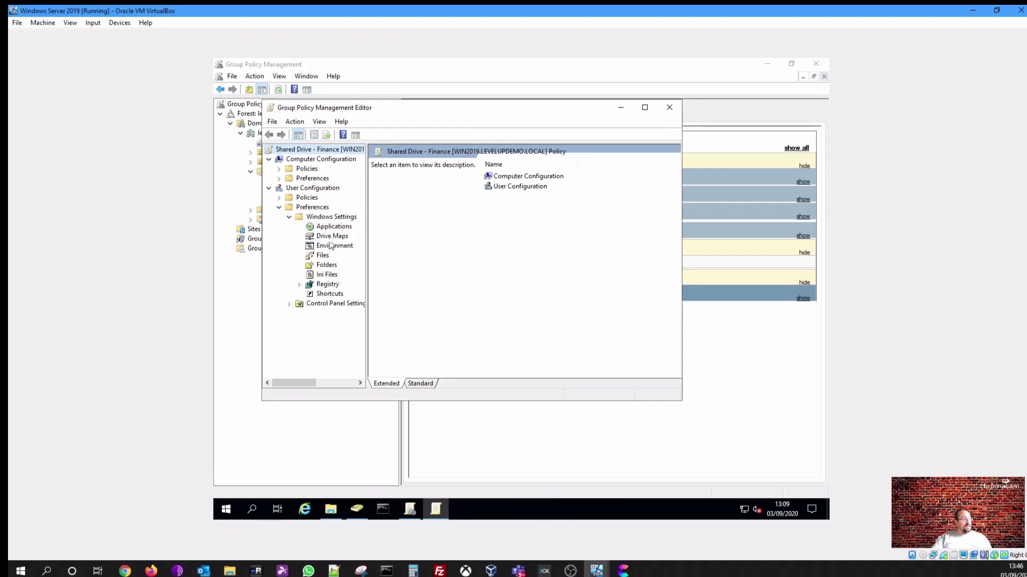
left_click(331, 237)
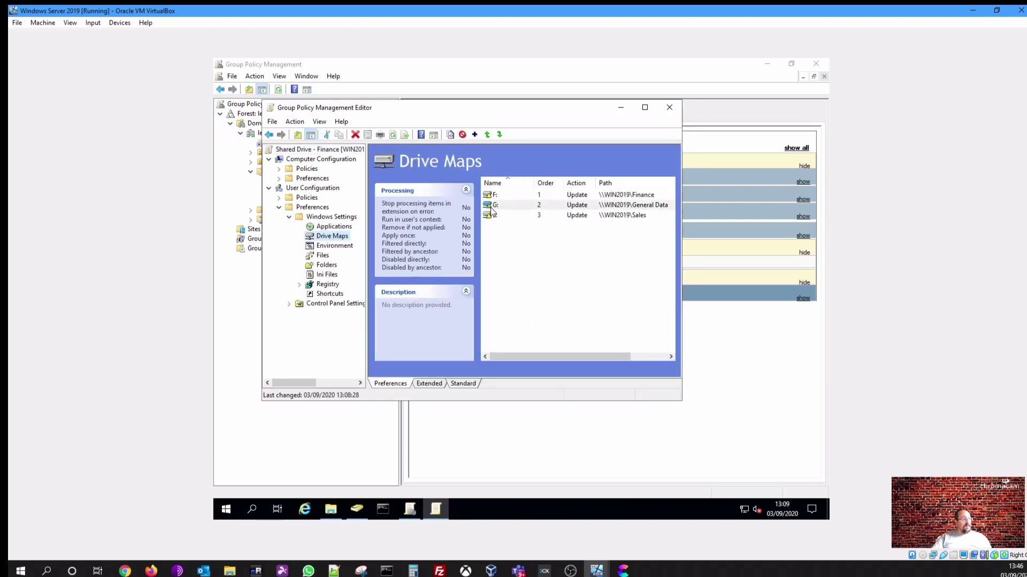
Delete the G: and S: mappings, close the editor, and refresh the settings report
left_click(492, 208)
right_click(492, 208)
left_click(514, 250)
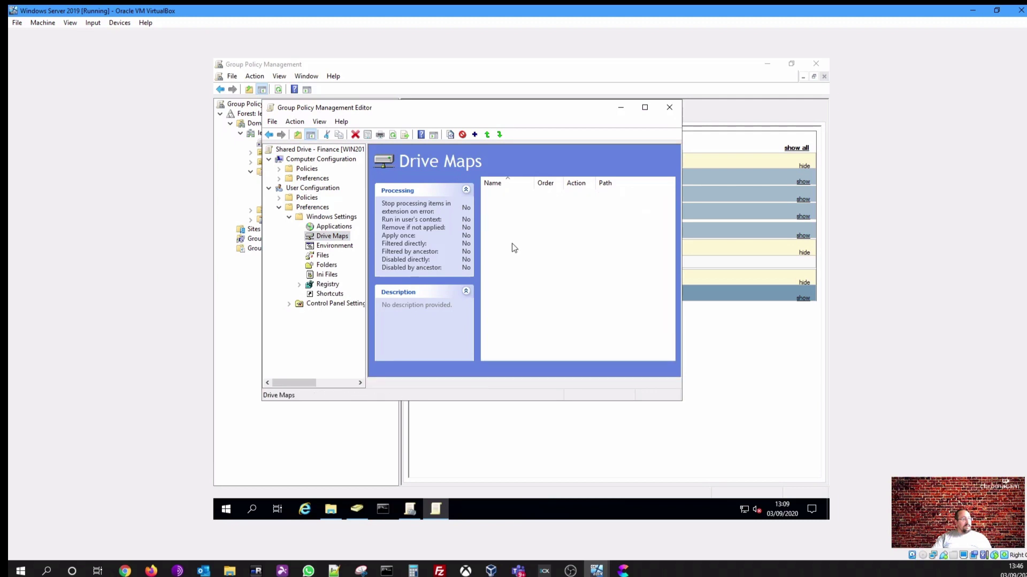
left_click(488, 205)
right_click(490, 206)
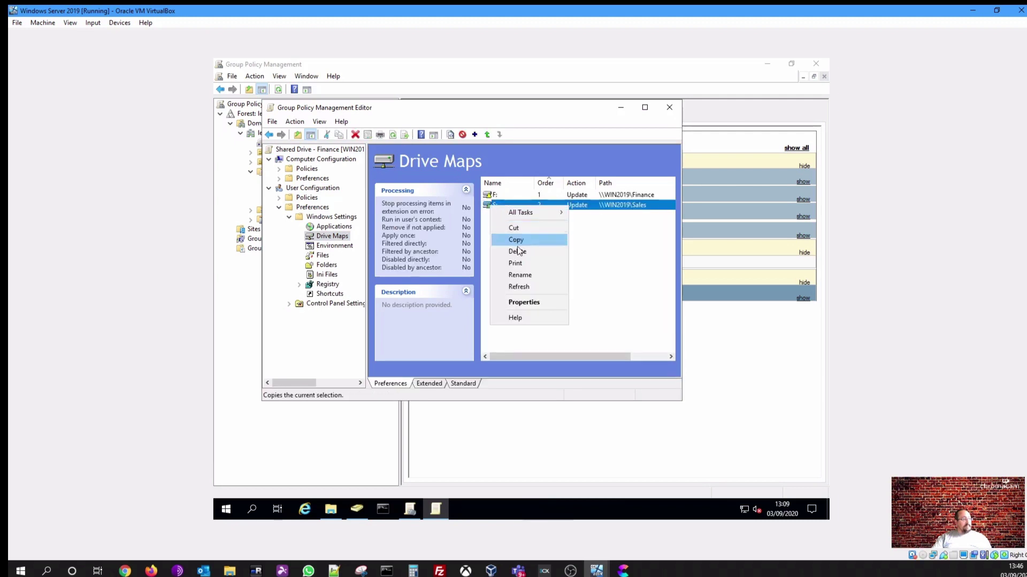
left_click(517, 251)
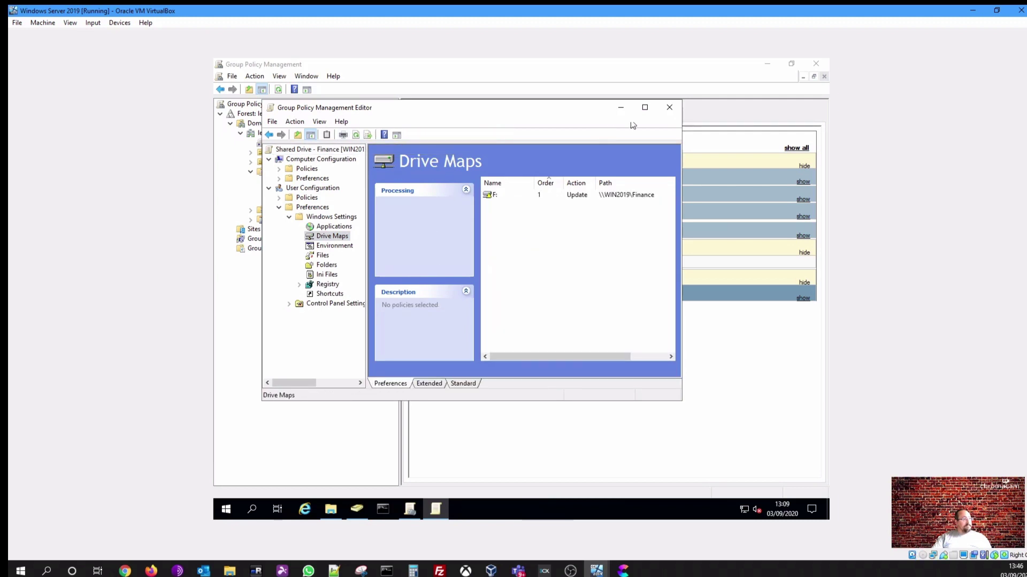
left_click(669, 106)
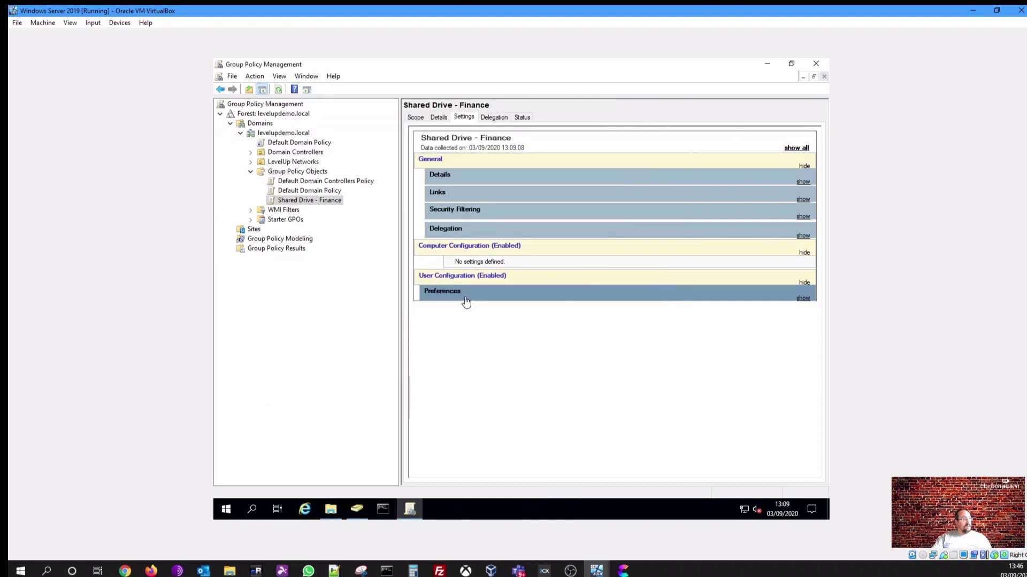
right_click(478, 325)
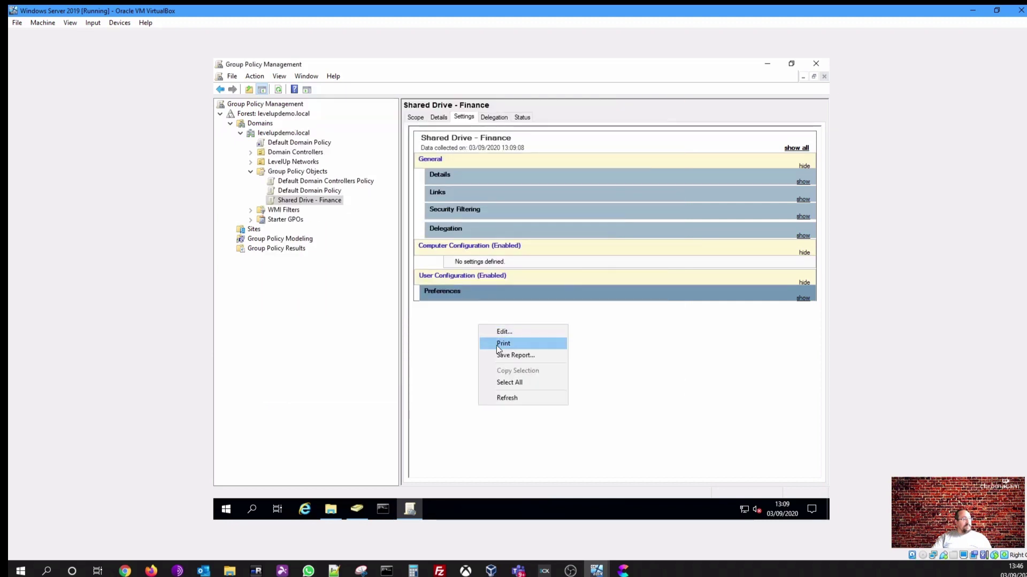
left_click(511, 398)
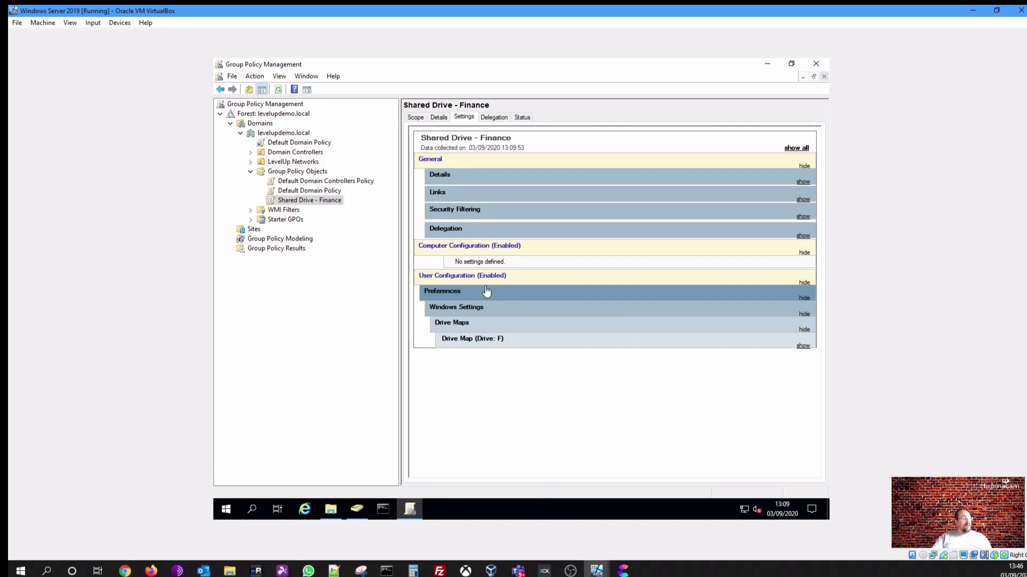
Remove Authenticated Users from the GPO's Security Filtering, accepting both confirmation warnings
left_click(411, 119)
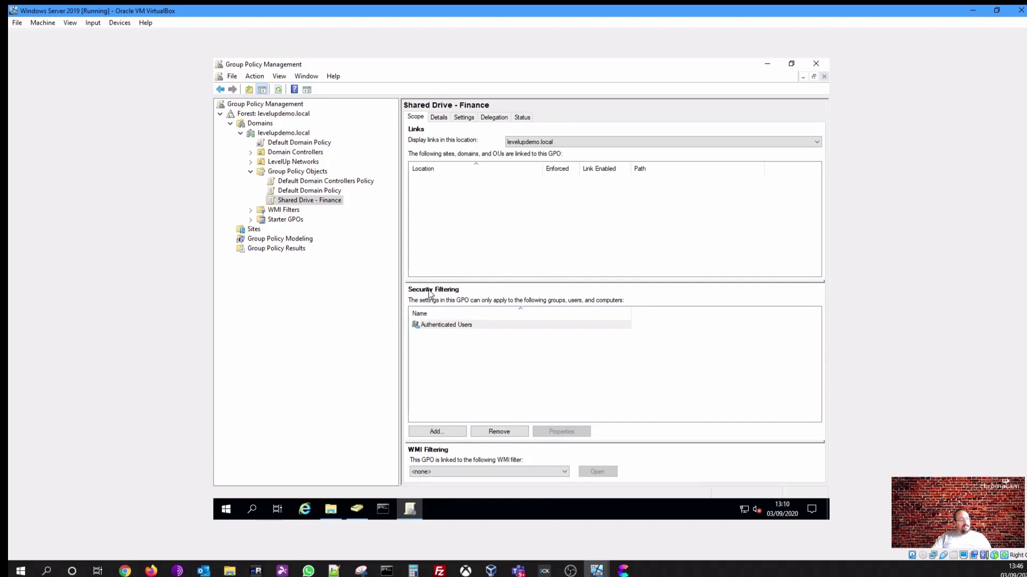
left_click(456, 327)
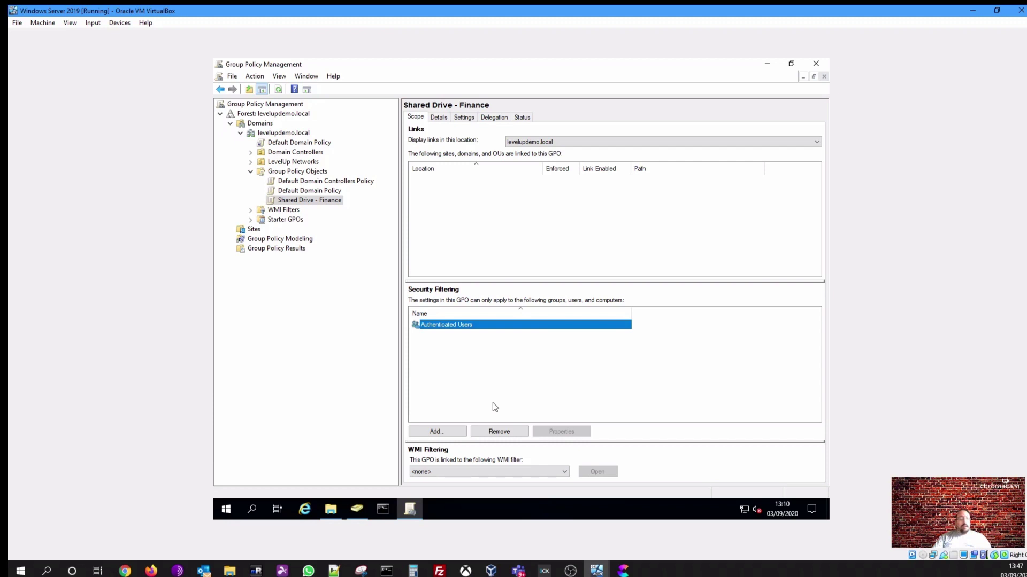
left_click(497, 432)
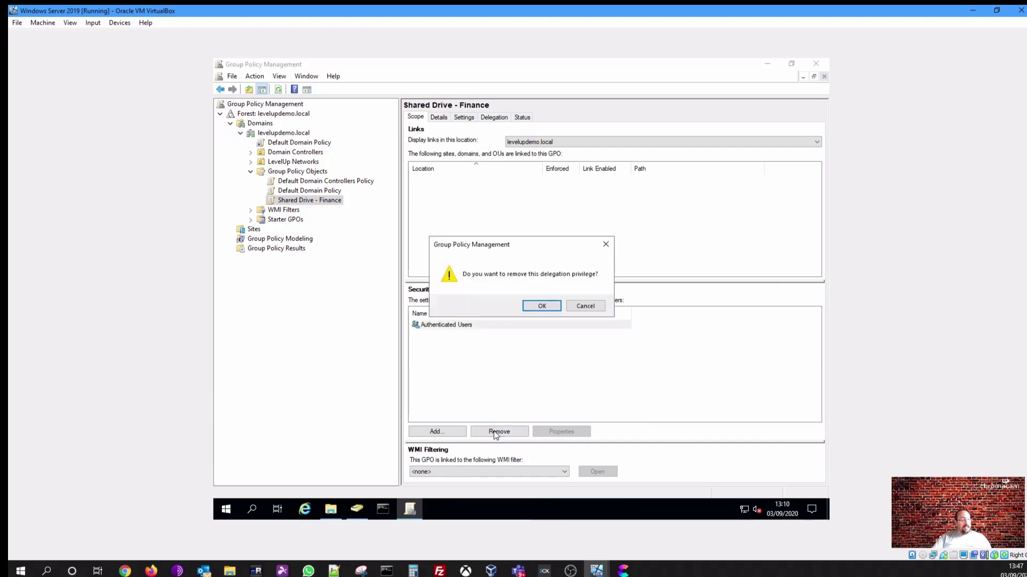
left_click(542, 306)
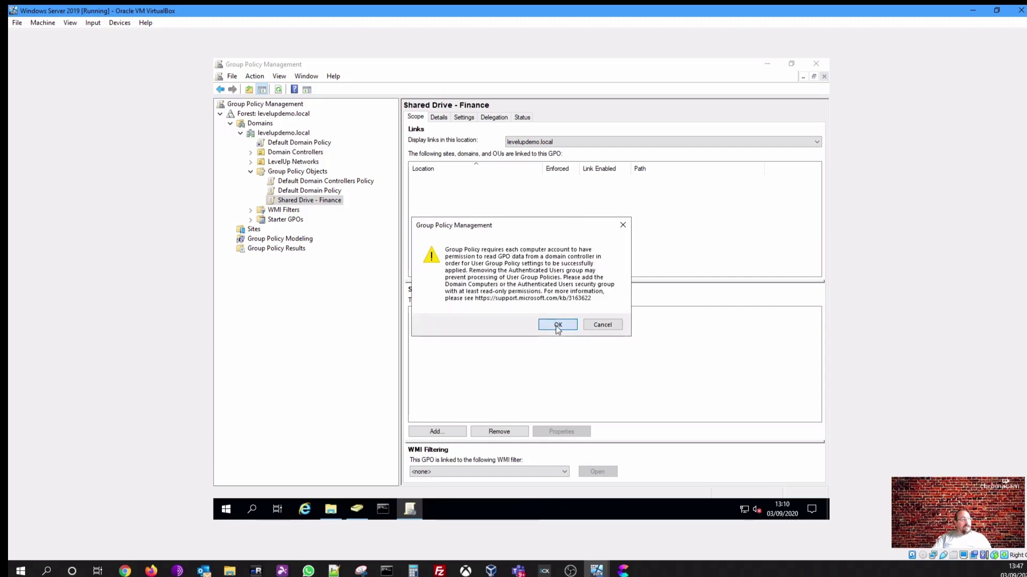
left_click(557, 328)
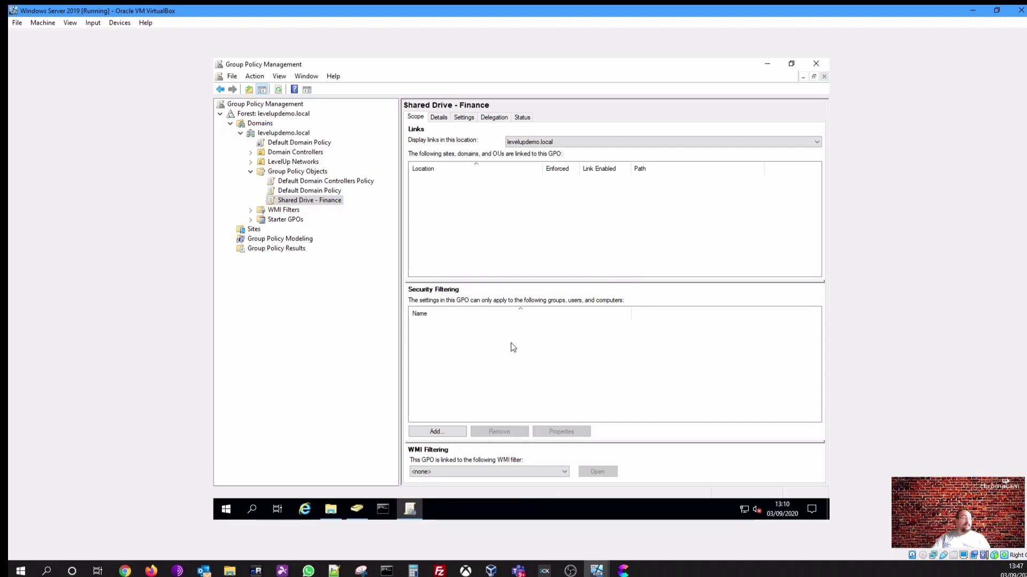
Search 'access' and add the Access to Finance Drive group to Security Filtering
left_click(448, 432)
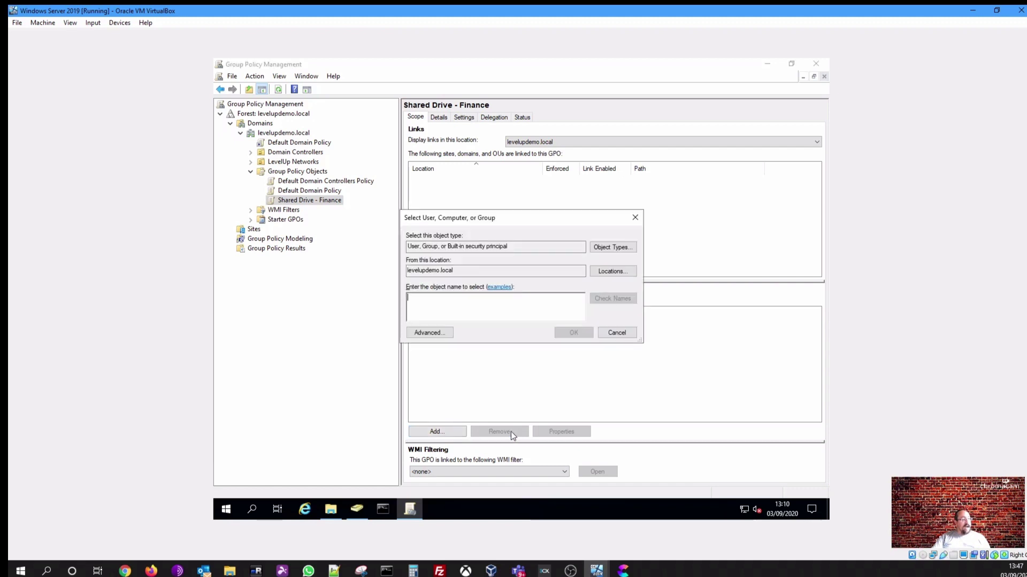
type("a")
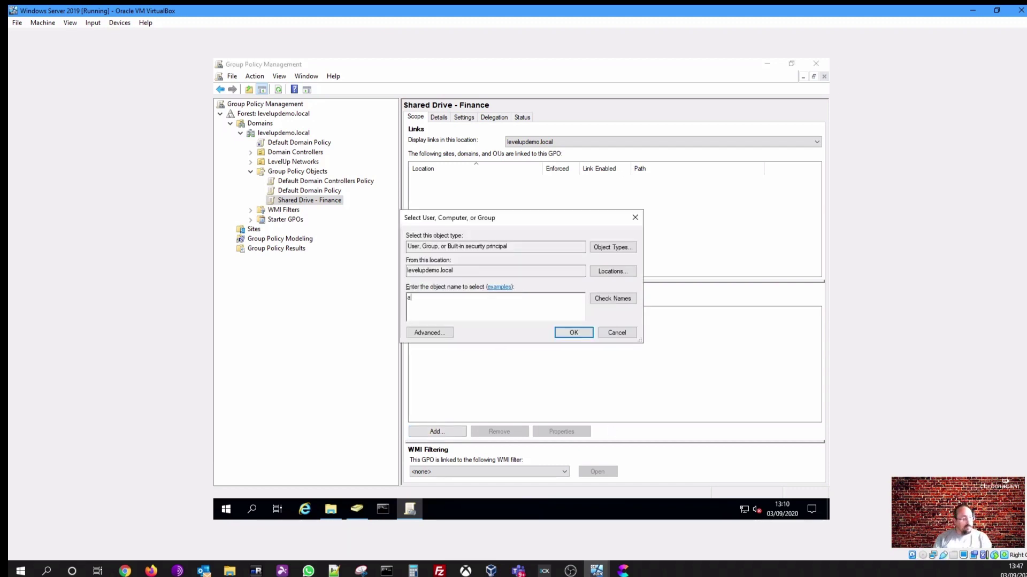
type("ccess")
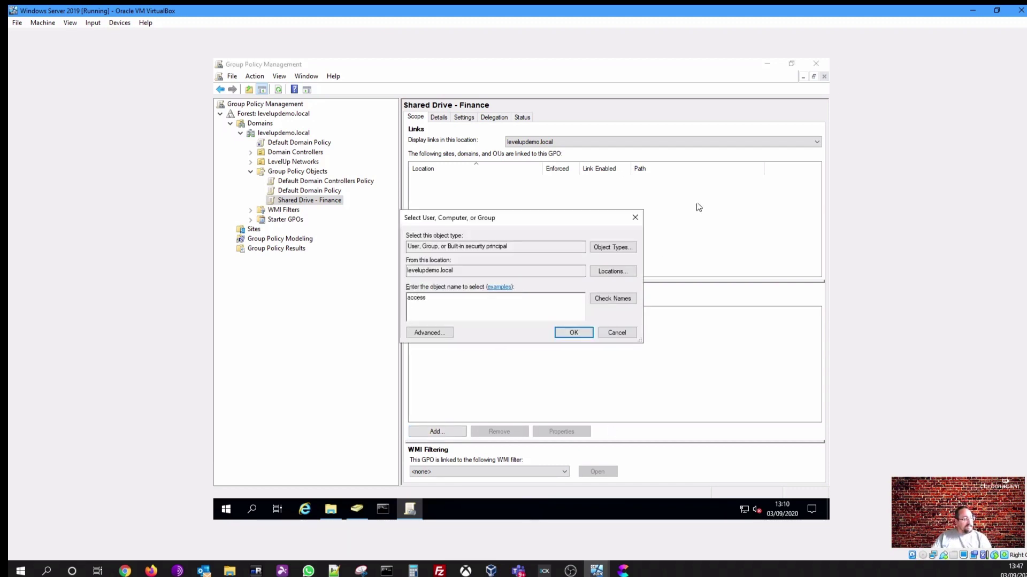
left_click(614, 298)
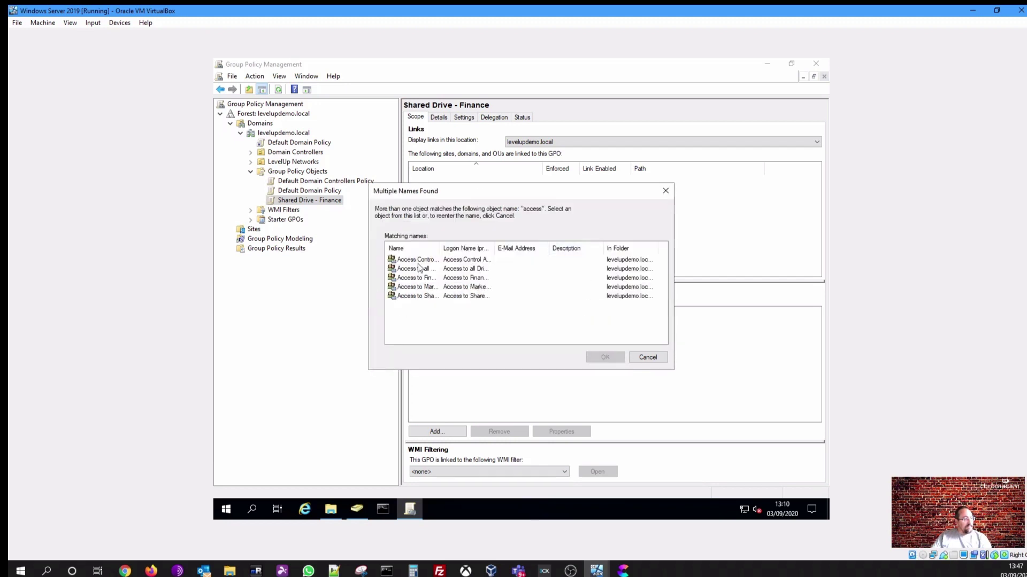
left_click(405, 279)
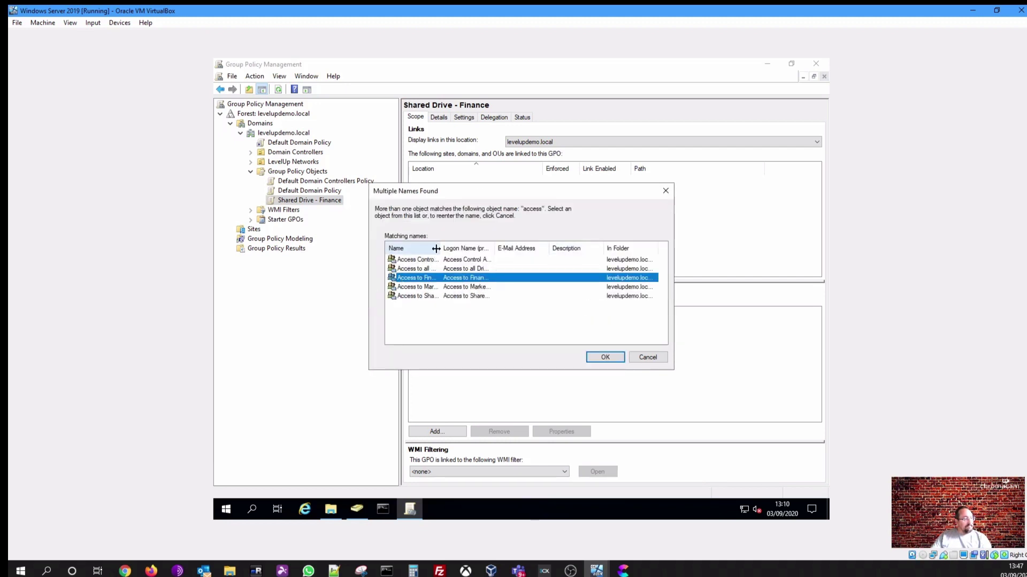
left_click_drag(440, 248, 479, 248)
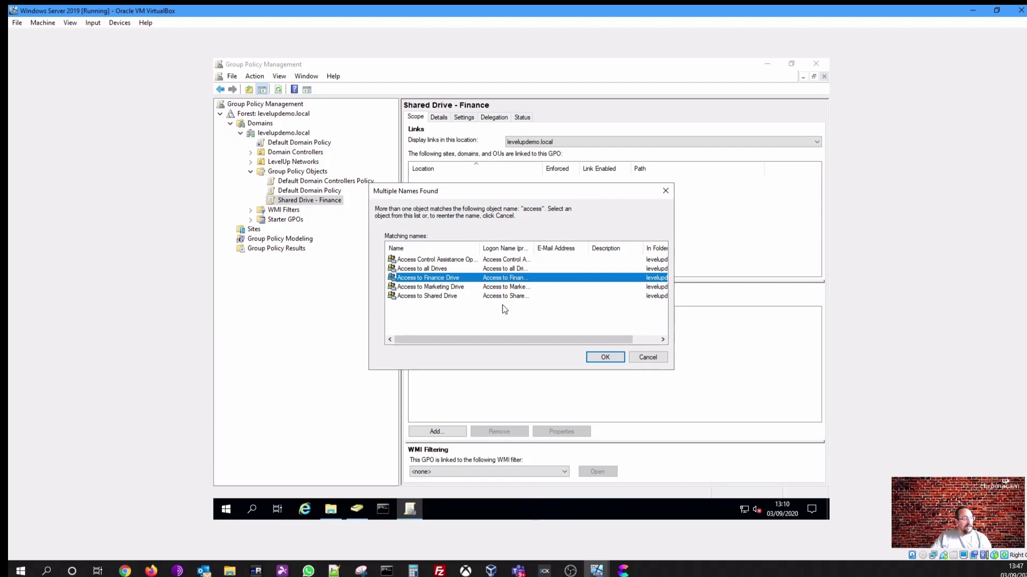
left_click(600, 357)
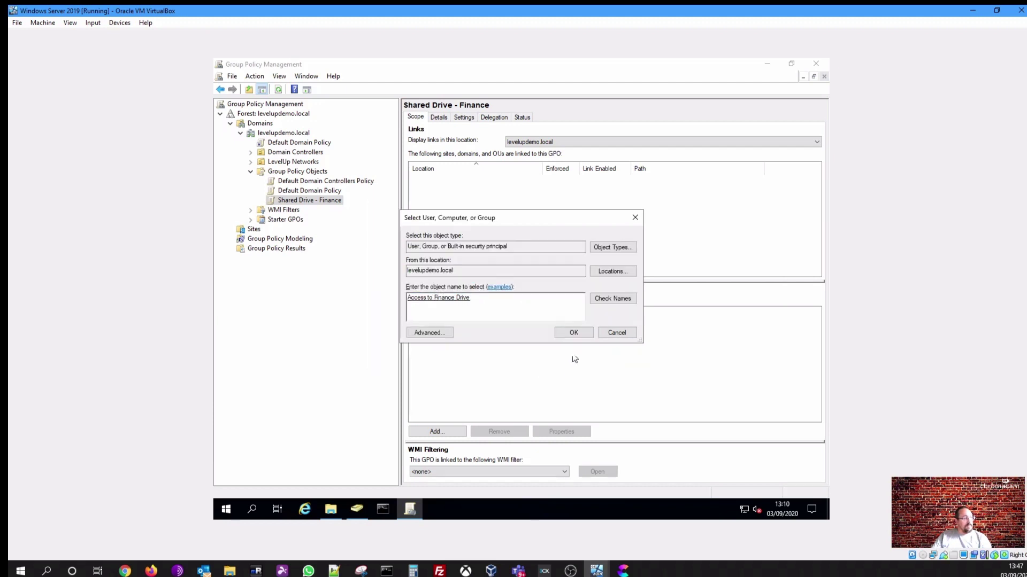
left_click(574, 334)
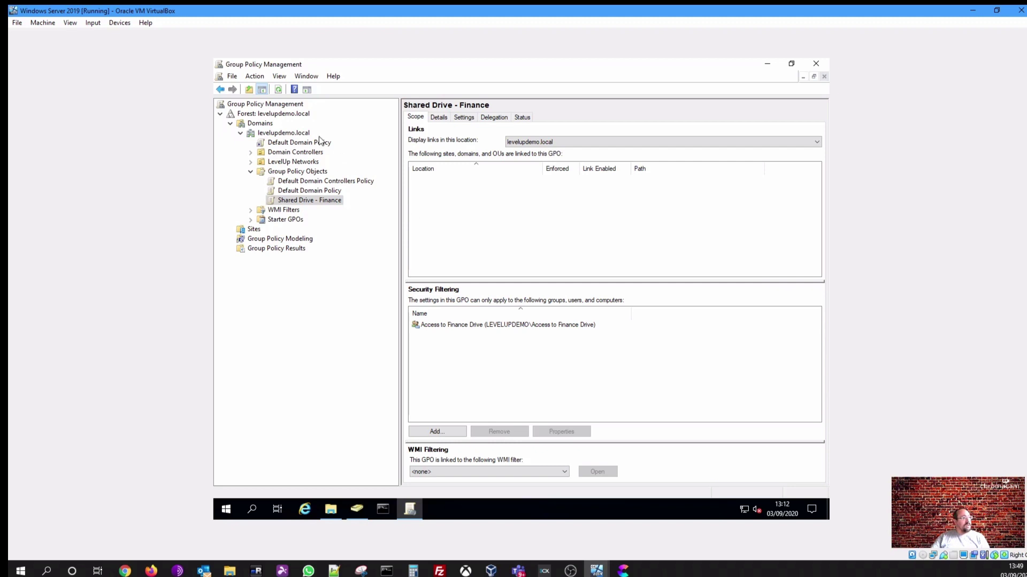
Drag Shared Drive - Finance onto the Staff OU under LevelUp Networks and confirm the link
left_click(250, 162)
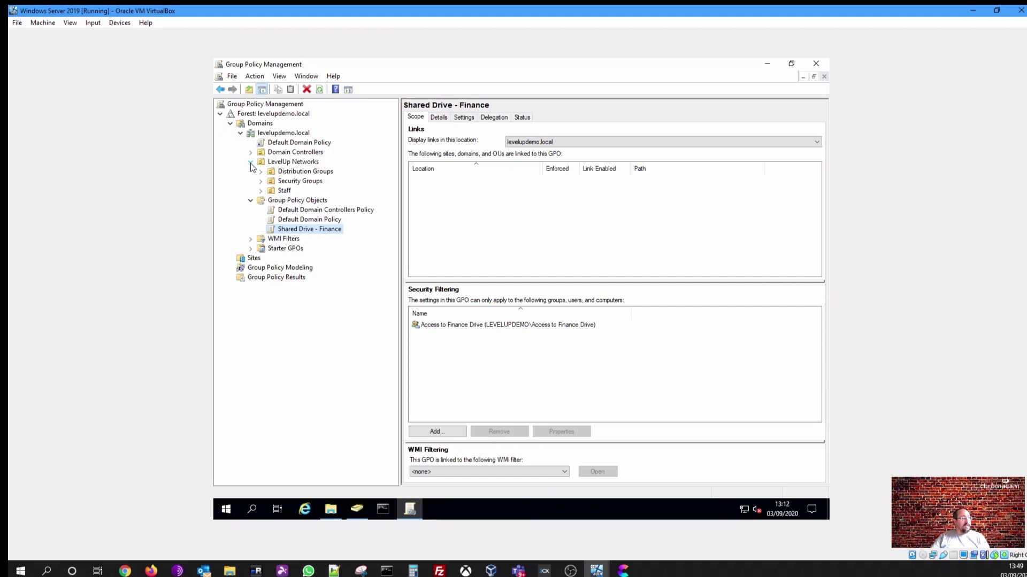
left_click(280, 191)
left_click(284, 182)
left_click(291, 172)
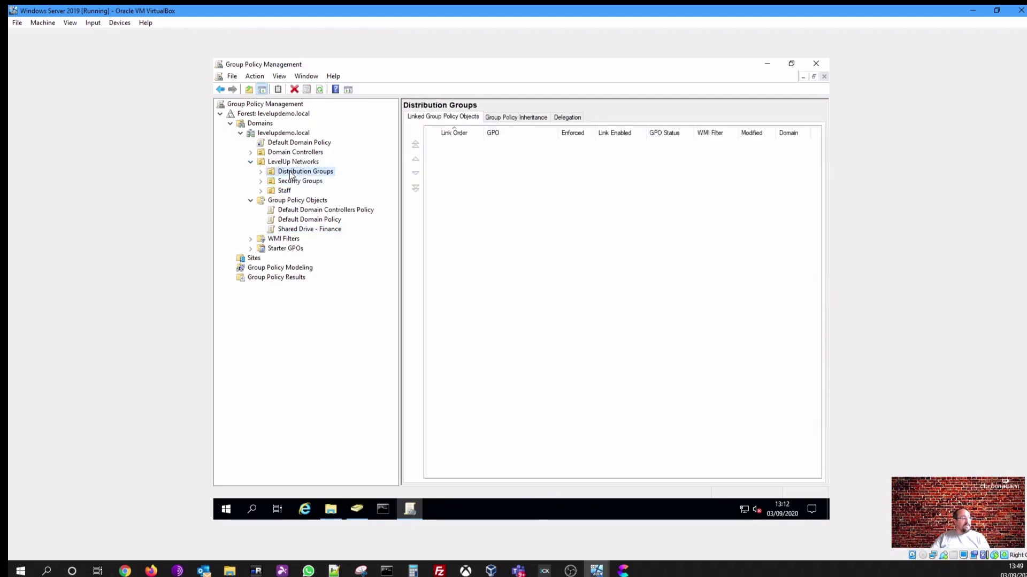
left_click(293, 162)
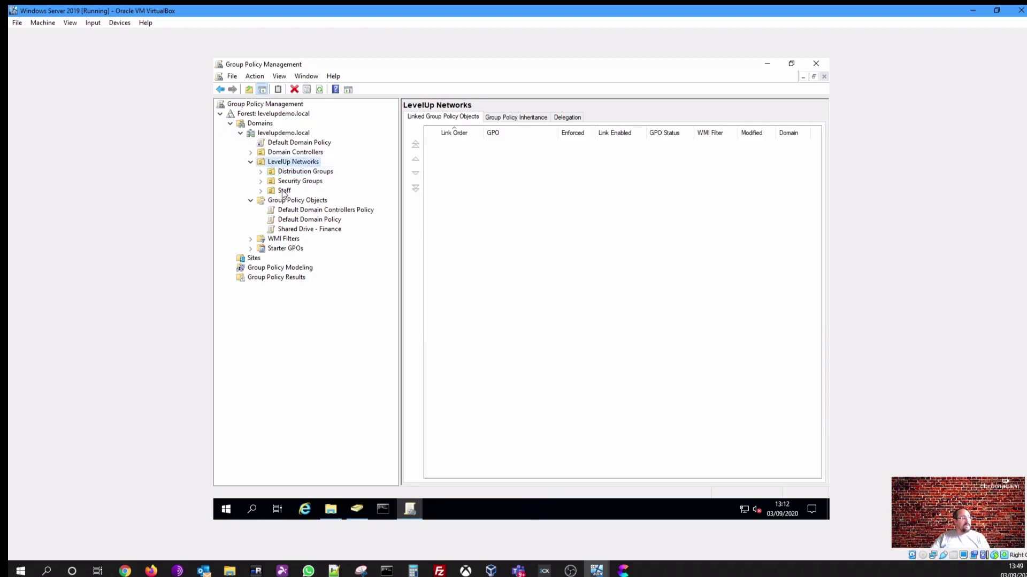
left_click(285, 191)
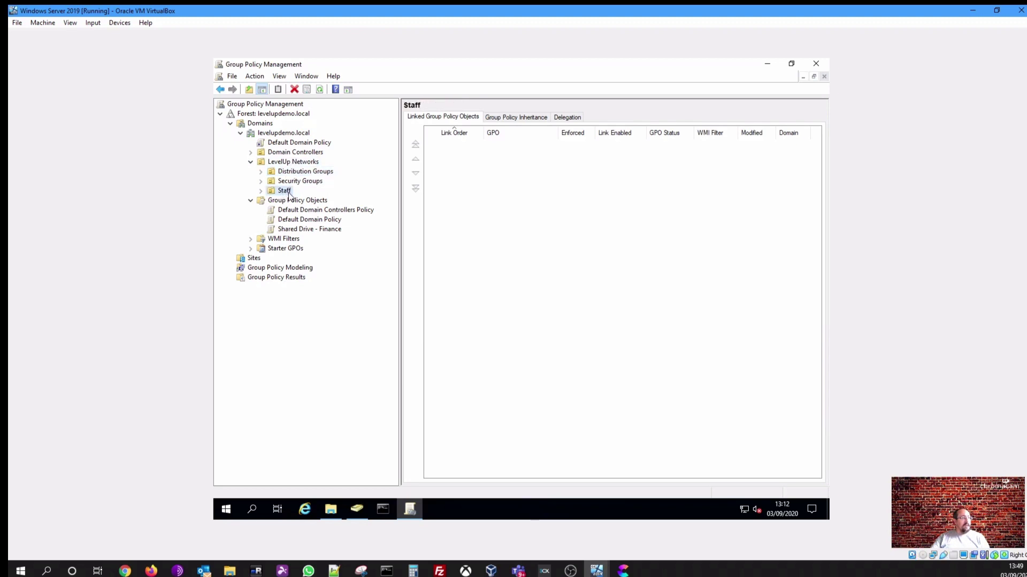
left_click(293, 230)
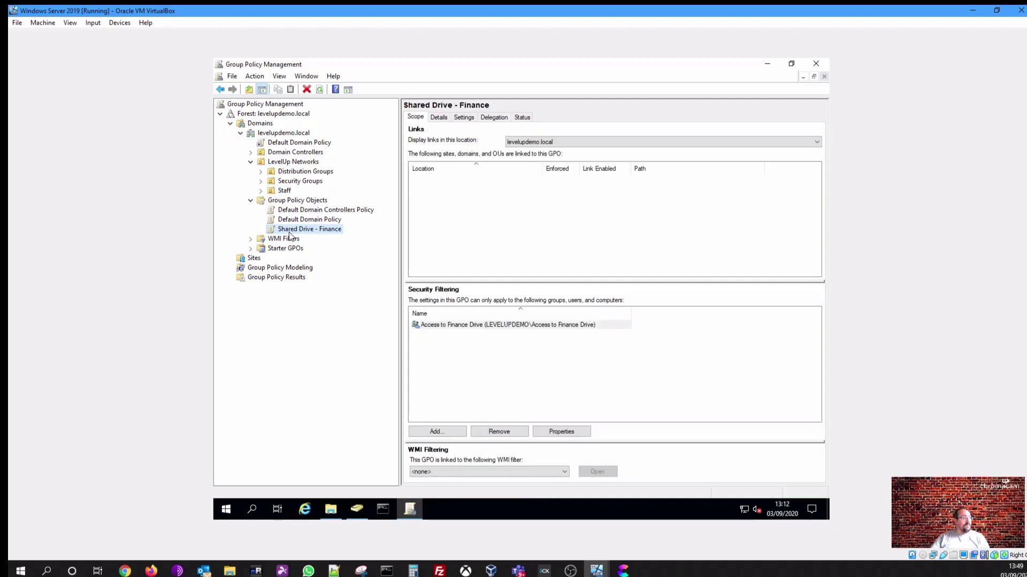
left_click_drag(290, 233, 289, 192)
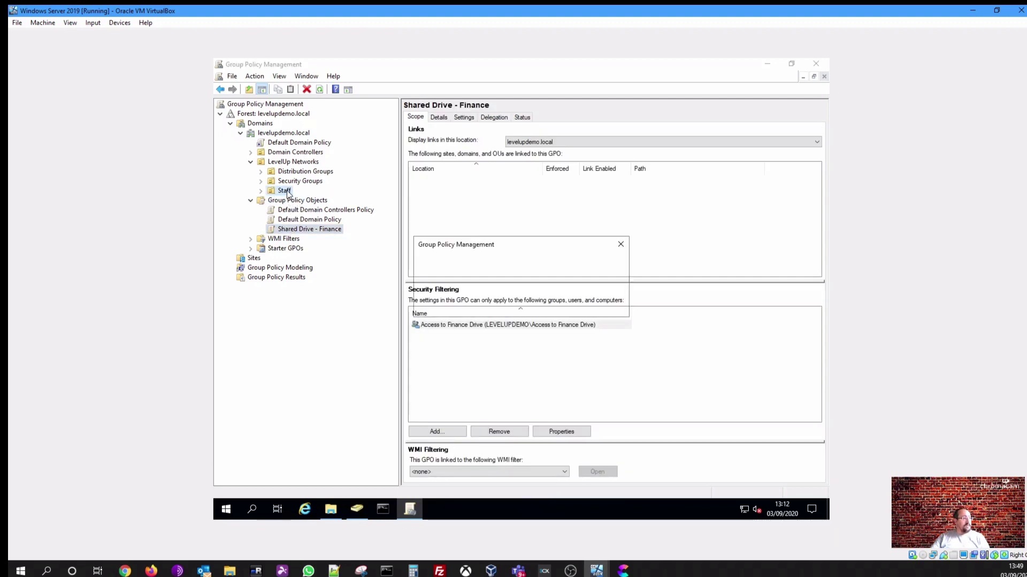
left_click(547, 307)
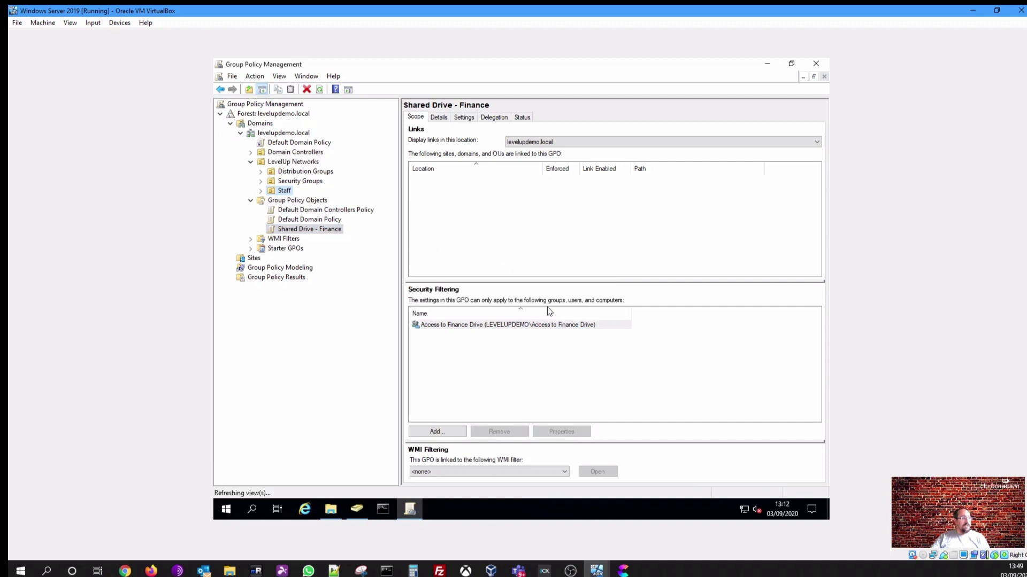
left_click(450, 224)
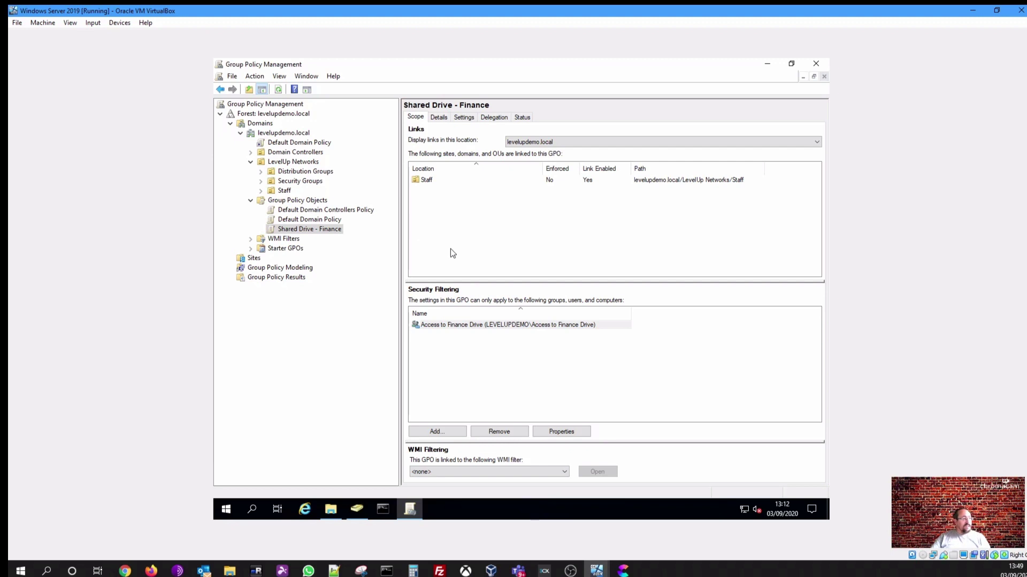
Copy the Shared Drive - Finance GPO into Group Policy Objects, preserving its existing permissions
right_click(327, 232)
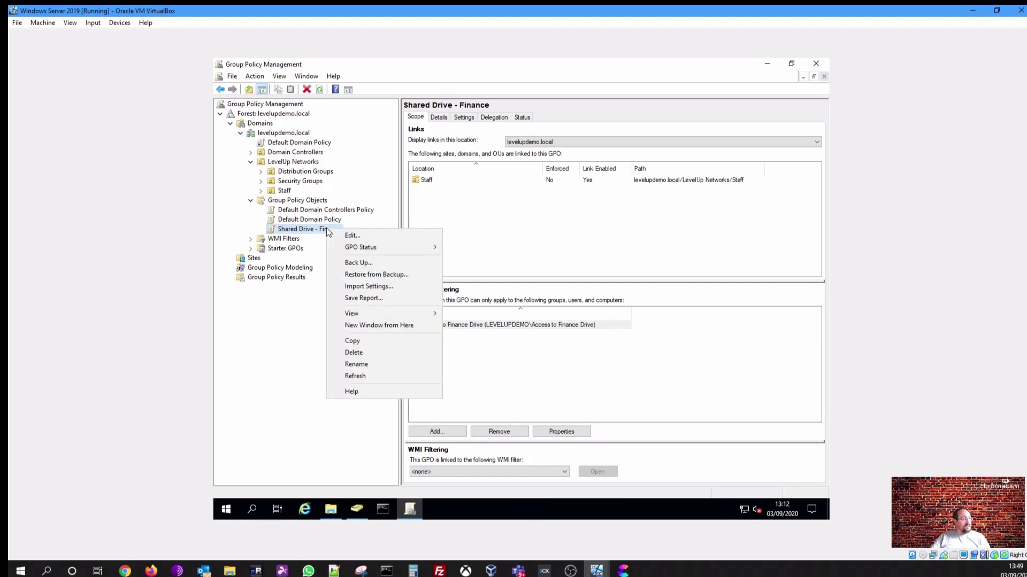
left_click(357, 341)
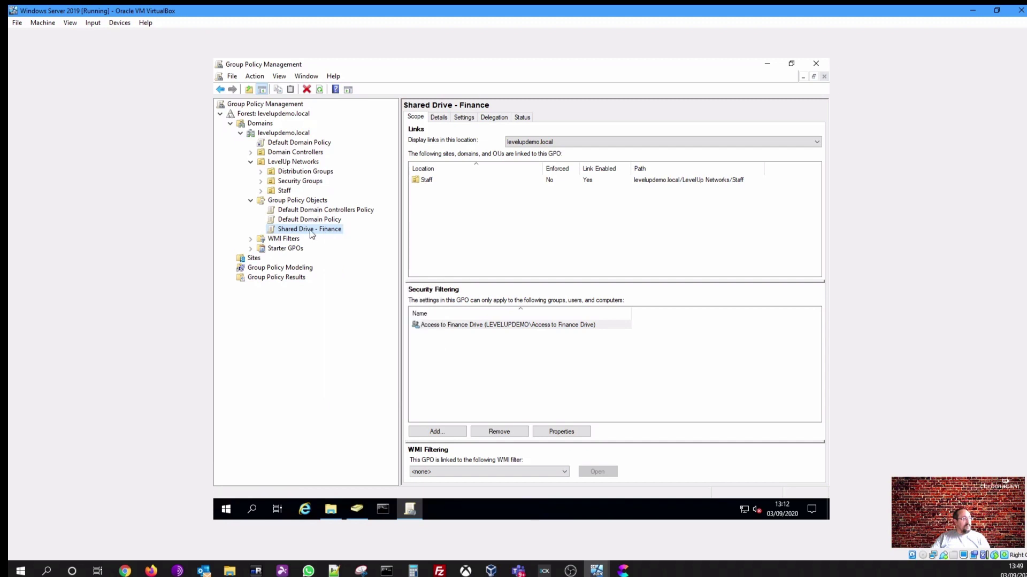
right_click(299, 202)
left_click(326, 272)
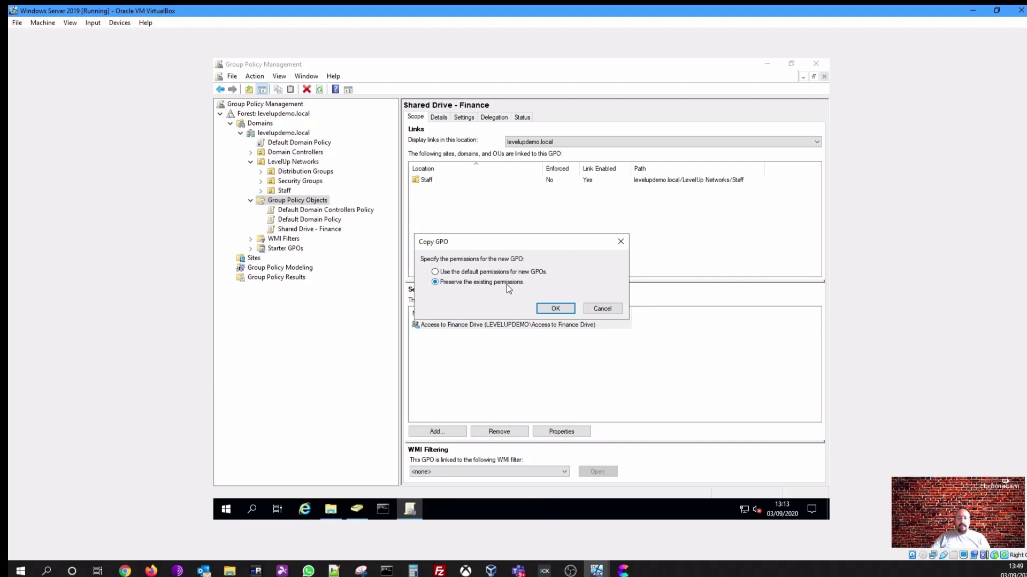
left_click(548, 310)
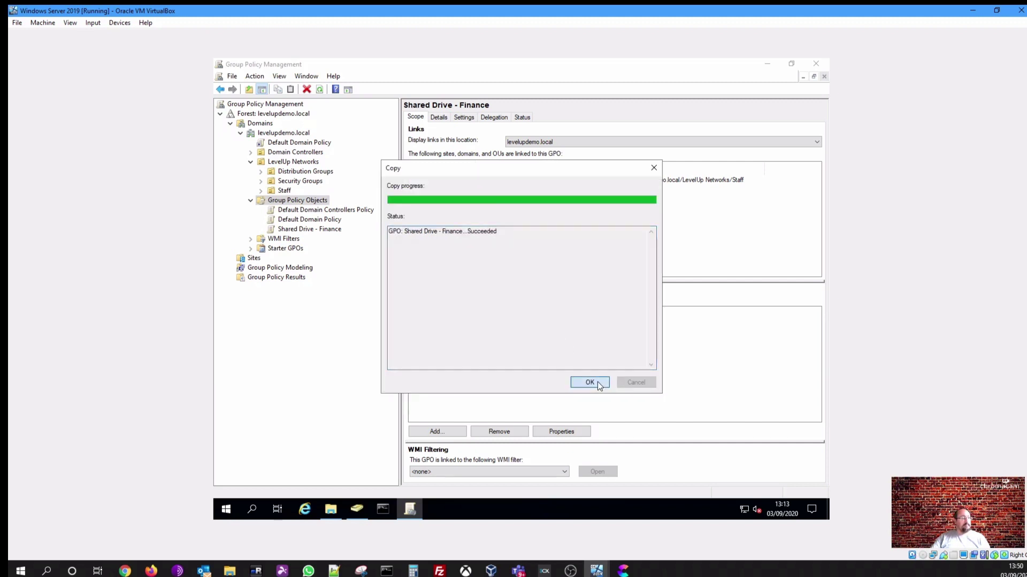
left_click(596, 382)
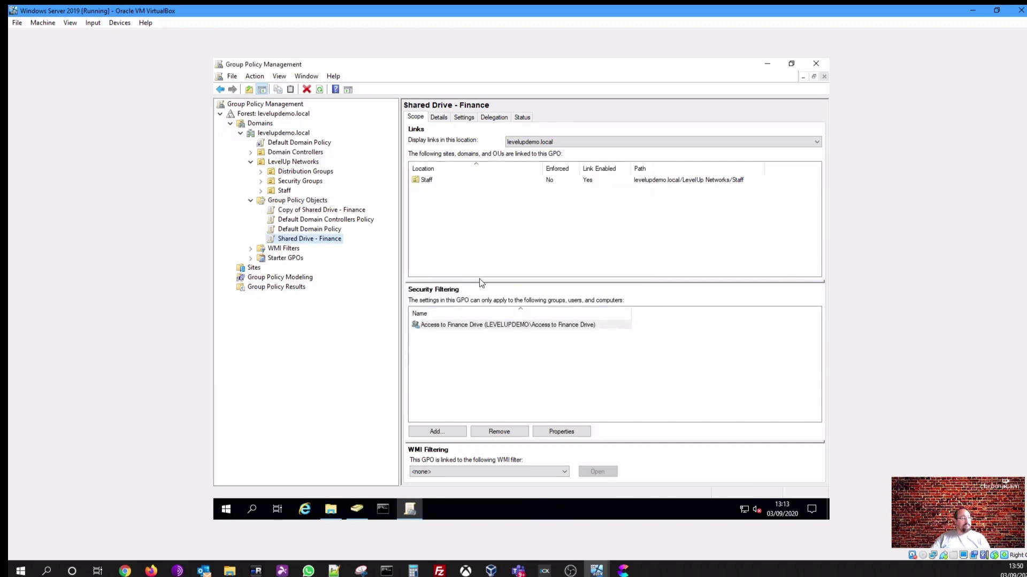
Rename 'Copy of Shared Drive - Finance' to 'Shared Drive - Sales'
left_click(297, 212)
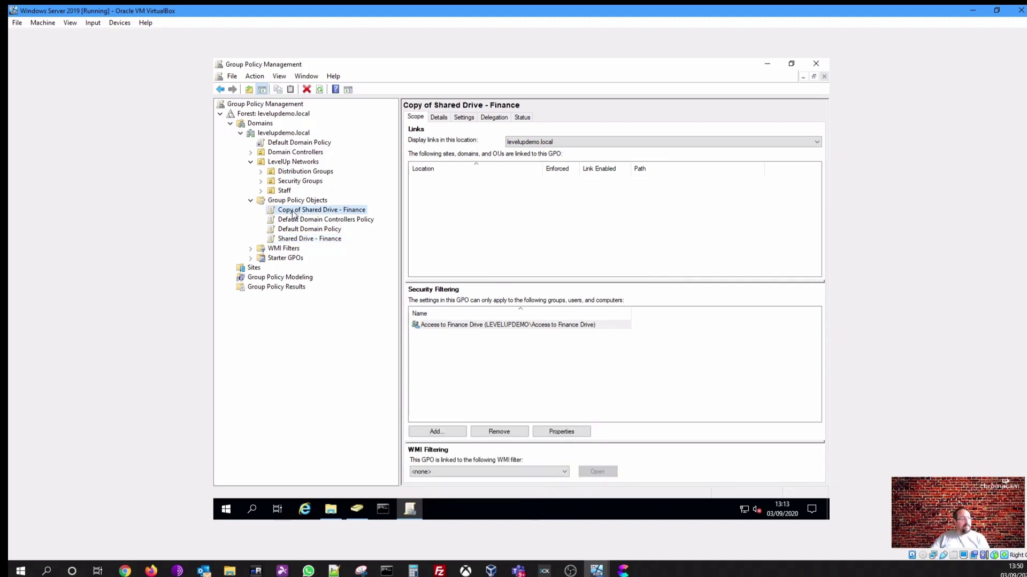
right_click(293, 214)
left_click(338, 346)
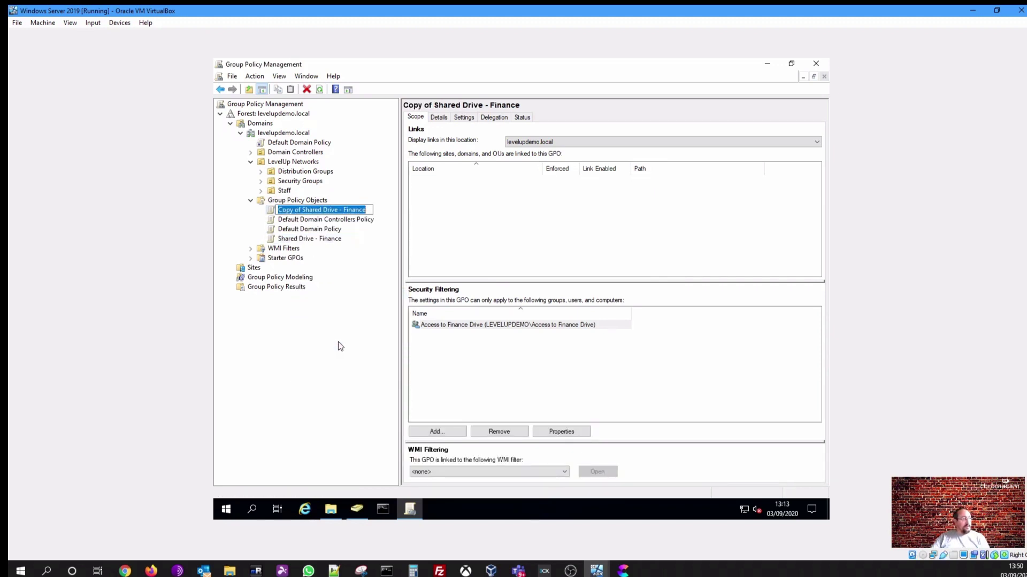
key("Home")
key("ctrl+shift+Right")
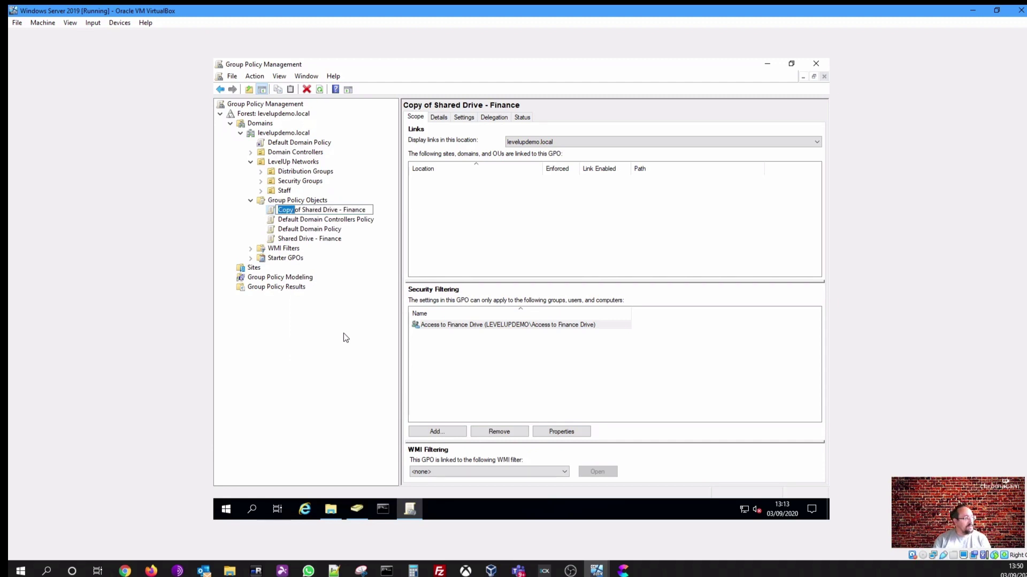
key("ctrl+shift+Right")
key("Delete")
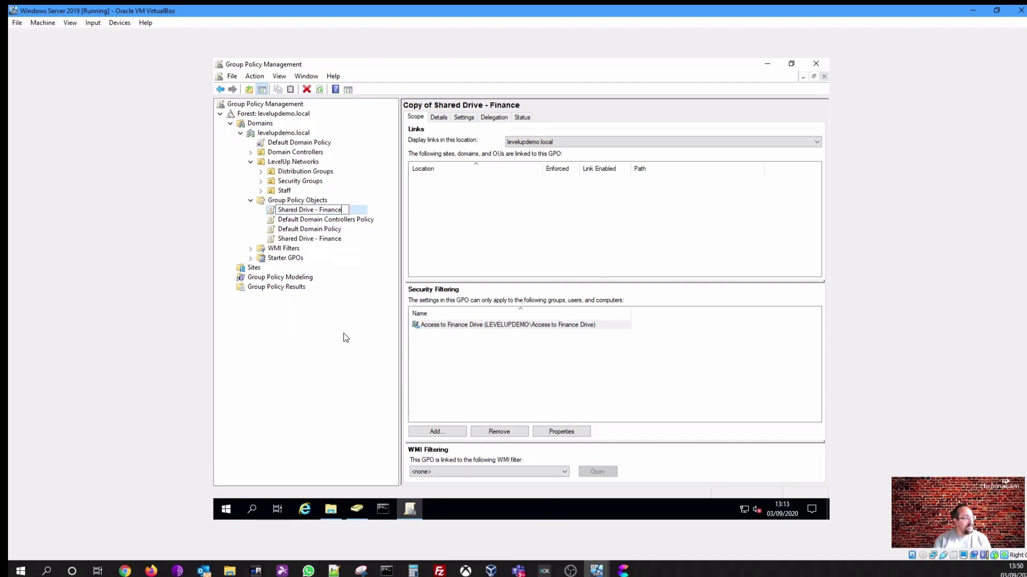
key("ctrl+shift+Left")
type("Sales")
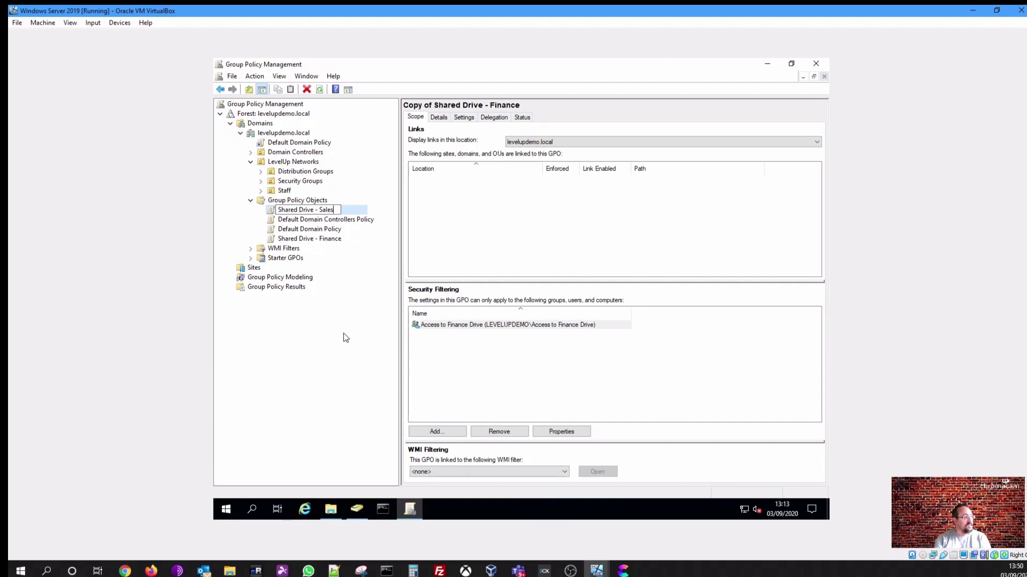
key("Return")
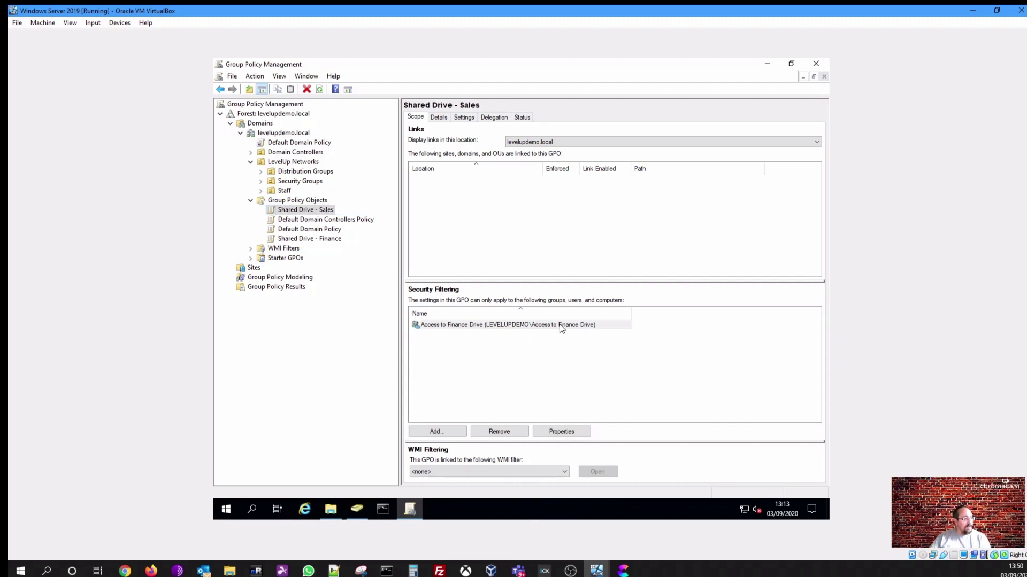
left_click(560, 324)
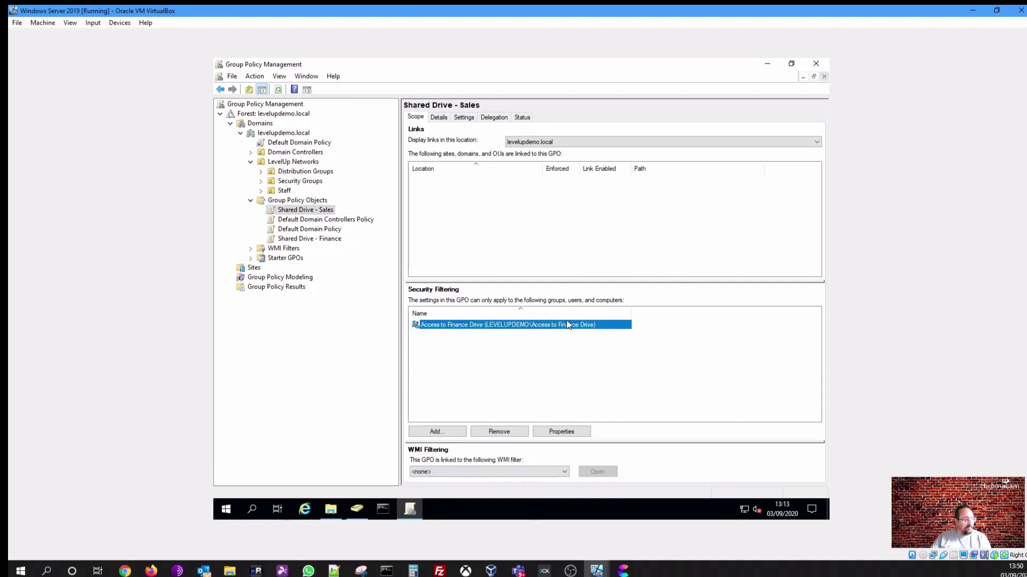
Review the Sales folder's Security permissions for Access to all Drives and Users, then cancel
left_click(327, 508)
right_click(338, 137)
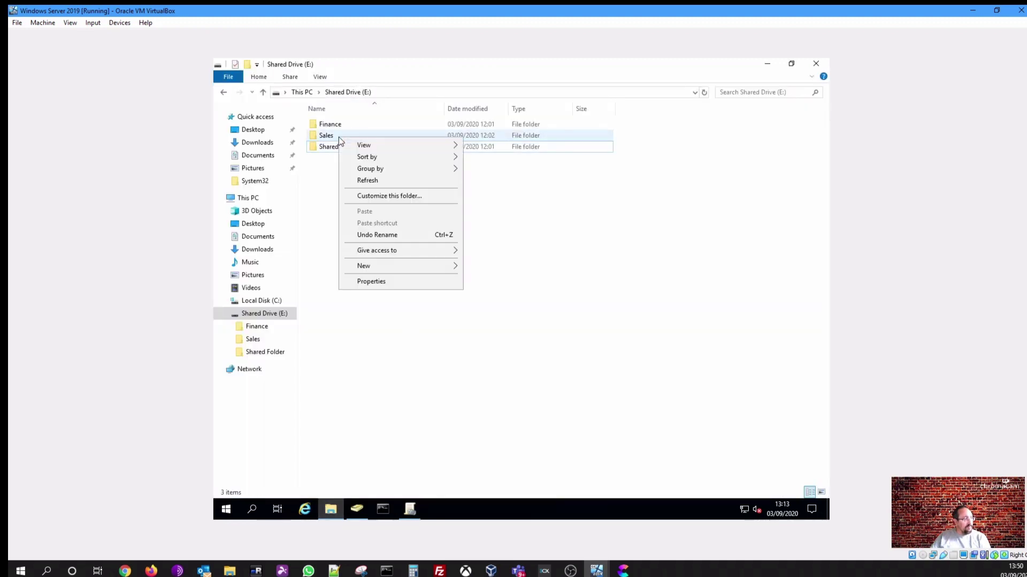
left_click(327, 136)
right_click(330, 137)
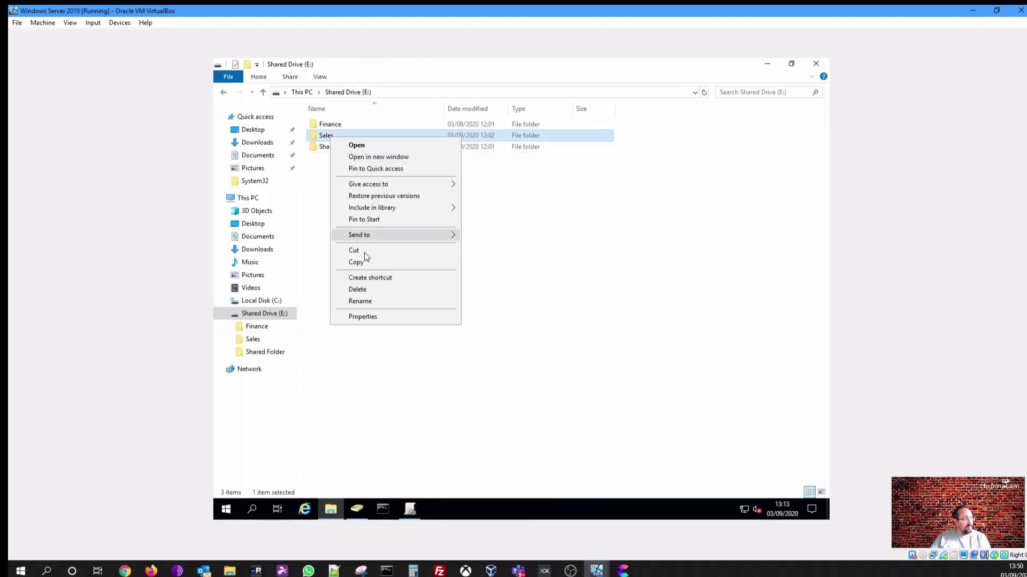
left_click(371, 315)
left_click(401, 163)
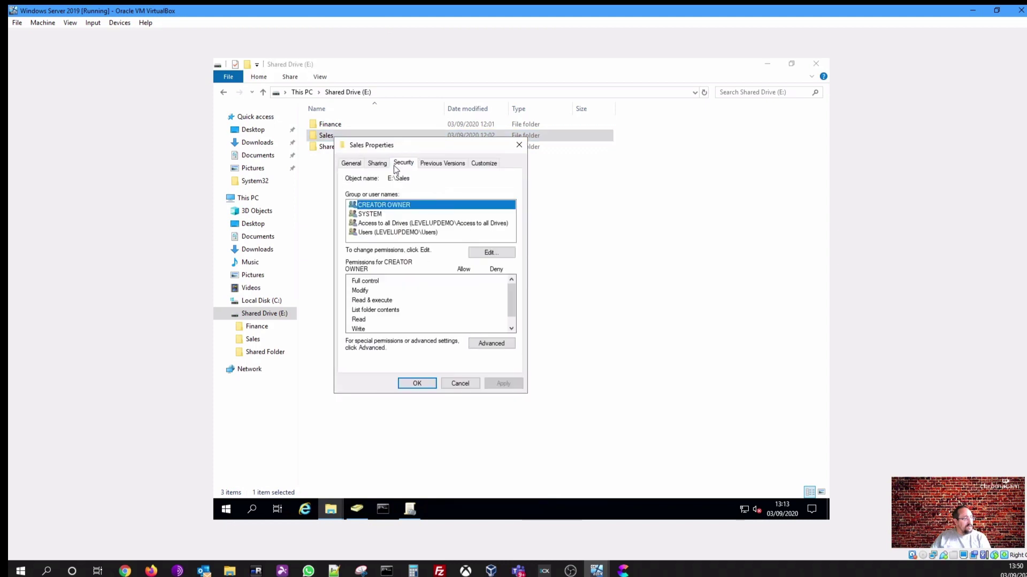
left_click(401, 225)
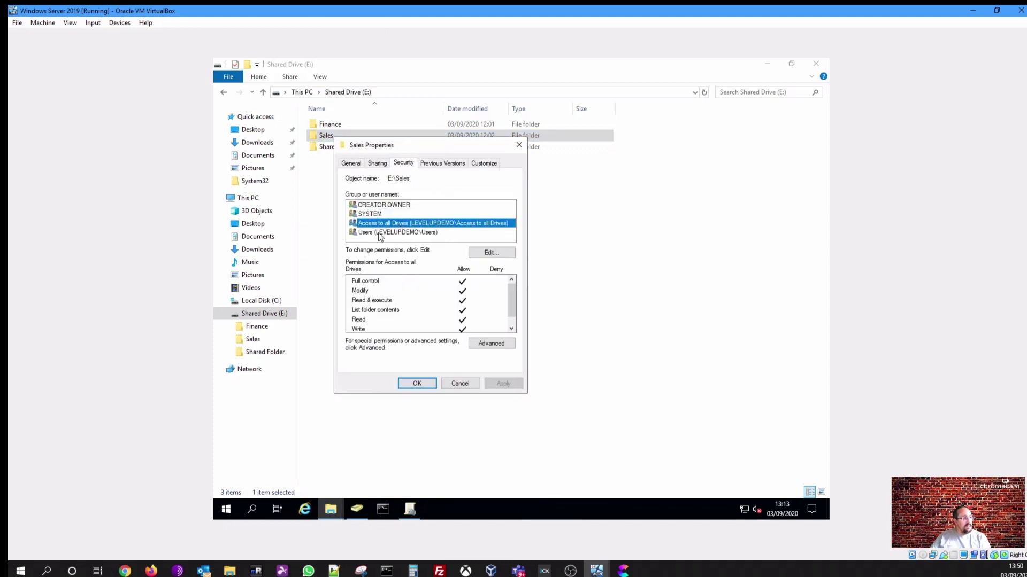
left_click(399, 231)
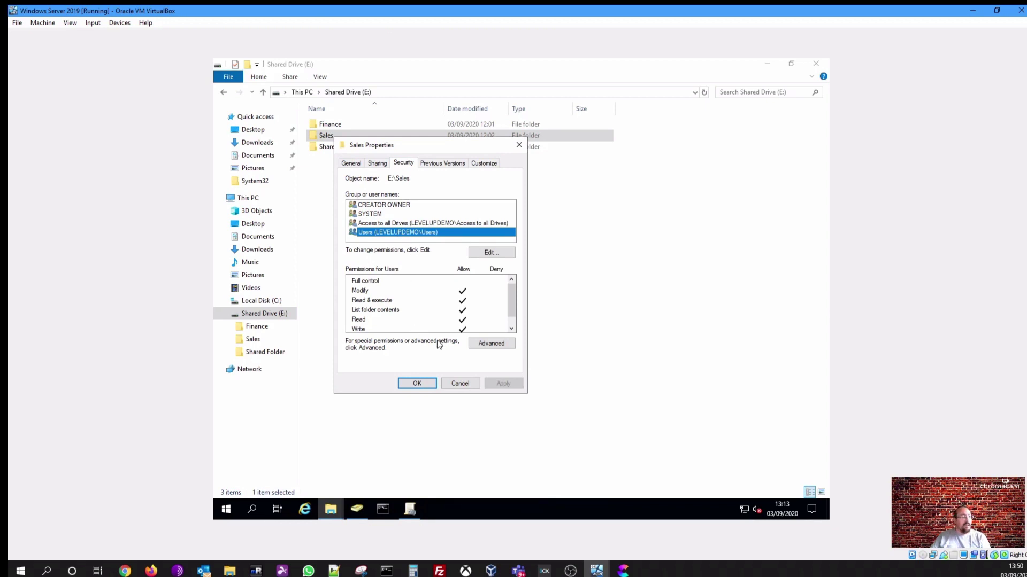
left_click(464, 384)
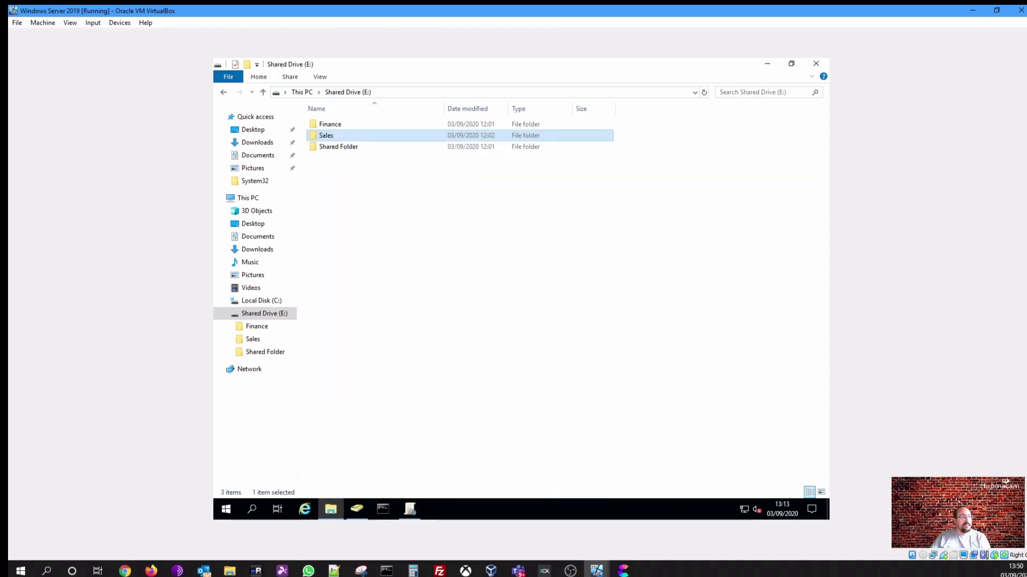
Add Authenticated Users to Shared Drive - Sales' security filtering by searching 'authen'
left_click(768, 62)
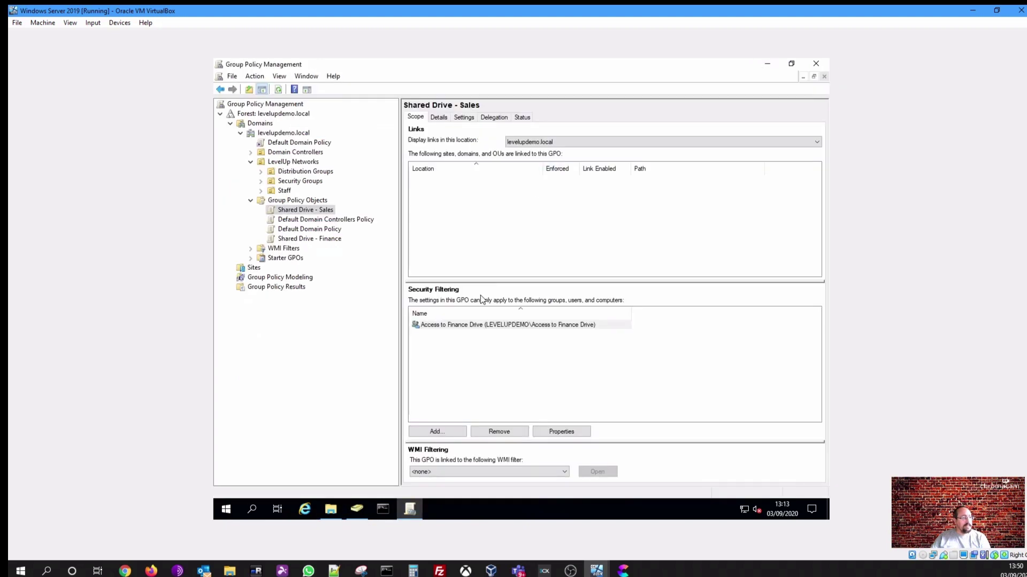
left_click(468, 325)
left_click(437, 431)
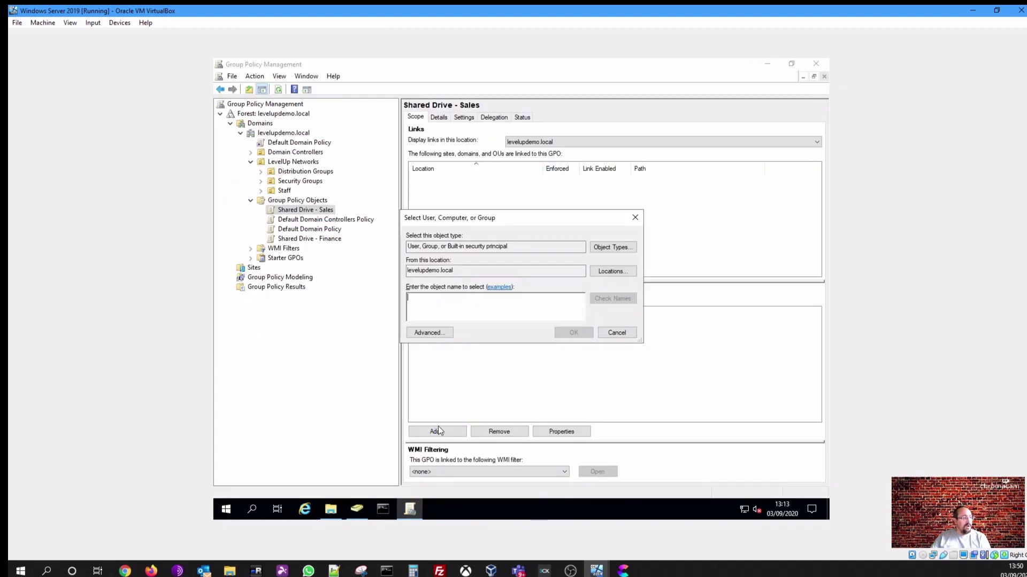
type("aut")
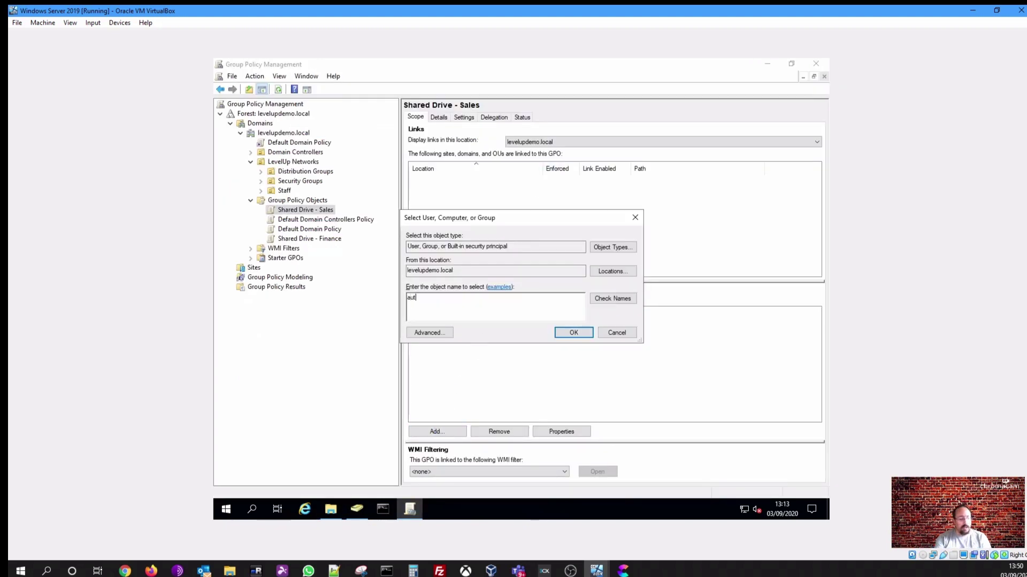
type("hen")
key("Return")
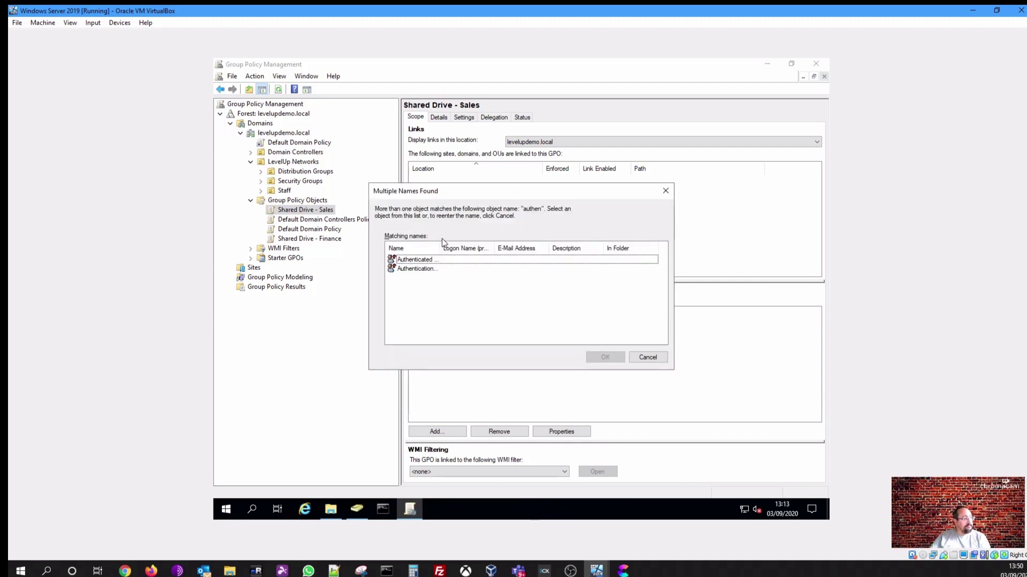
left_click_drag(441, 248, 498, 248)
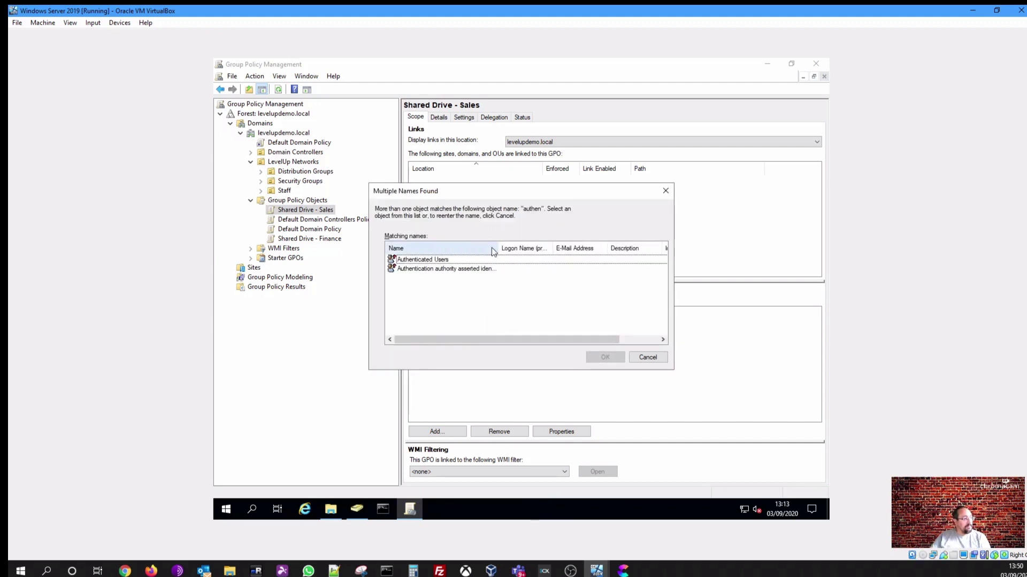
left_click(457, 260)
left_click(603, 358)
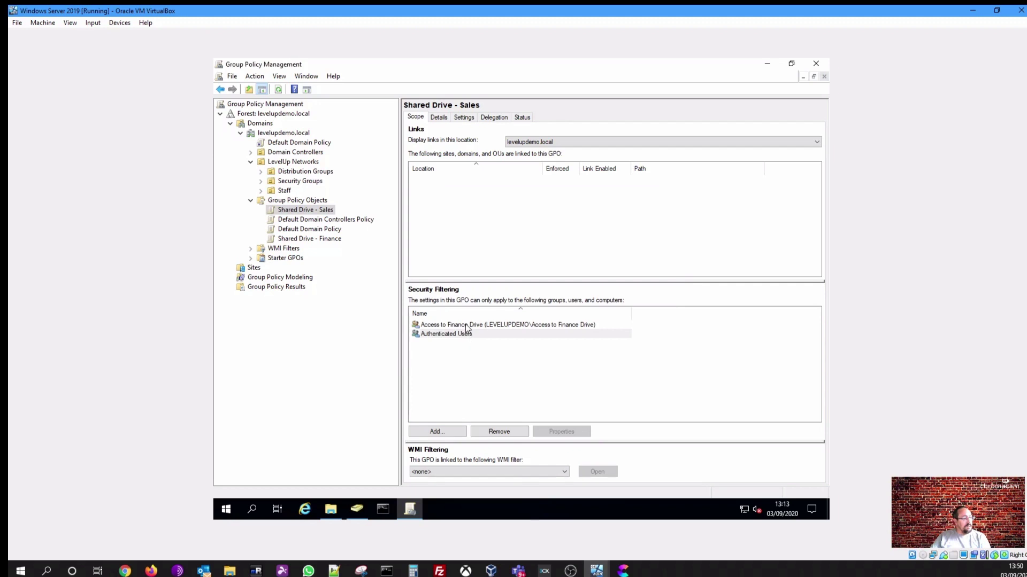
Remove the Access to Finance Drive group from the filtering, then open the GPO for editing
left_click(466, 325)
left_click(510, 430)
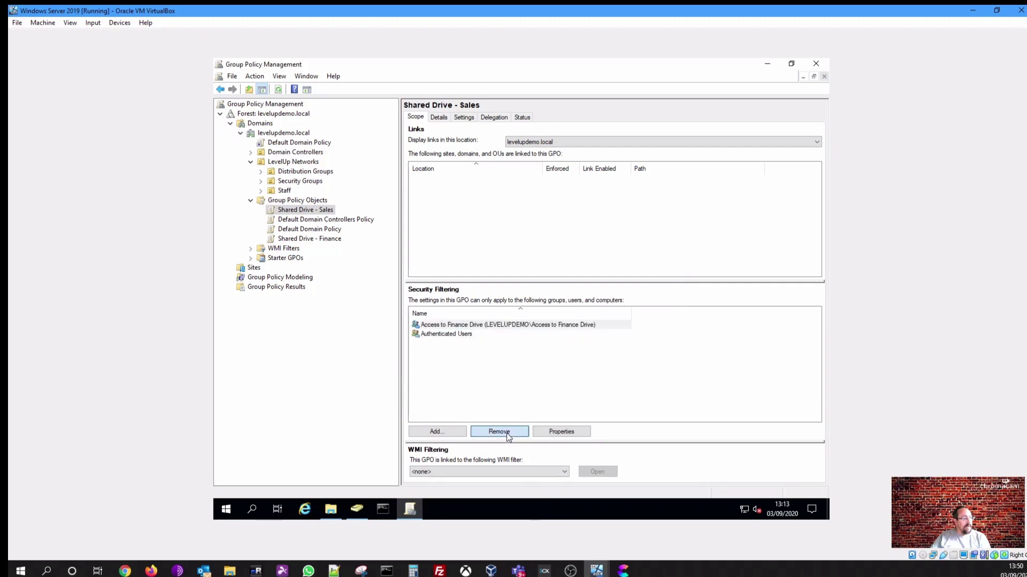
left_click(551, 303)
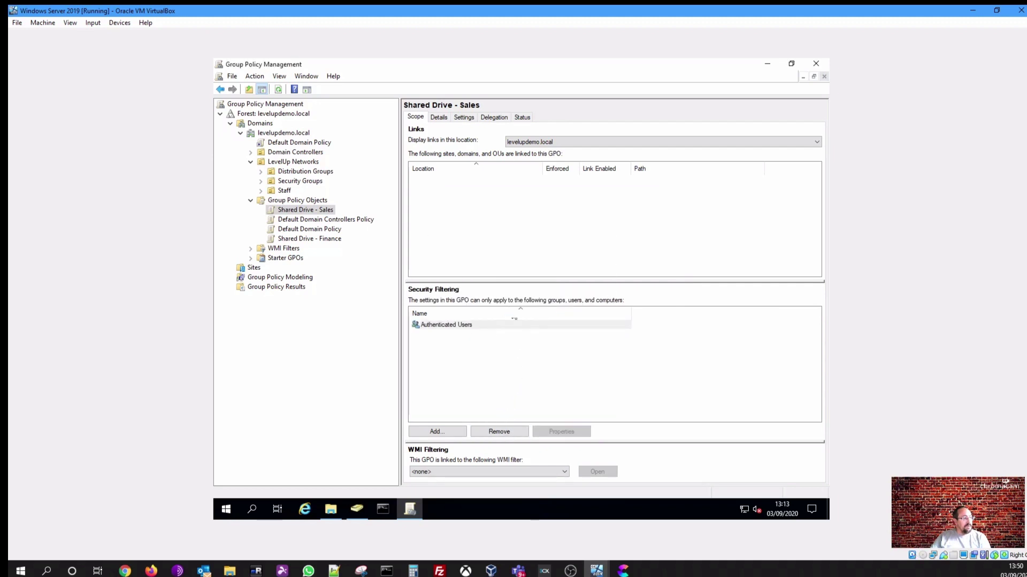
left_click(461, 118)
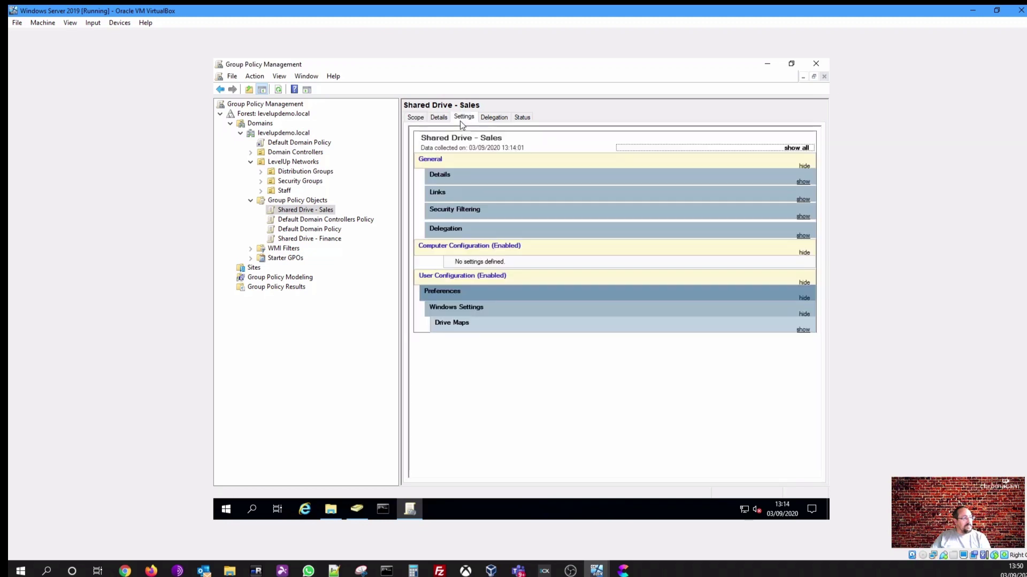
right_click(465, 327)
left_click(484, 332)
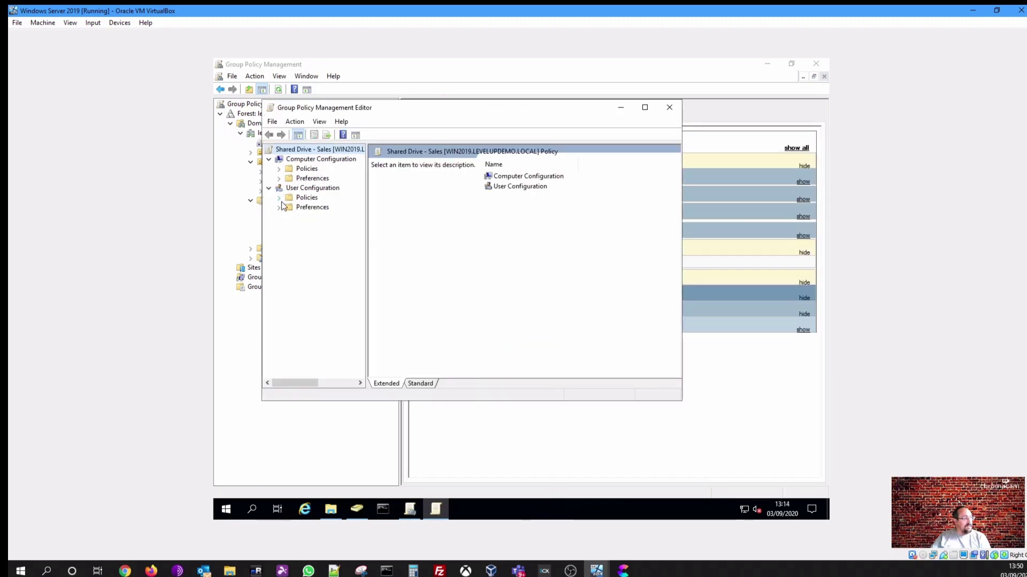
Open the properties of the F: drive map under User Configuration > Preferences > Drive Maps
left_click(279, 207)
left_click(288, 217)
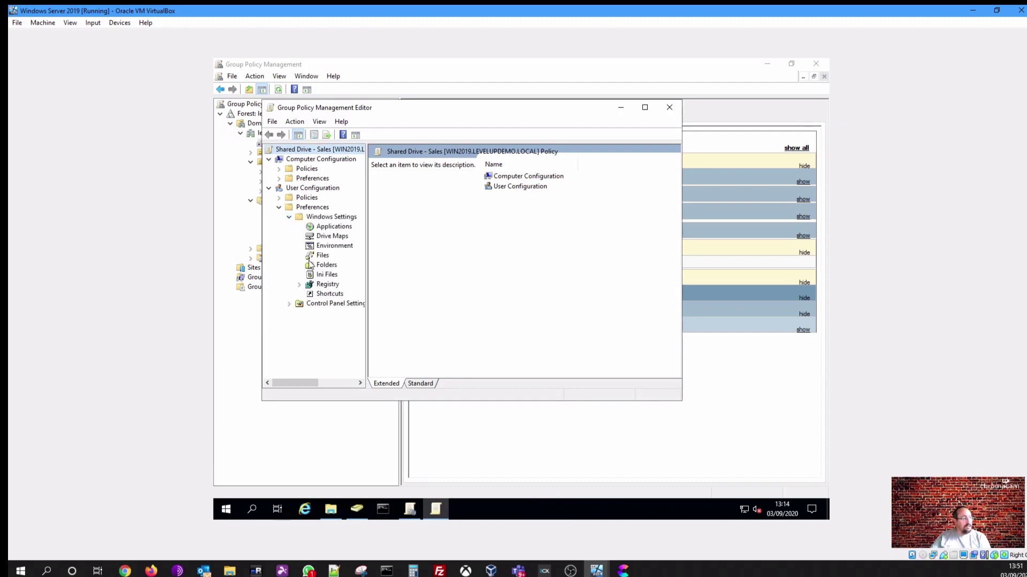
left_click(324, 237)
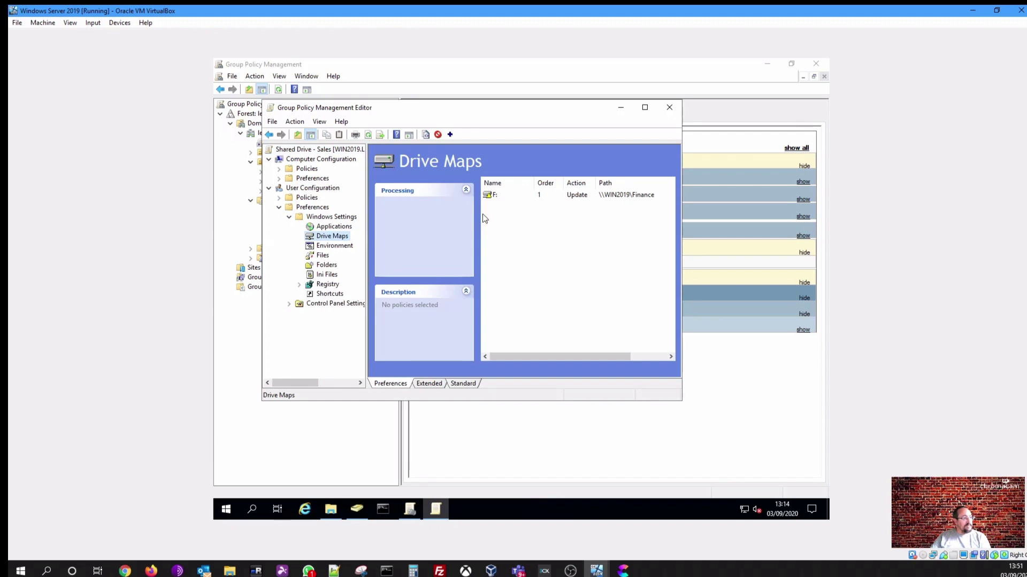
right_click(490, 195)
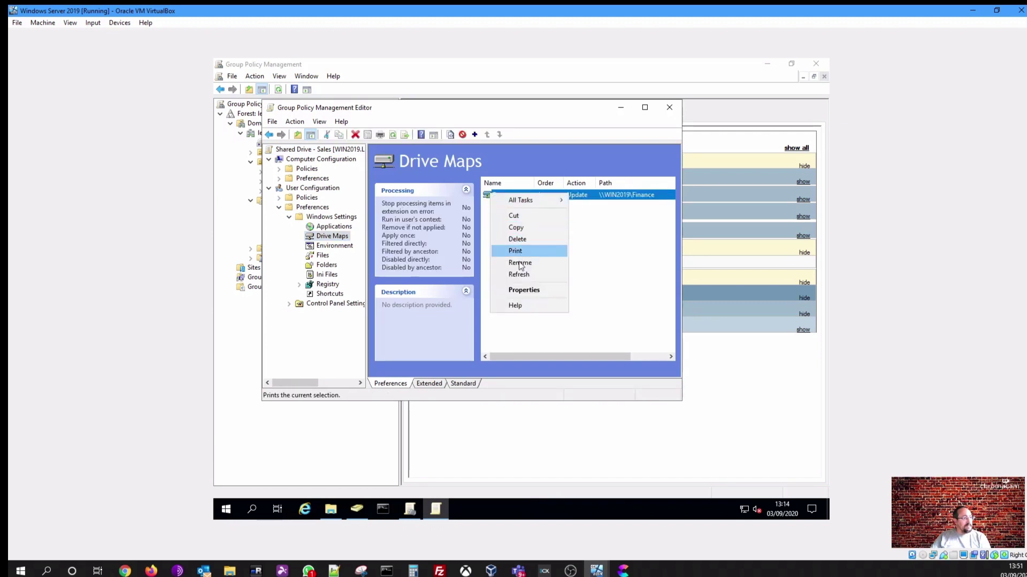
left_click(518, 289)
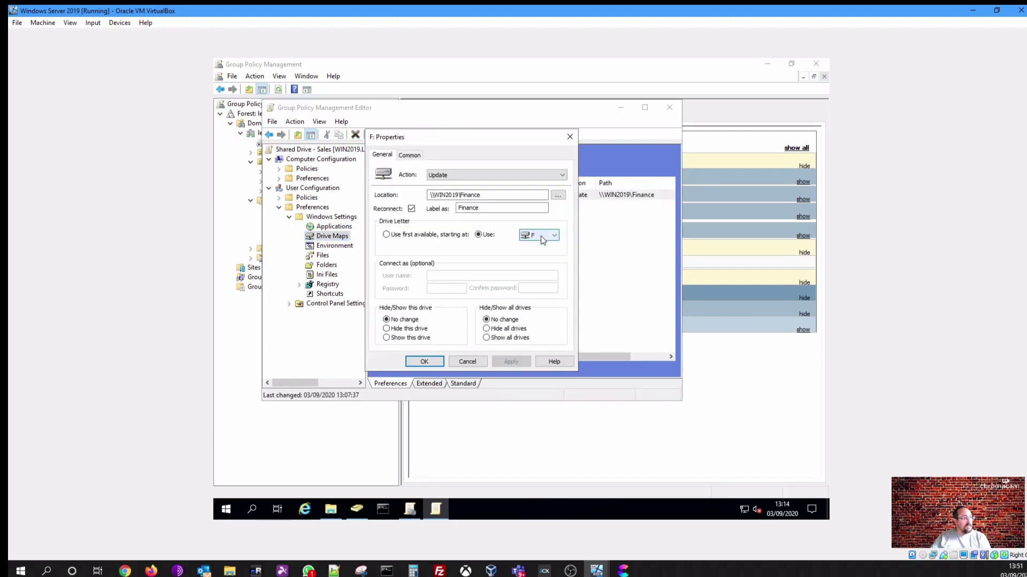
Change the mapping to drive S:, label Sales, location \\WIN2019\Sales, and save it
left_click(542, 236)
key("s")
left_click(541, 237)
double_click(491, 209)
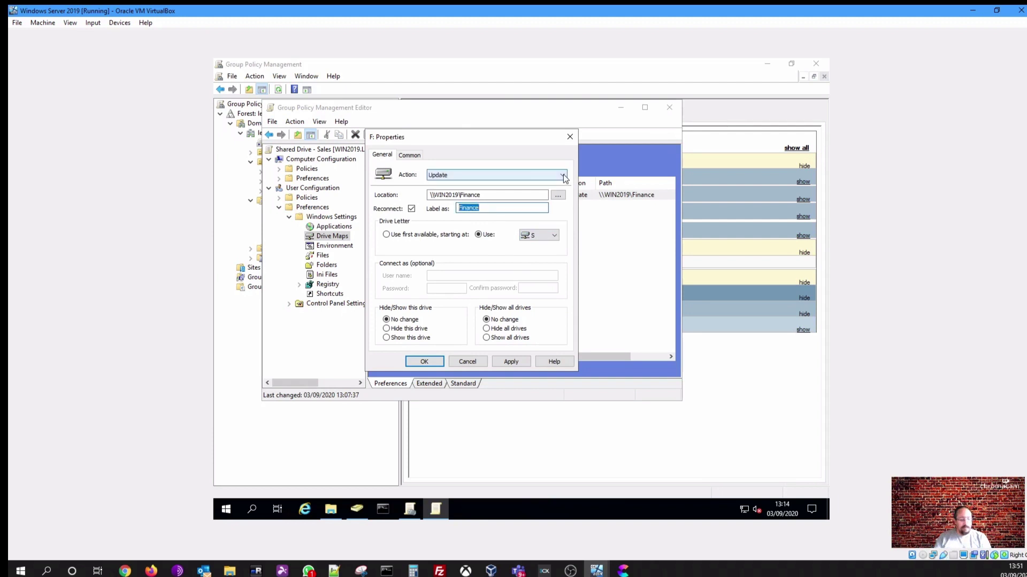
type("Sales")
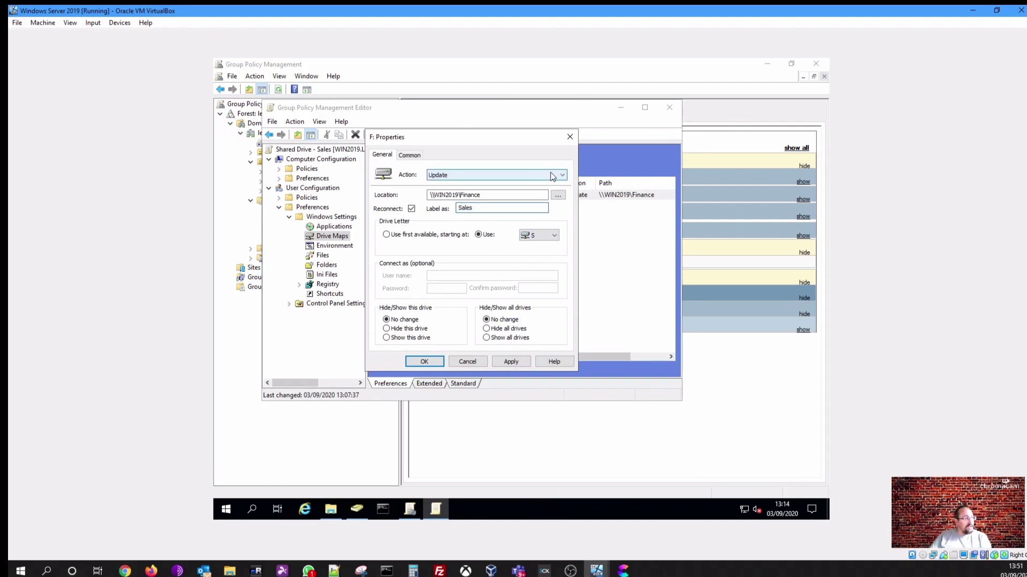
left_click_drag(465, 195, 483, 194)
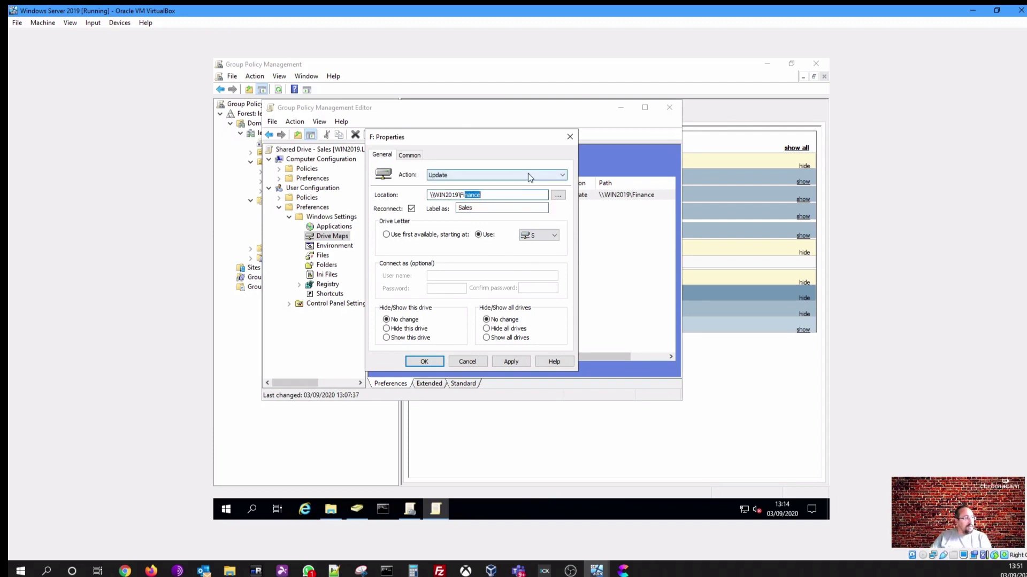
key("BackSpace")
key("BackSpace")
key("BackSpace")
type("S")
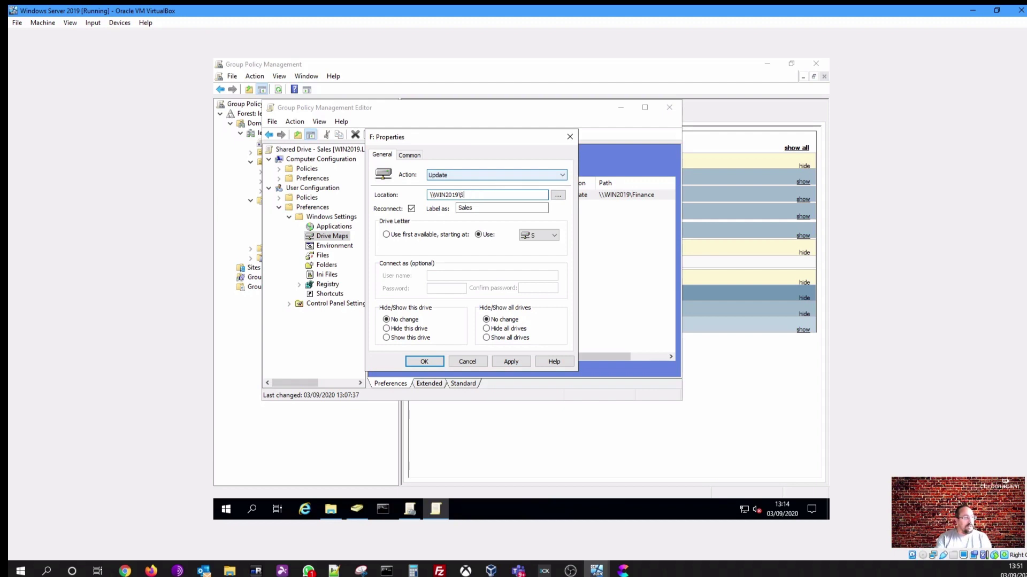
type("ales")
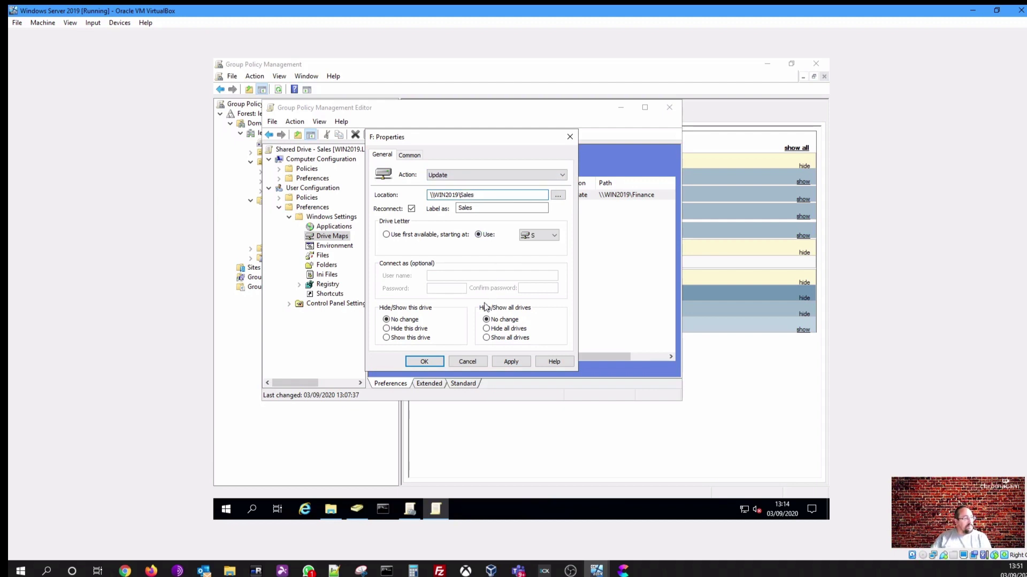
left_click(424, 362)
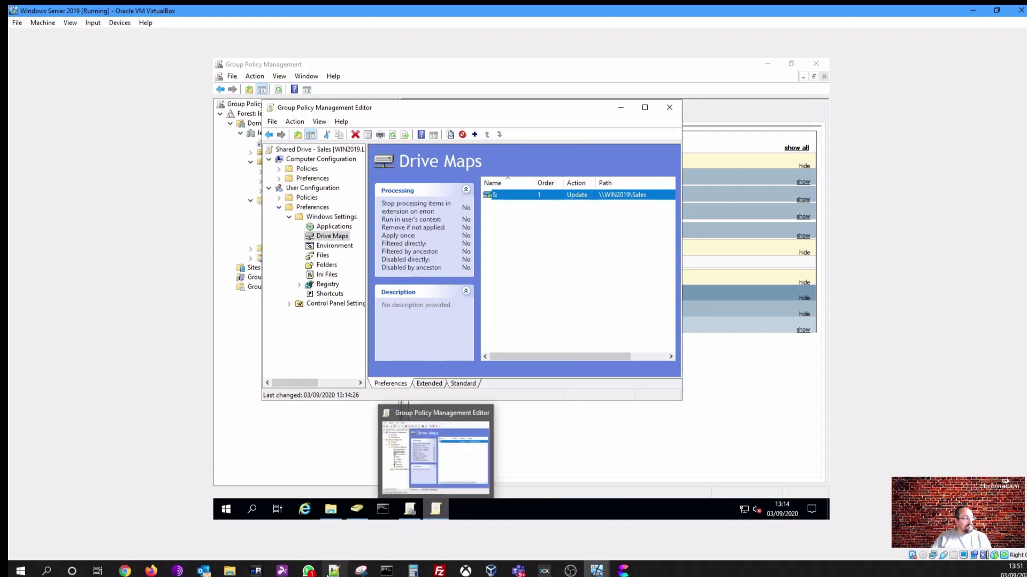
left_click(310, 572)
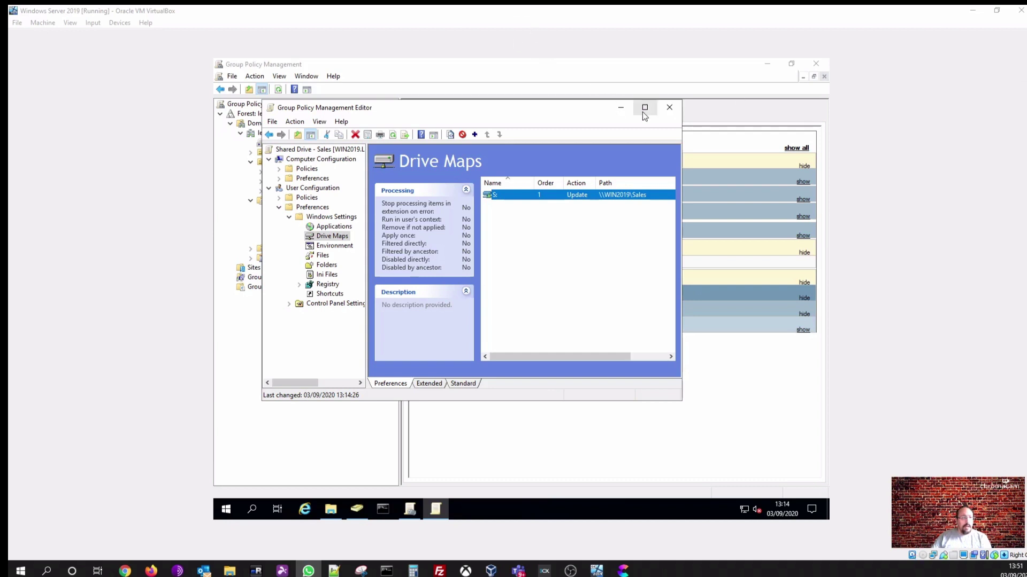
Close the editor, link Shared Drive - Sales to the Staff OU, and expand Staff
left_click(668, 108)
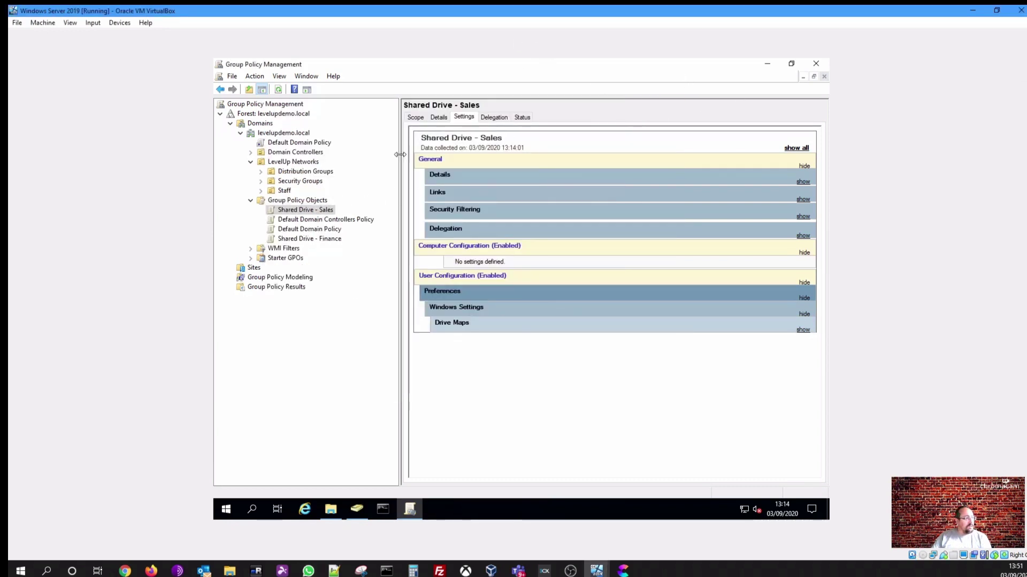
left_click(415, 117)
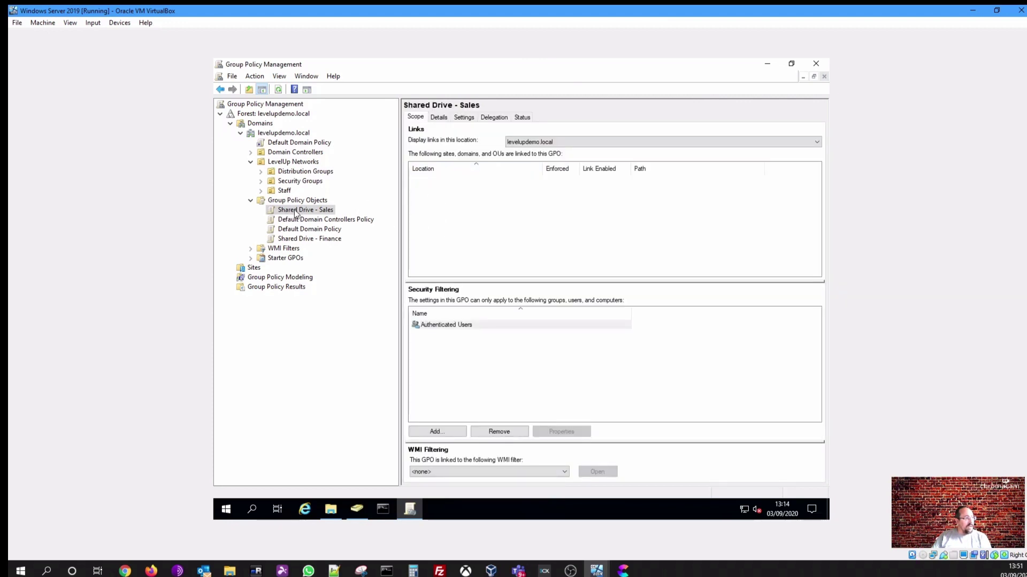
left_click_drag(299, 212, 286, 193)
left_click(553, 305)
left_click(261, 191)
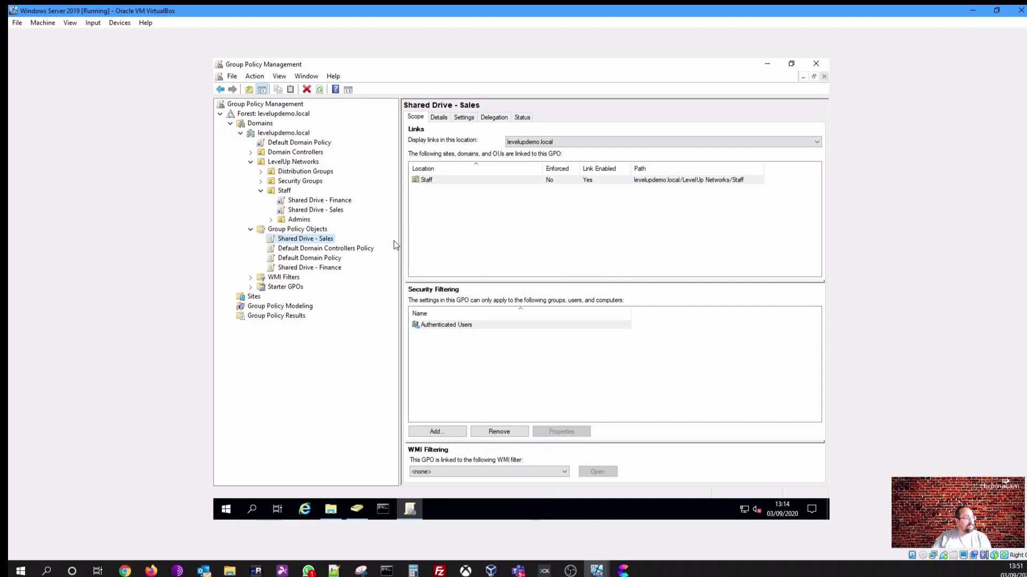
right_click(310, 244)
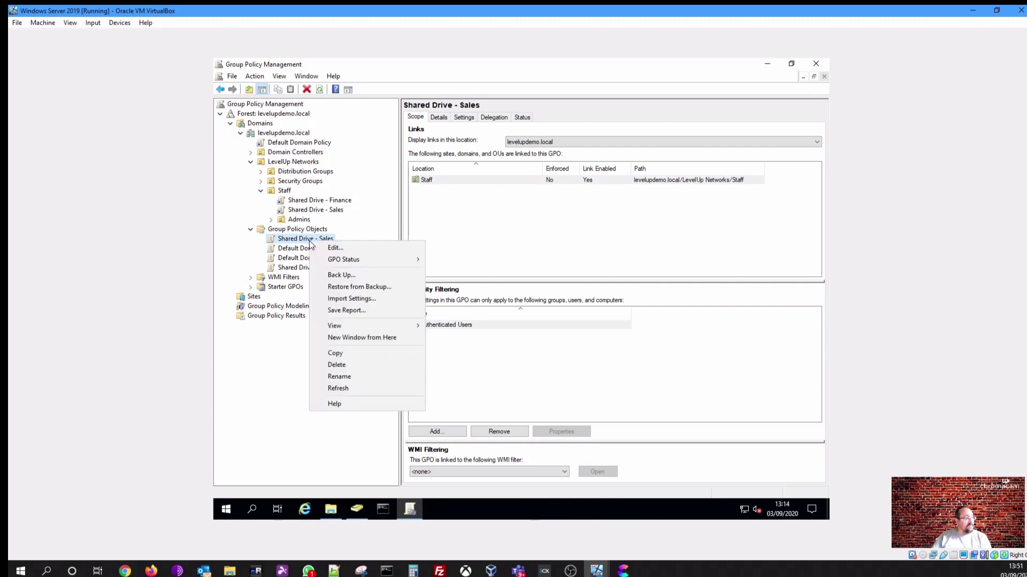
Copy the Shared Drive - Sales GPO into Group Policy Objects, preserving existing permissions
left_click(340, 352)
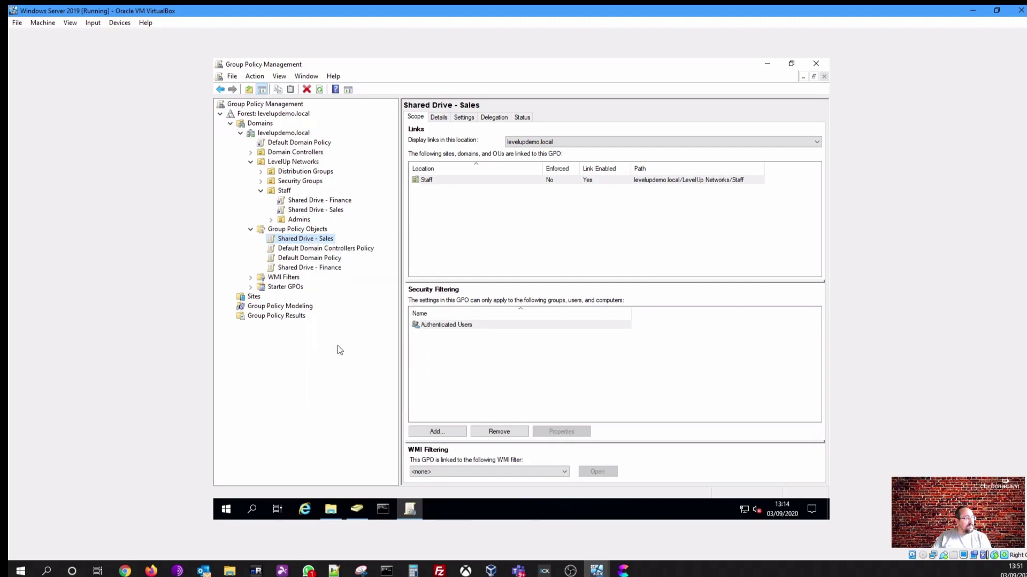
right_click(302, 241)
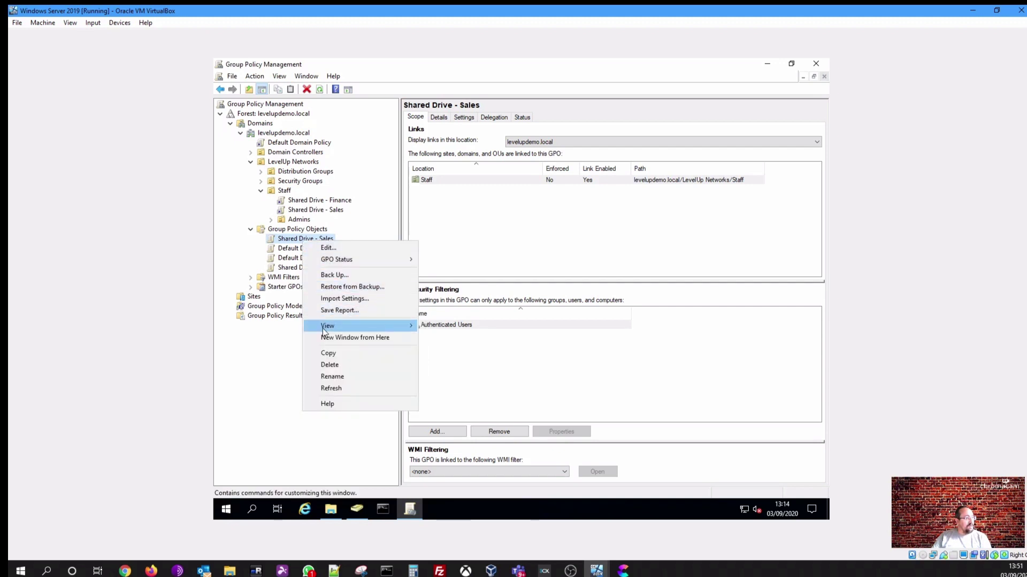
right_click(272, 231)
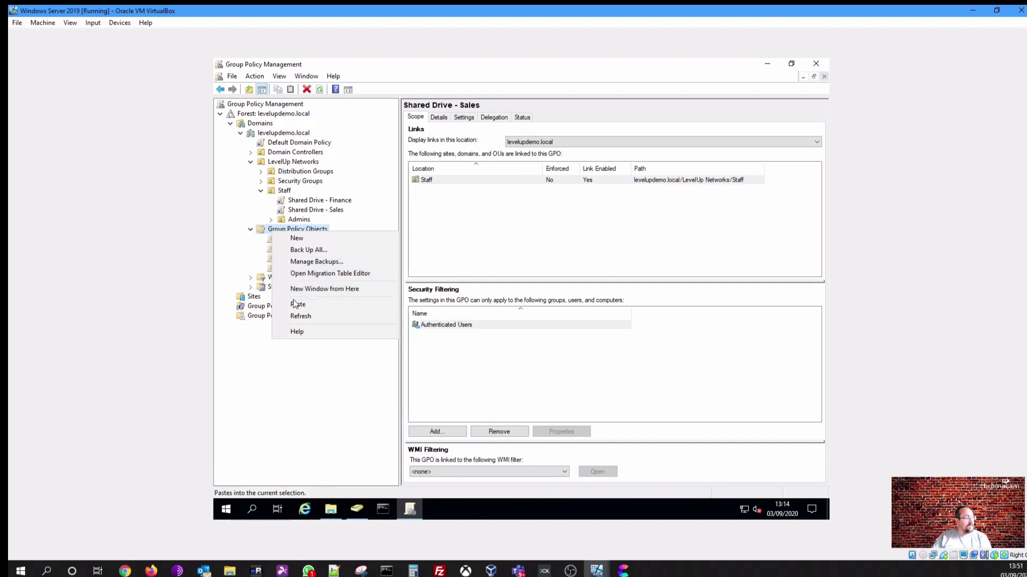
left_click(295, 305)
left_click(505, 282)
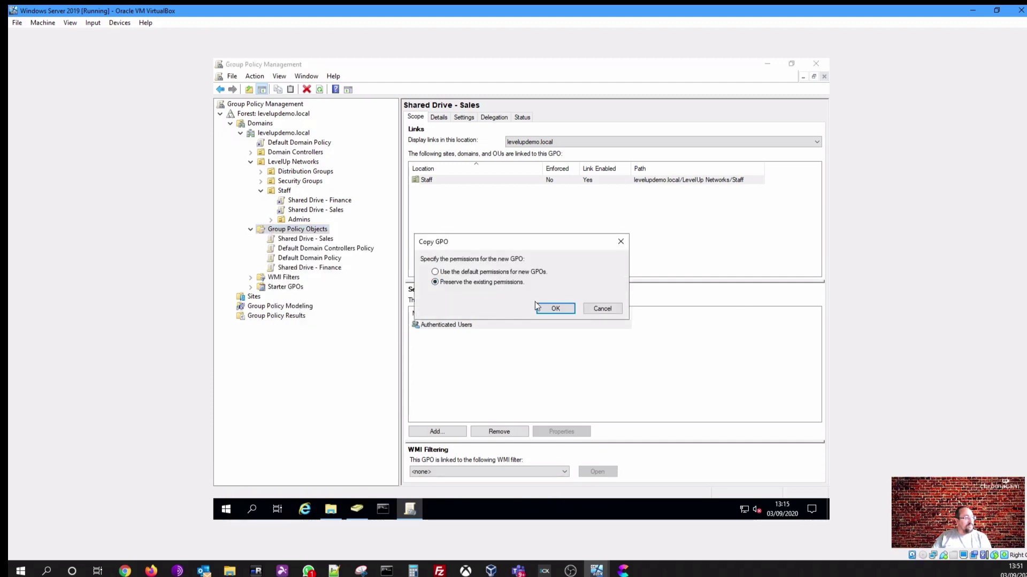
left_click(566, 308)
left_click(583, 381)
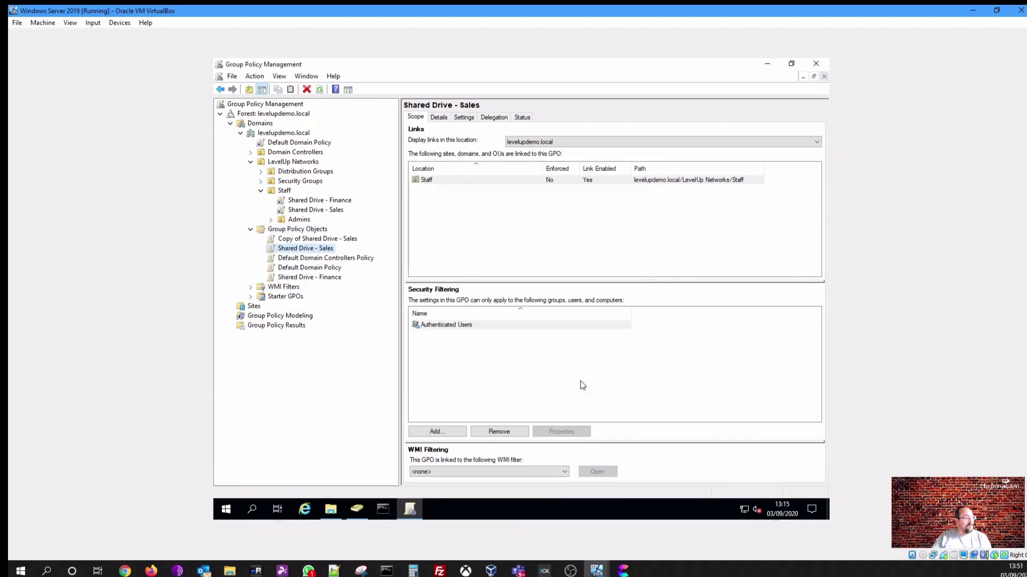
Rename 'Copy of Shared Drive - Sales' to 'Shared Drive - General Data'
left_click(319, 240)
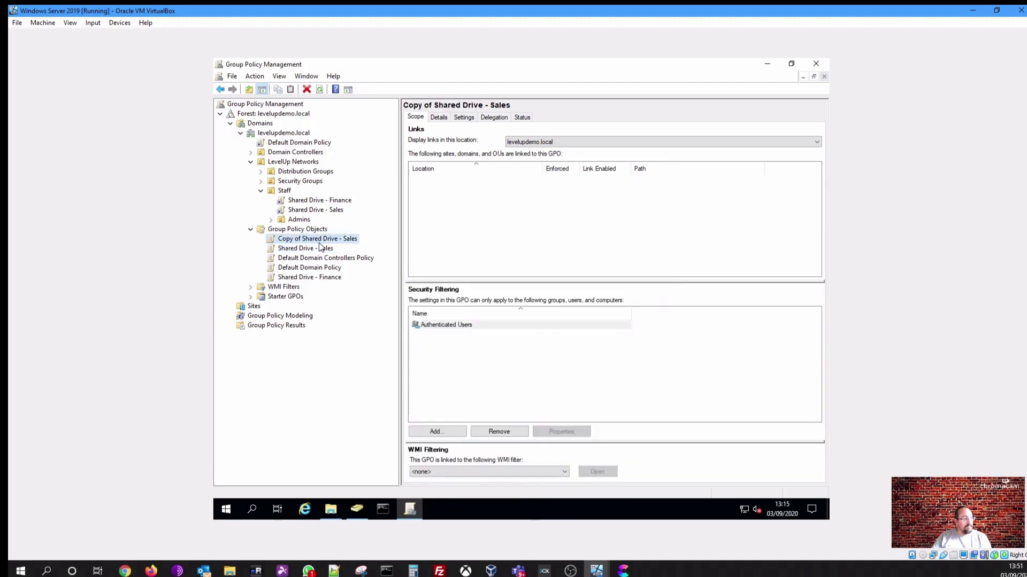
left_click(324, 239)
key("ctrl+shift+Right")
key("ctrl+shift+Right")
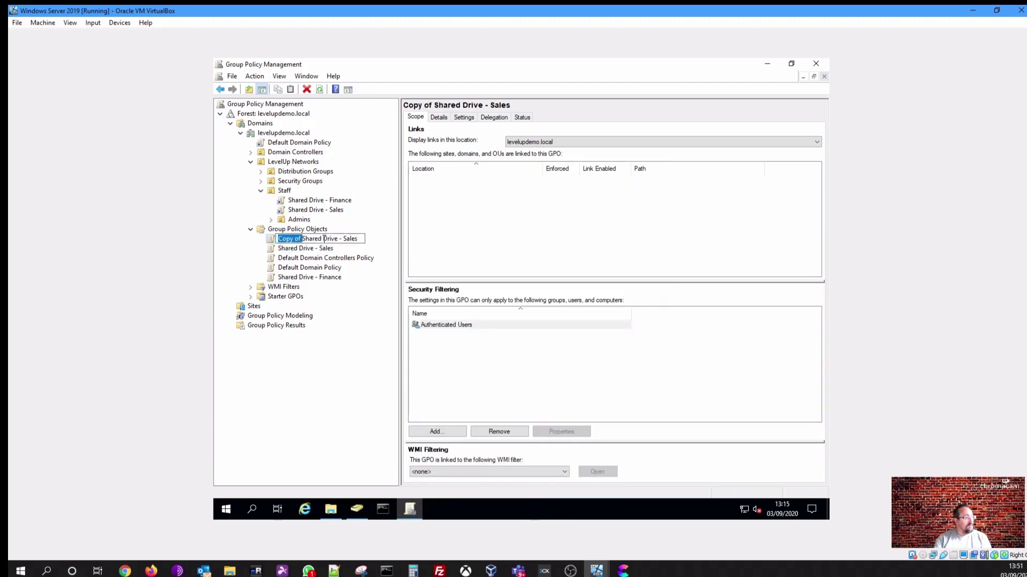
key("Delete")
key("End")
key("BackSpace")
key("ctrl+shift+Left")
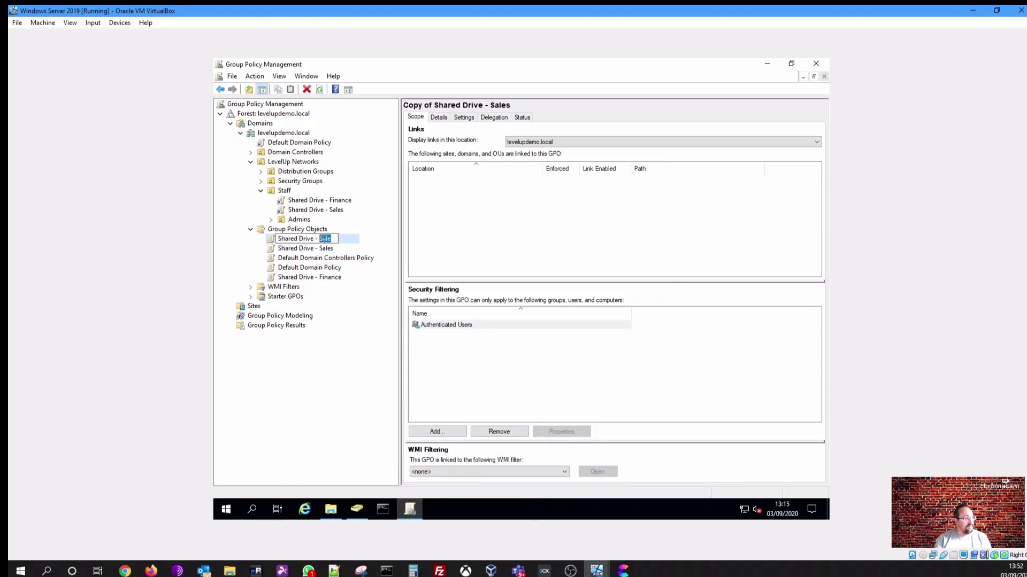
type("Gene")
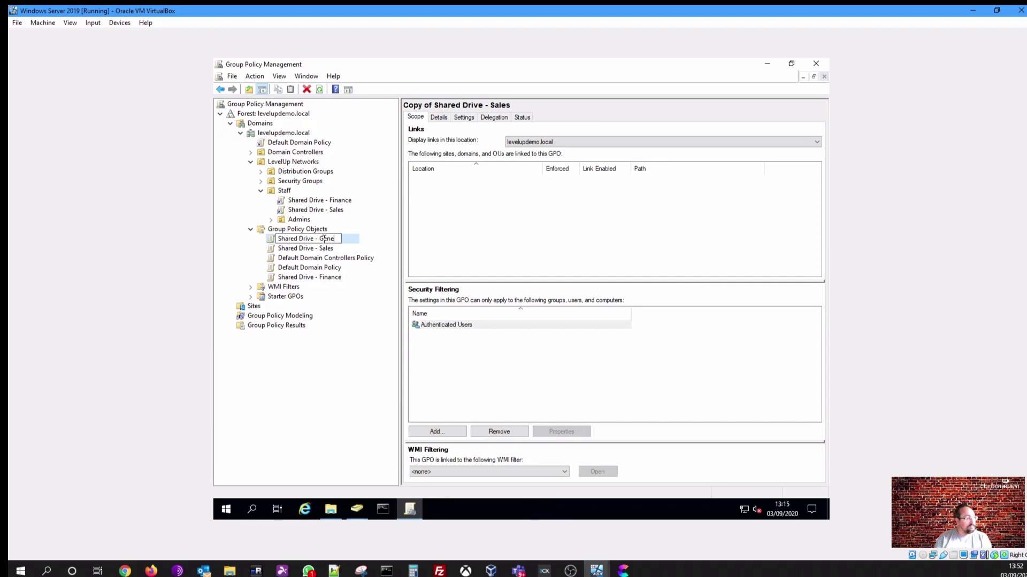
type("ral Data")
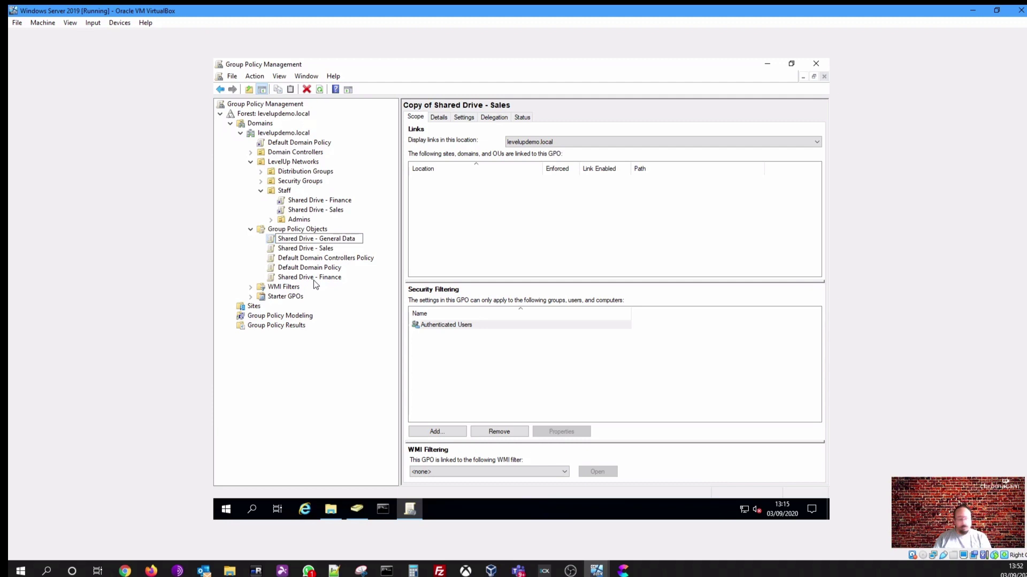
key("Return")
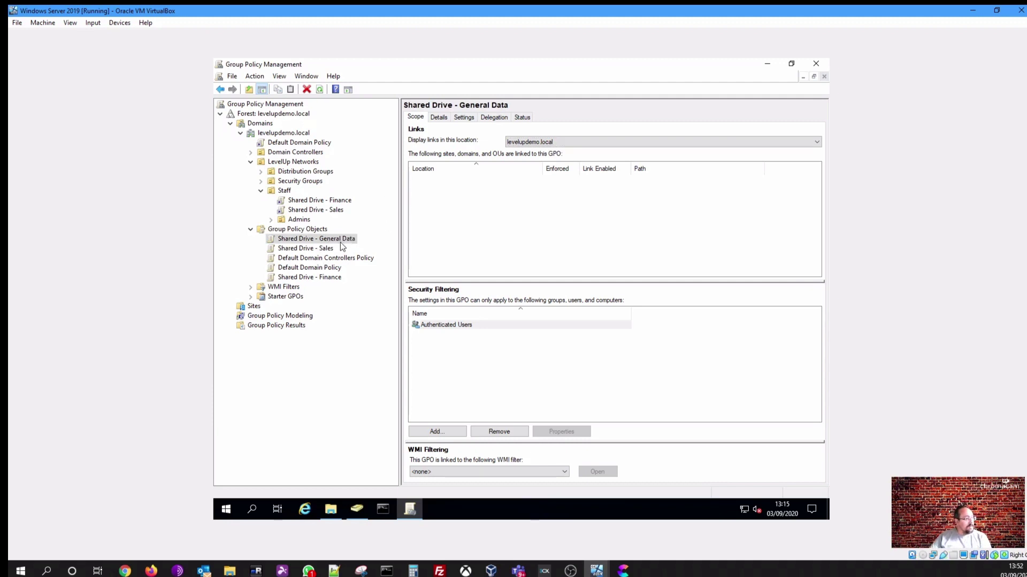
key("F2")
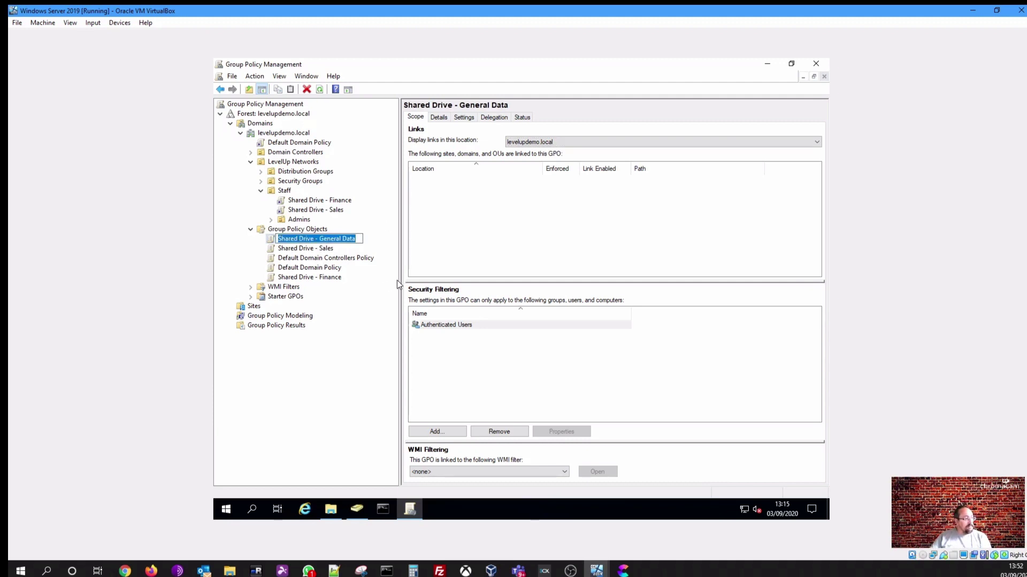
left_click(456, 331)
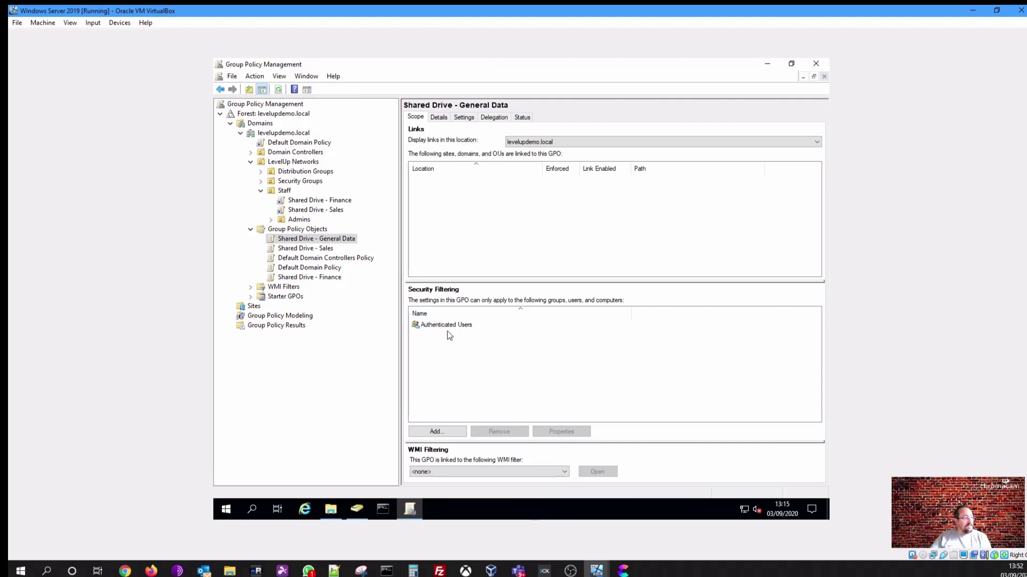
Open the General Data GPO in the editor at User Configuration > Preferences > Drive Maps
left_click(471, 119)
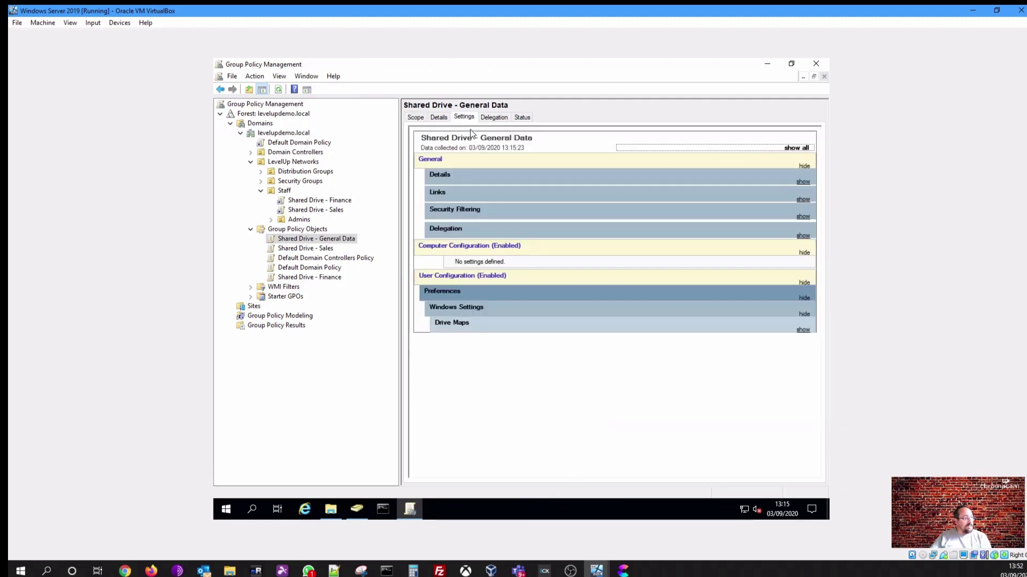
right_click(459, 321)
left_click(471, 327)
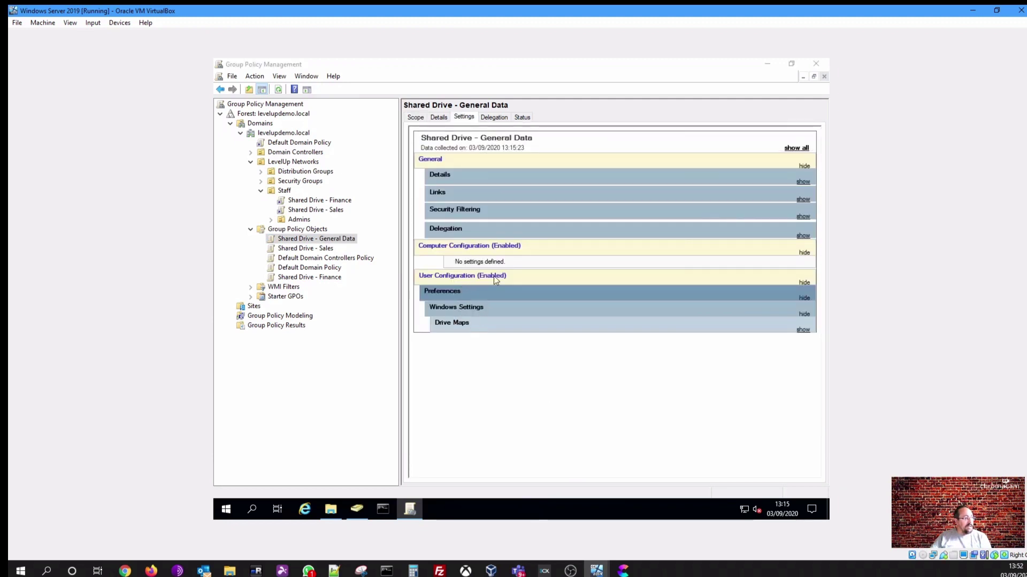
left_click(278, 208)
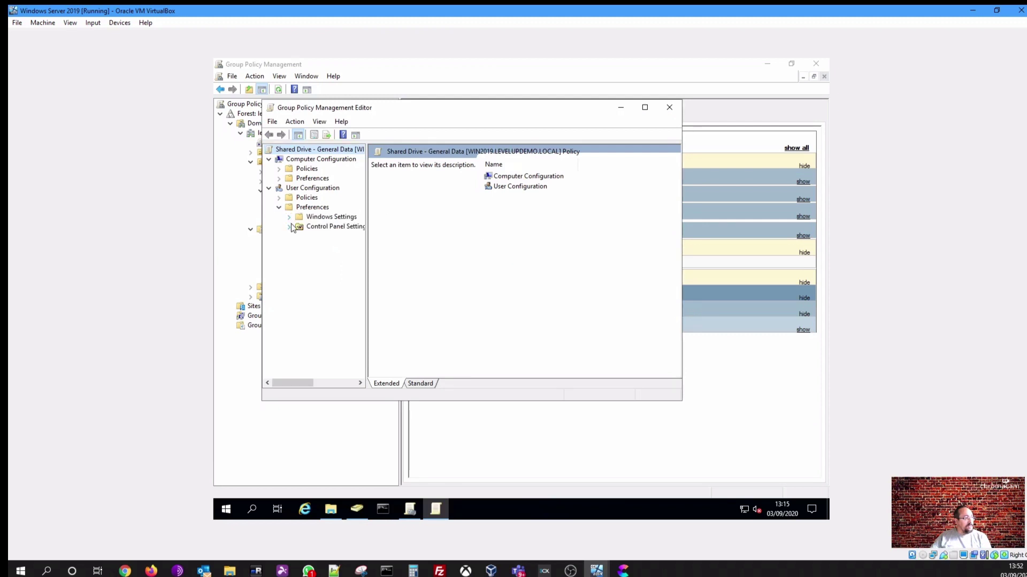
left_click(288, 217)
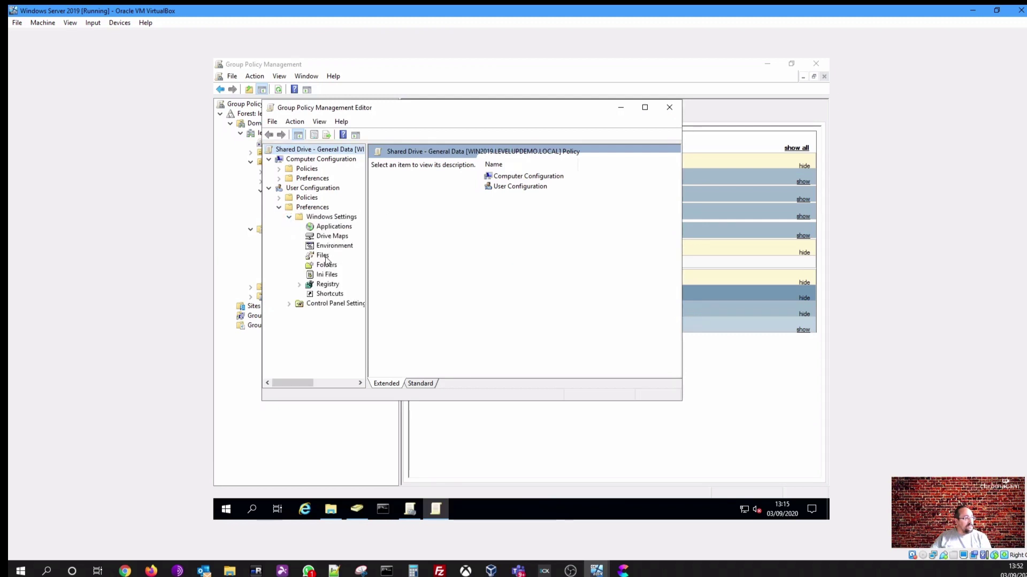
left_click(328, 236)
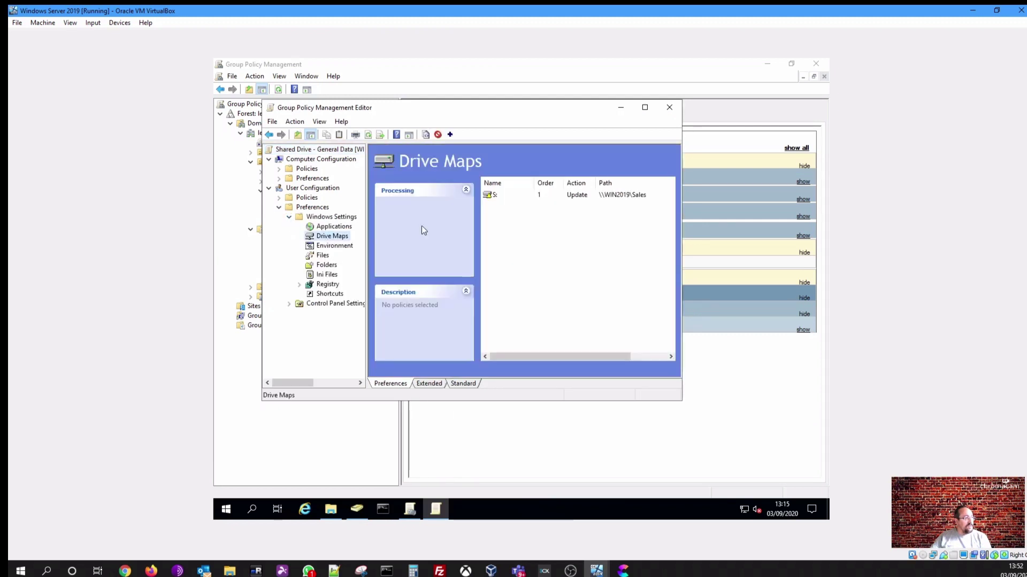
Change the S: drive map to letter G with label 'General Data' and save
right_click(535, 198)
left_click(560, 297)
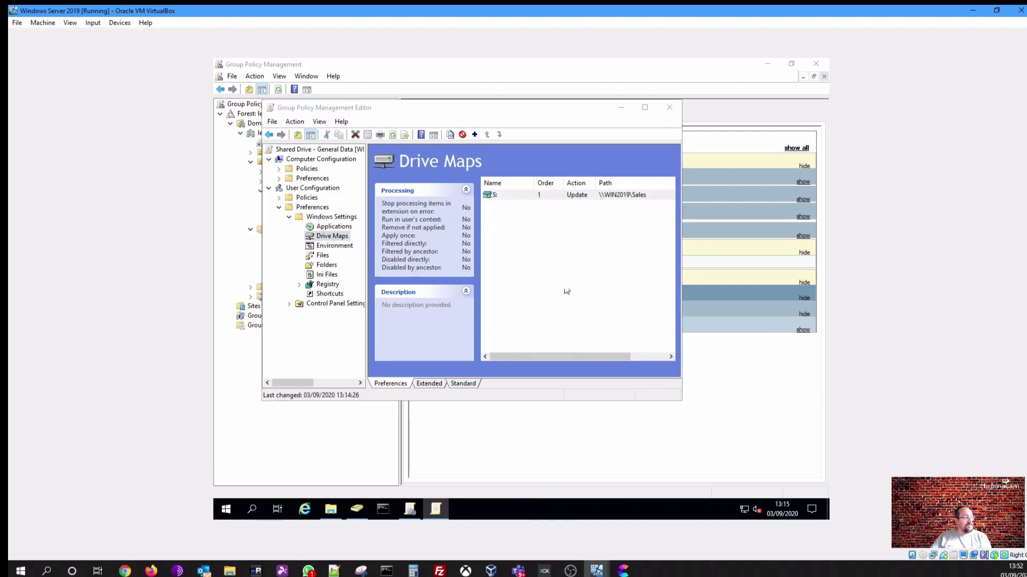
left_click(542, 235)
key("g")
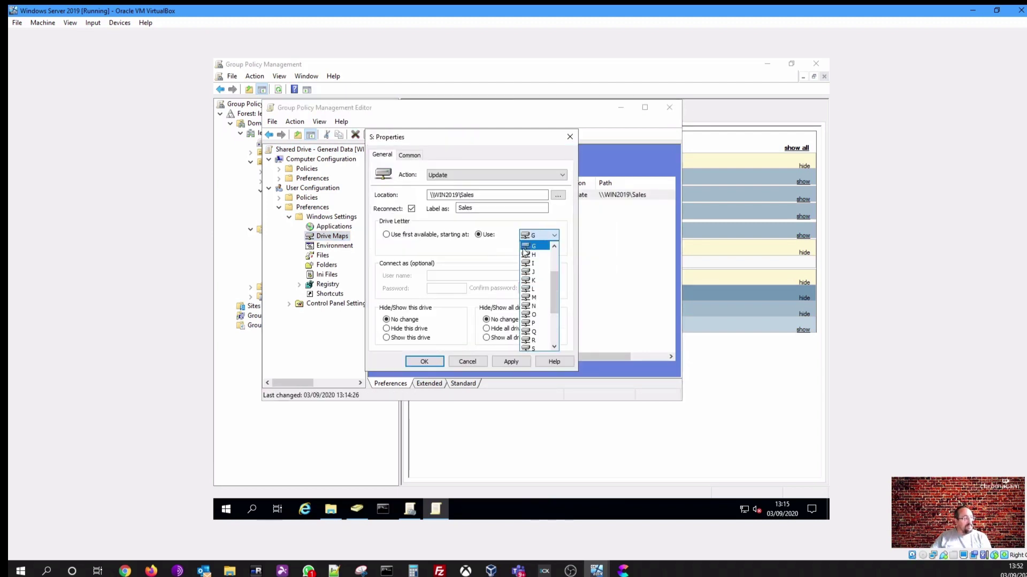
left_click(490, 256)
left_click_drag(486, 207, 457, 208)
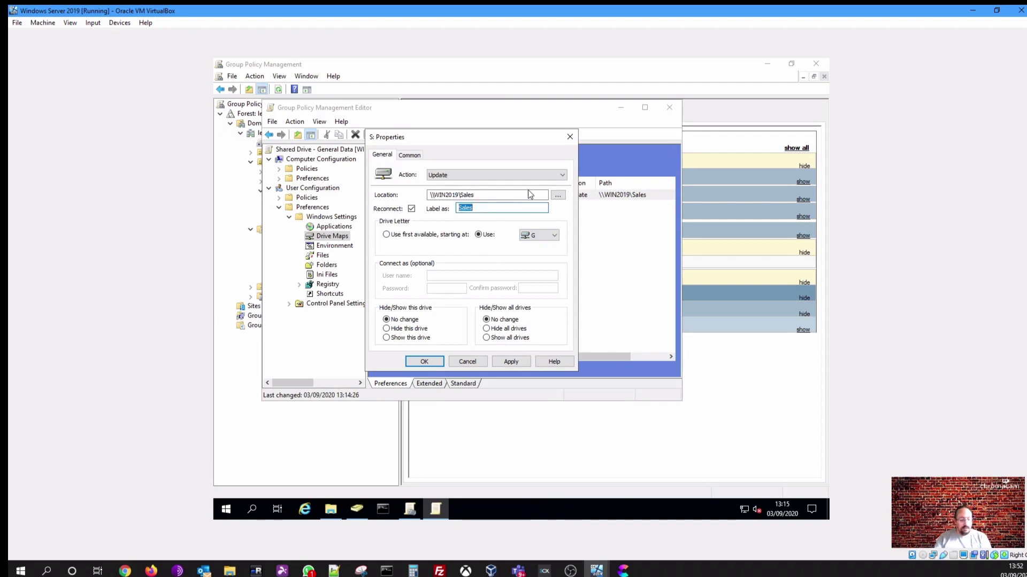
type("General DAta")
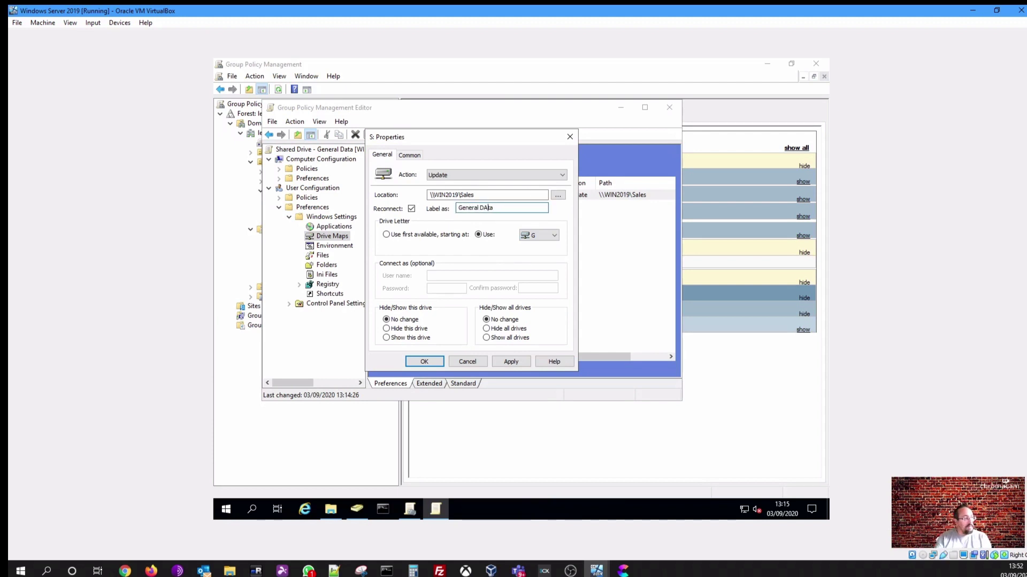
key("Return")
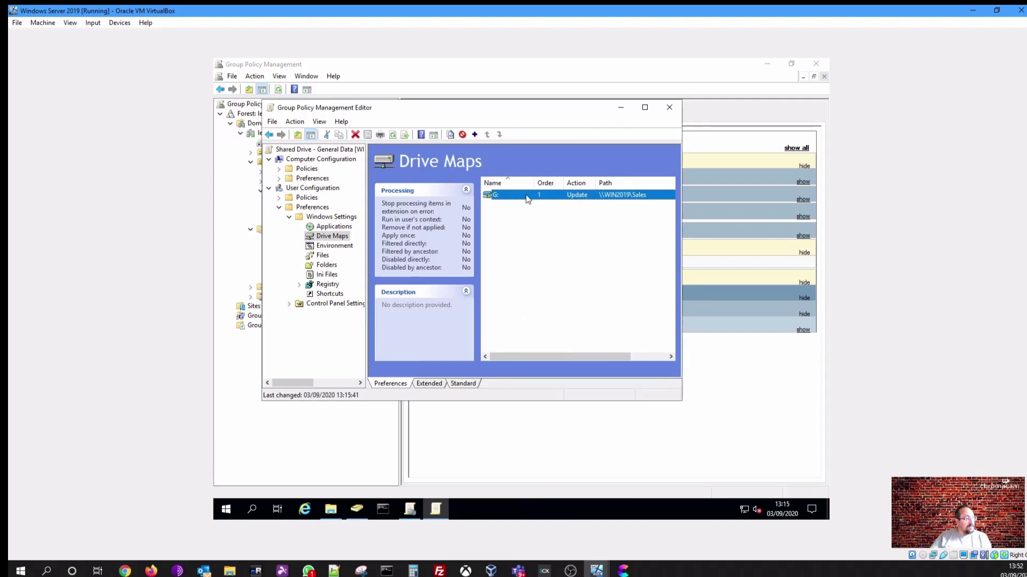
Reopen the G: drive map's properties to correct the typo in its label
right_click(528, 192)
left_click(553, 293)
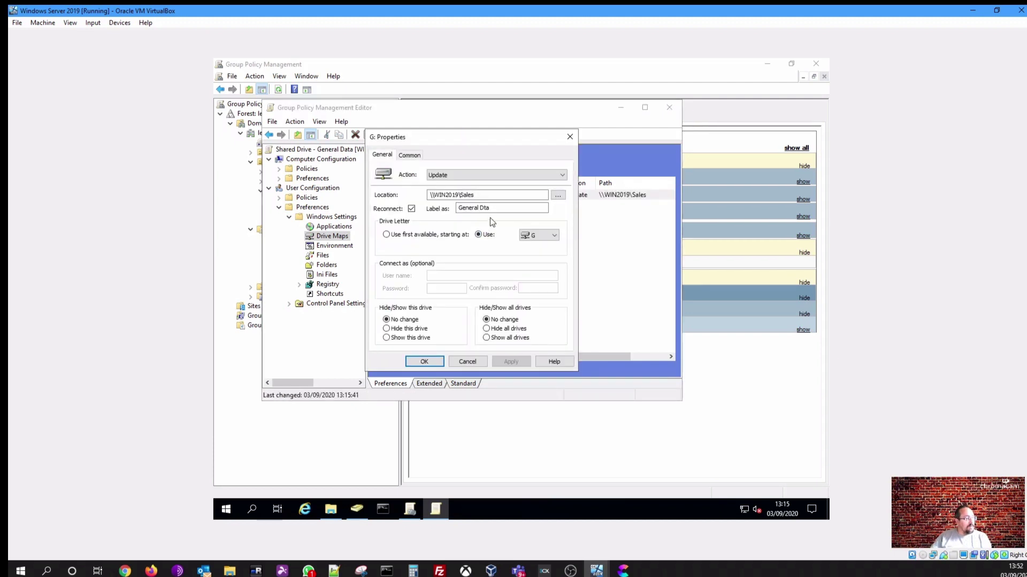
left_click(488, 208)
key("BackSpace")
Finish the label fix, then copy Shared Folder's network path \\WIN2019\General Data from its Sharing tab
type("a")
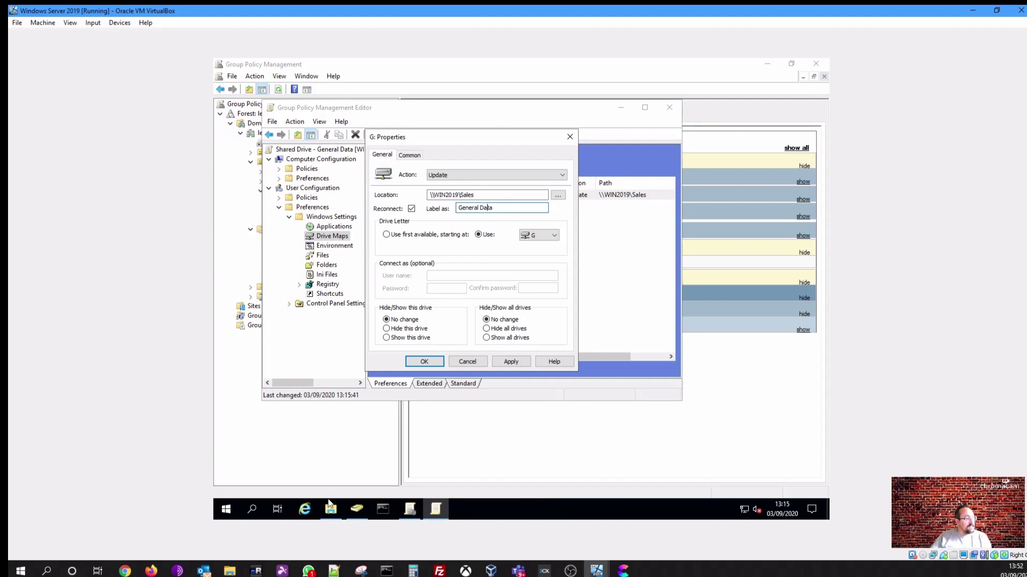
left_click(330, 509)
right_click(335, 147)
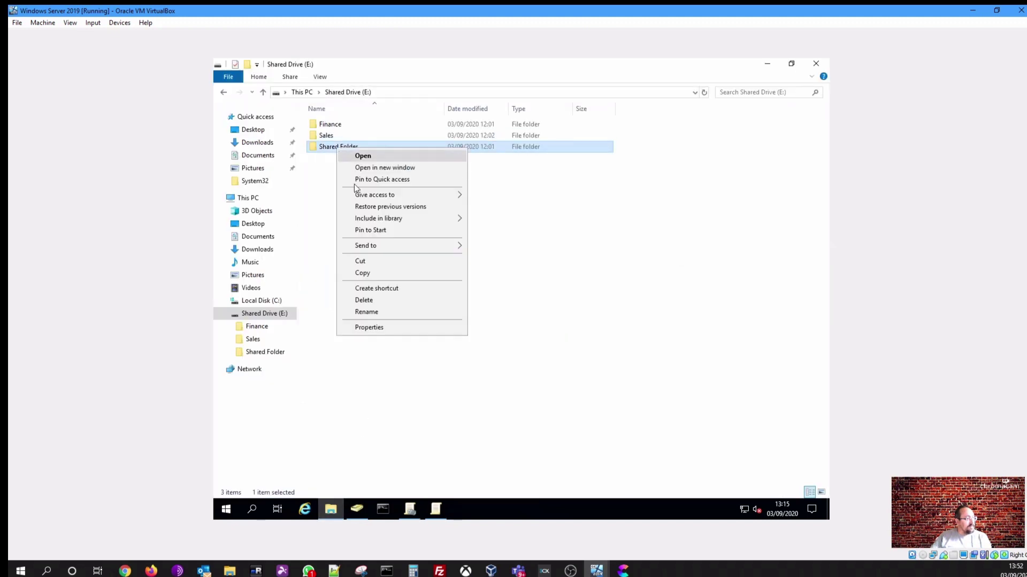
left_click(359, 328)
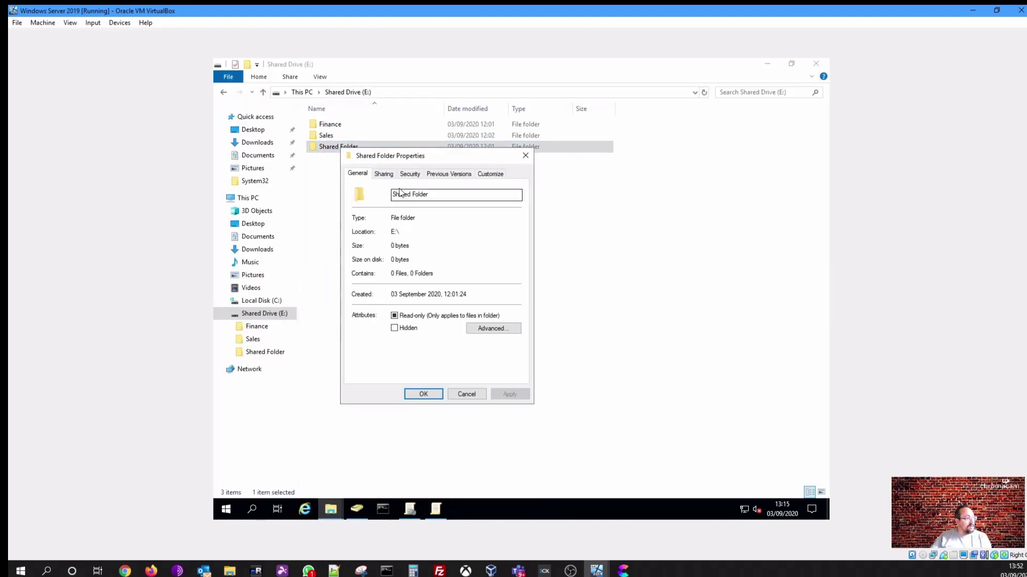
left_click(383, 174)
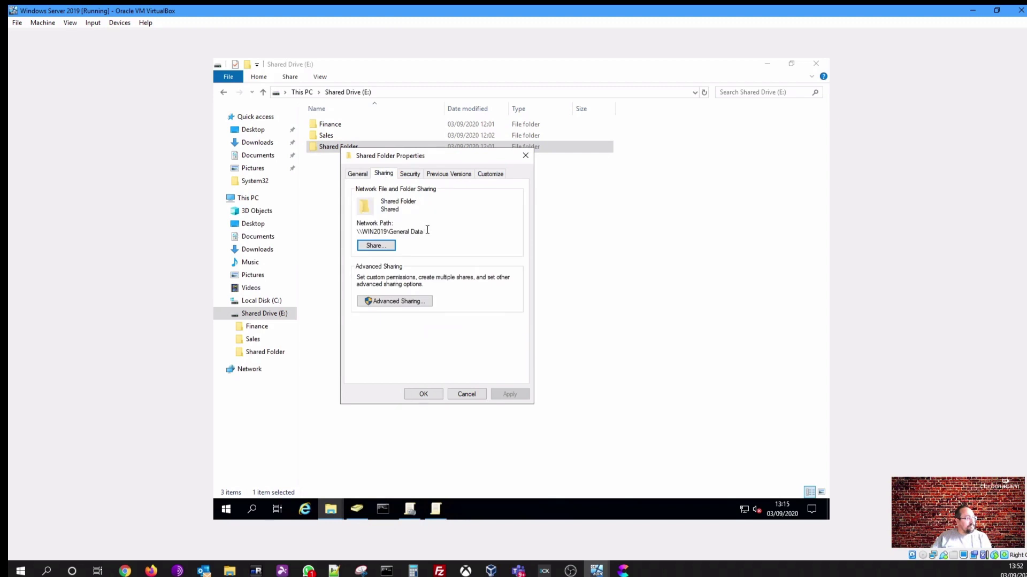
left_click_drag(427, 231, 340, 222)
key("ctrl+c")
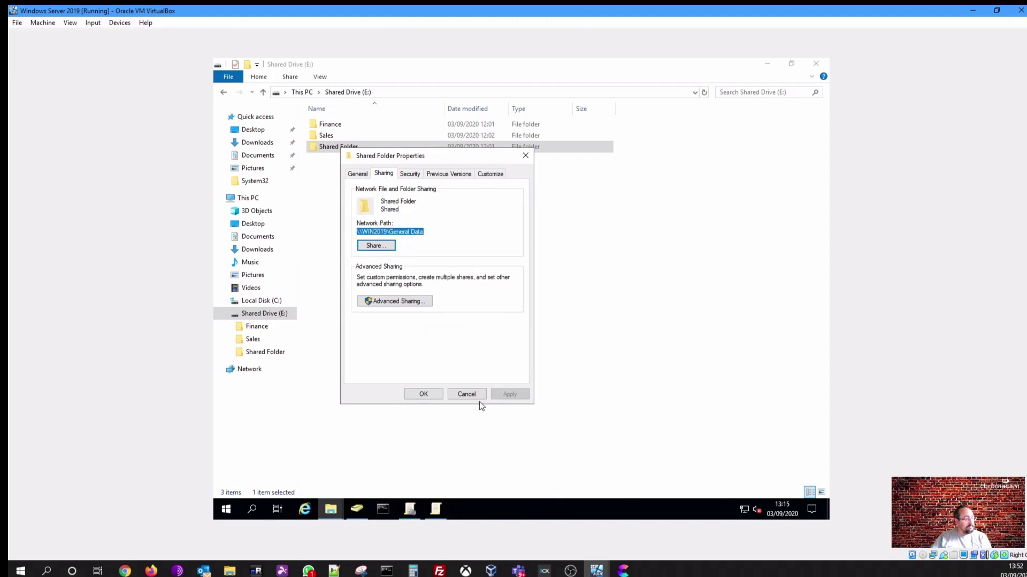
left_click(470, 393)
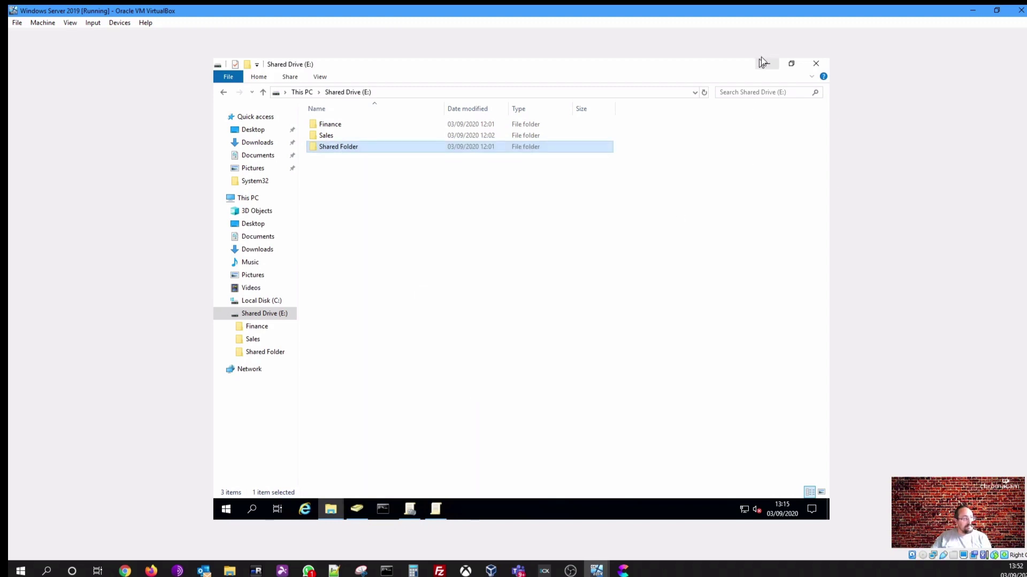
left_click(764, 62)
Replace the G: drive map location with \\WIN2019\General Data and apply it
double_click(486, 195)
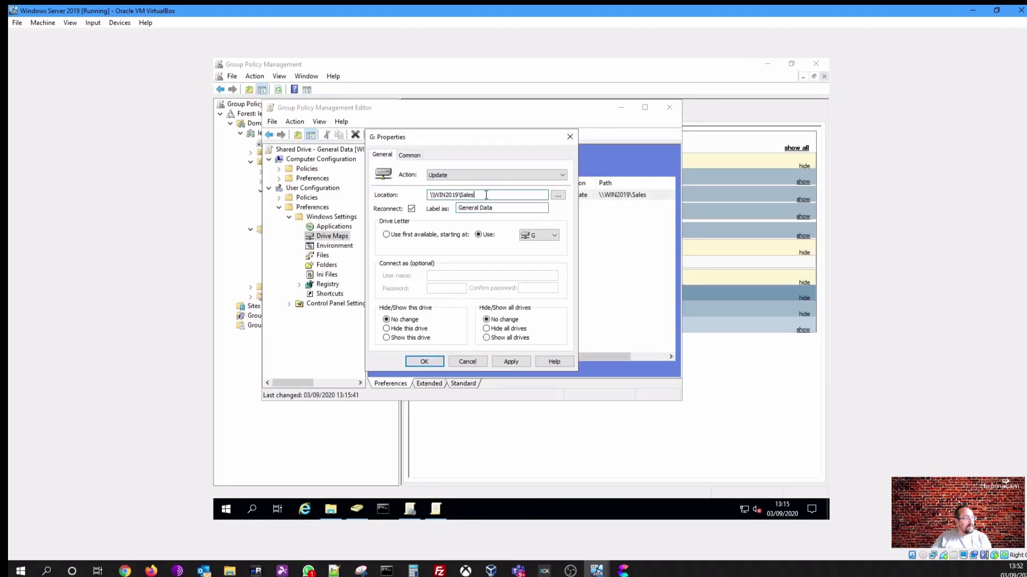
key("ctrl+v")
left_click(510, 362)
left_click(424, 362)
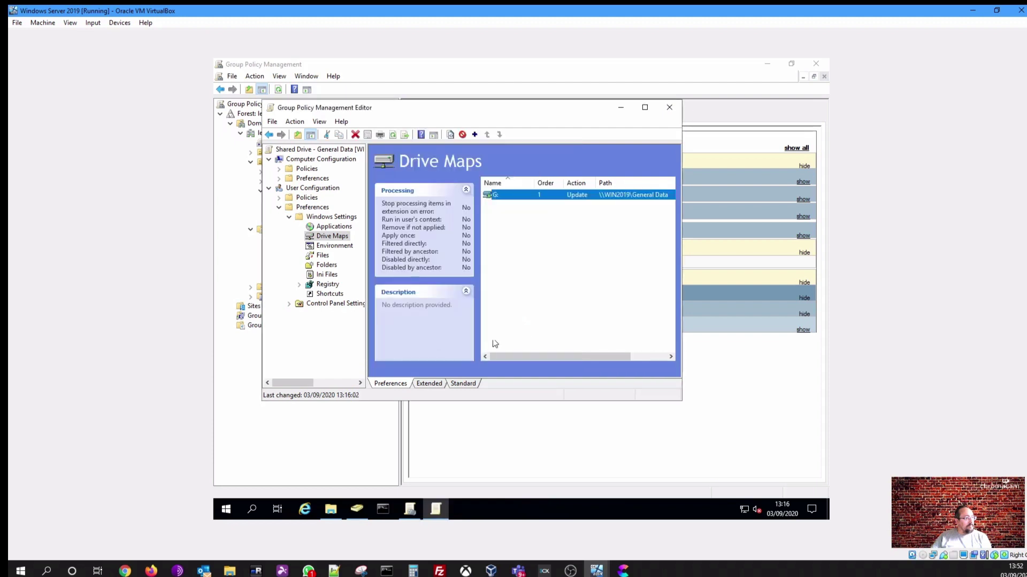
Close the editor and link Shared Drive - General Data to the Staff OU
left_click(666, 107)
left_click(420, 119)
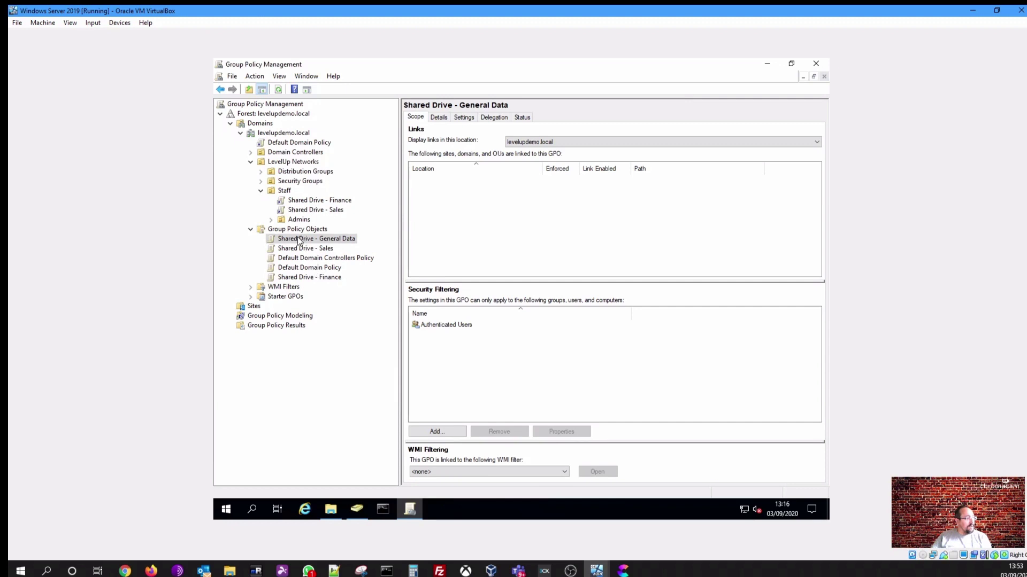
left_click_drag(302, 239, 286, 194)
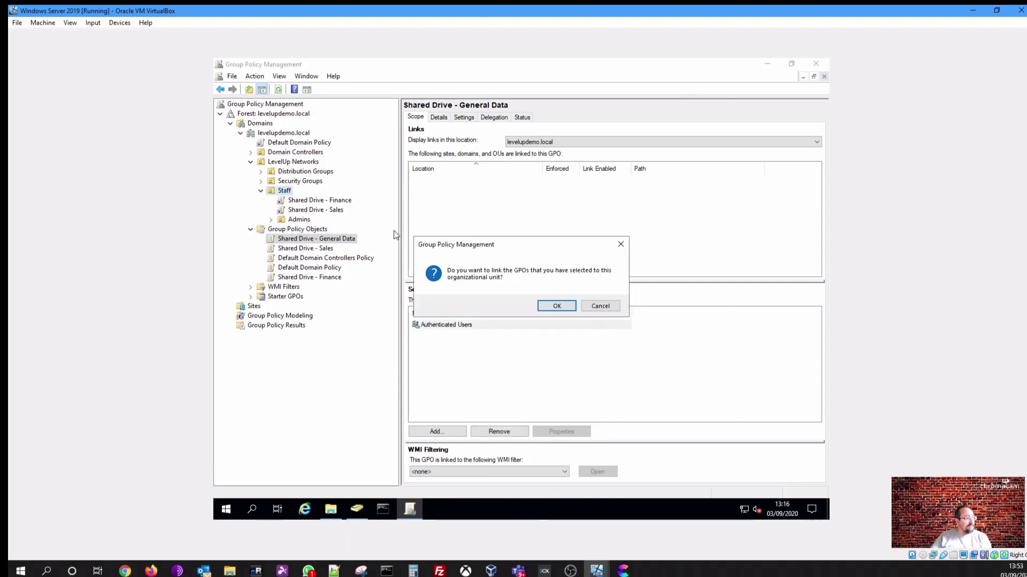
left_click(551, 306)
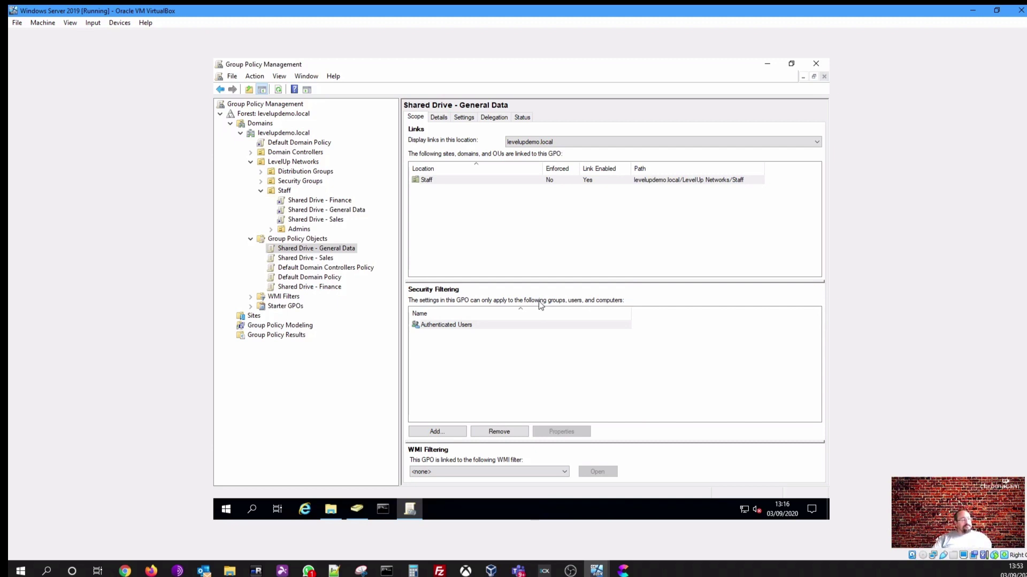
left_click(331, 509)
double_click(339, 136)
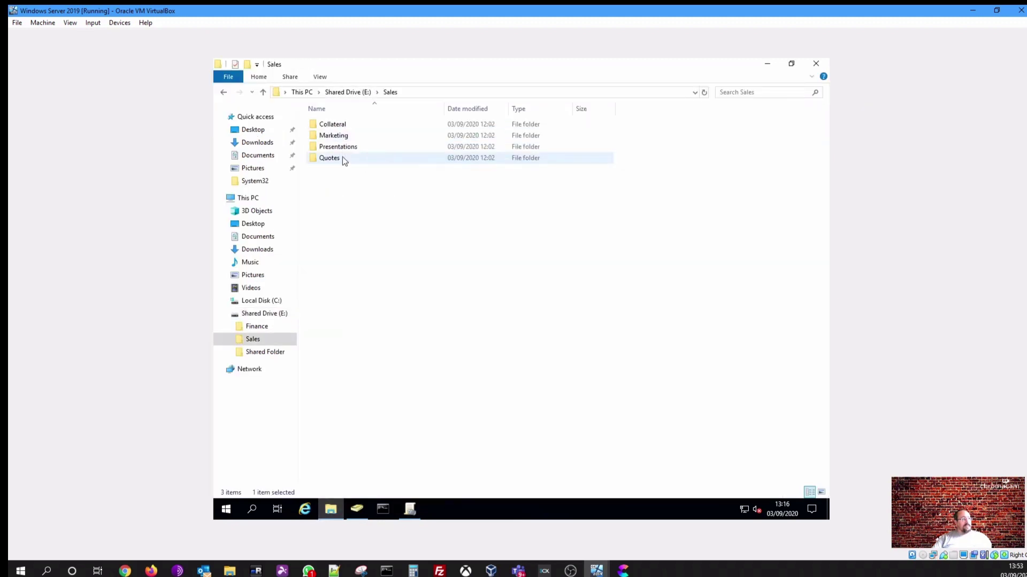
left_click(338, 136)
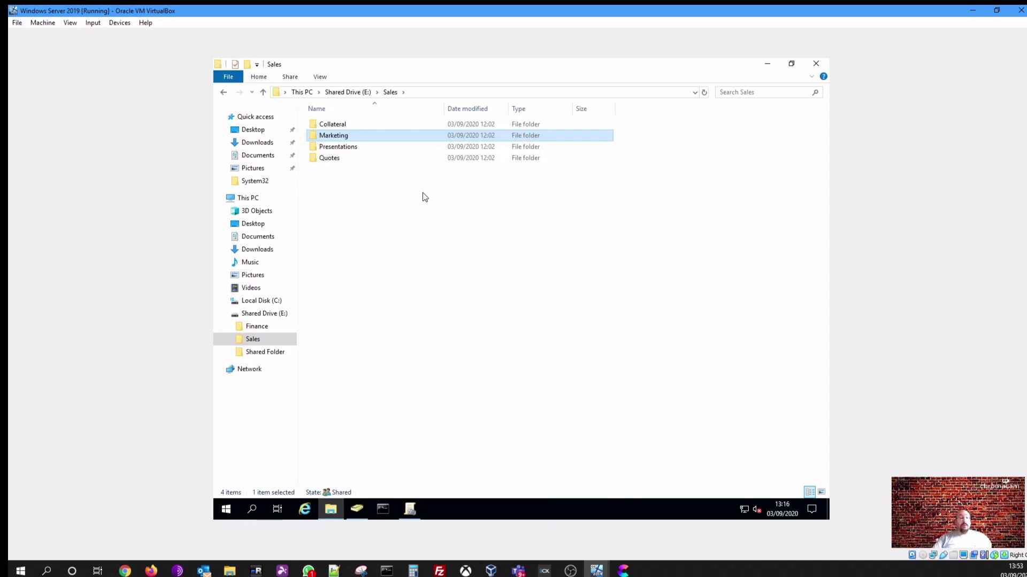
right_click(342, 135)
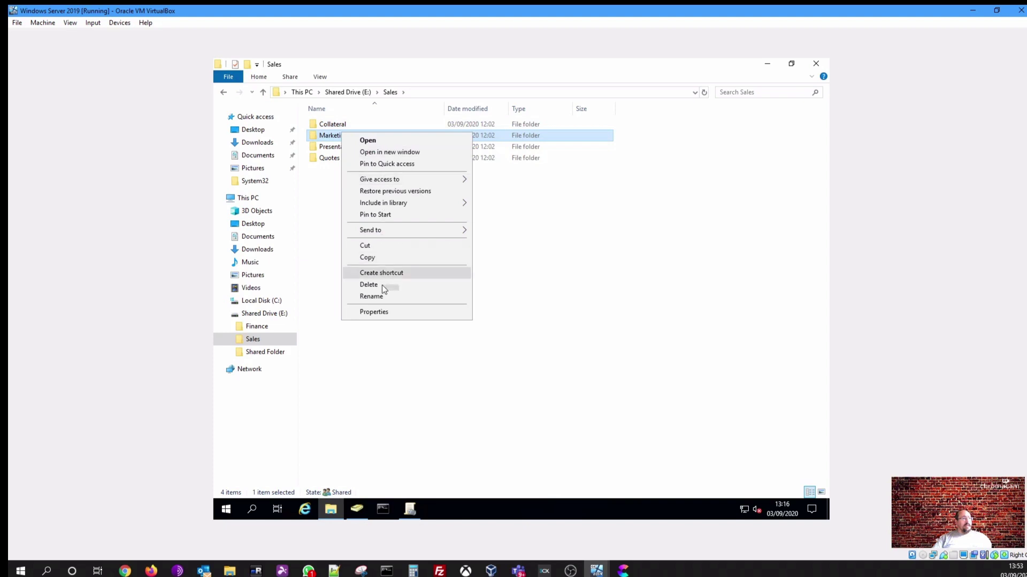
left_click(379, 311)
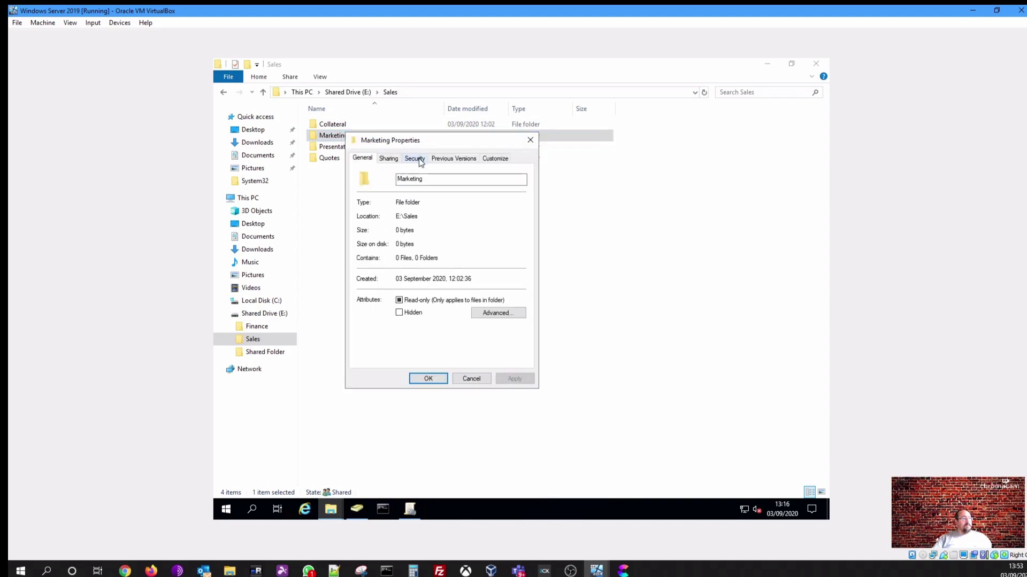
left_click(415, 159)
left_click(451, 220)
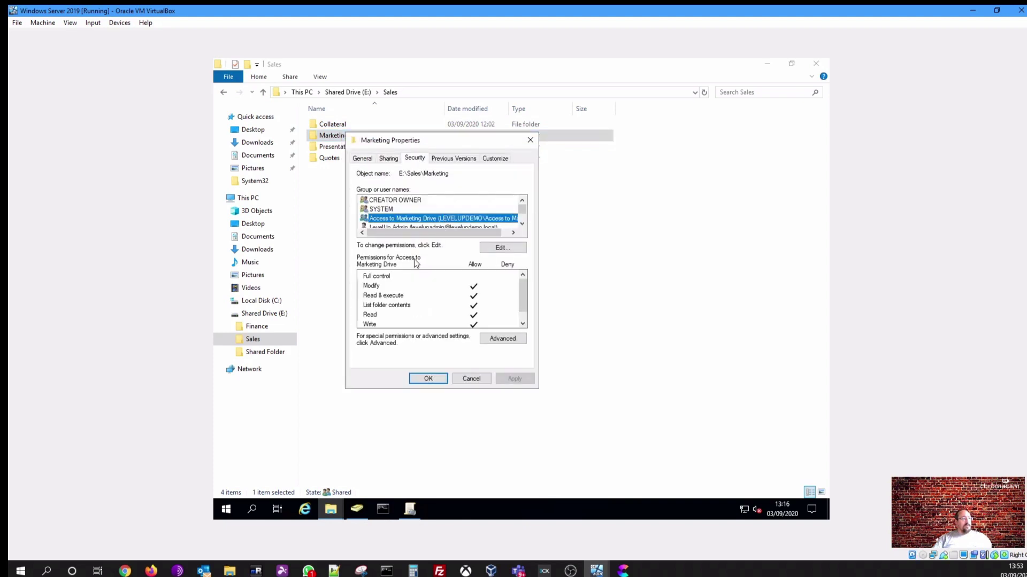
left_click(522, 223)
left_click(523, 223)
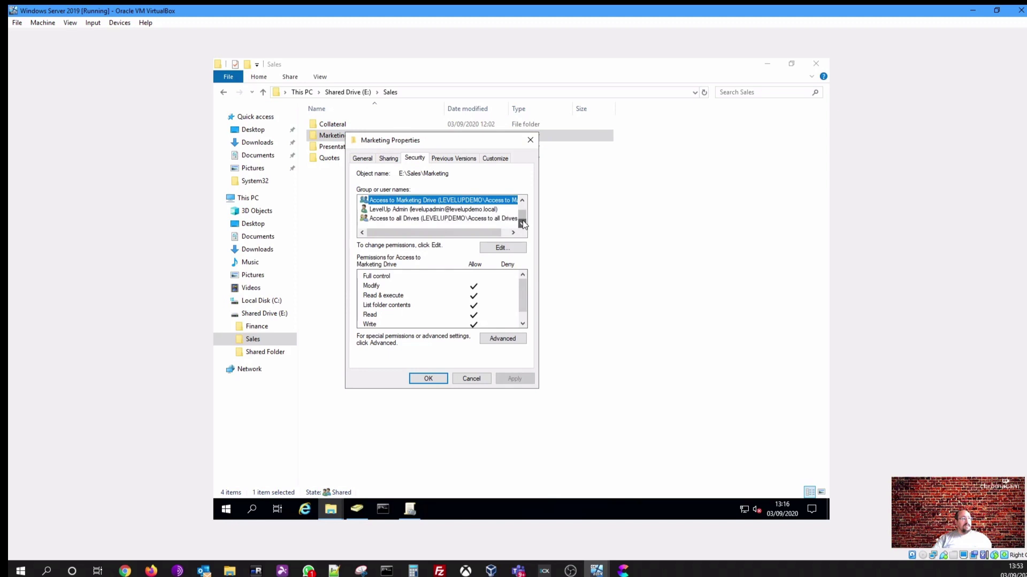
left_click(465, 377)
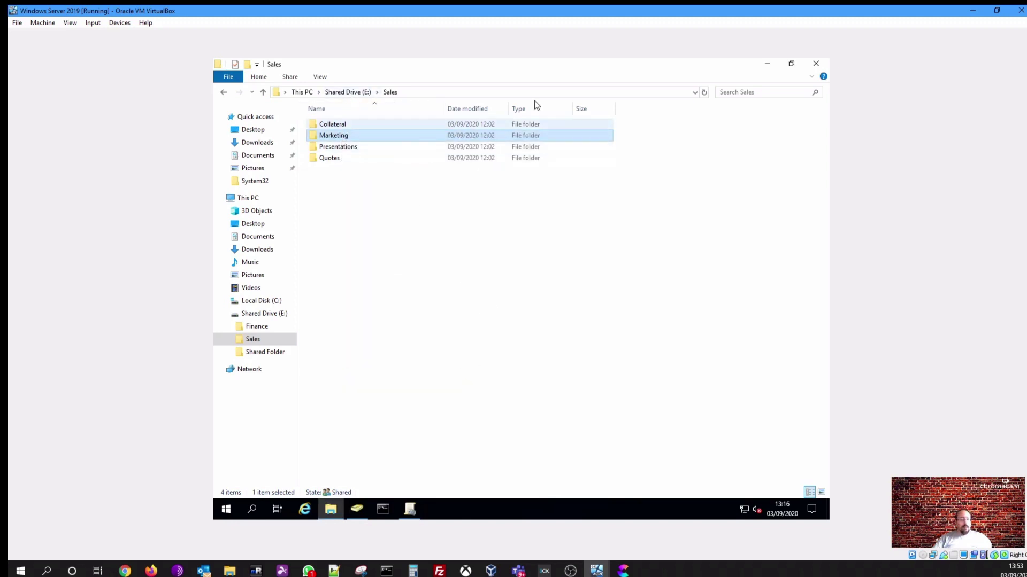
left_click(816, 64)
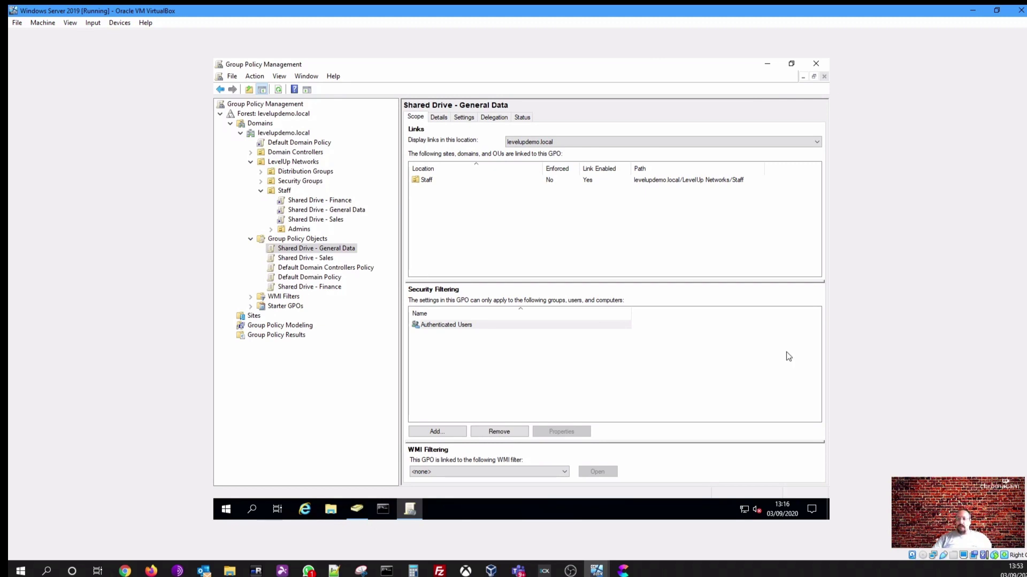
key("alt+Tab")
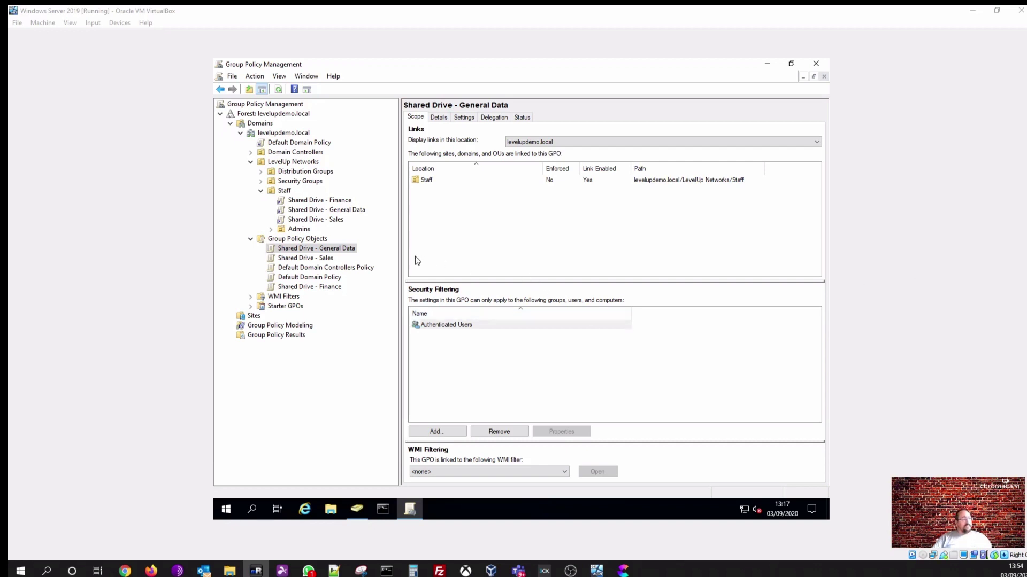
Create a new unlinked GPO named 'Password Policy' under Group Policy Objects and select it
left_click(288, 239)
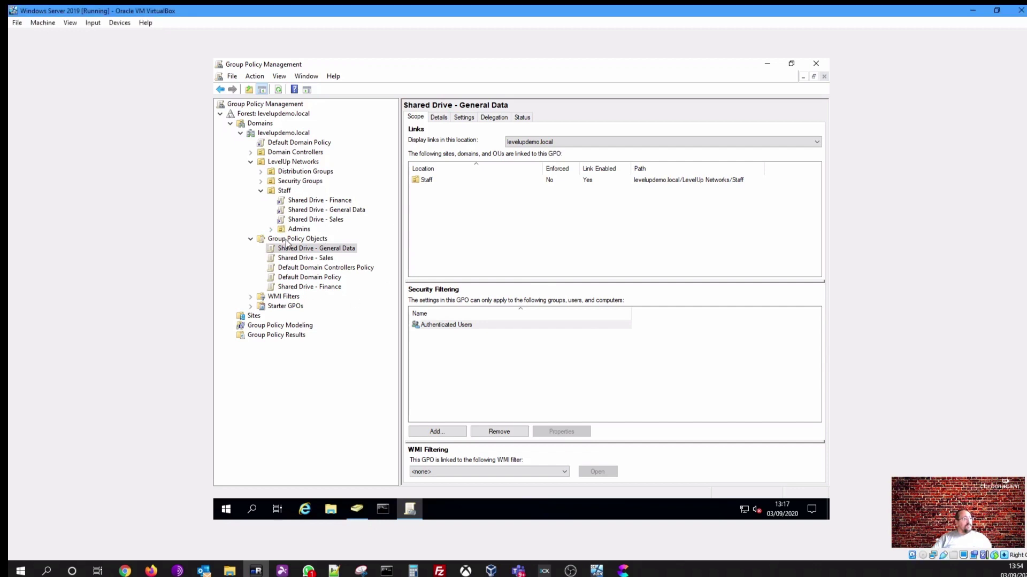
right_click(287, 240)
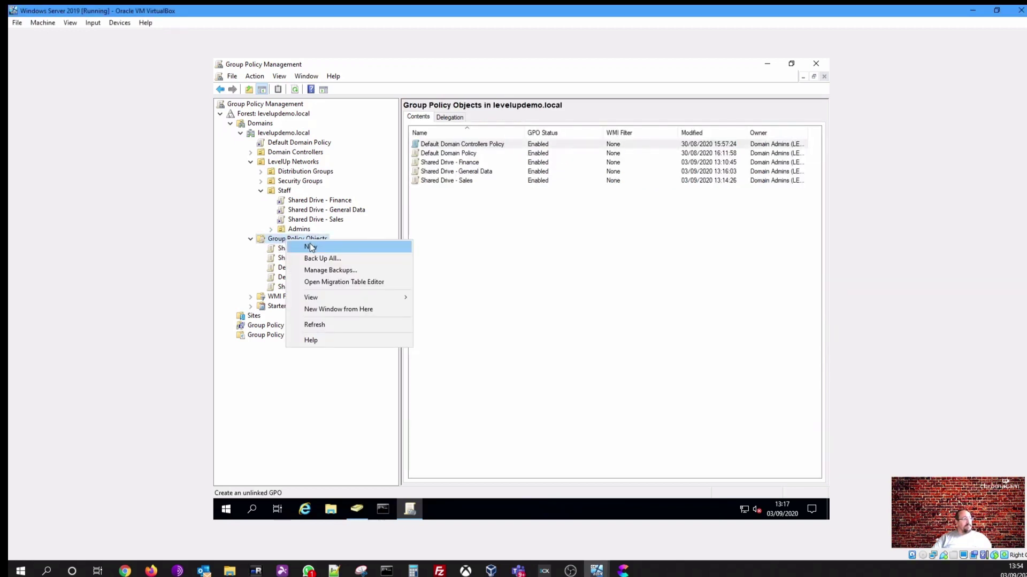
left_click(310, 246)
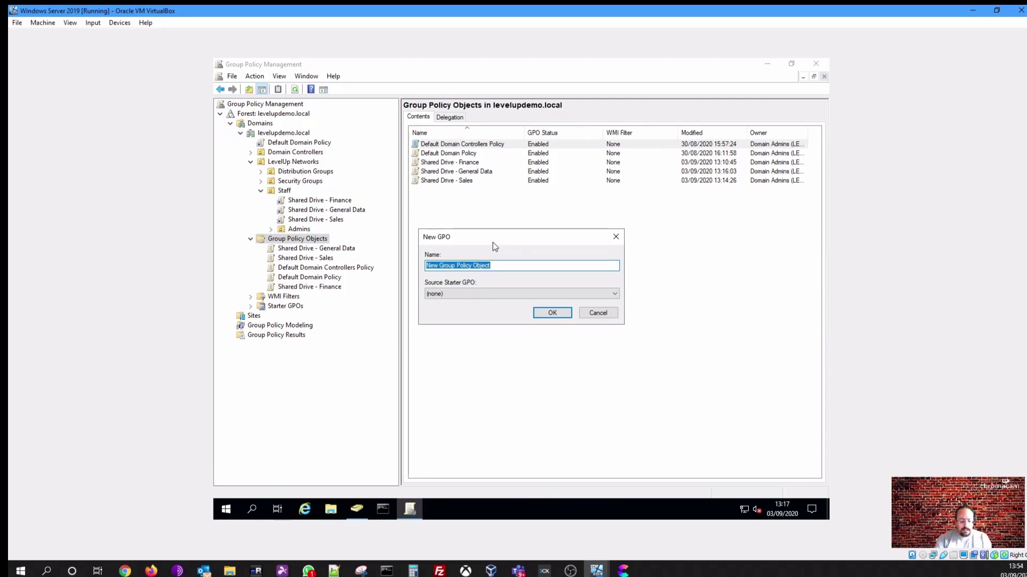
type("Password")
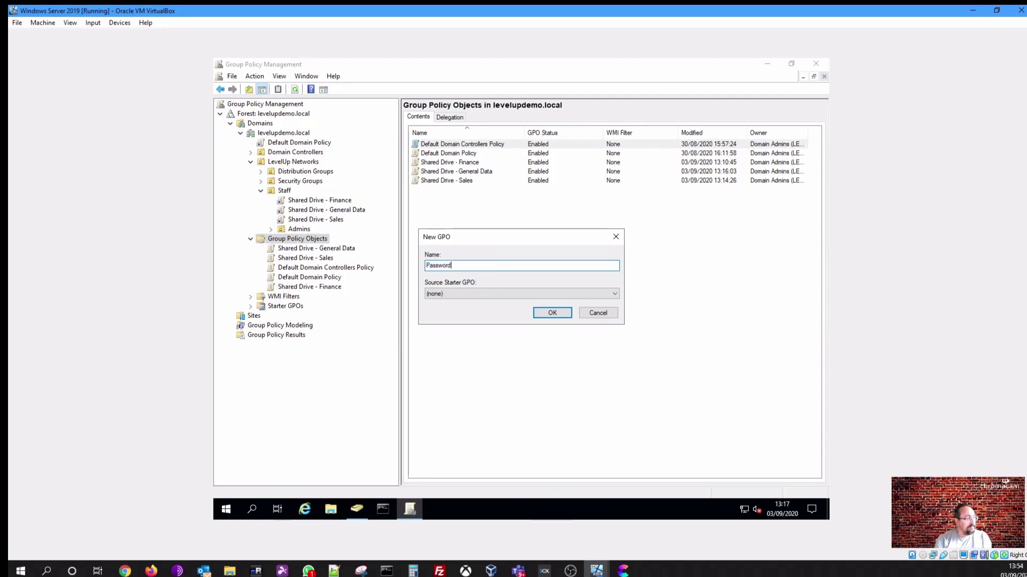
type(" Poli")
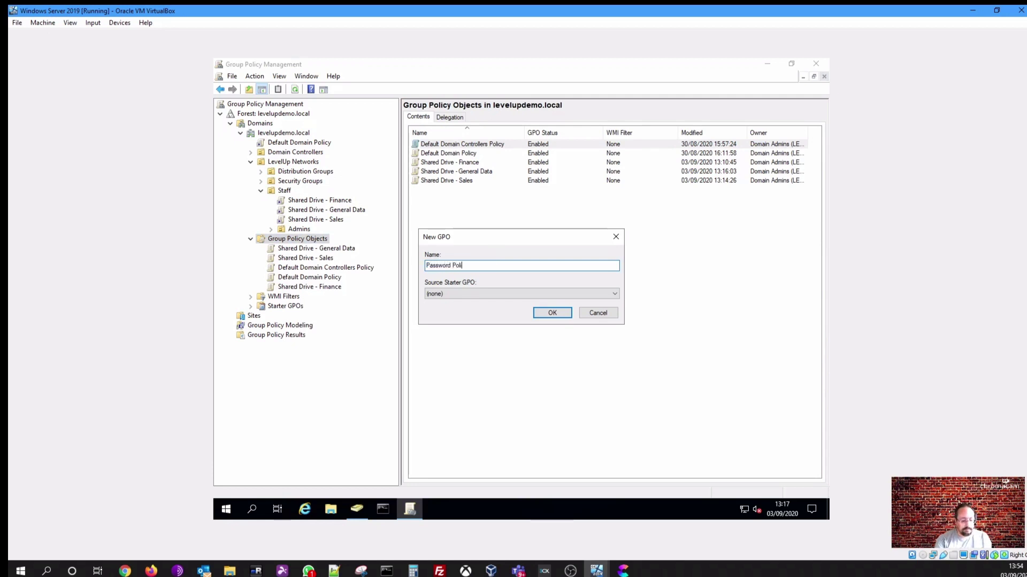
type("cy")
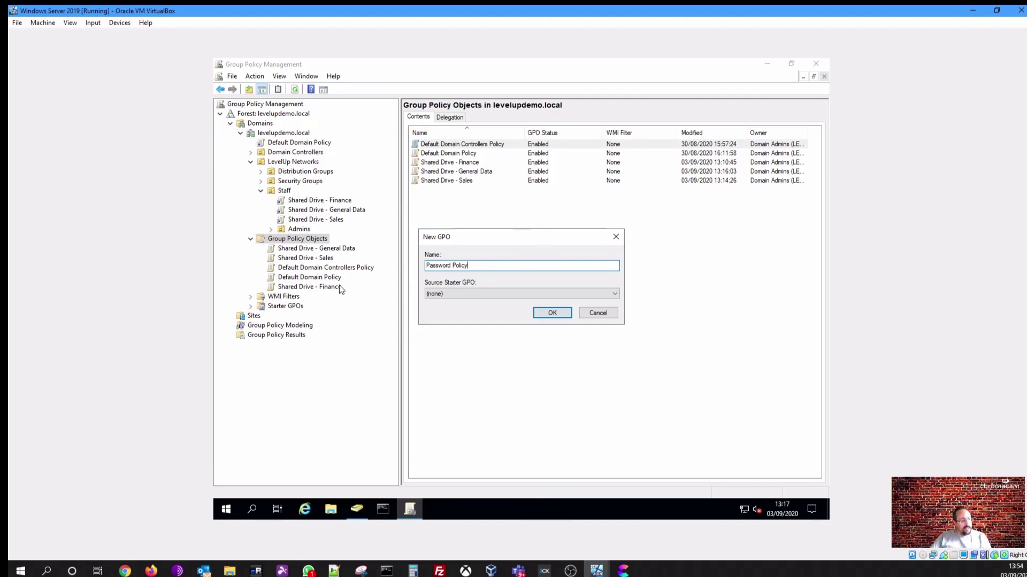
left_click(548, 316)
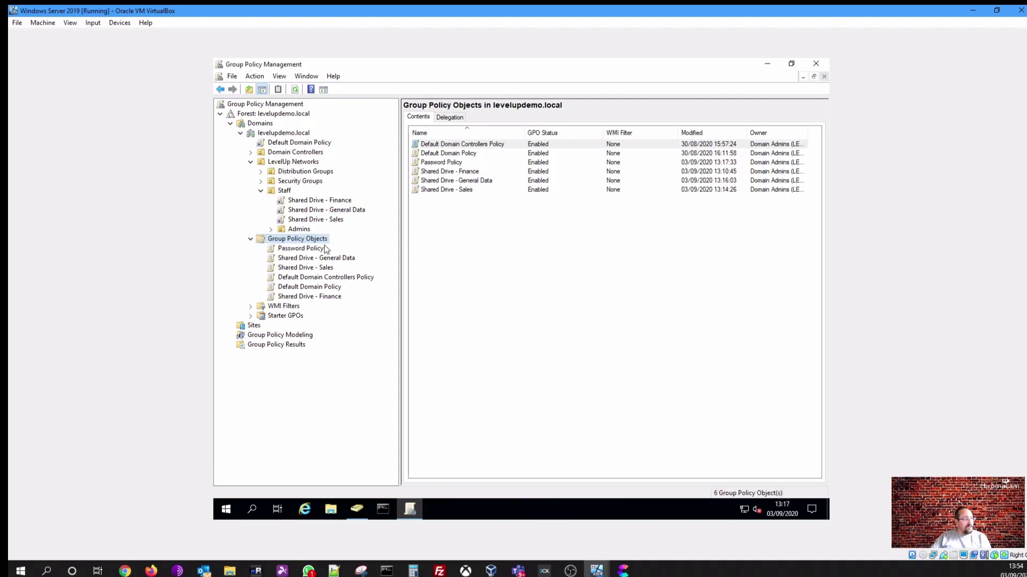
left_click(312, 248)
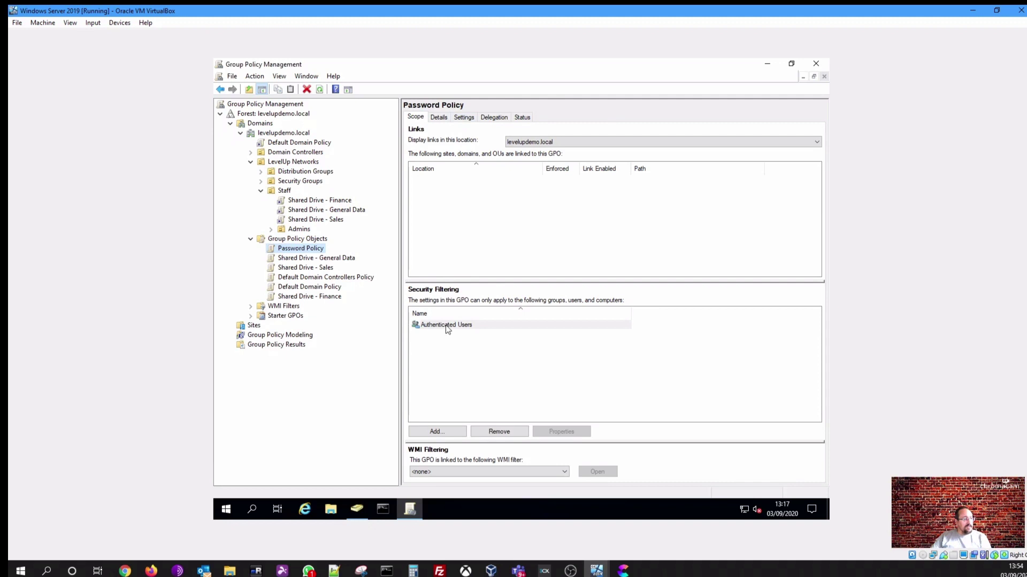
Open the Password Policy GPO for editing and expand Computer Configuration down to Security Settings
left_click(464, 118)
right_click(496, 325)
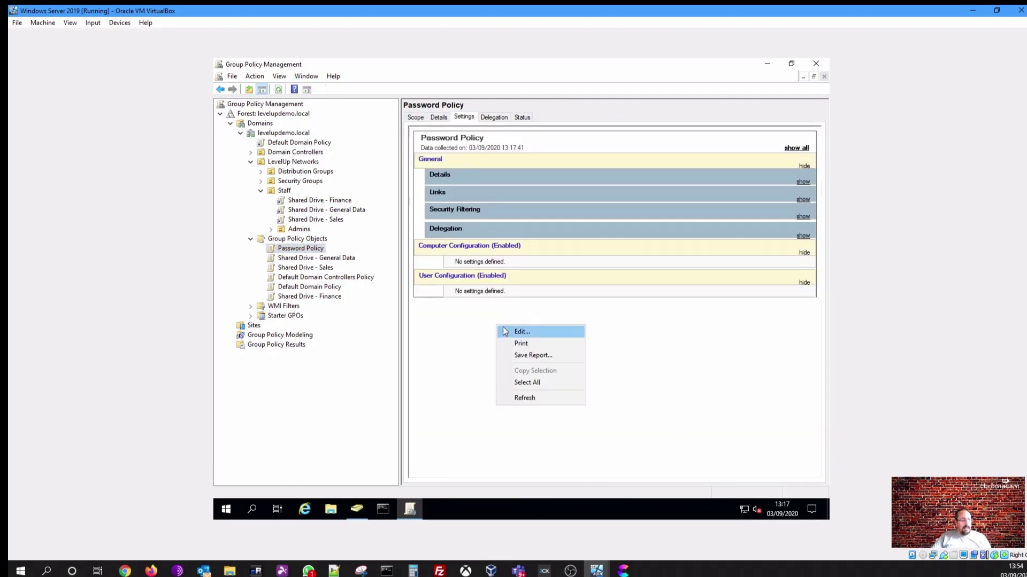
left_click(513, 330)
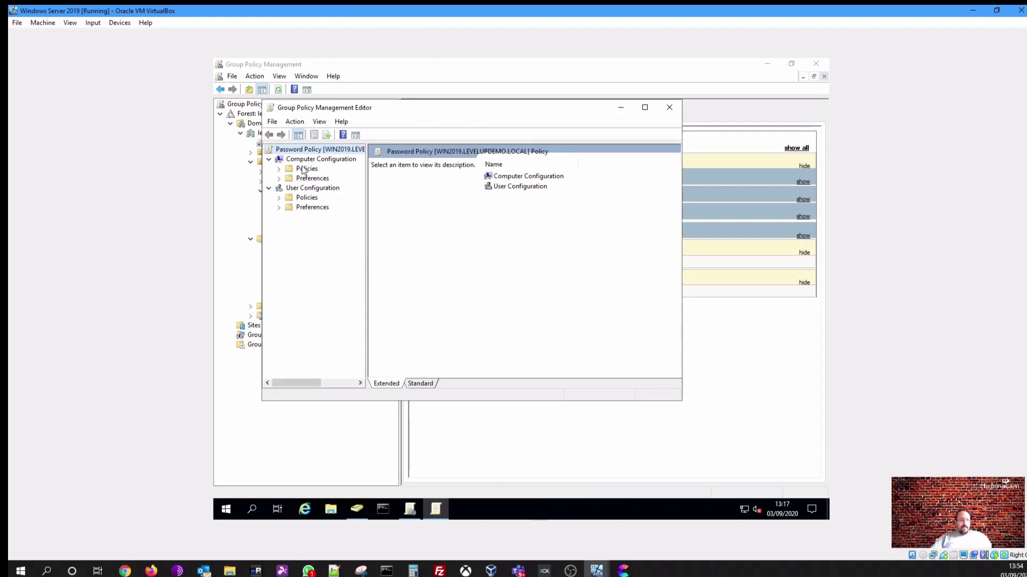
left_click(278, 169)
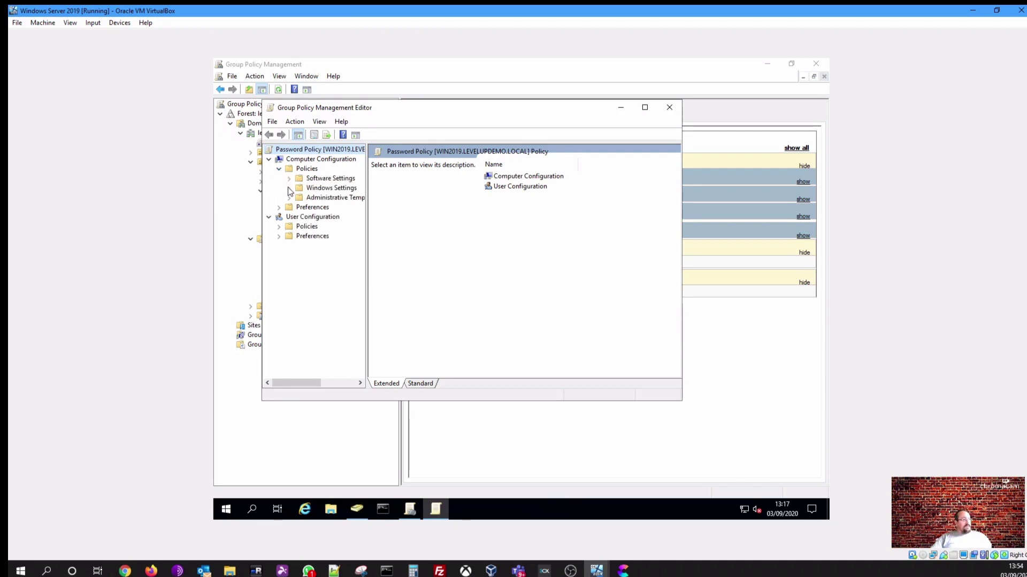
left_click(289, 188)
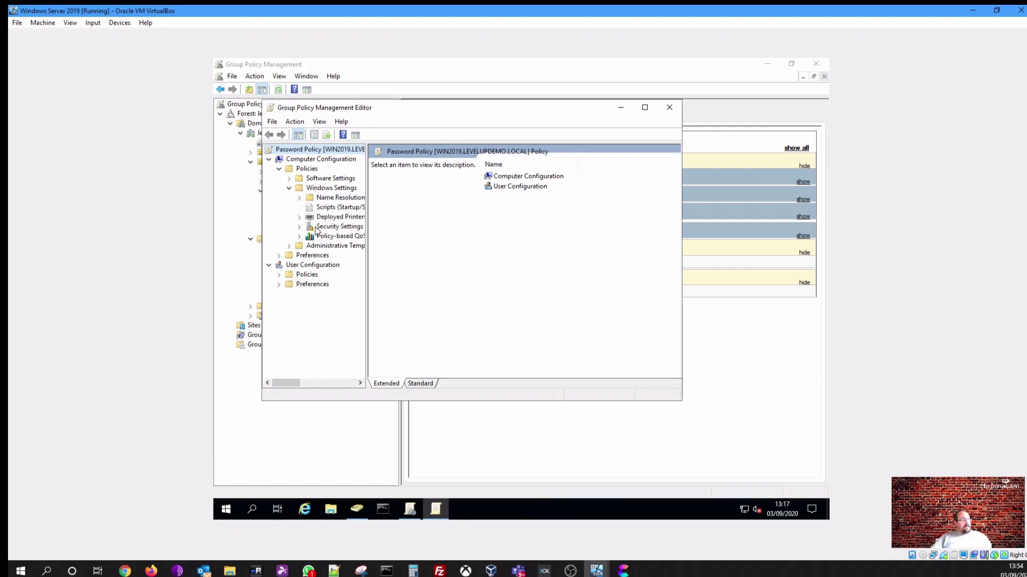
left_click(315, 227)
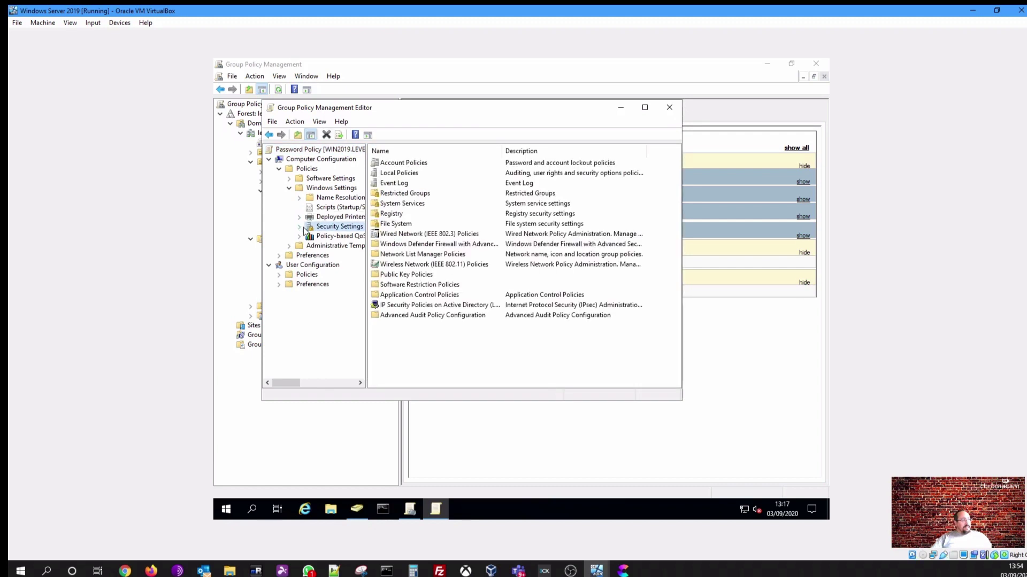
Open Account Policies in a maximized, widened editor and show the Password Policy settings
double_click(405, 163)
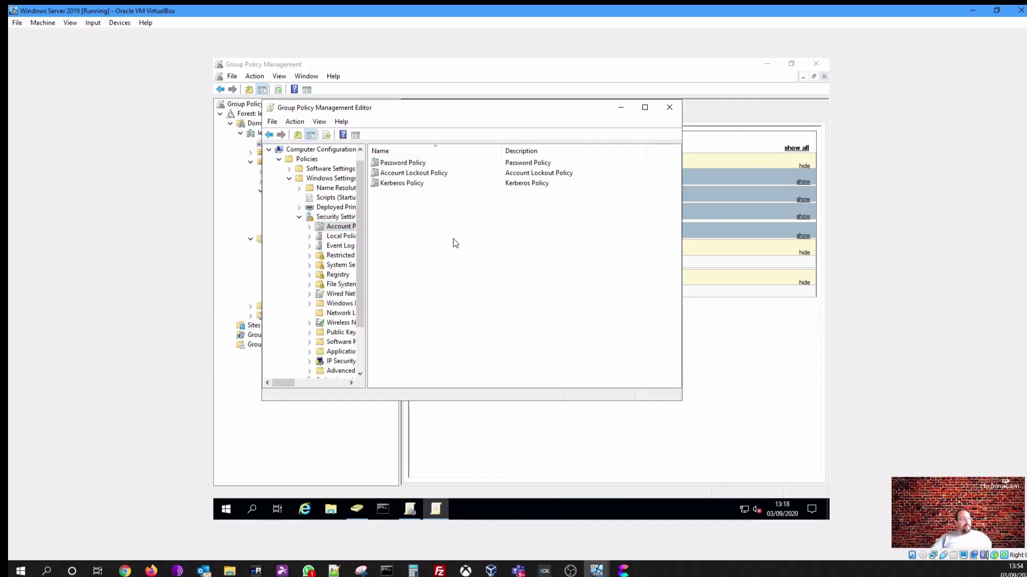
double_click(407, 172)
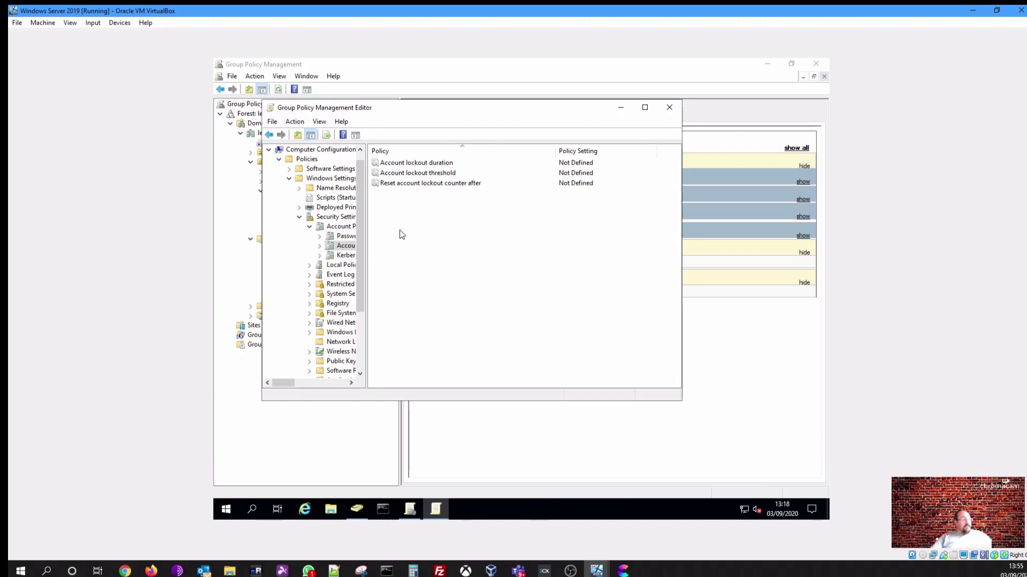
left_click(644, 107)
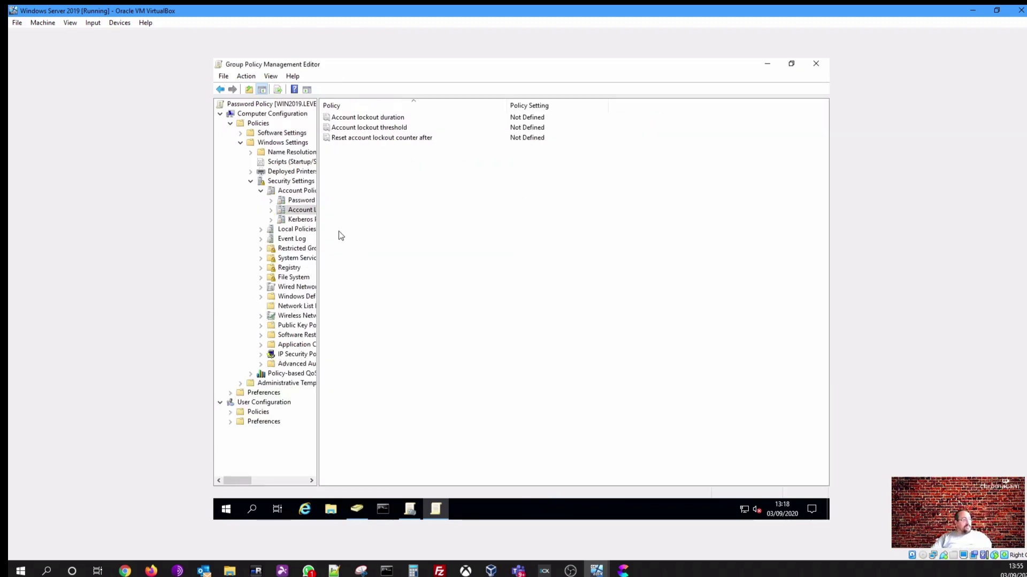
left_click_drag(318, 229, 369, 221)
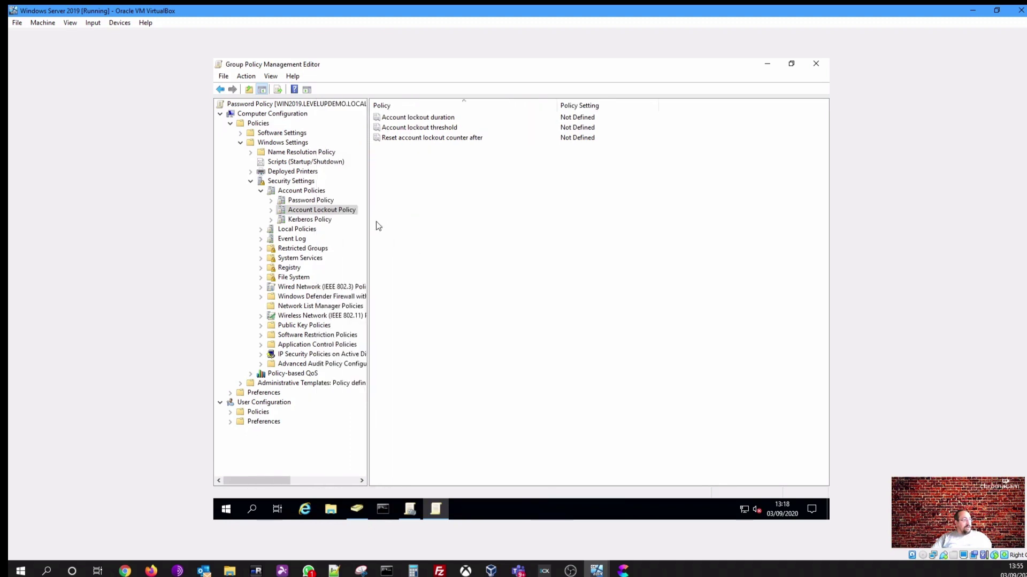
left_click(293, 200)
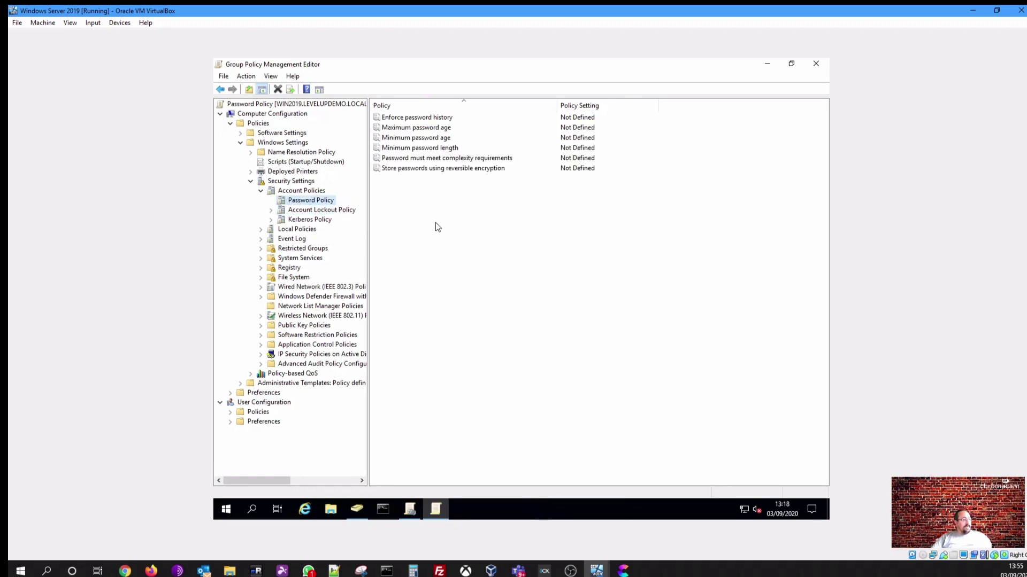
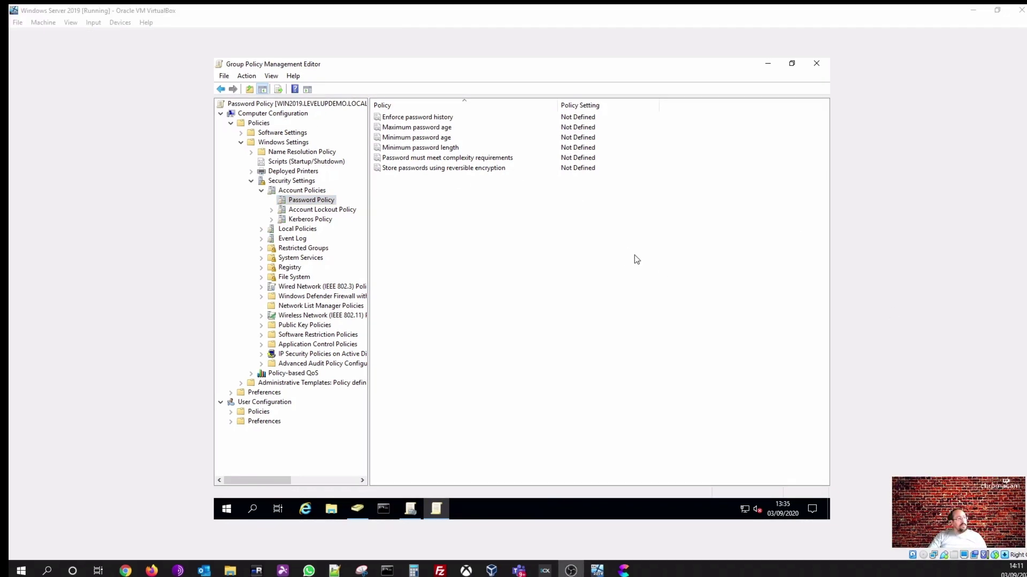
Set Maximum password age to 90 days and accept the suggested 30-day minimum password age
left_click(426, 128)
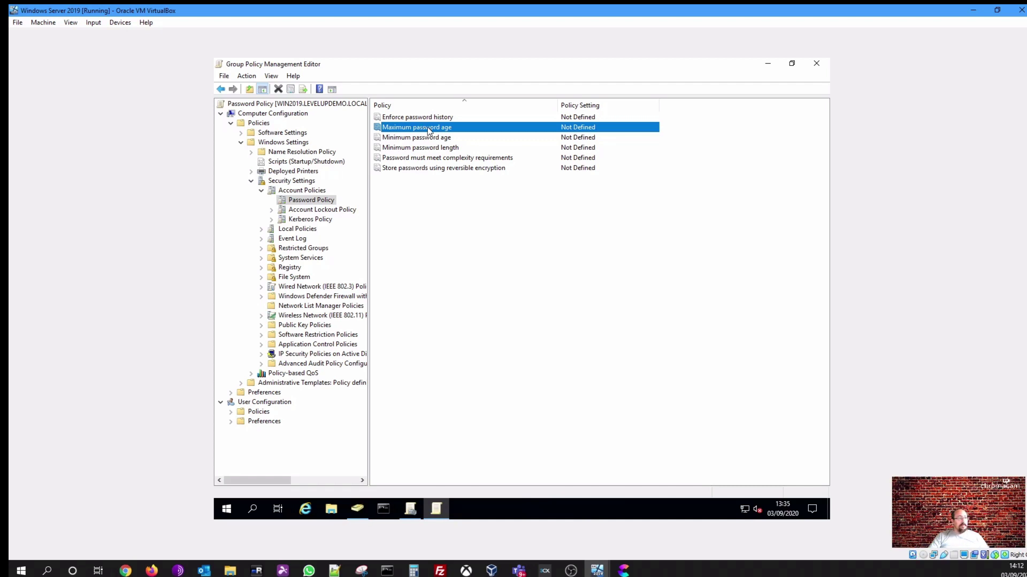
double_click(465, 128)
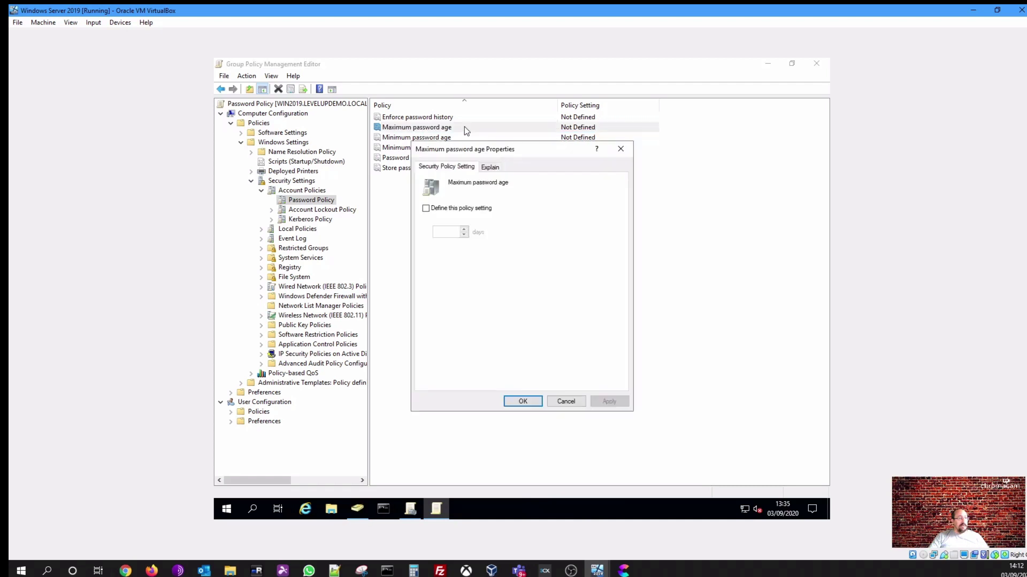
left_click(471, 209)
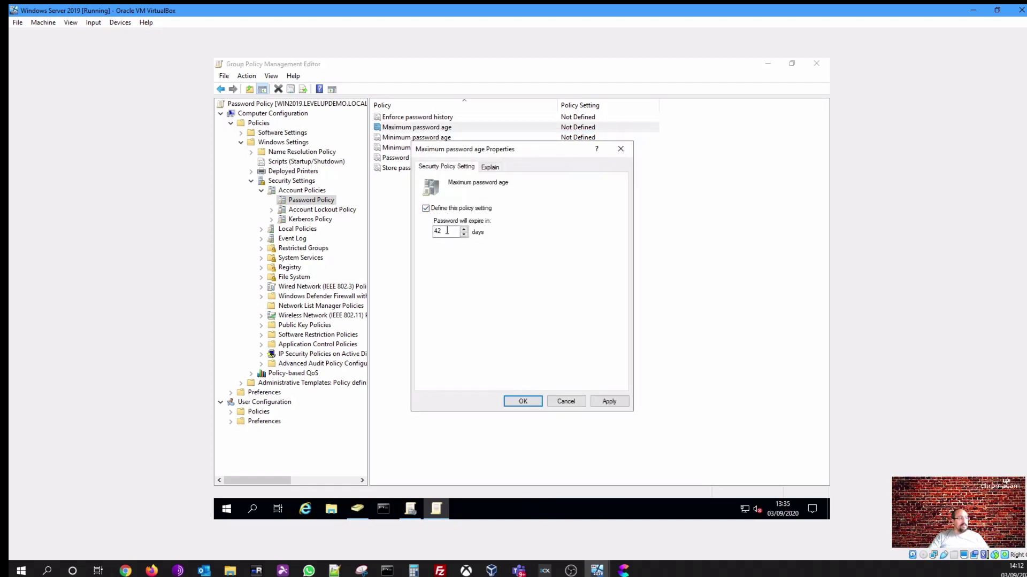
double_click(452, 232)
type("90")
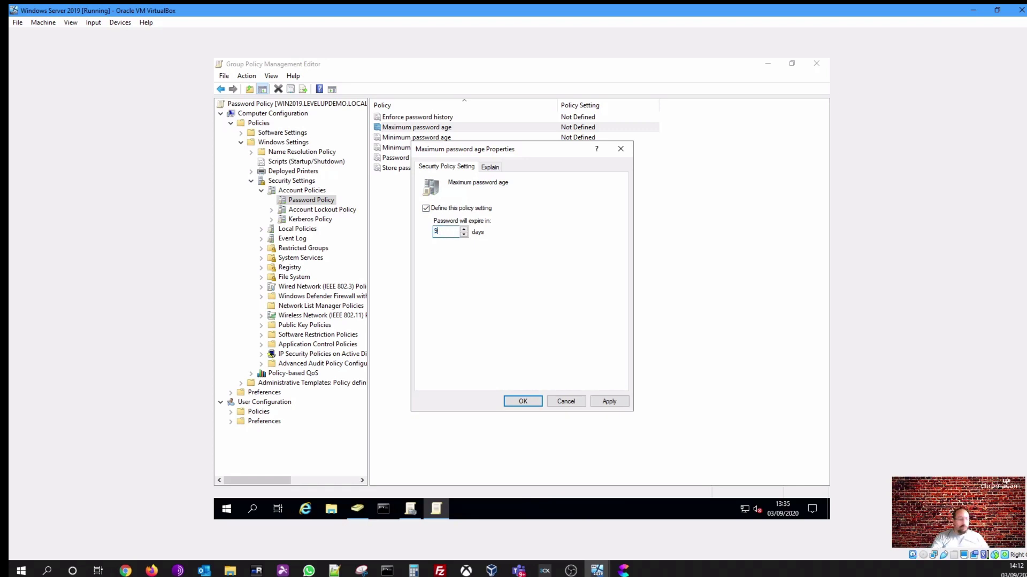
left_click(521, 402)
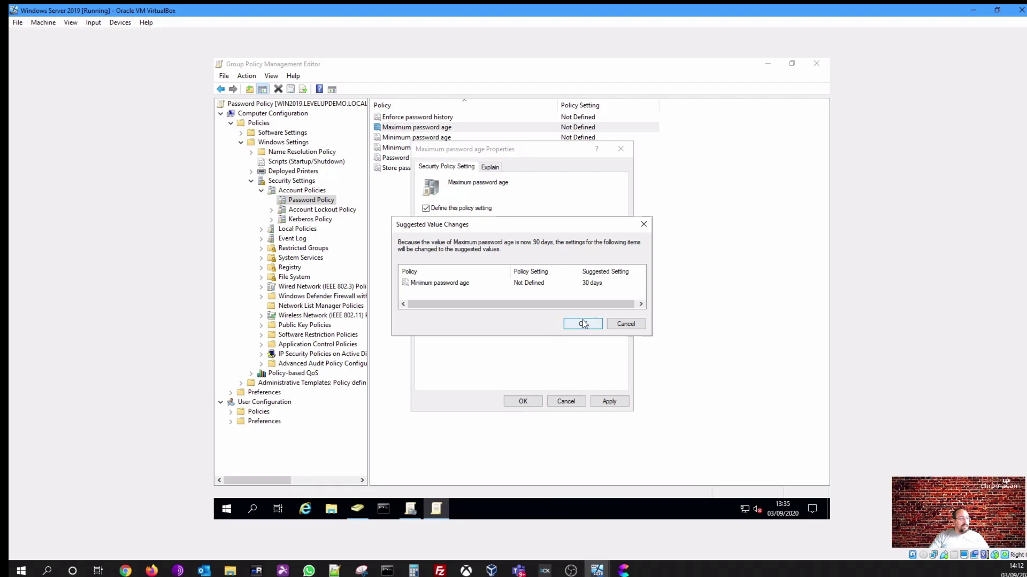
left_click(582, 324)
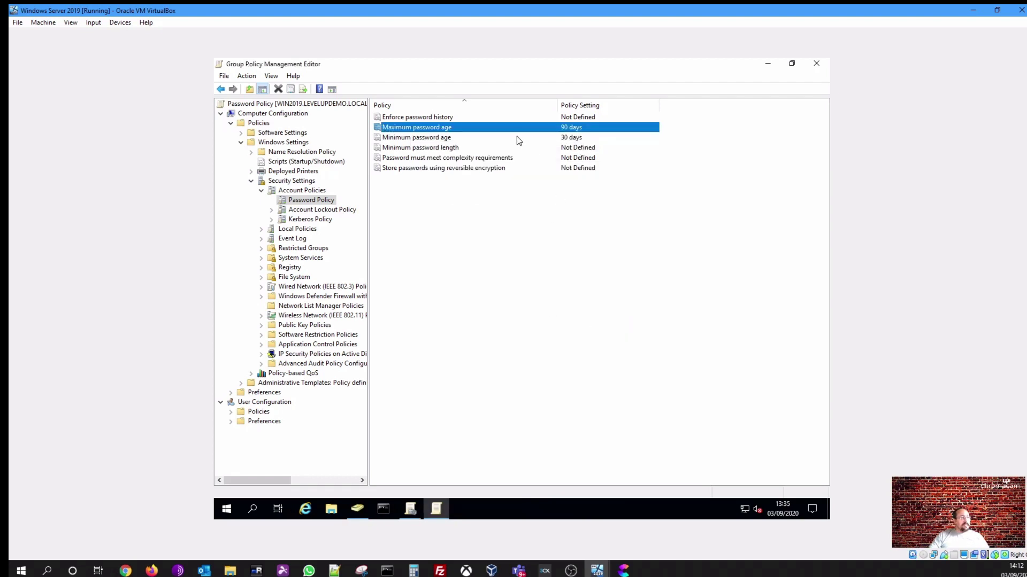
left_click(424, 139)
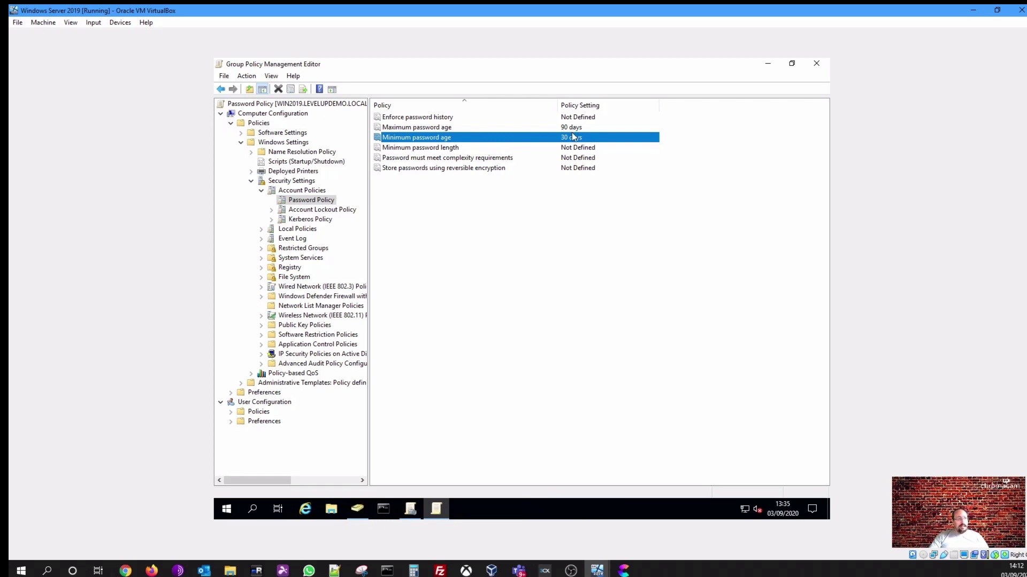
Undefine the minimum password age, which also clears the maximum password age
double_click(432, 137)
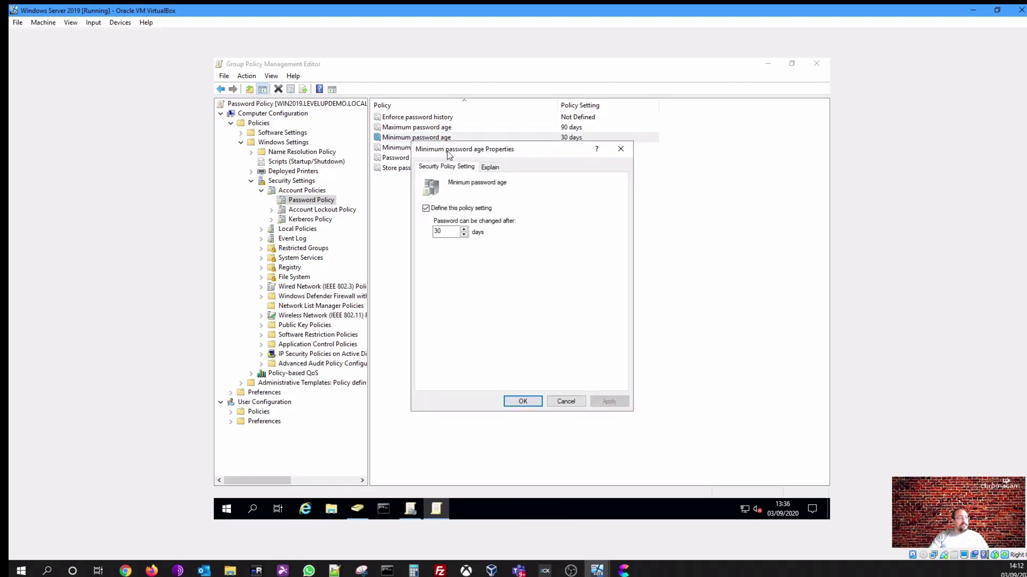
left_click(479, 209)
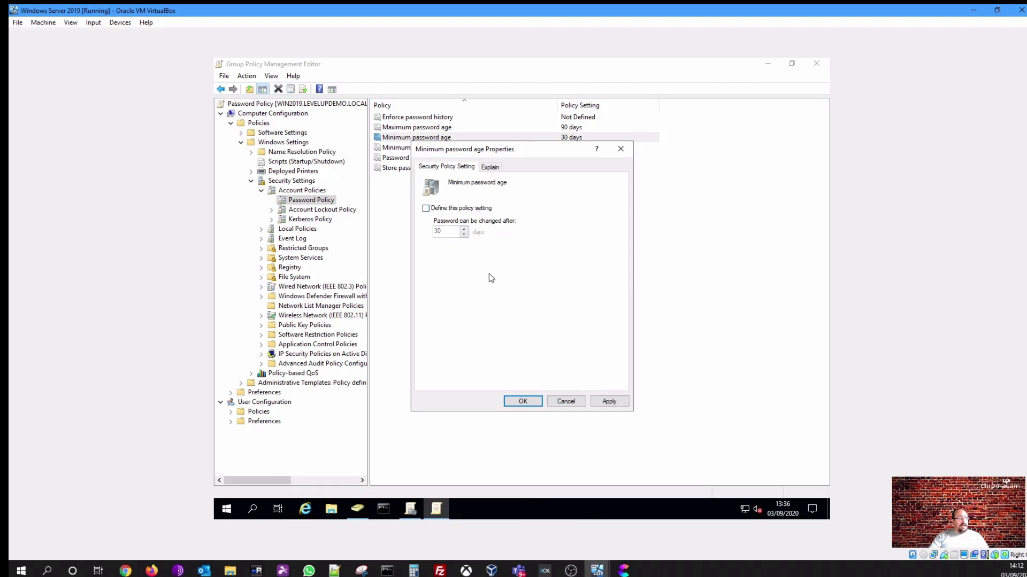
left_click(619, 398)
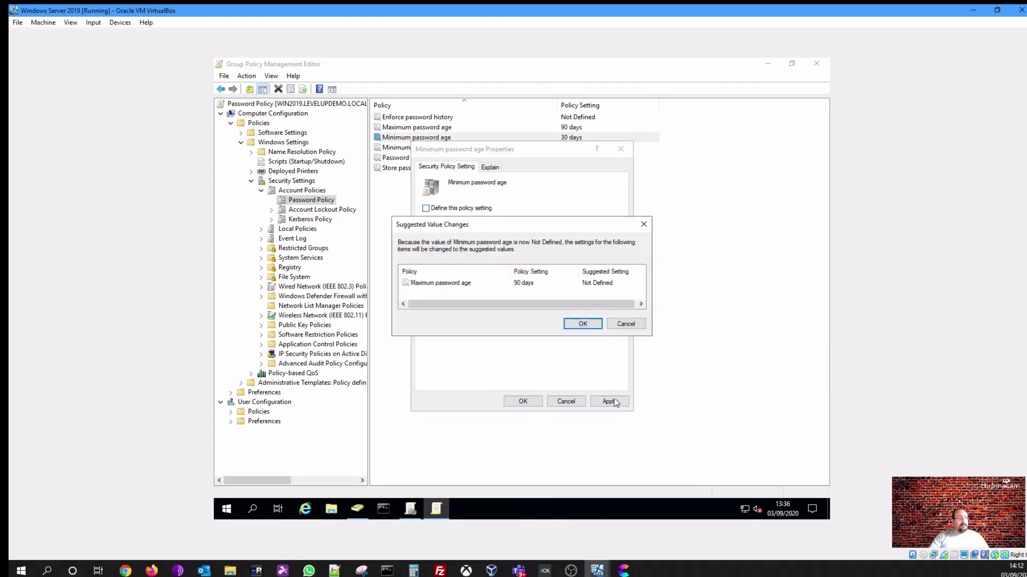
left_click(578, 324)
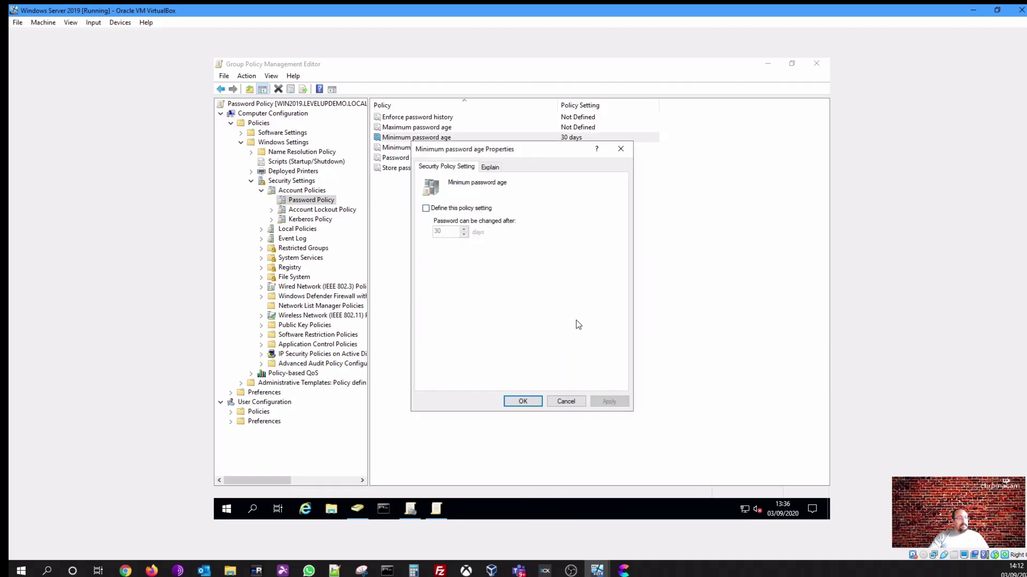
left_click(528, 404)
Redefine Maximum password age as 90 days and set Minimum password age to 1 day
double_click(428, 127)
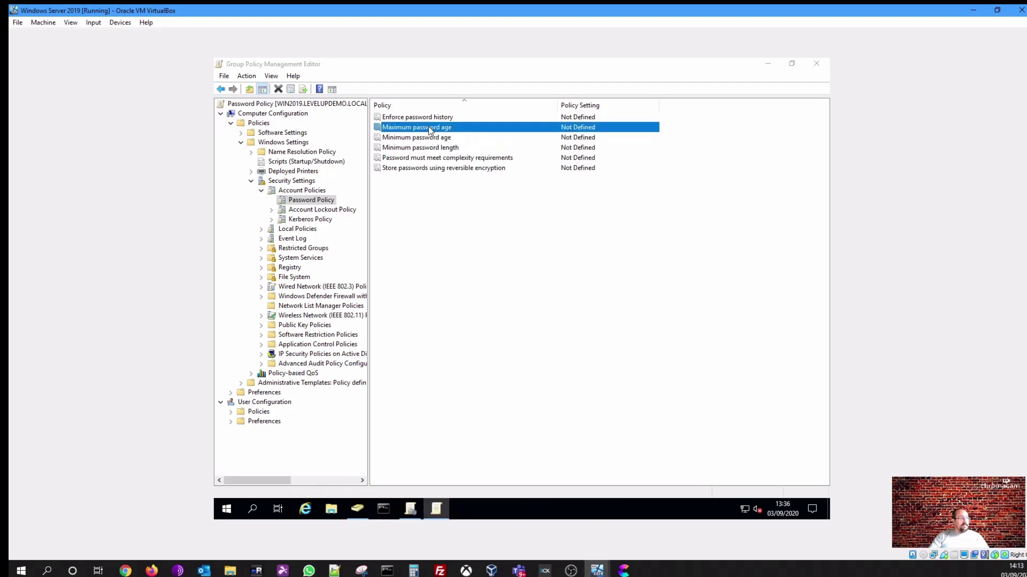
left_click(448, 212)
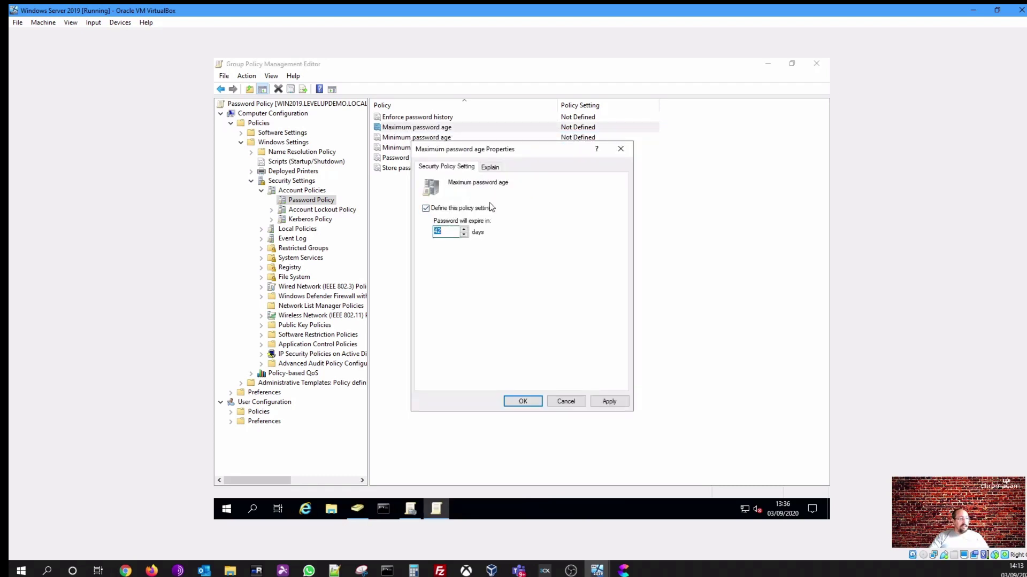
type("90")
left_click(526, 401)
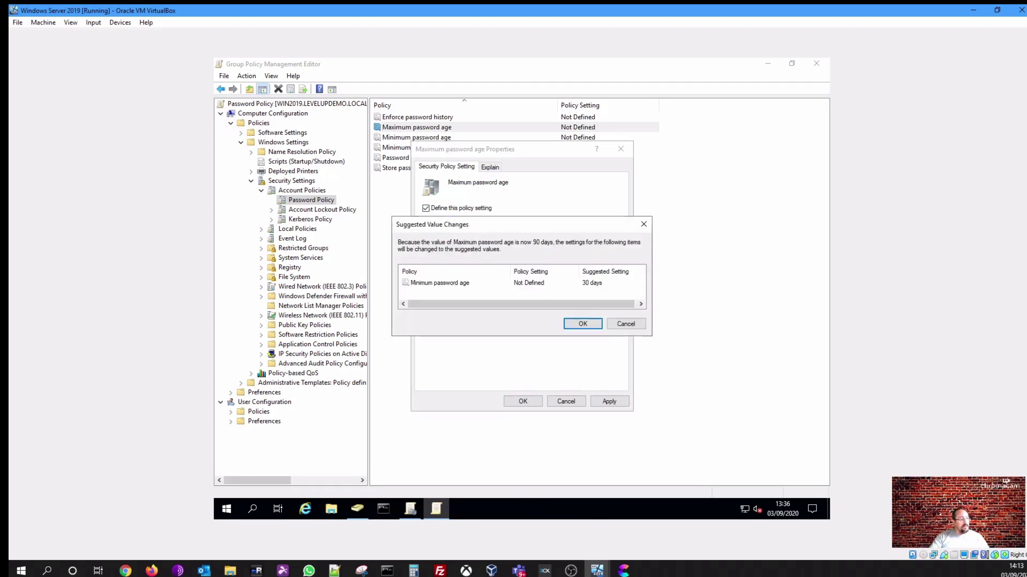
left_click(583, 324)
double_click(443, 138)
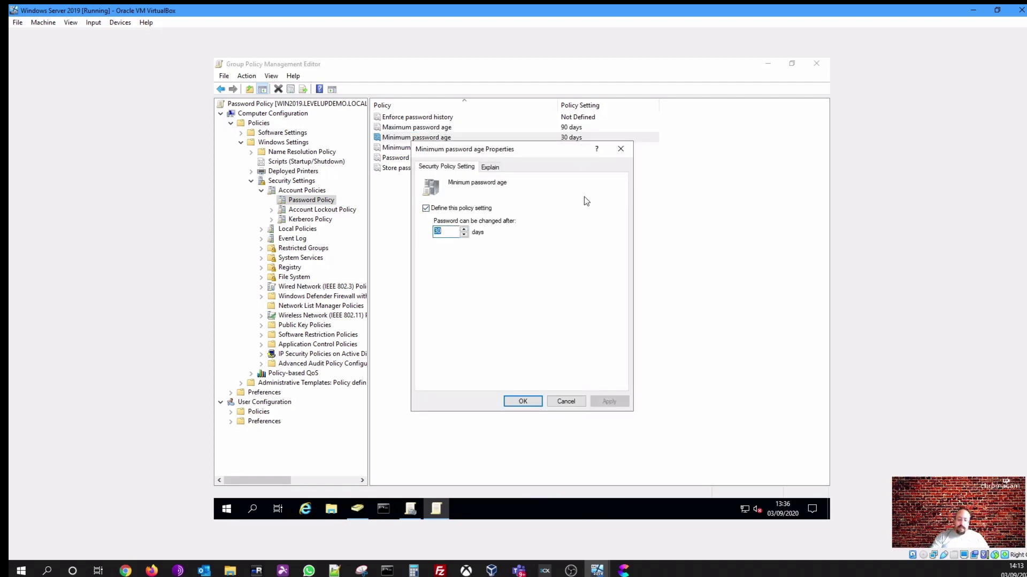
type("1")
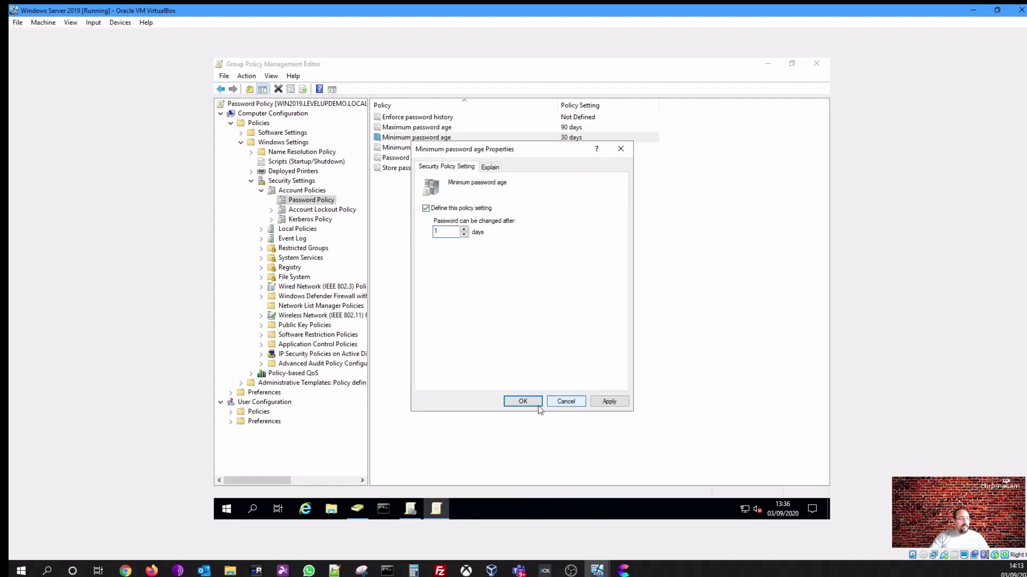
left_click(526, 402)
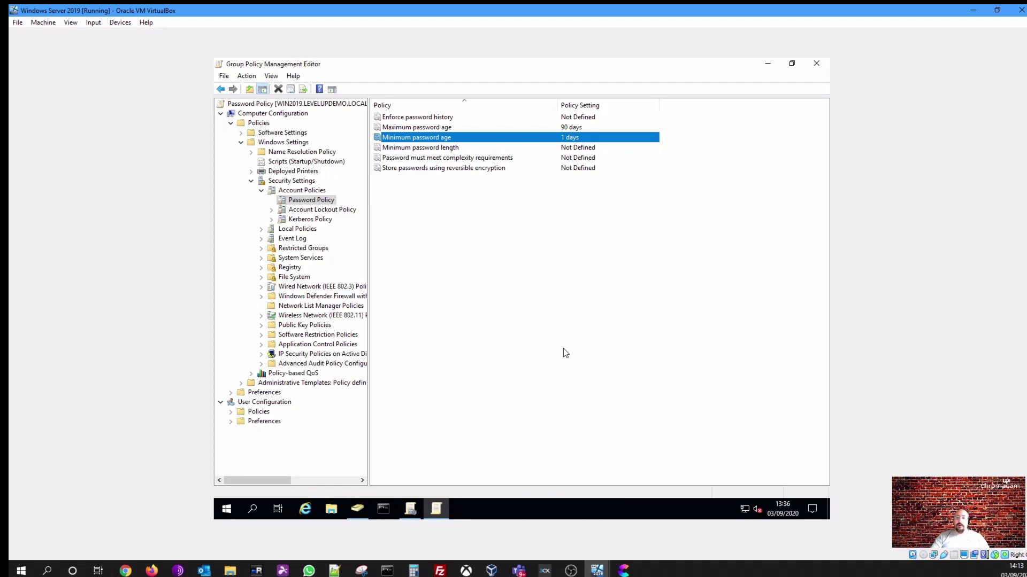
Define Minimum password length as 8 characters
left_click(435, 151)
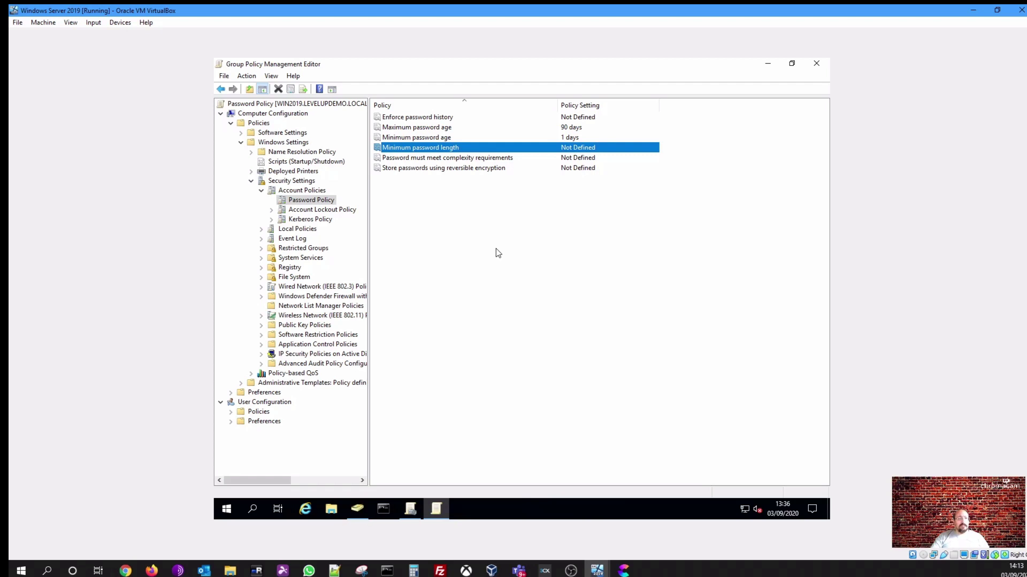
double_click(460, 151)
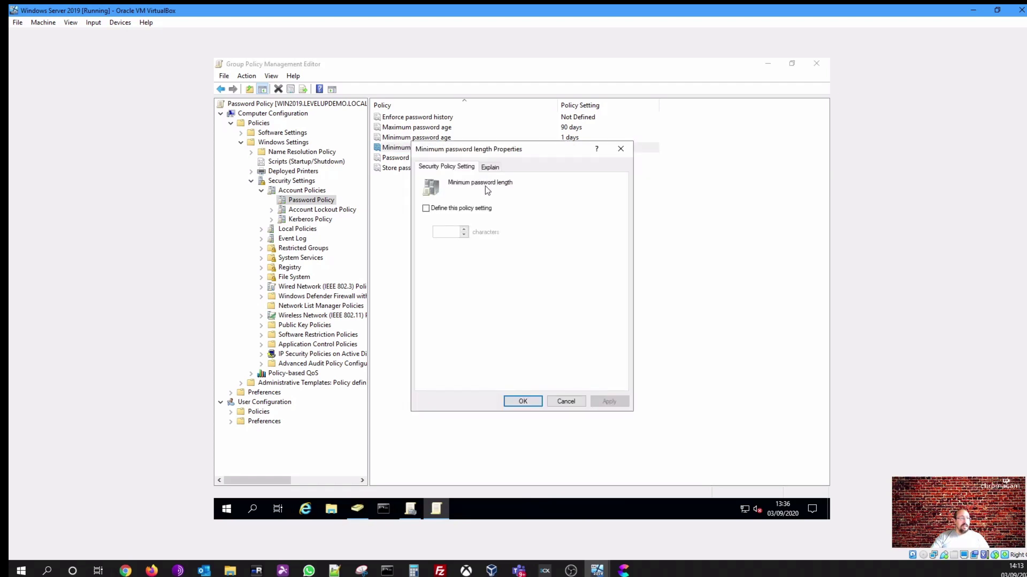
left_click(478, 212)
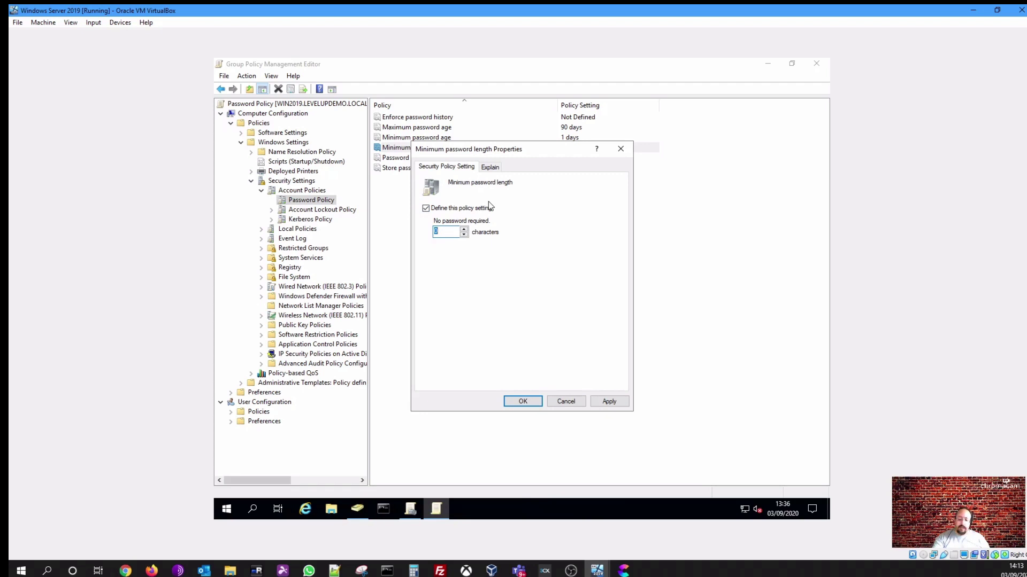
type("8")
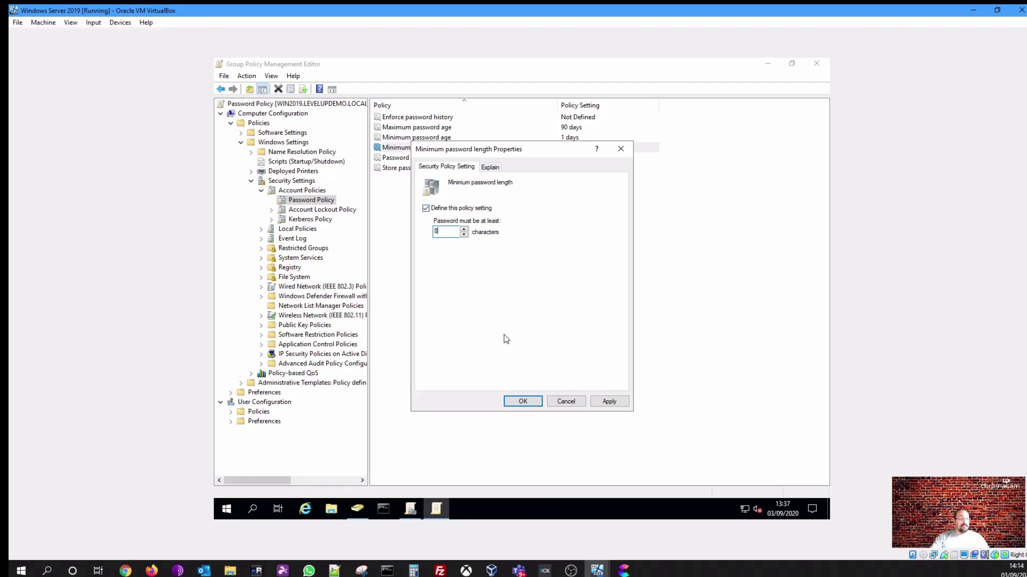
left_click(512, 402)
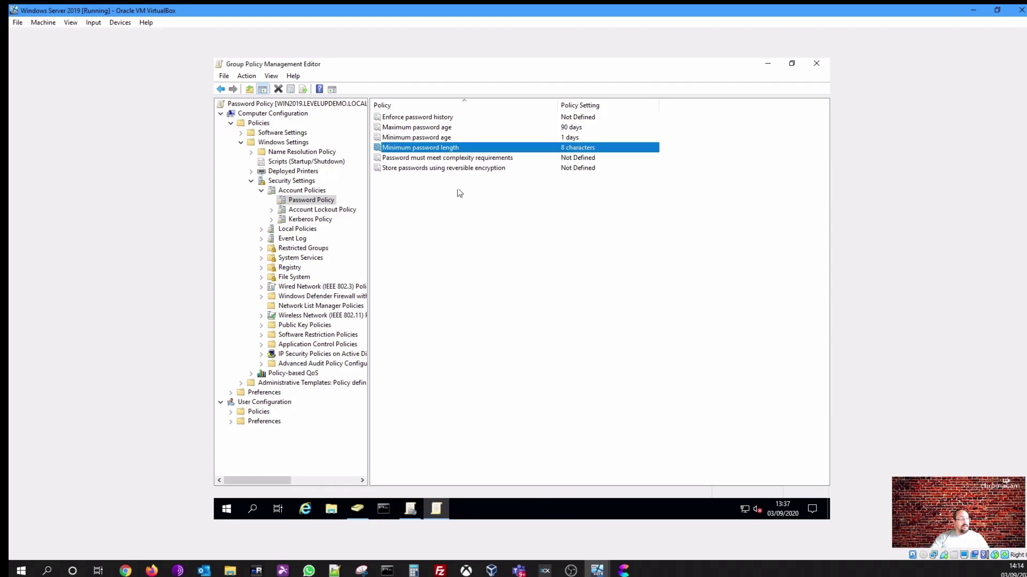
left_click(455, 159)
Define 'Password must meet complexity requirements' and set it to Enabled
double_click(456, 161)
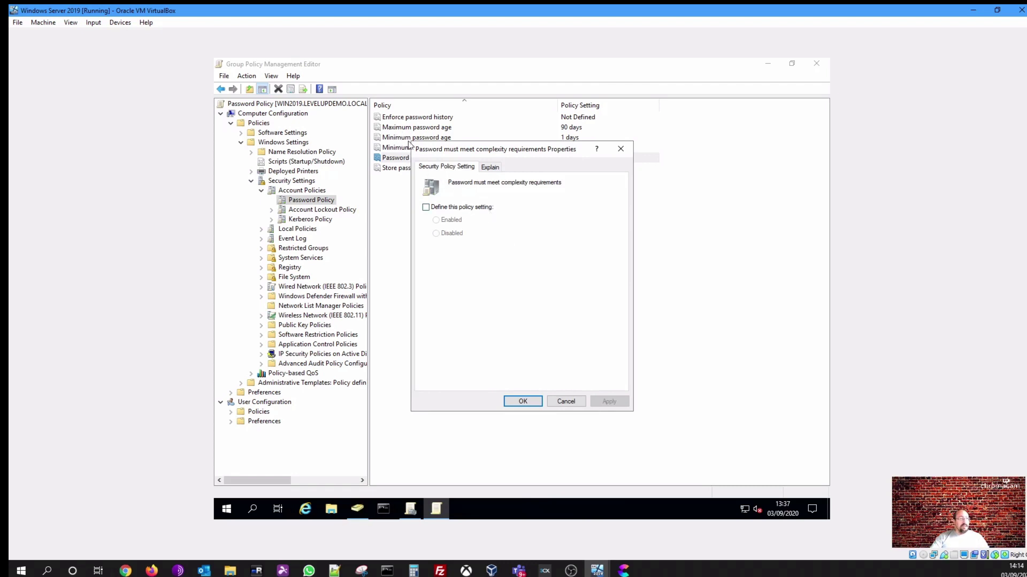
left_click(480, 213)
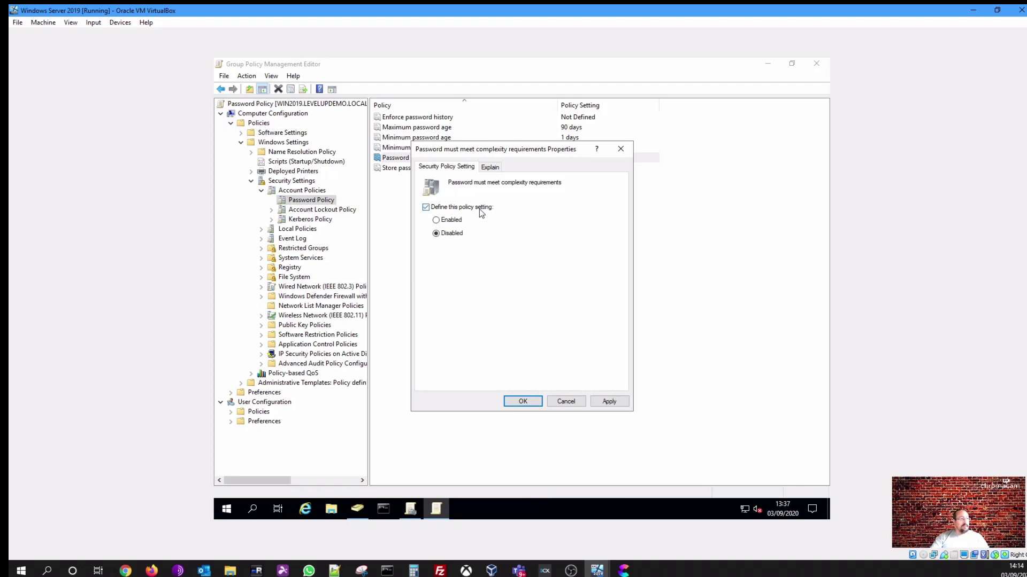
left_click(453, 221)
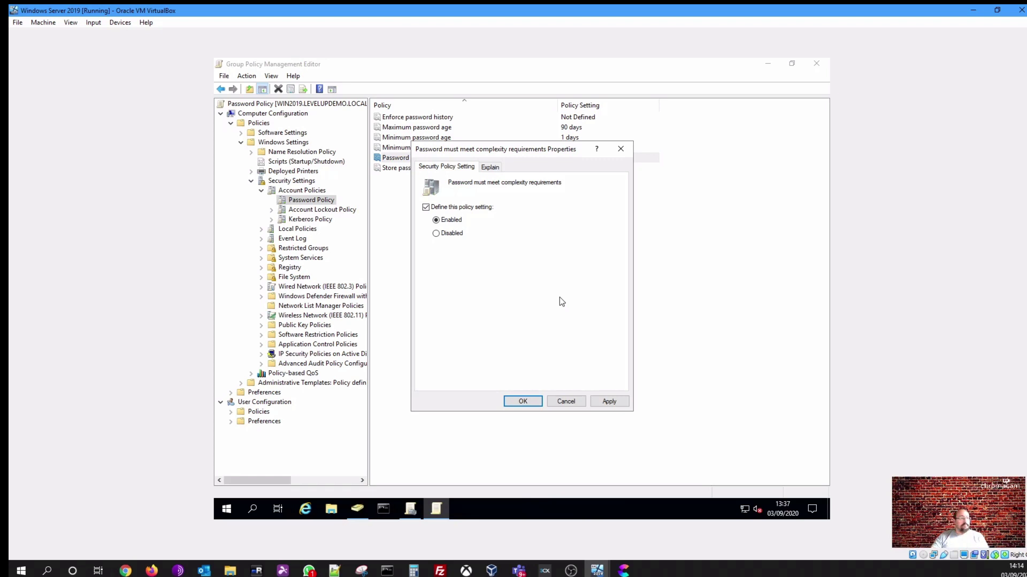
left_click(518, 402)
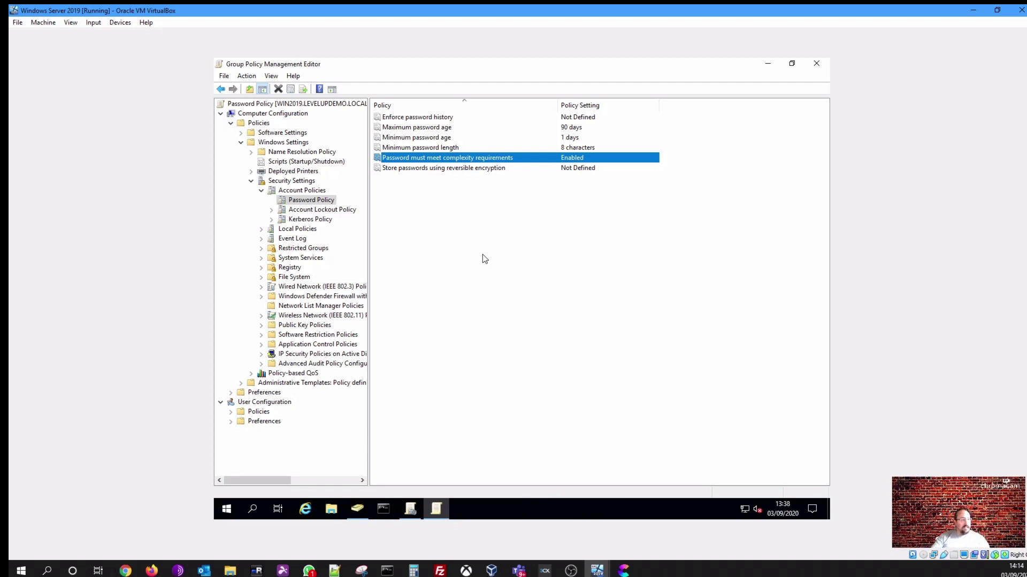
Close the policy editor and refresh the Password Policy settings report
left_click(815, 65)
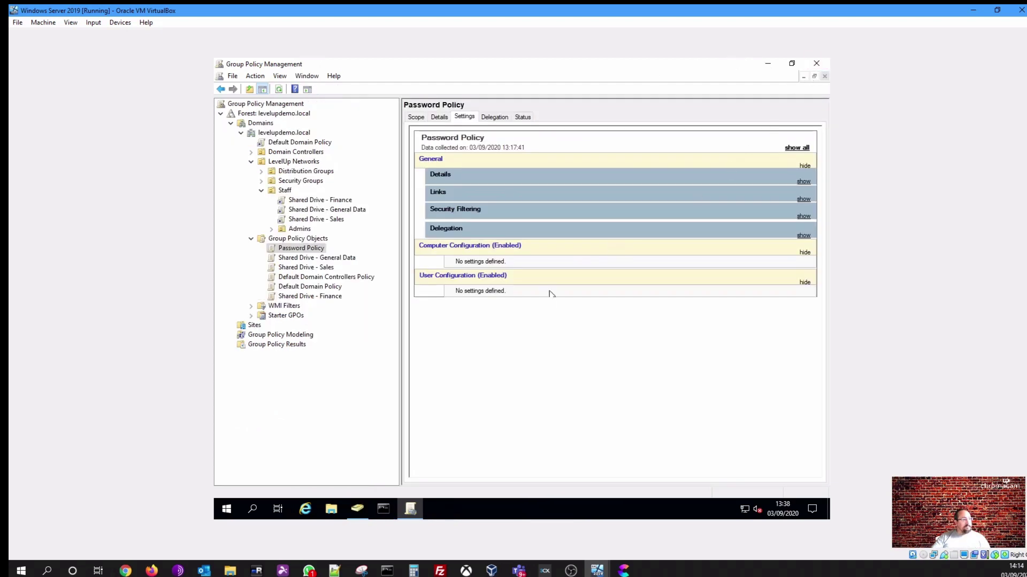
right_click(509, 325)
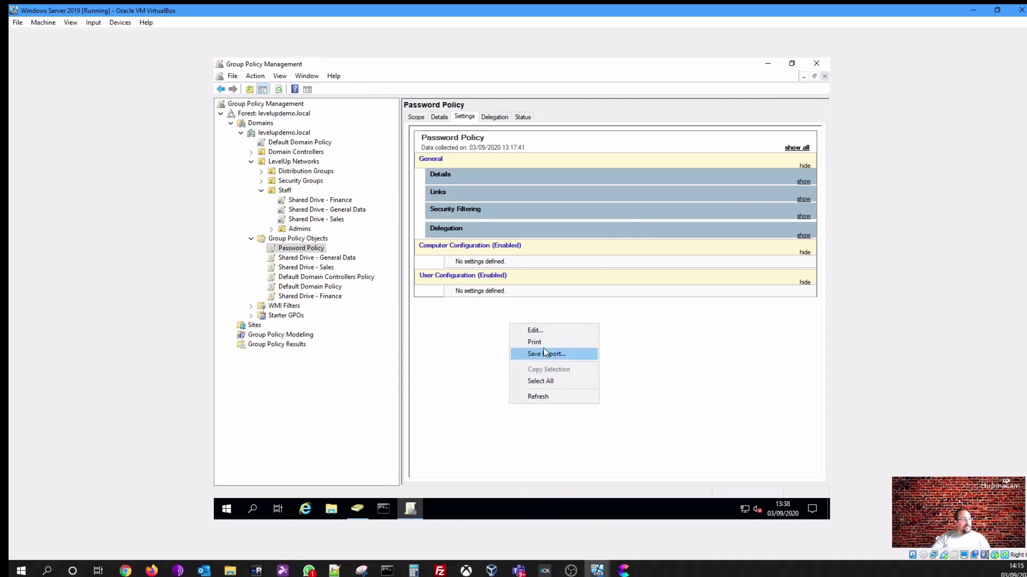
left_click(542, 396)
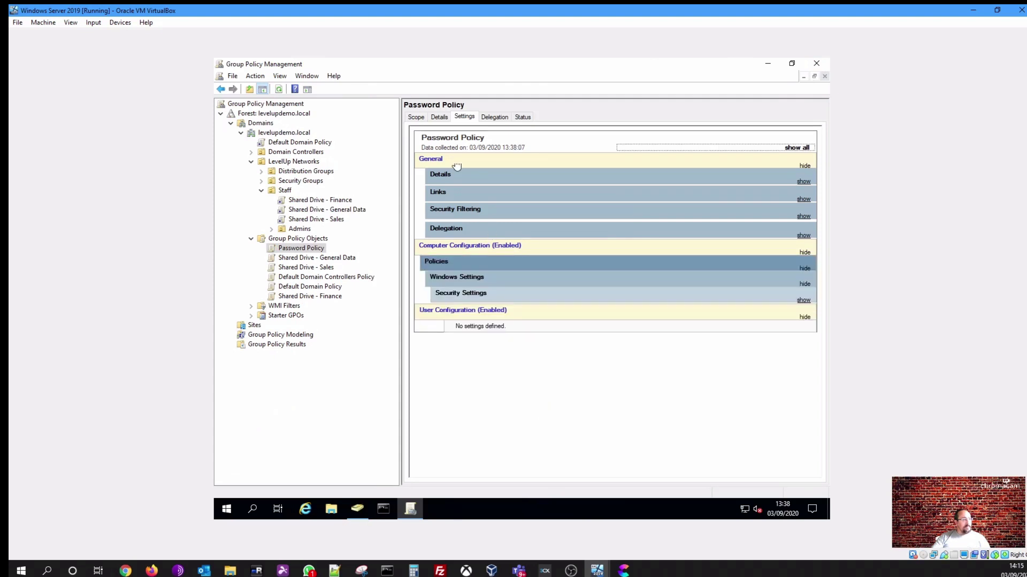
Link the Password Policy GPO to the Staff OU from its Scope view
left_click(417, 117)
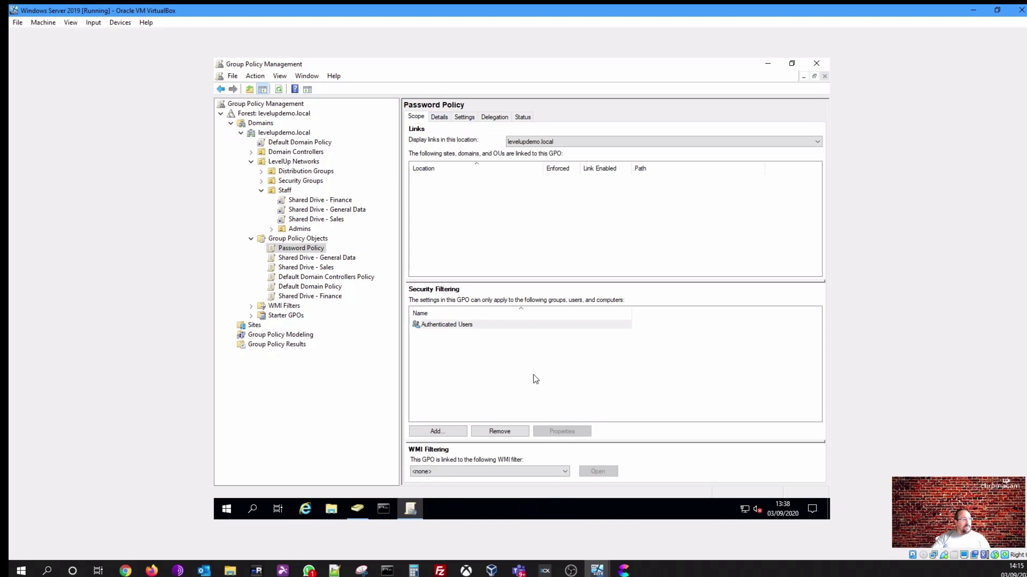
left_click(443, 325)
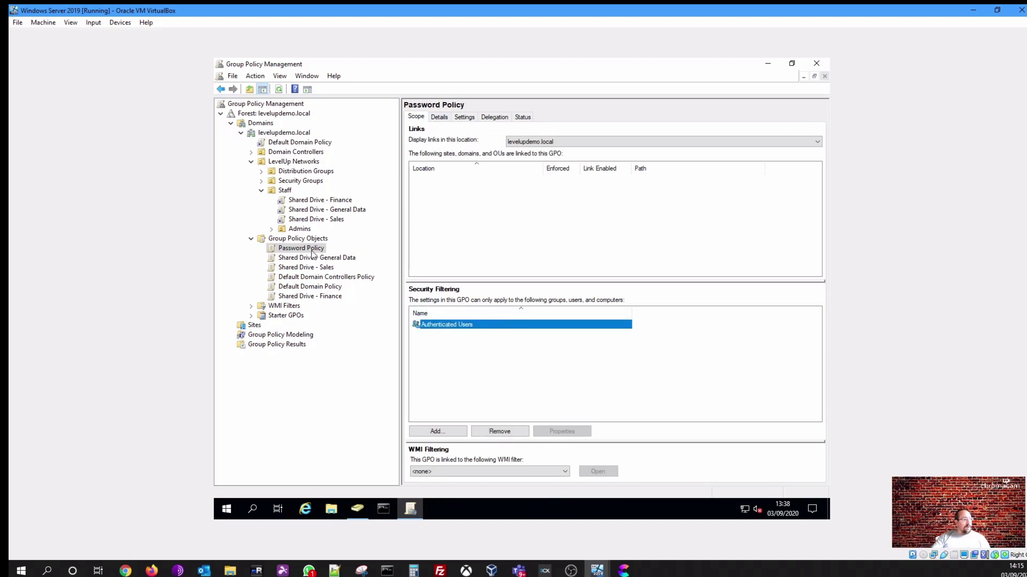
left_click_drag(312, 250, 290, 192)
left_click(556, 306)
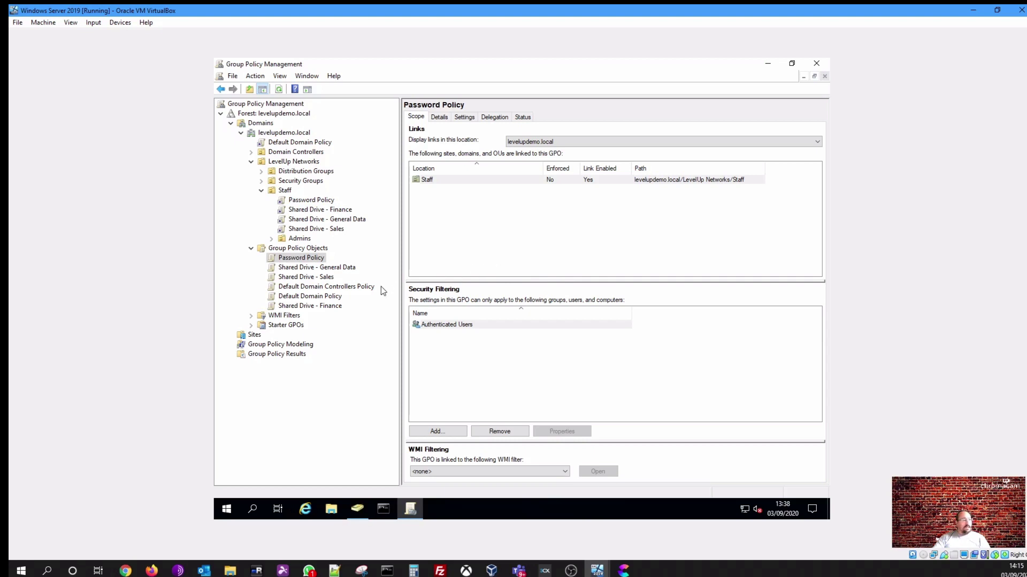
Launch the Group Policy Results Wizard and move past its welcome page
left_click(259, 357)
key("Up")
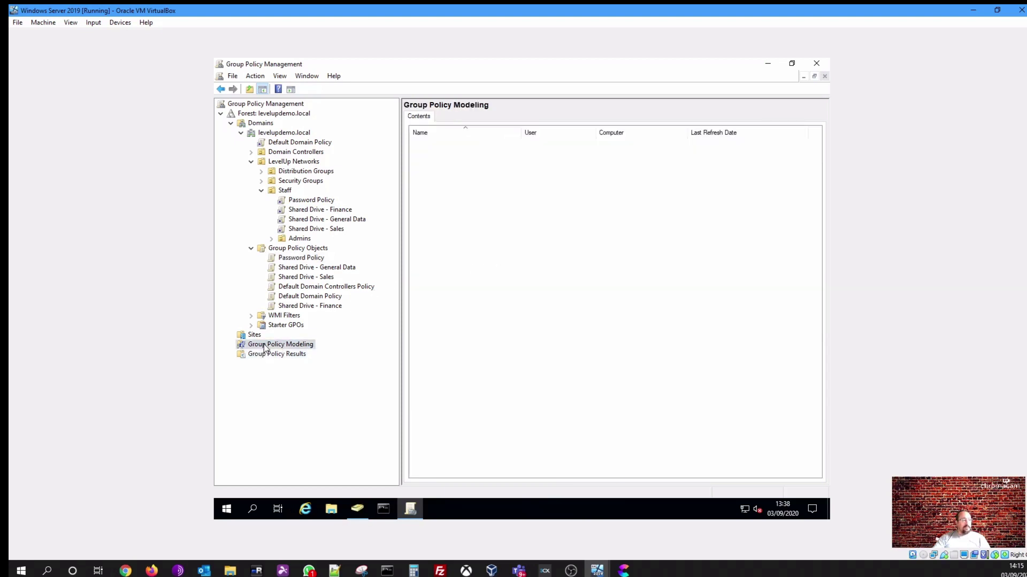
left_click(266, 356)
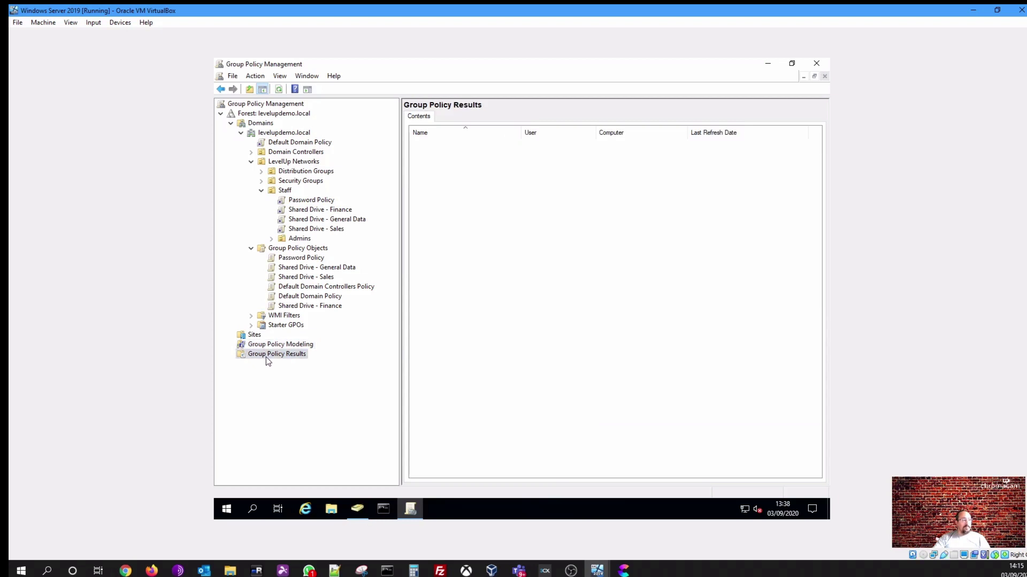
right_click(267, 361)
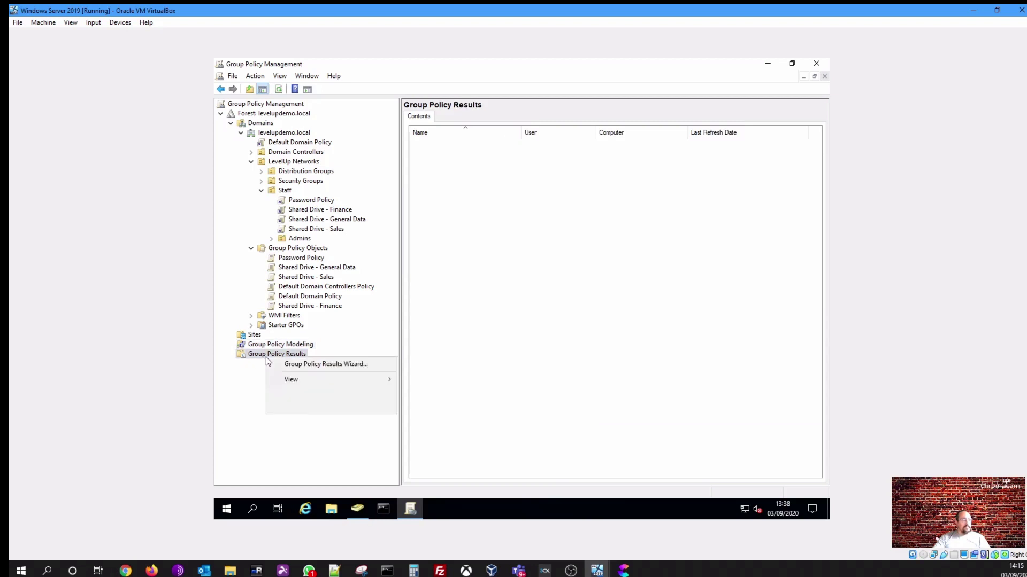
left_click(314, 365)
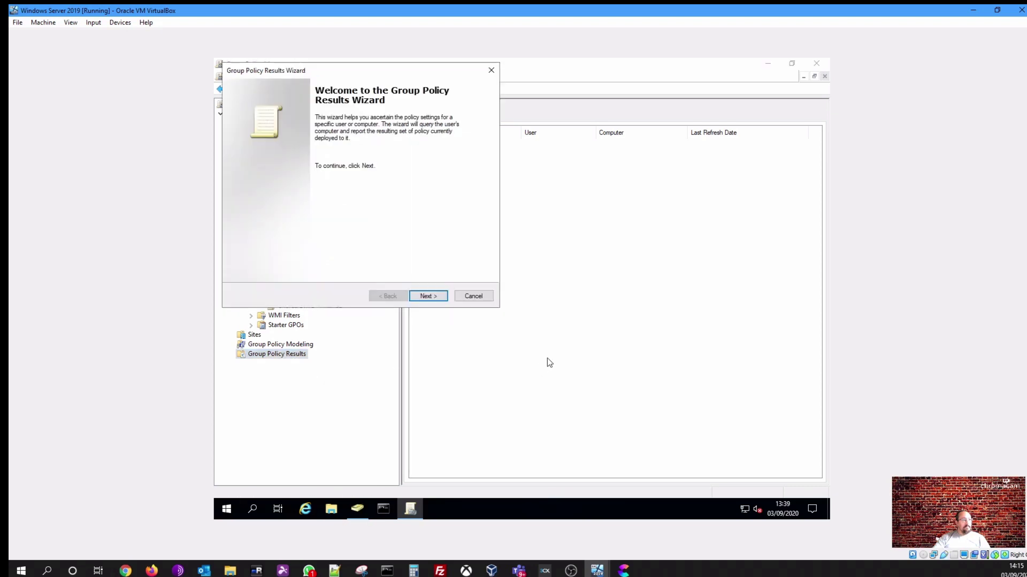
left_click_drag(362, 65, 485, 113)
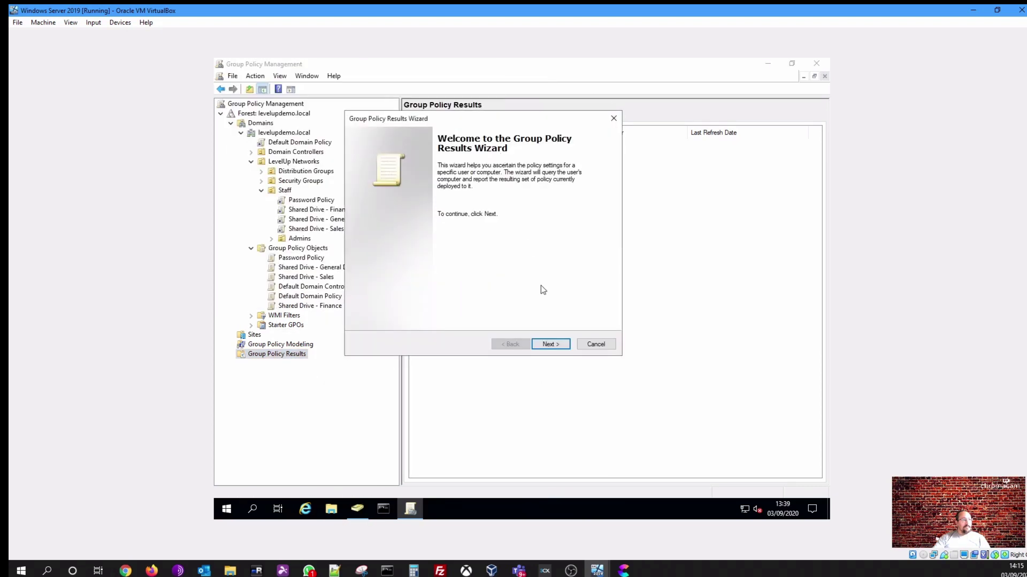
left_click(559, 342)
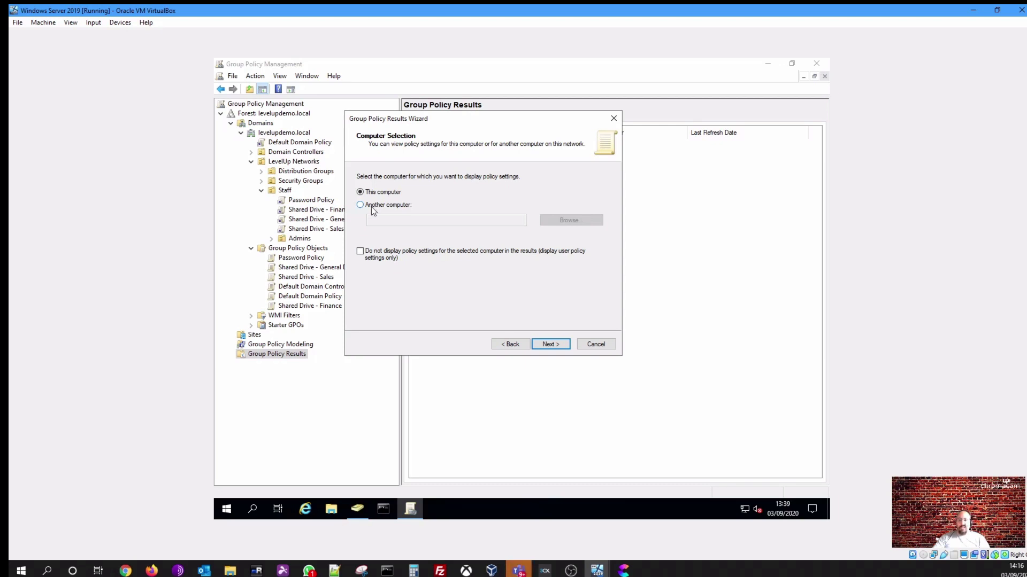
Target the wizard at another computer, DESKTOP-851JEP7, found via Advanced search
left_click(371, 206)
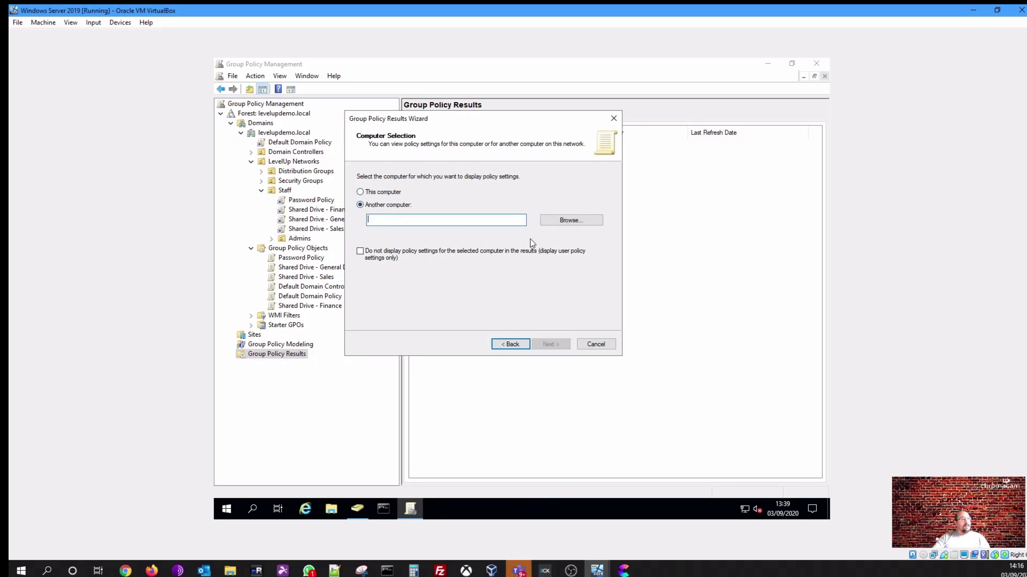
left_click(562, 221)
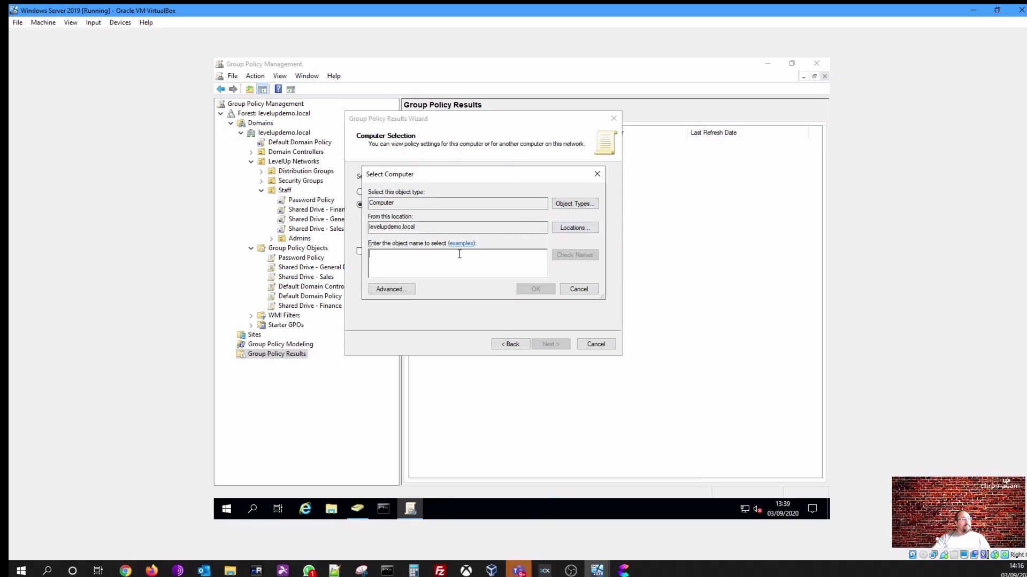
left_click(395, 289)
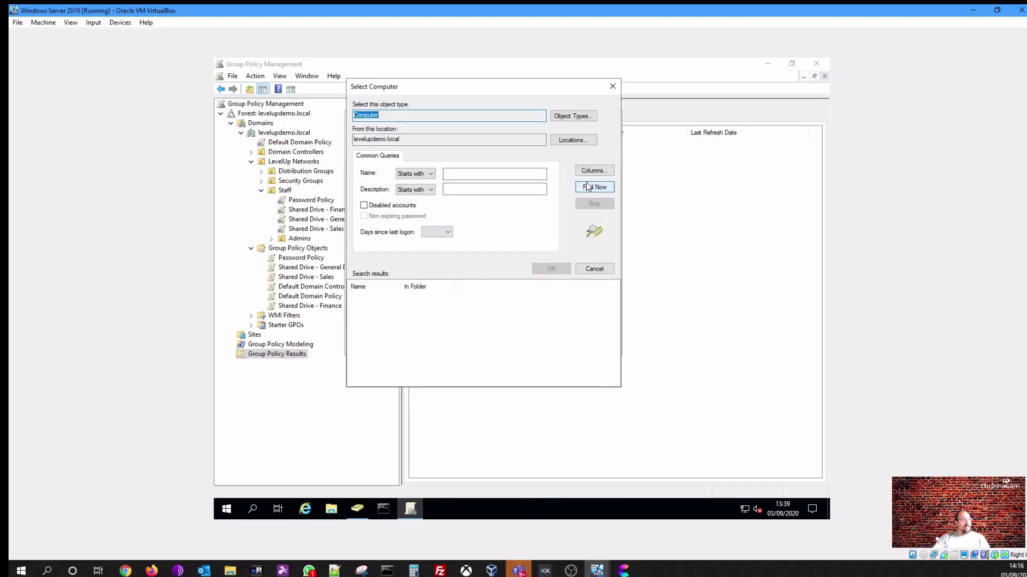
left_click(594, 187)
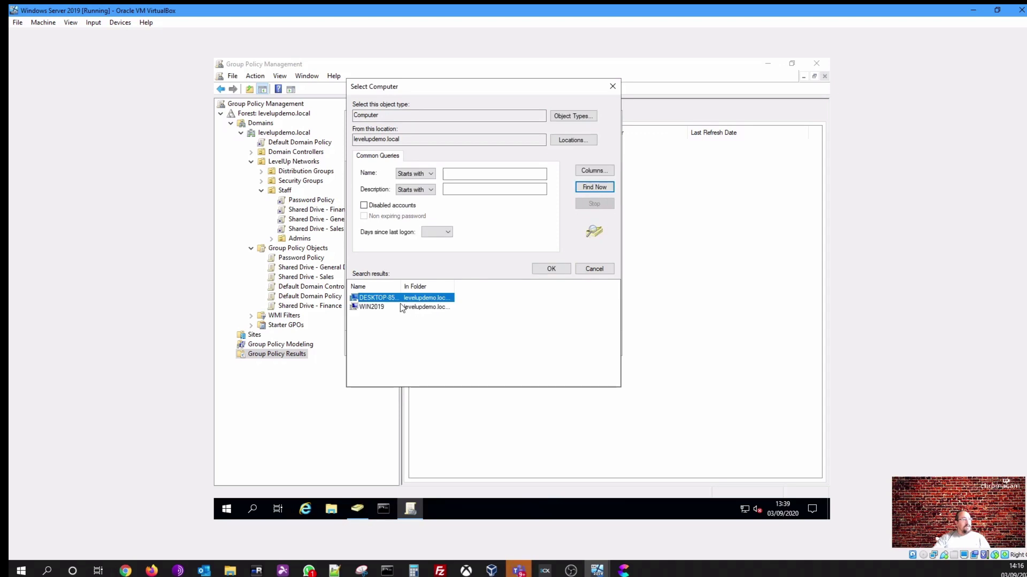
double_click(390, 297)
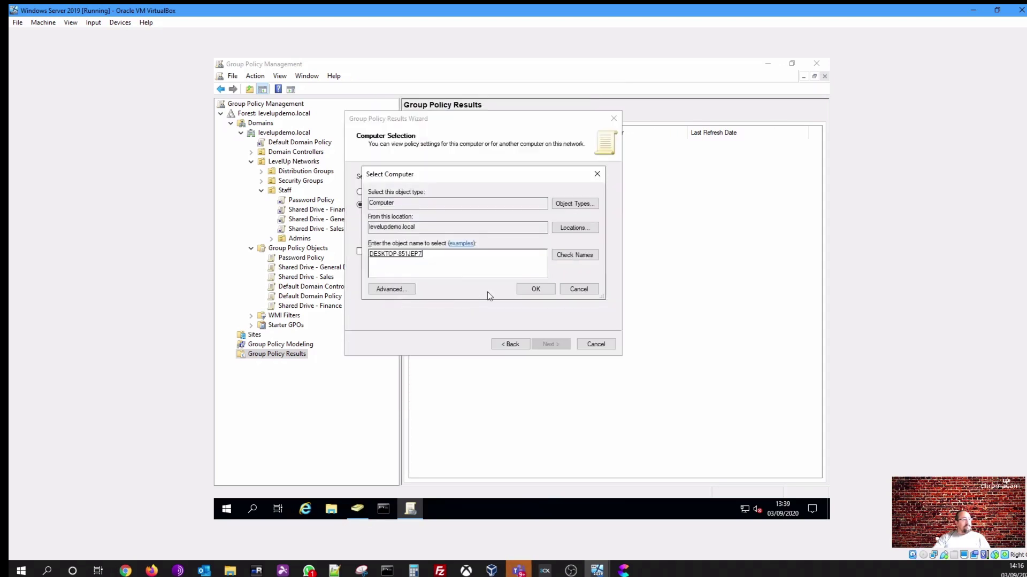
left_click(528, 289)
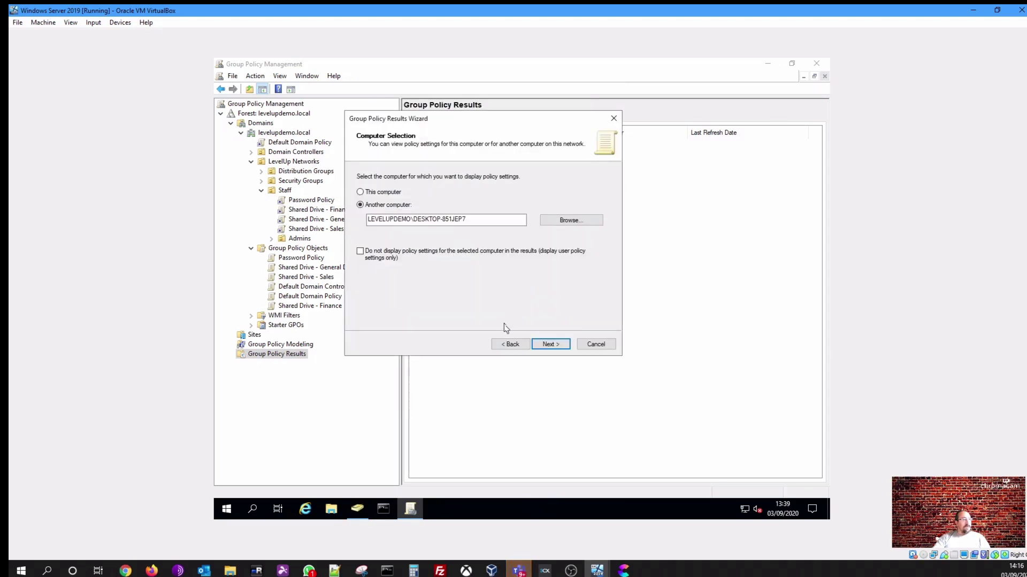
left_click(547, 343)
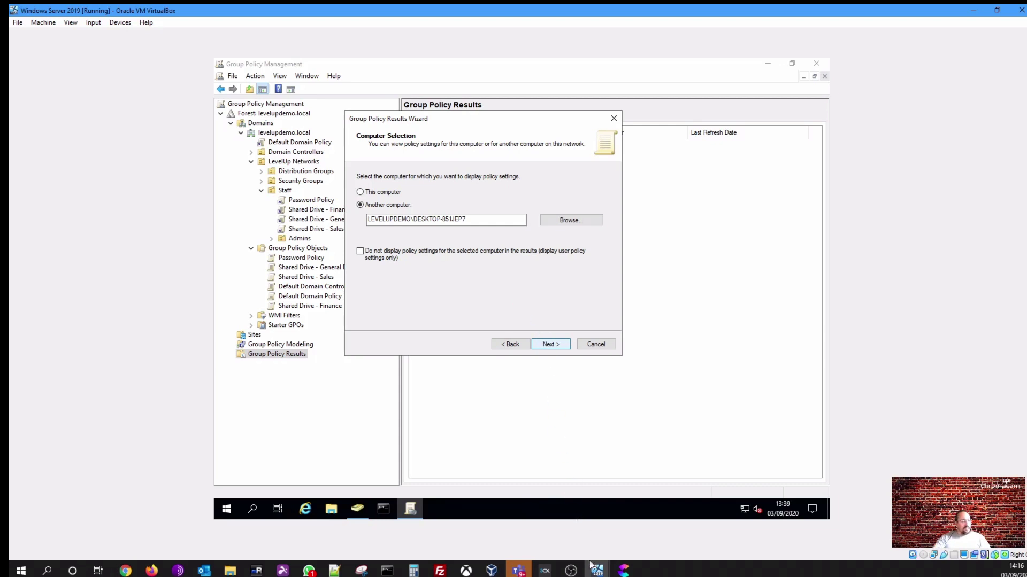
mouse_move(594, 571)
left_click(621, 537)
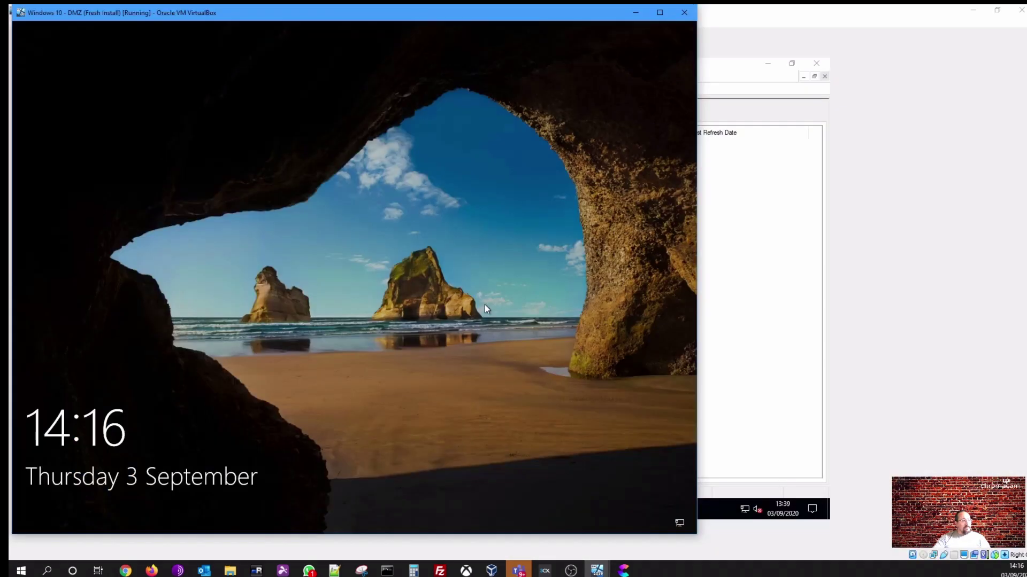
left_click(485, 305)
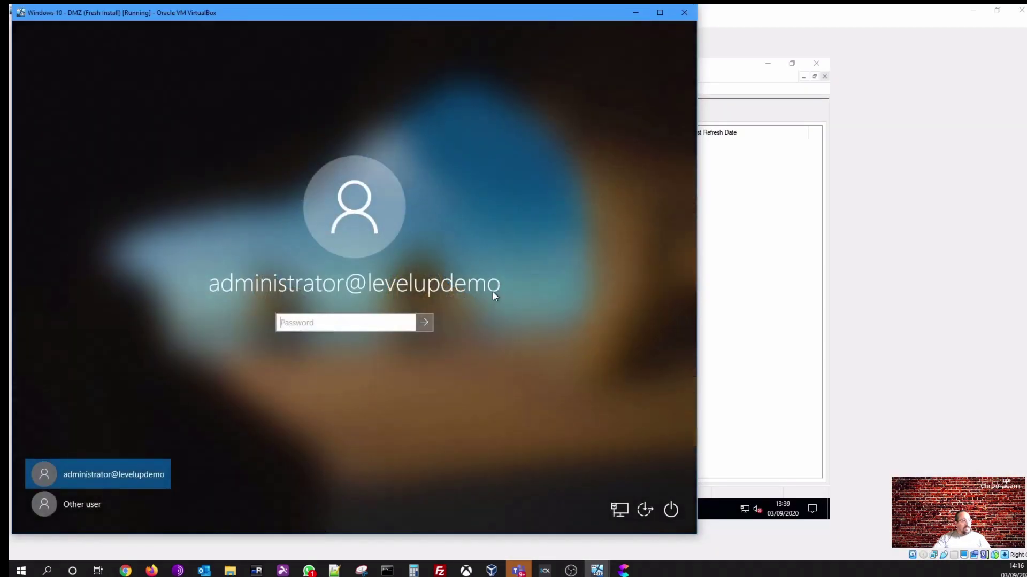
left_click(635, 12)
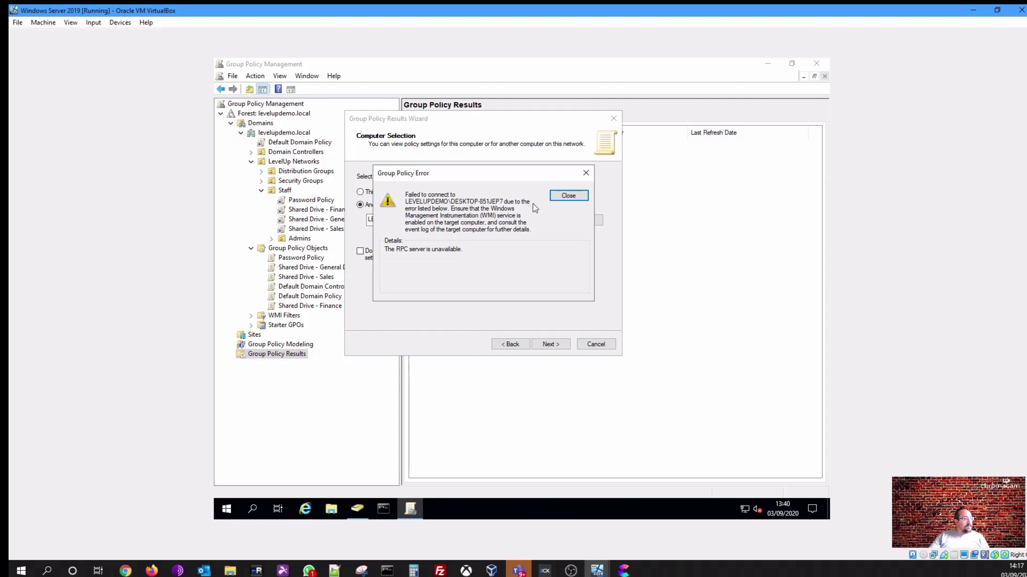
Close the Group Policy RPC error and cancel the Results Wizard
left_click(566, 197)
left_click(595, 343)
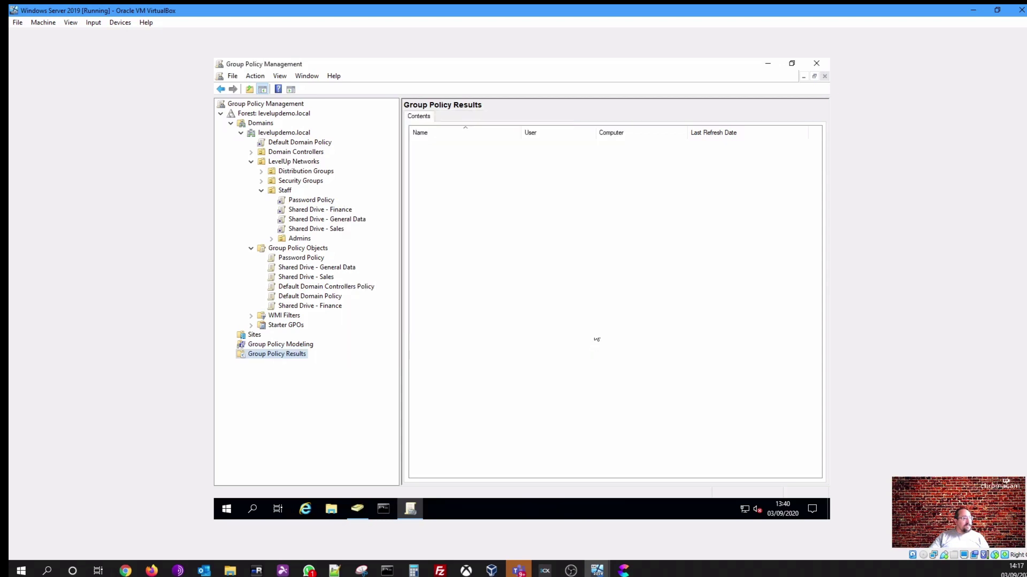
Close Group Policy Management and Active Directory Users and Computers
left_click(811, 68)
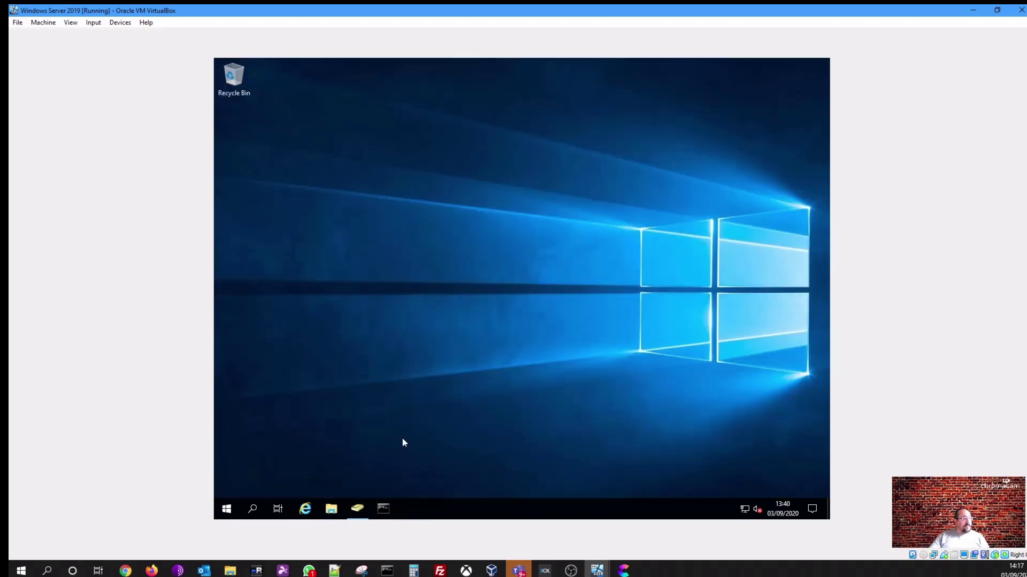
left_click(357, 508)
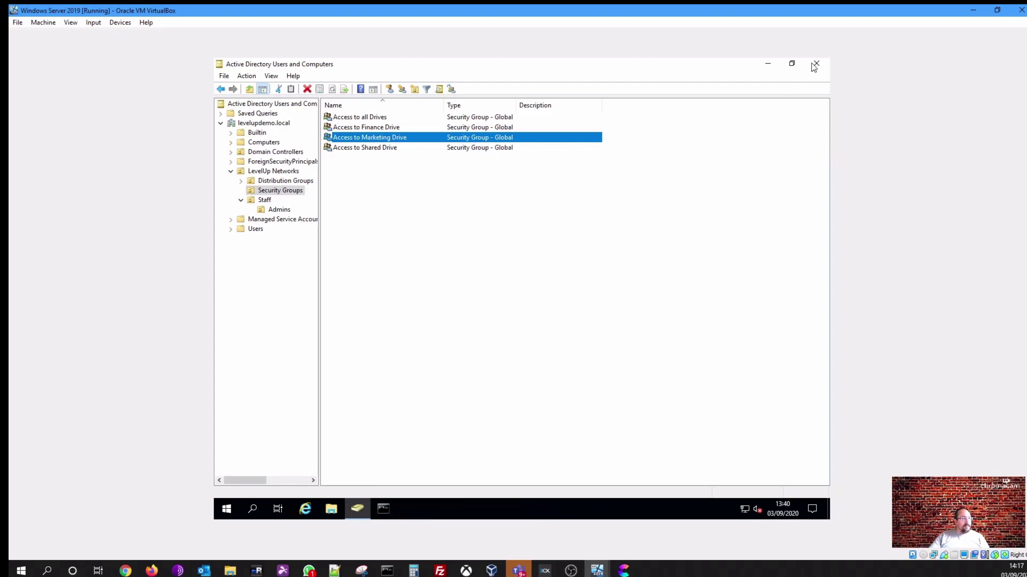
left_click(814, 66)
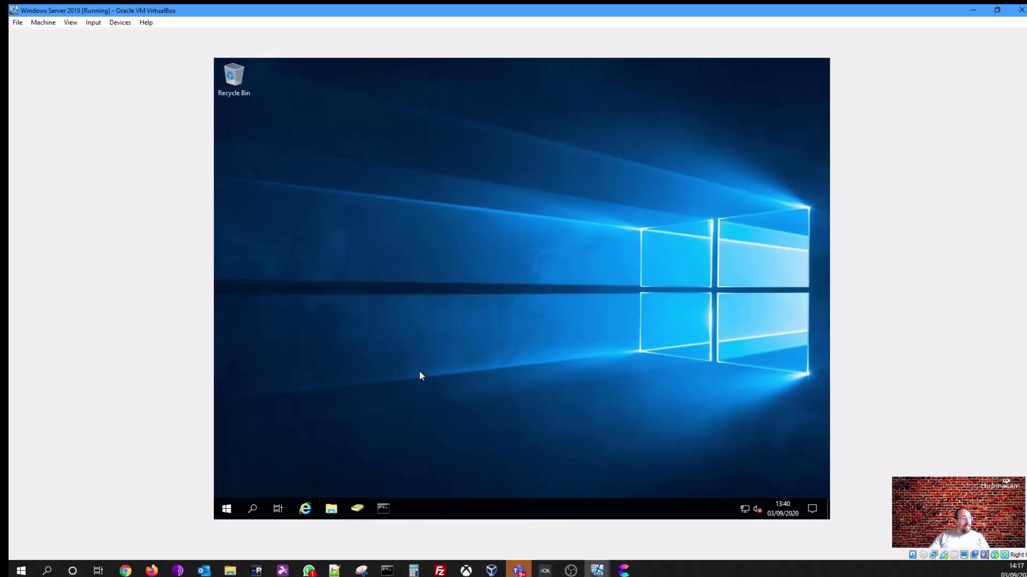
Run gpupdate /force in an elevated Command Prompt, then exit it
right_click(385, 512)
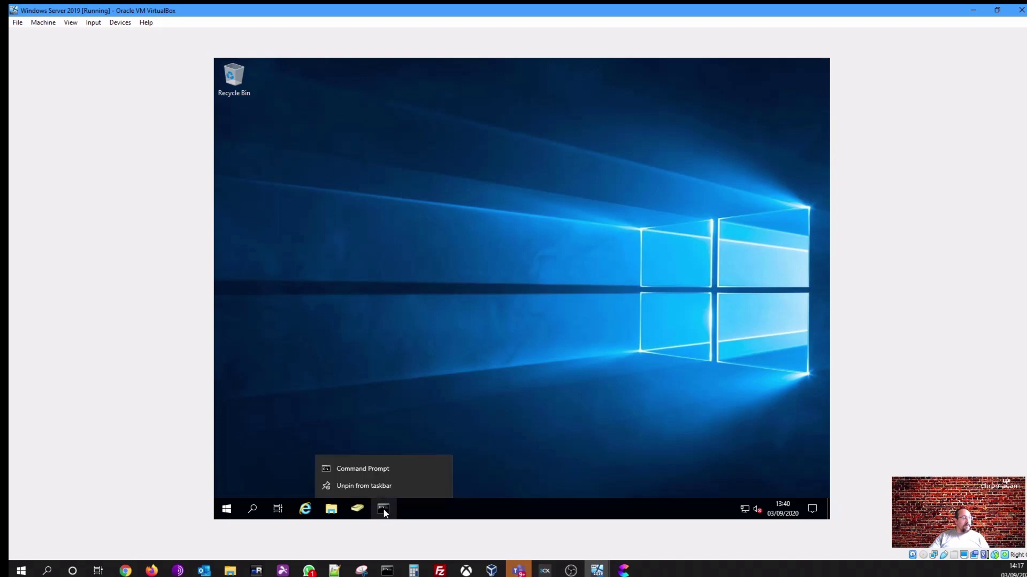
right_click(377, 473)
left_click(402, 418)
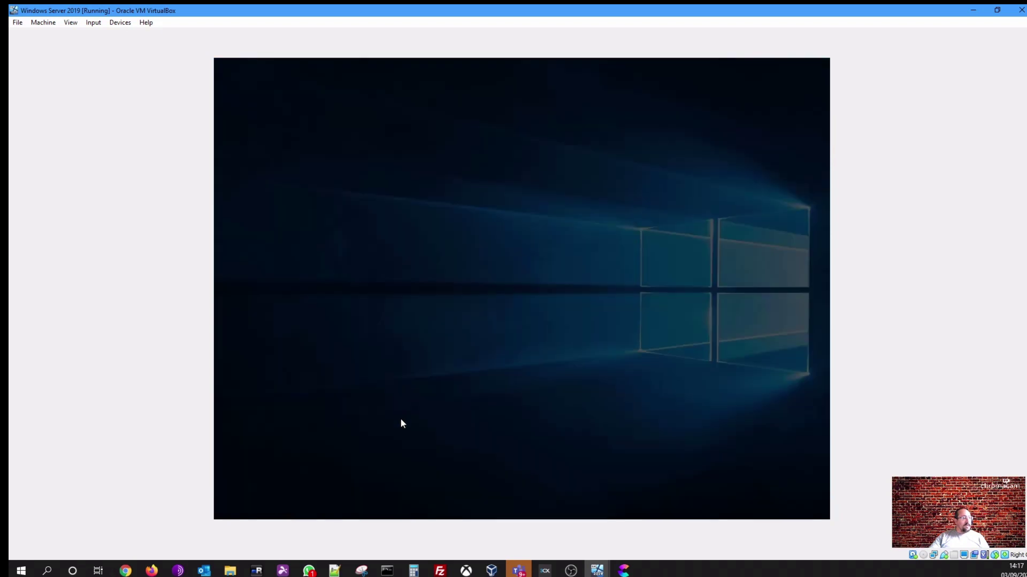
left_click(479, 354)
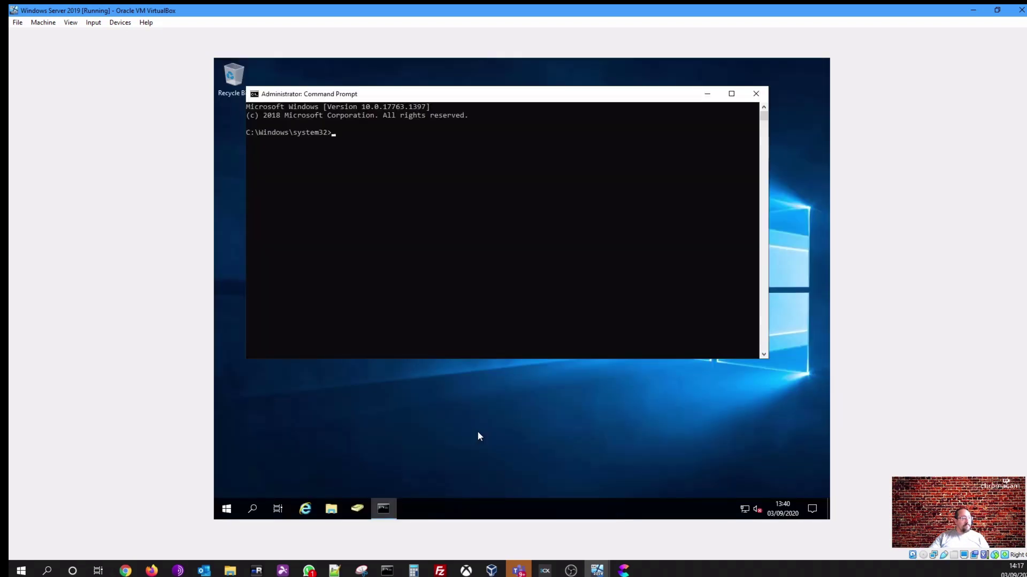
type("gpupdate")
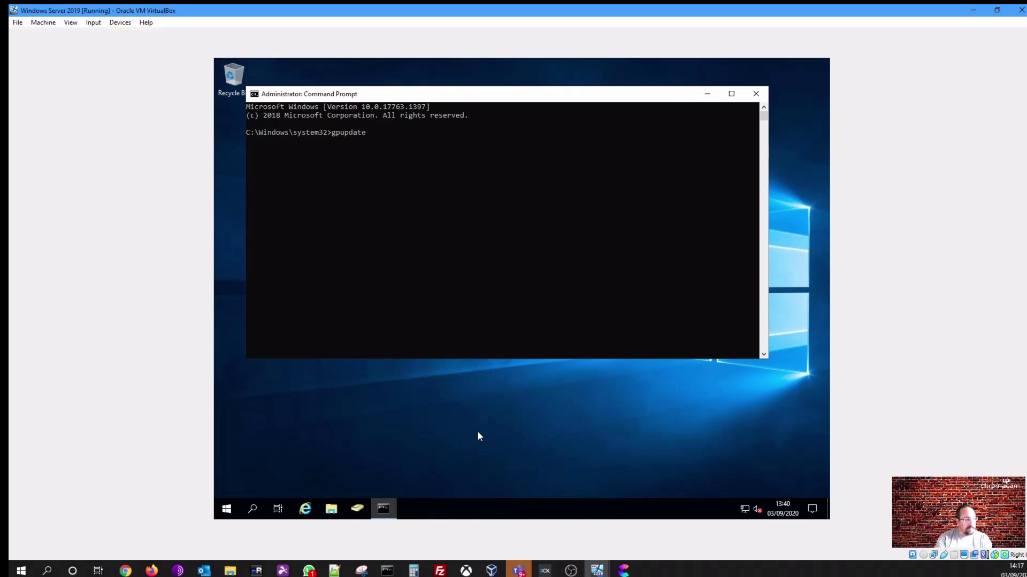
type(" /force")
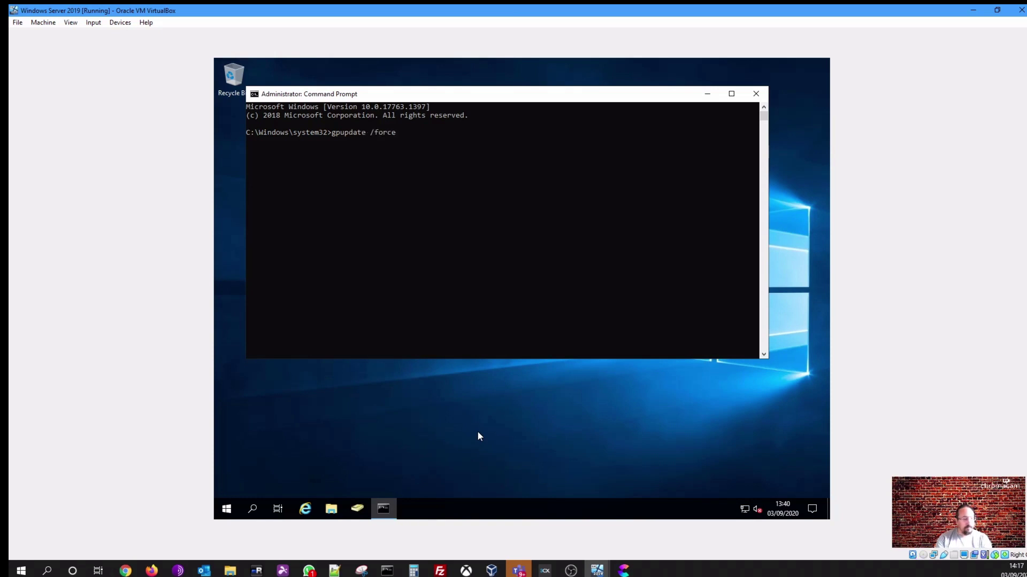
key("Return")
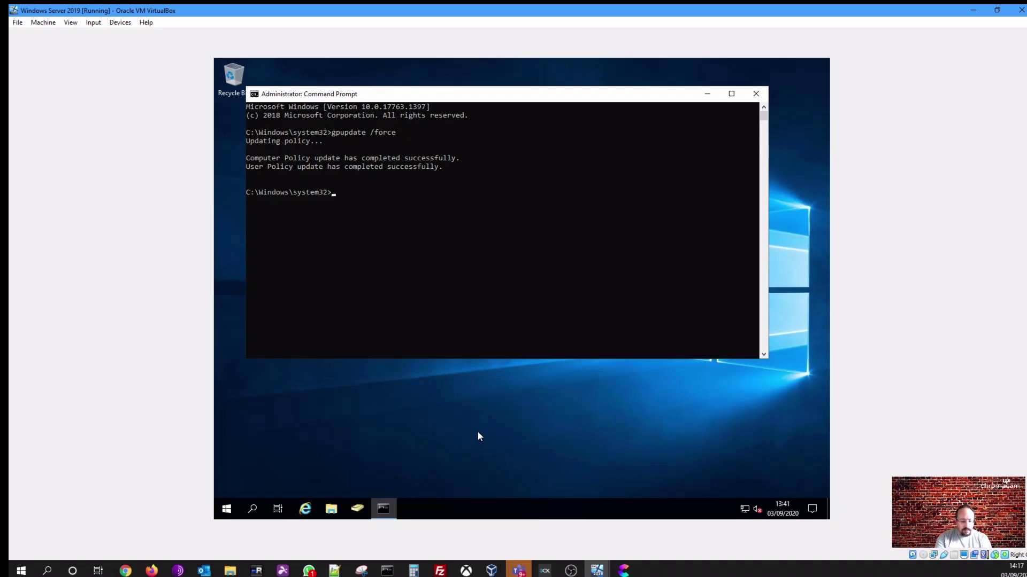
type("t")
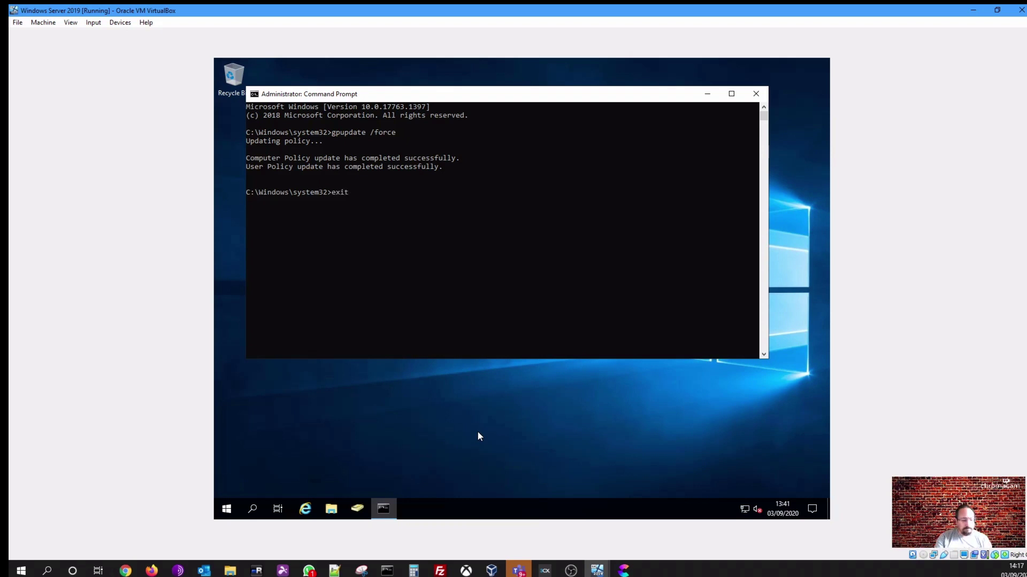
key("Return")
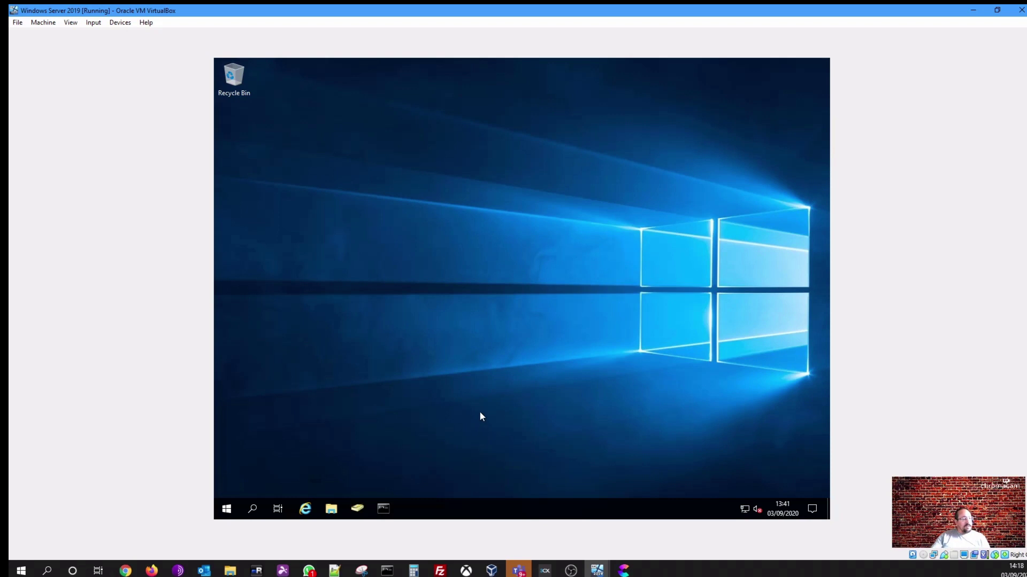
Restart the Windows 10 client VM and reposition its window while it boots
left_click(599, 570)
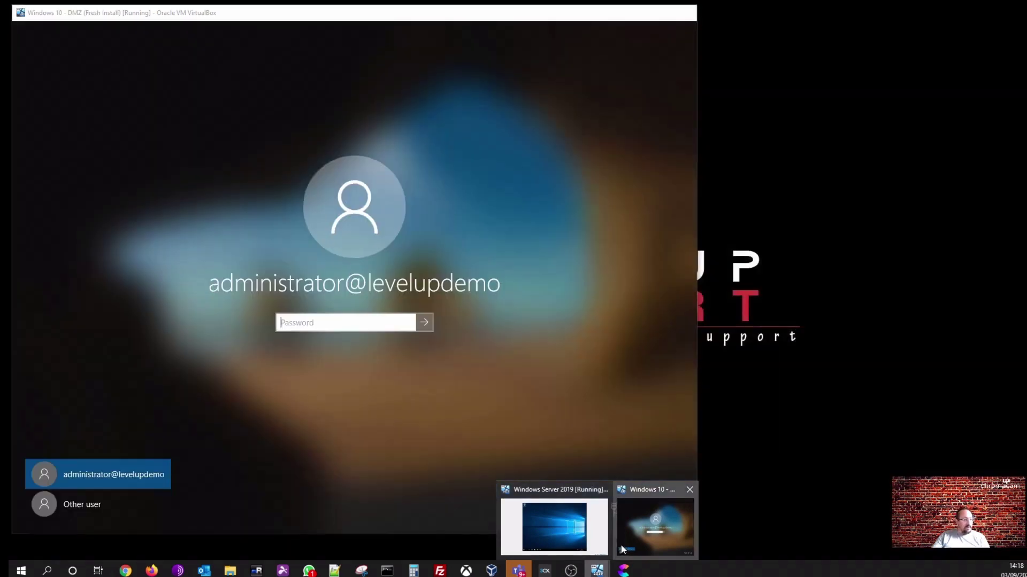
left_click(655, 527)
left_click(584, 430)
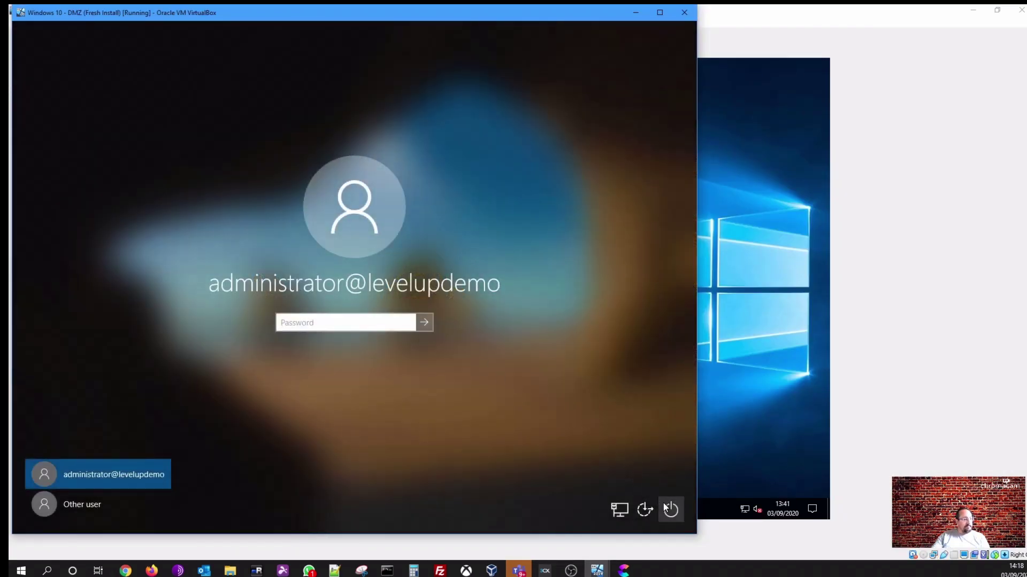
left_click(668, 508)
left_click(663, 484)
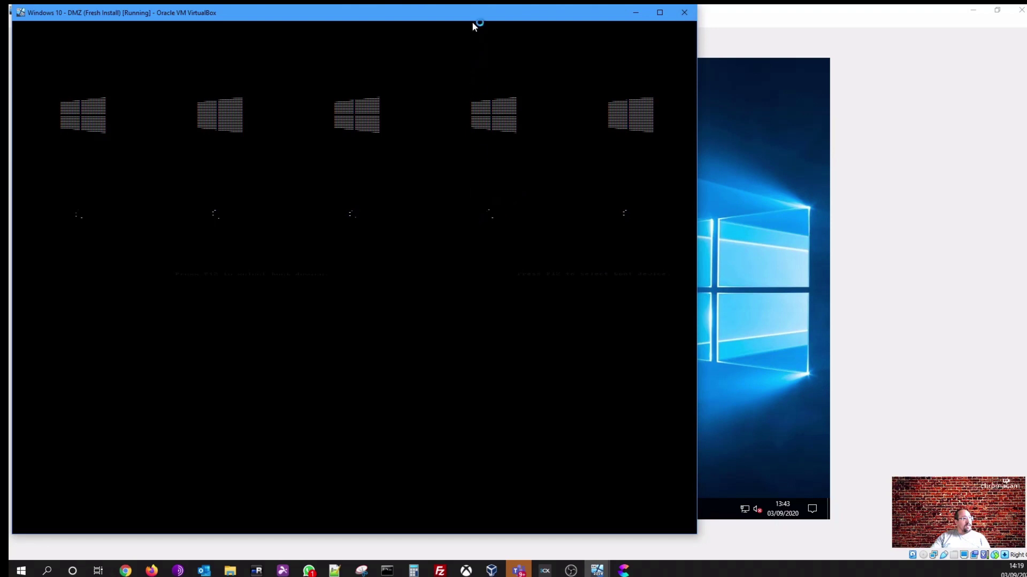
left_click_drag(474, 13, 639, 19)
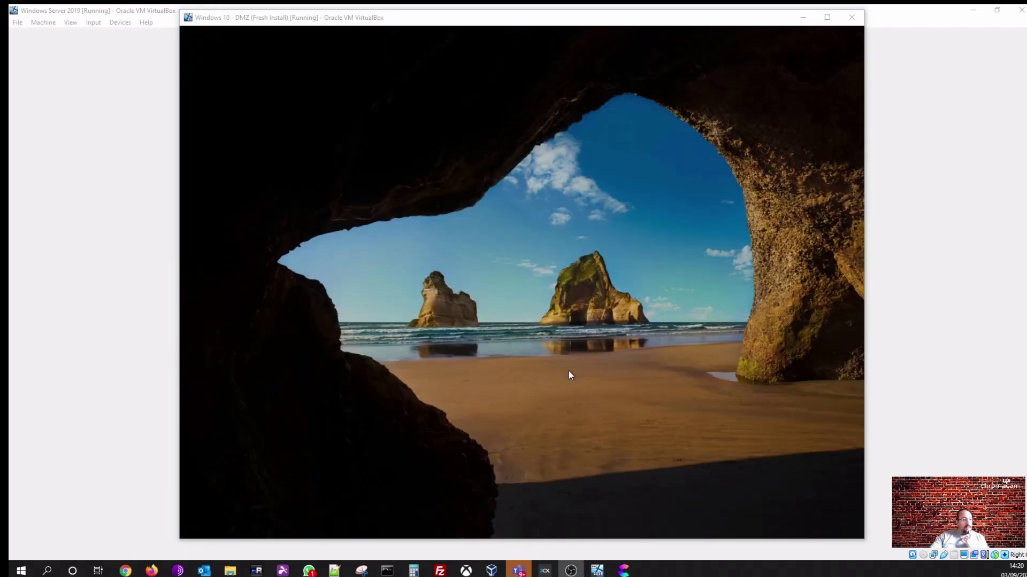
Choose Other user on the client and look up the Financial Controller's username in Staff OU
left_click(460, 303)
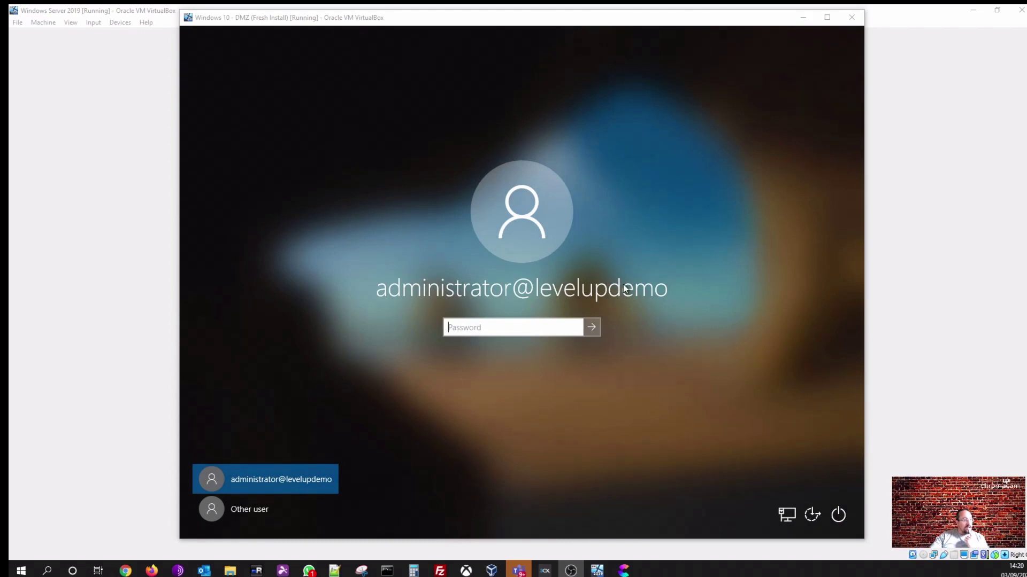
left_click(247, 510)
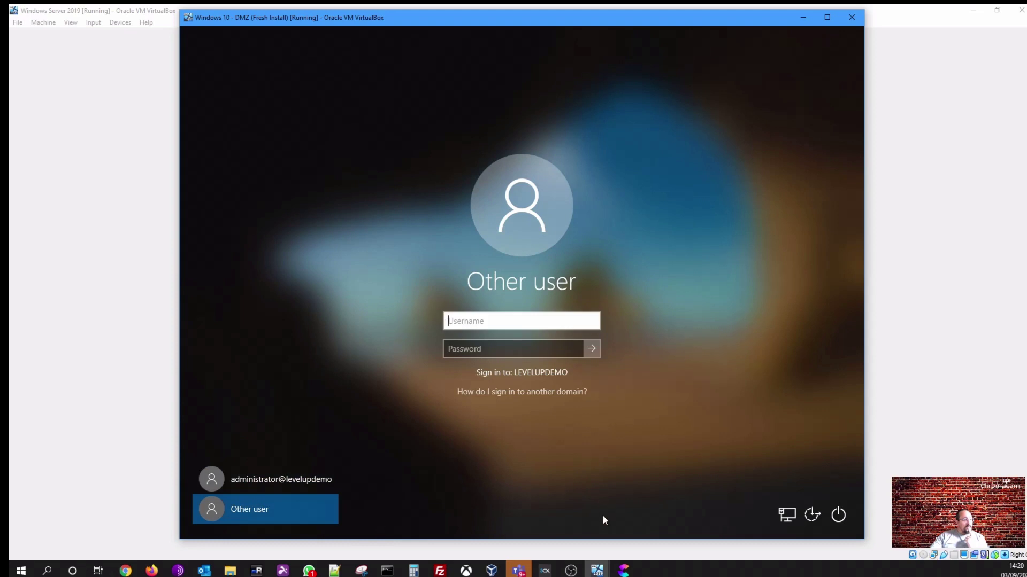
mouse_move(599, 572)
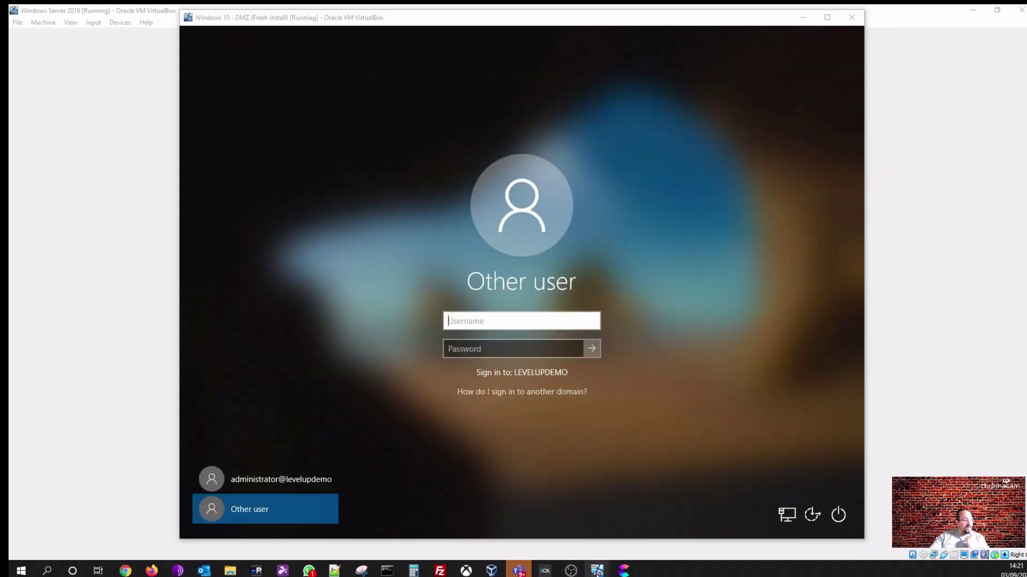
left_click(544, 537)
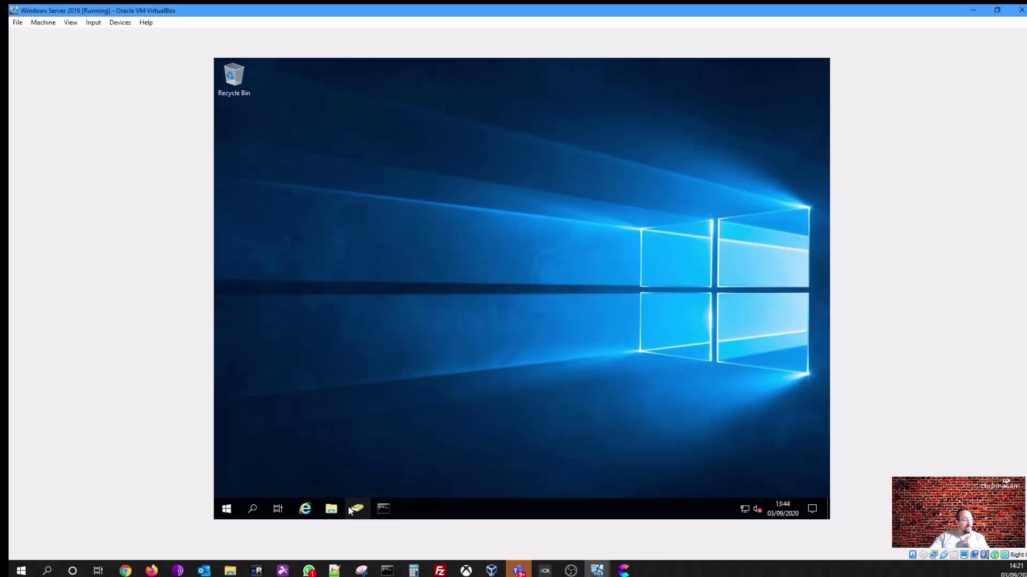
left_click(350, 510)
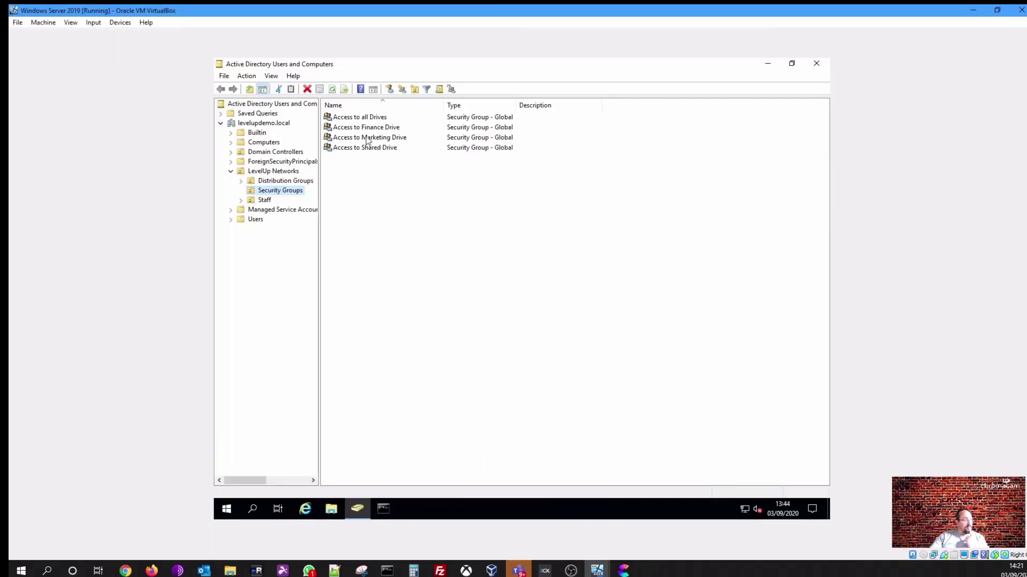
left_click(265, 200)
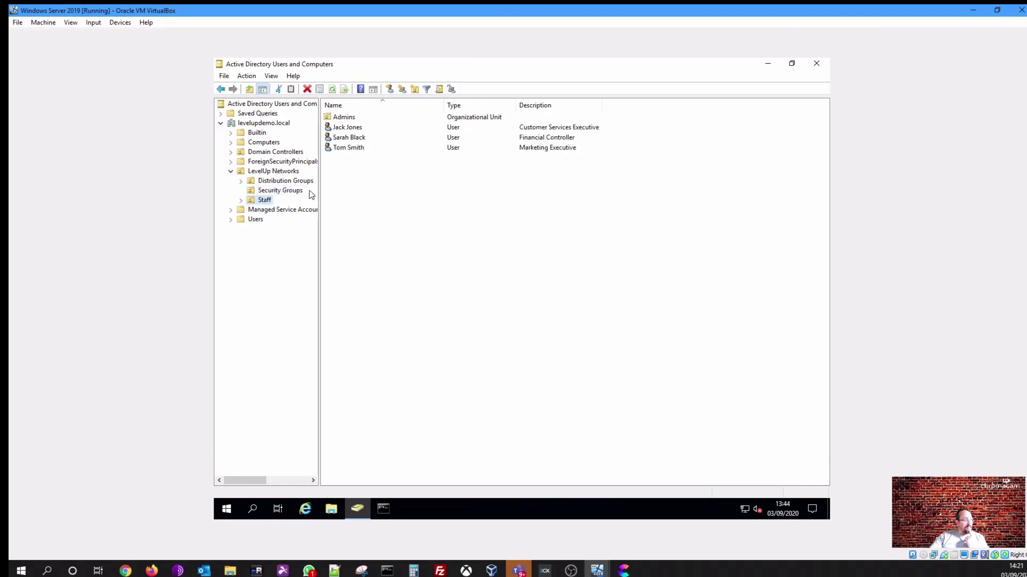
left_click(351, 140)
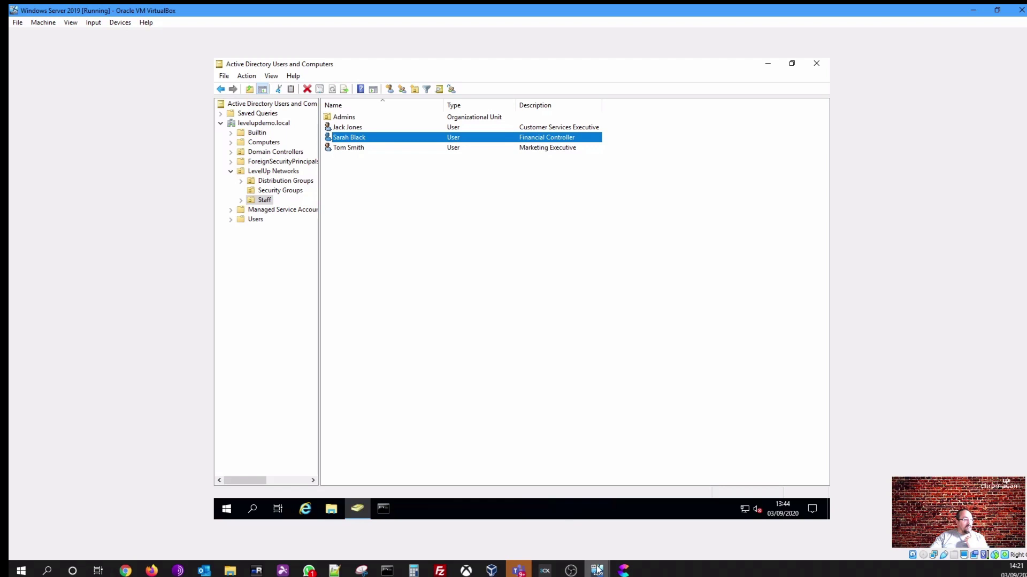
mouse_move(598, 571)
left_click(655, 521)
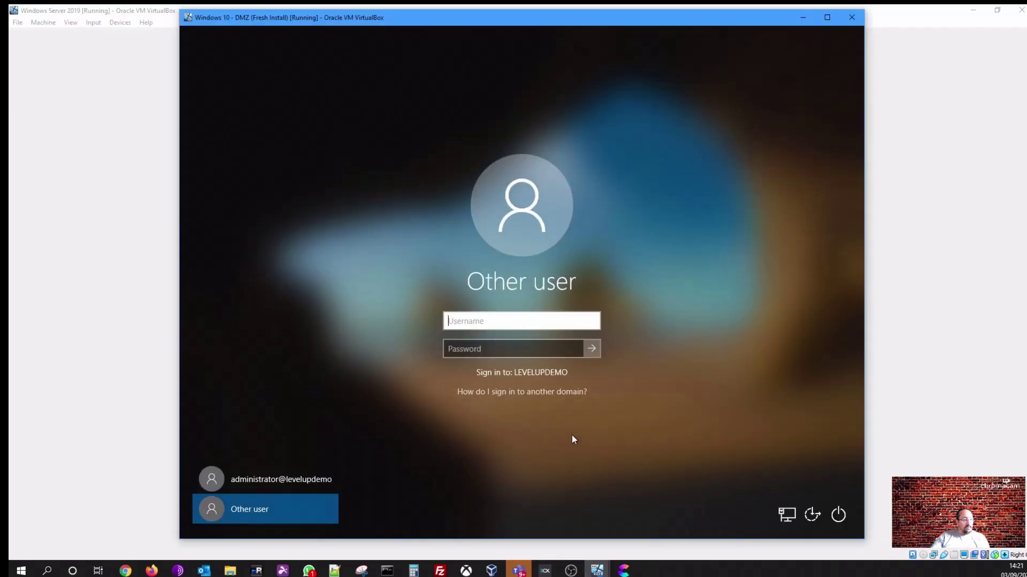
Enter the Financial Controller's username and password and sign in to LEVELUPDEMO
key("Tab")
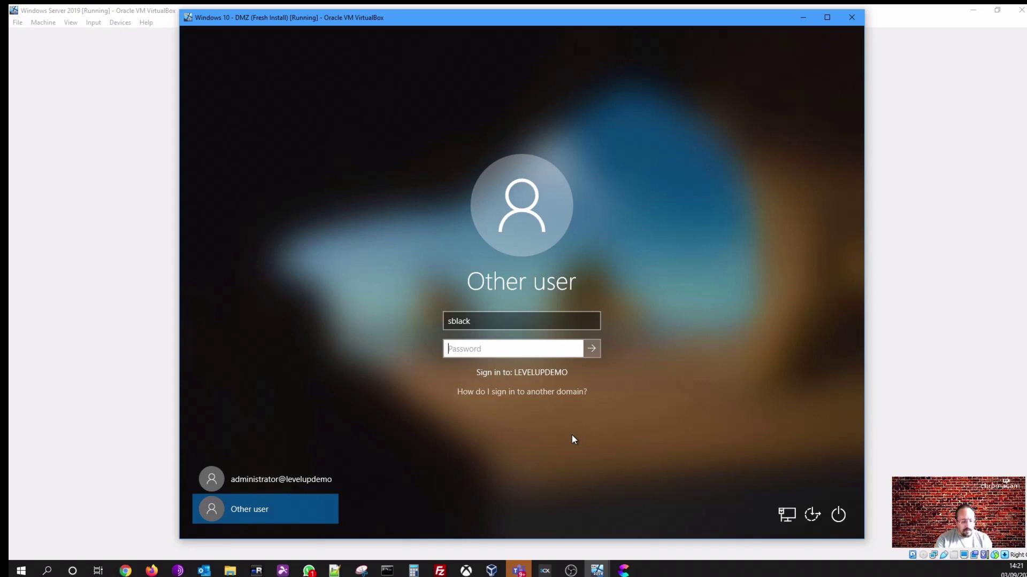
type("*********")
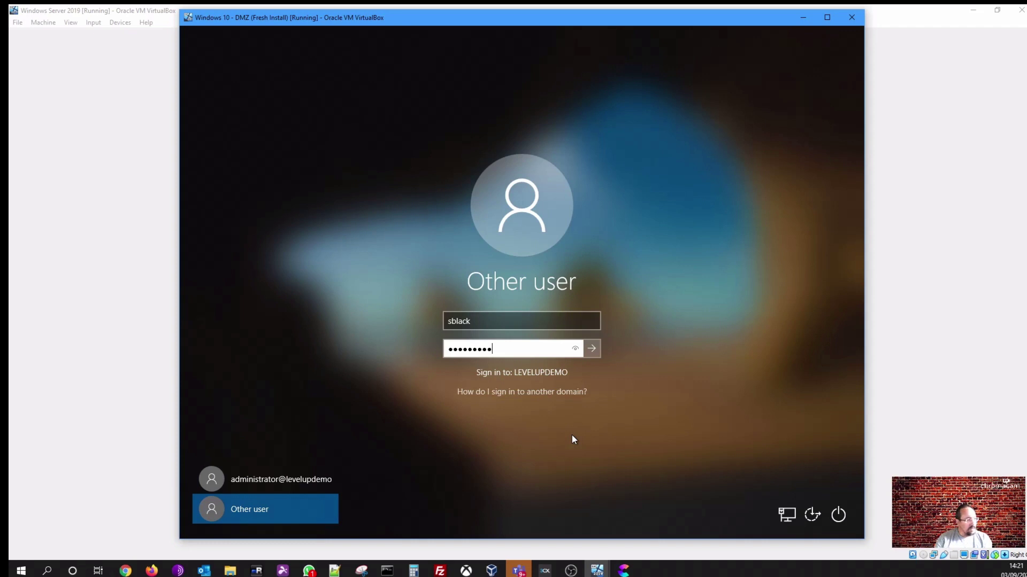
left_click(592, 349)
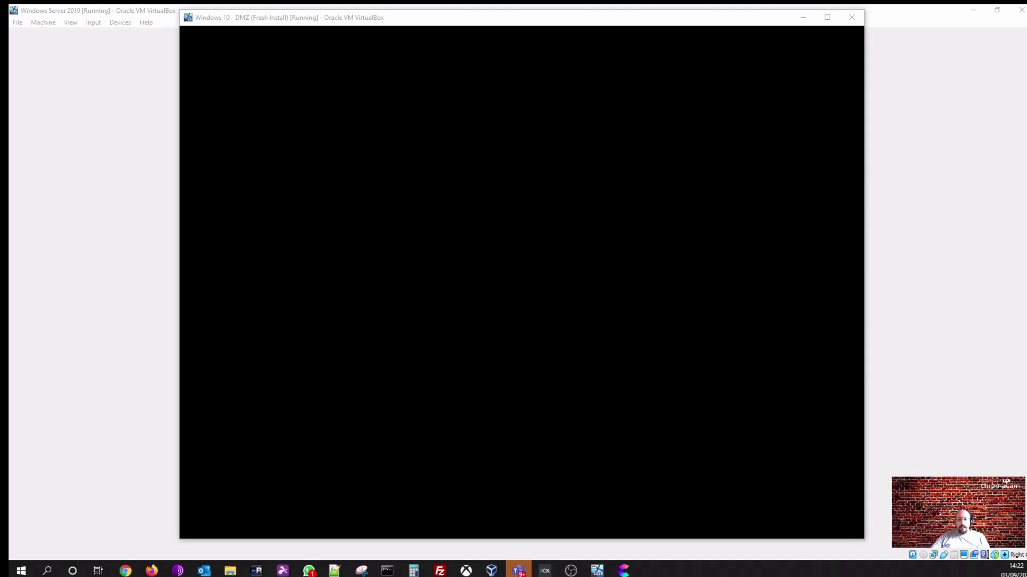
Open the Financial Controller user's properties in Staff and review their group memberships
key("alt+Tab")
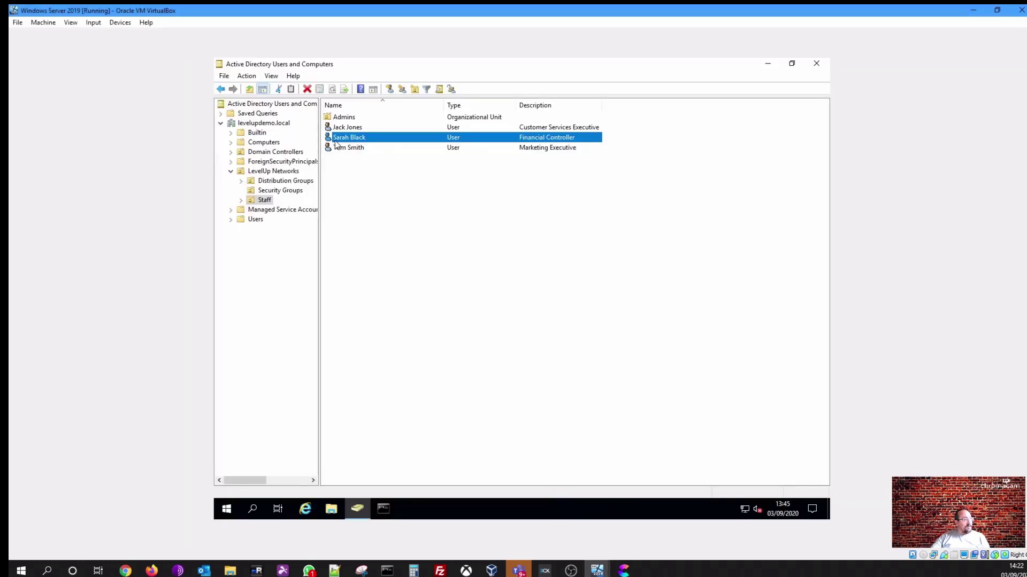
double_click(336, 139)
left_click(434, 168)
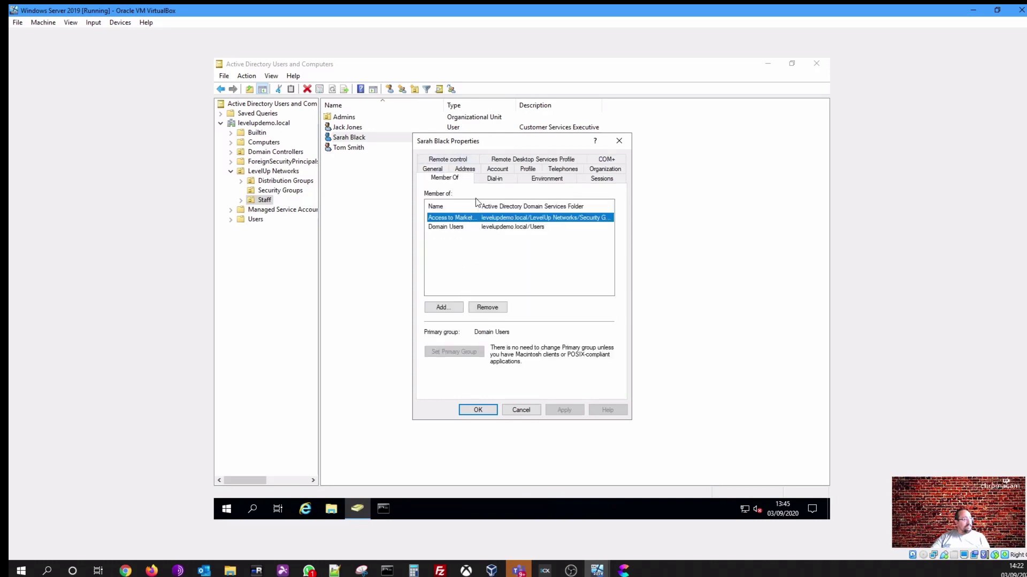
left_click_drag(474, 143, 434, 168)
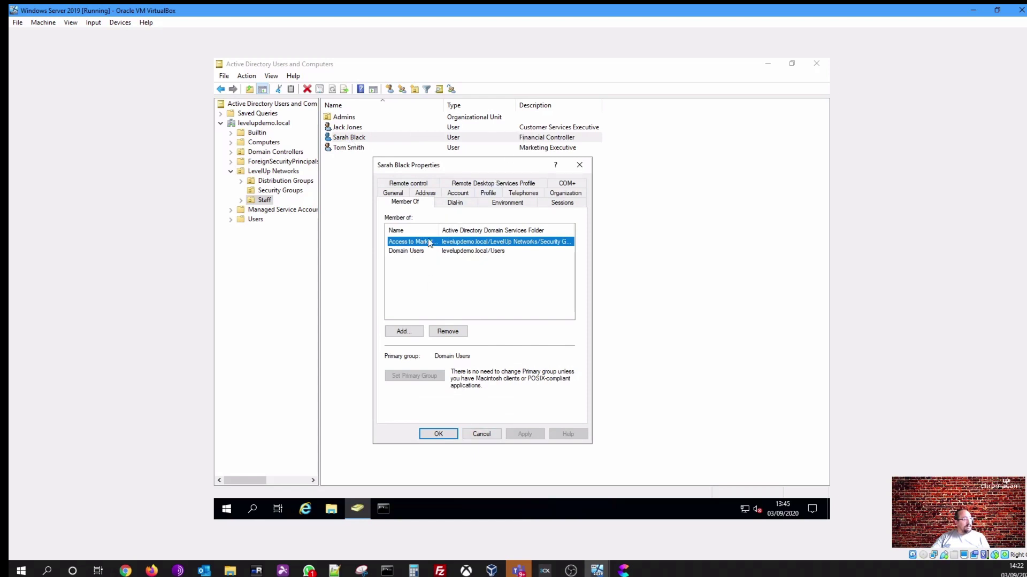
Replace the user's description with 'Marketing Executive' and save
left_click(394, 194)
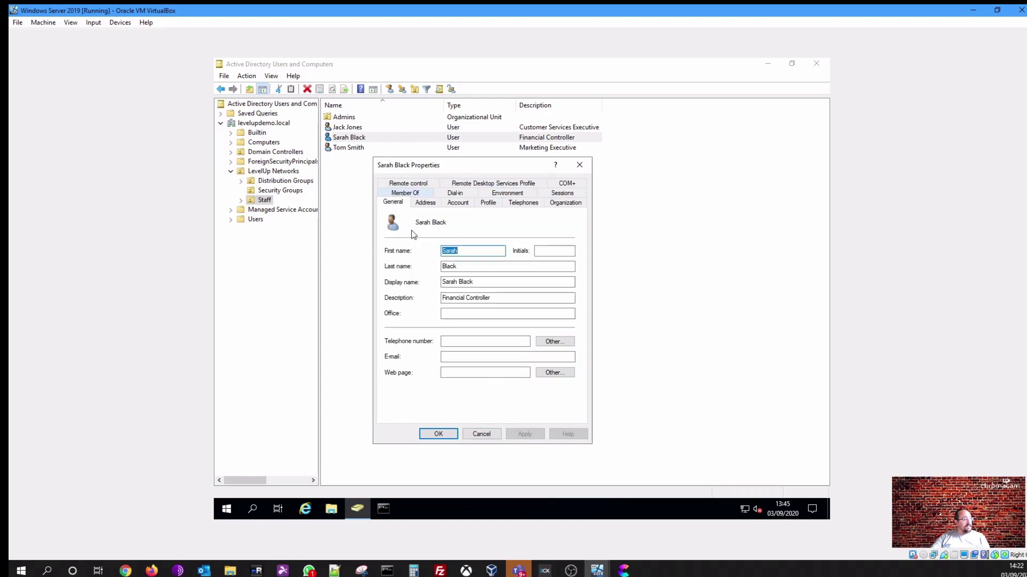
double_click(459, 298)
left_click_drag(493, 299, 433, 288)
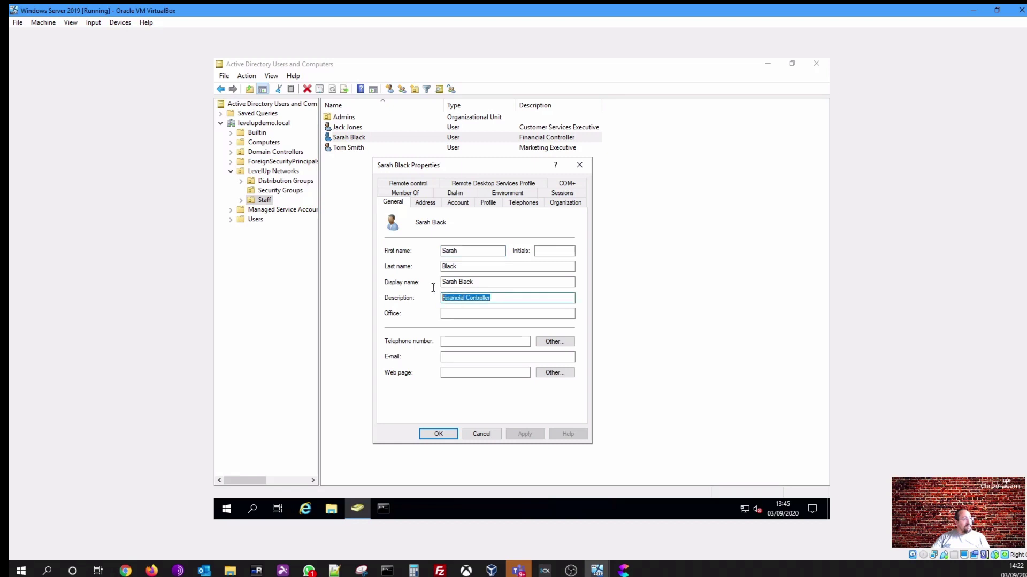
type("Mar")
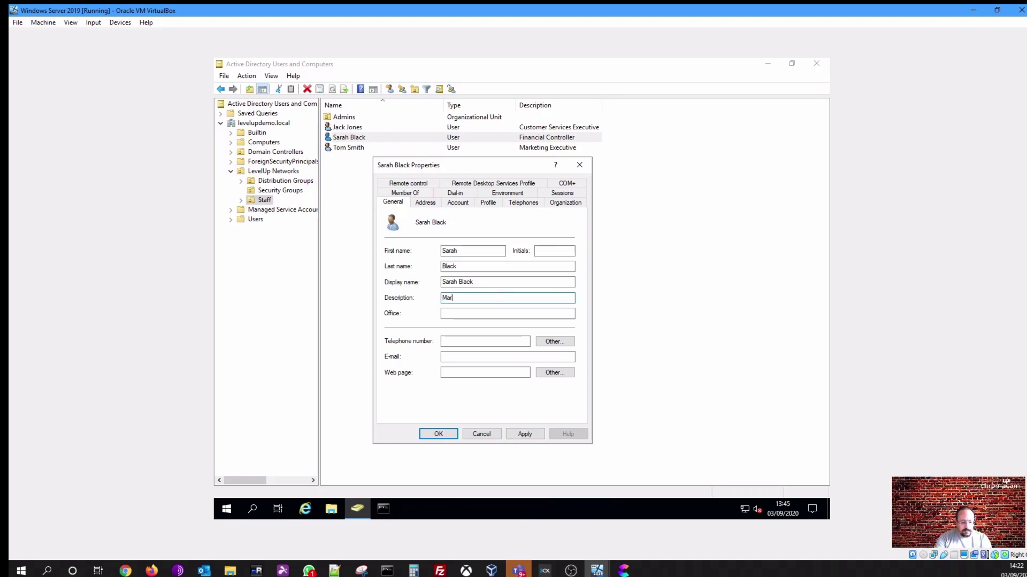
type("ke")
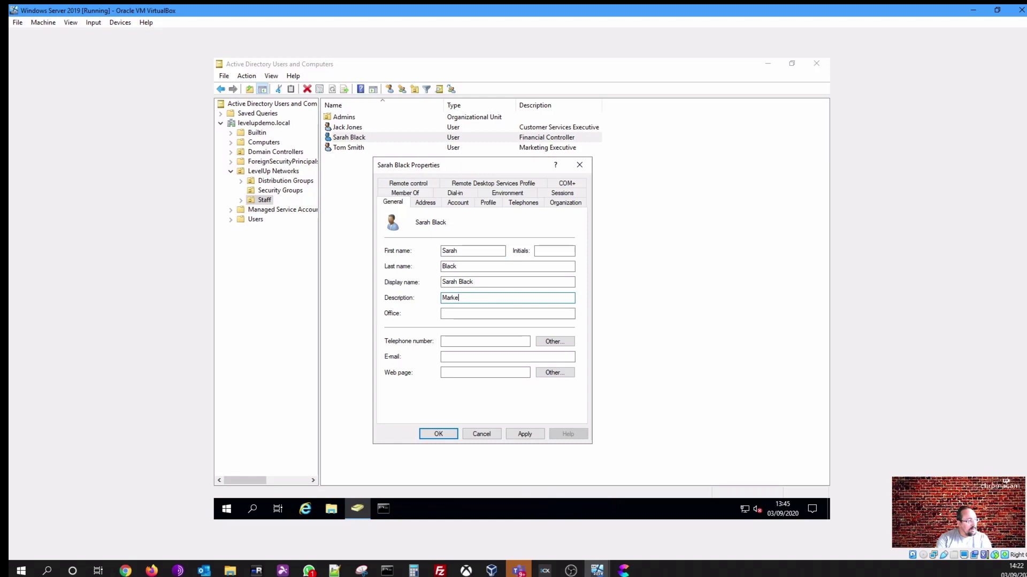
type("itting Es")
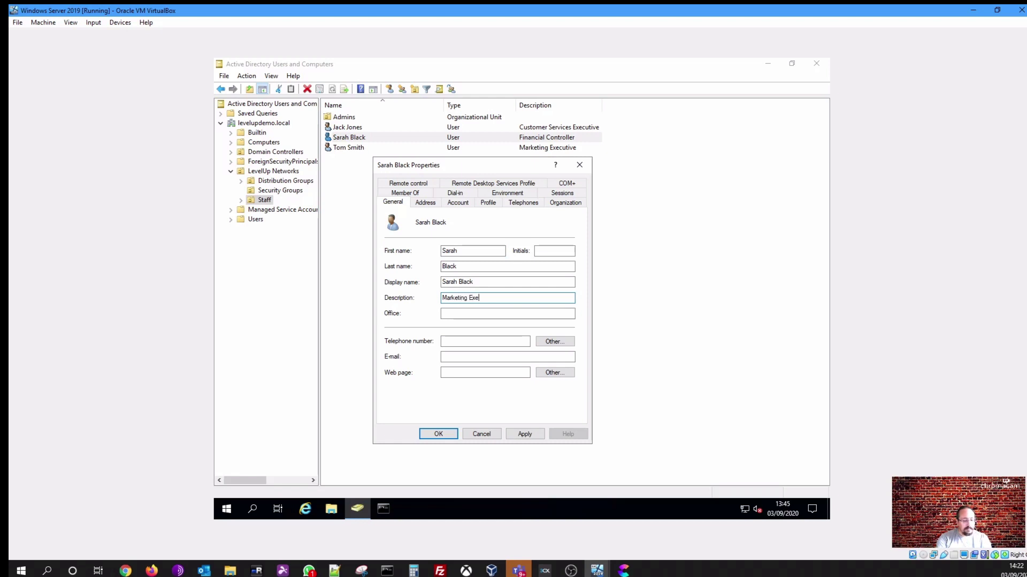
type("cutive")
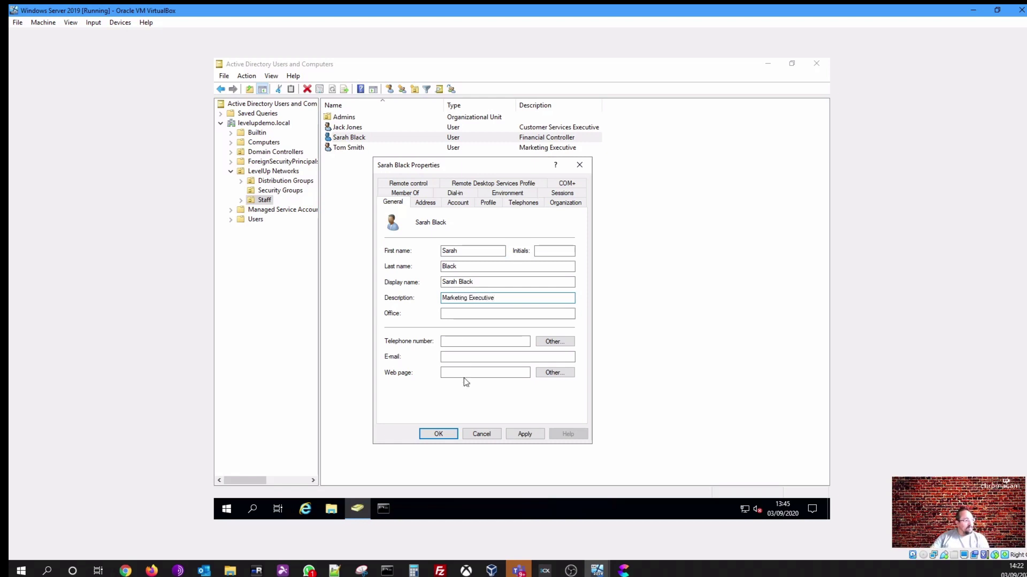
left_click(449, 434)
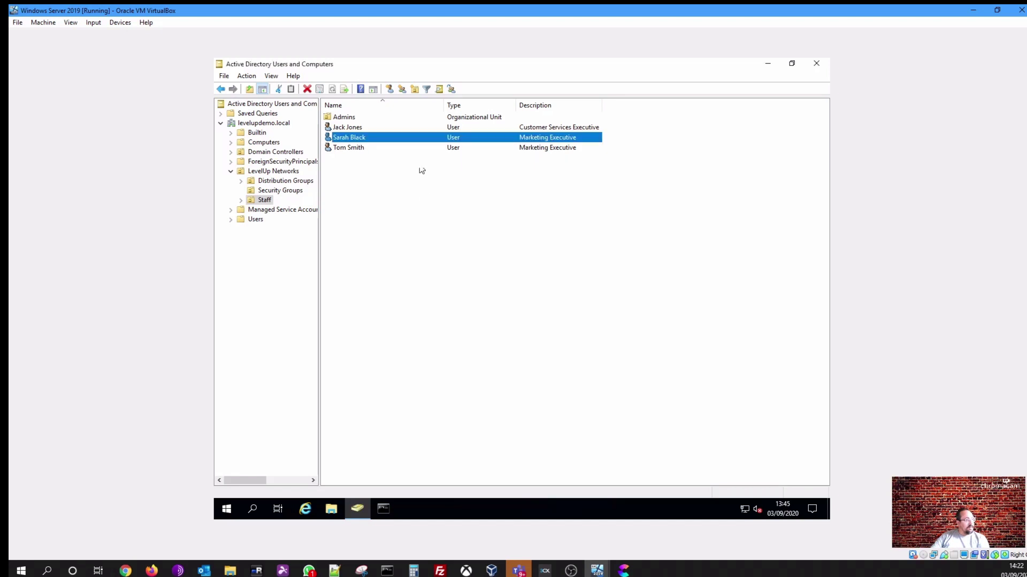
Inspect the Customer Services Executive user's group memberships, then close without changes
double_click(355, 128)
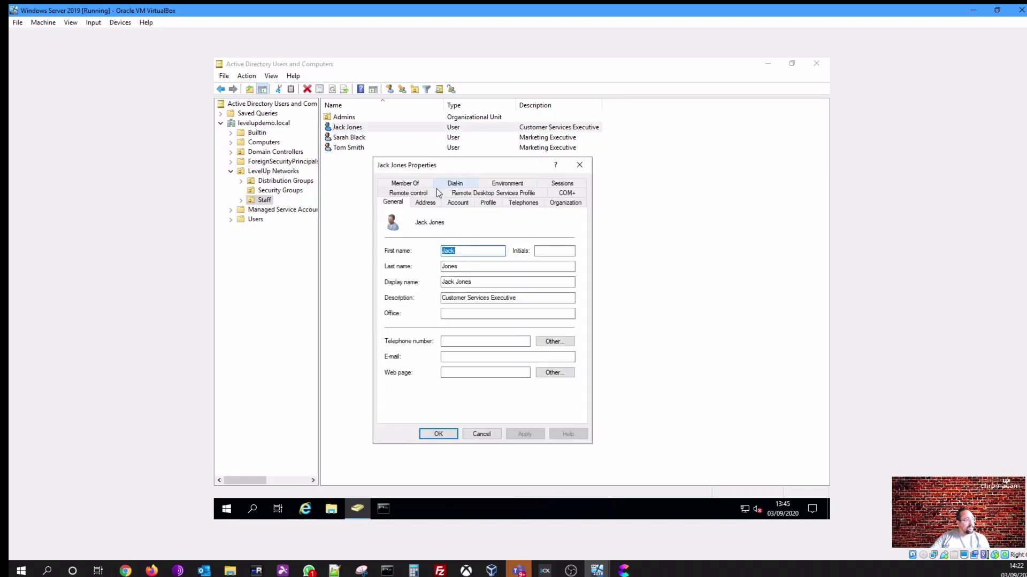
left_click(410, 184)
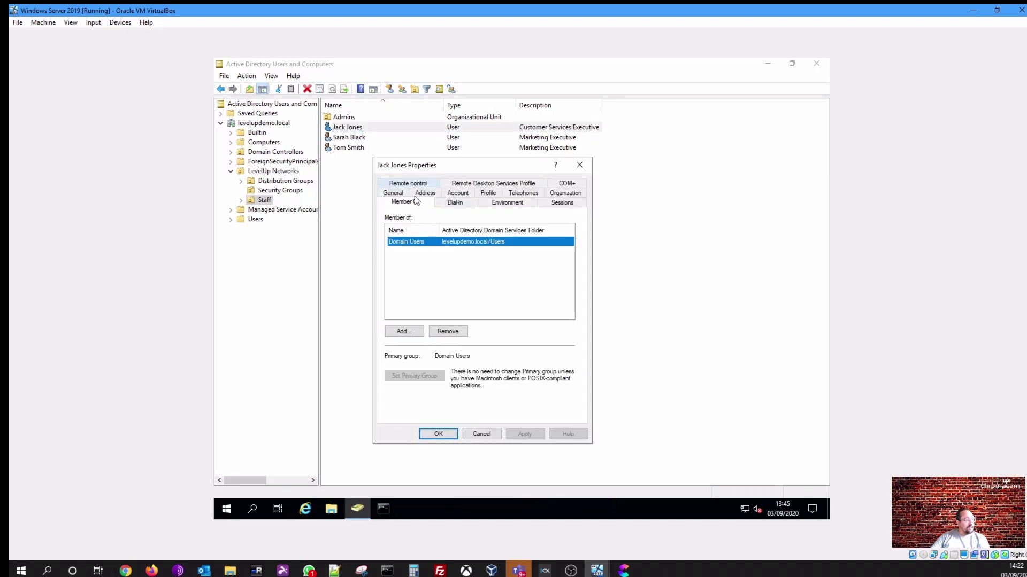
left_click(414, 337)
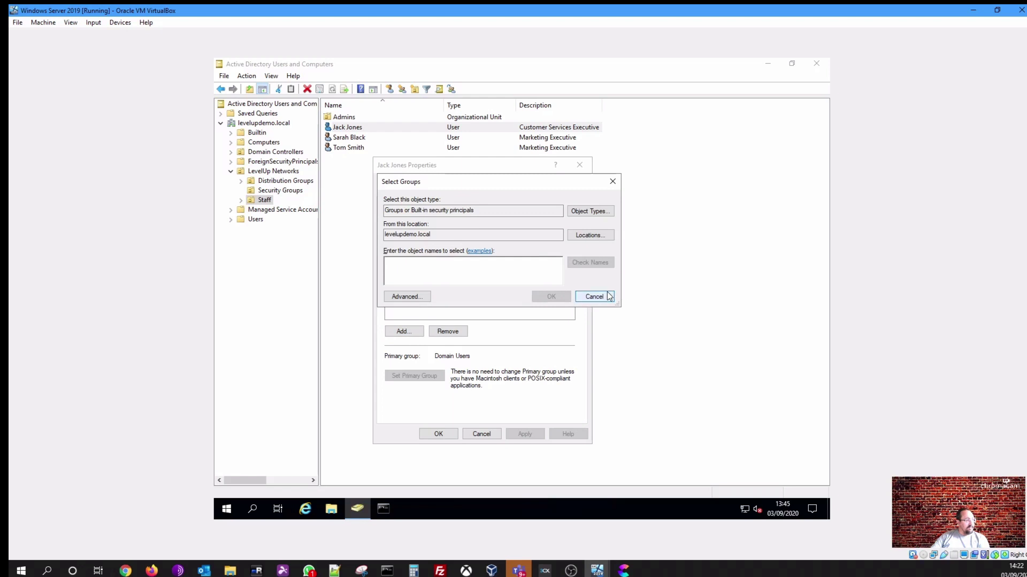
left_click(594, 296)
left_click(493, 434)
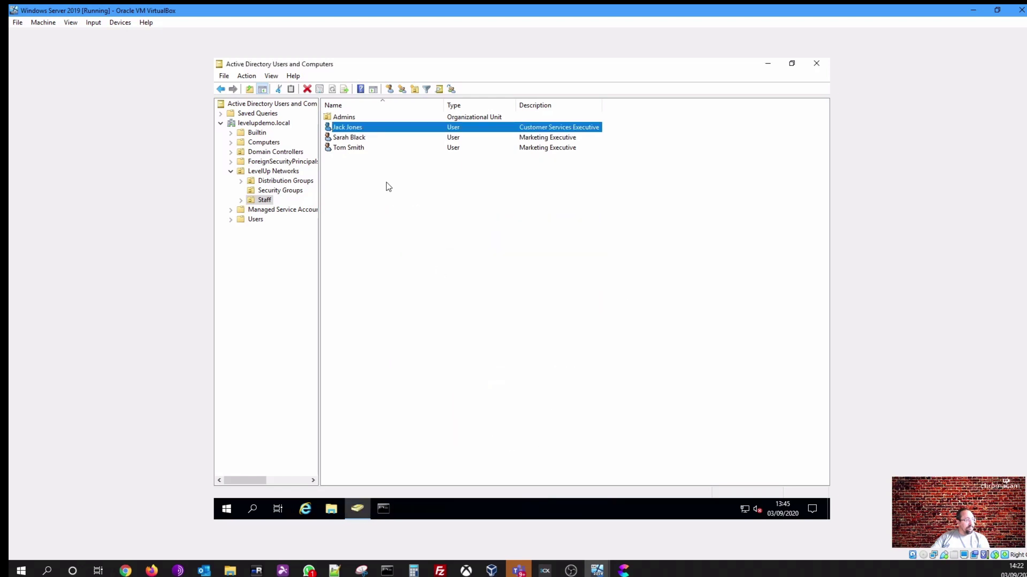
Move the last Staff user from the marketing access group to Access to Finance Drive and apply
double_click(356, 150)
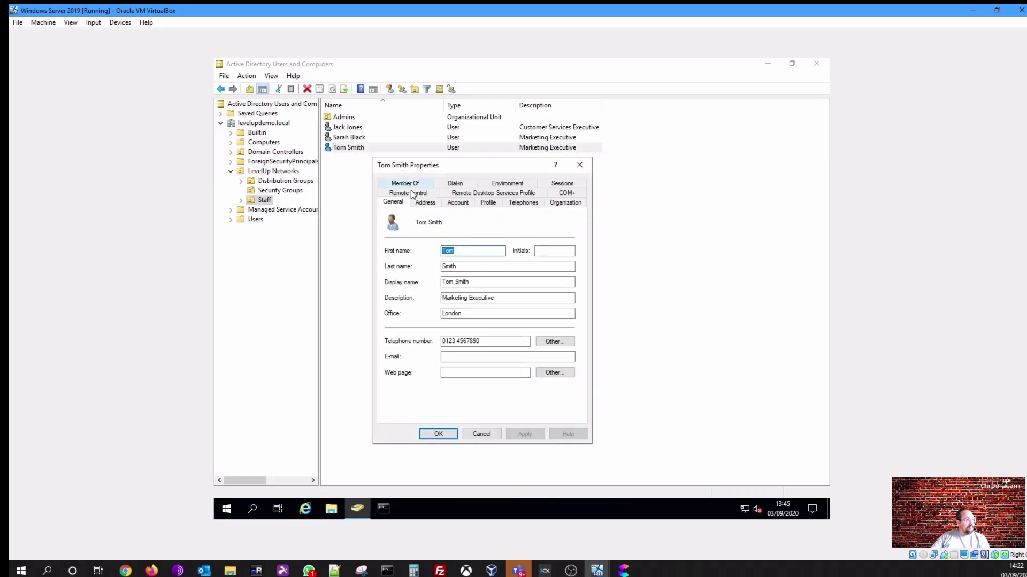
left_click(413, 188)
left_click(448, 332)
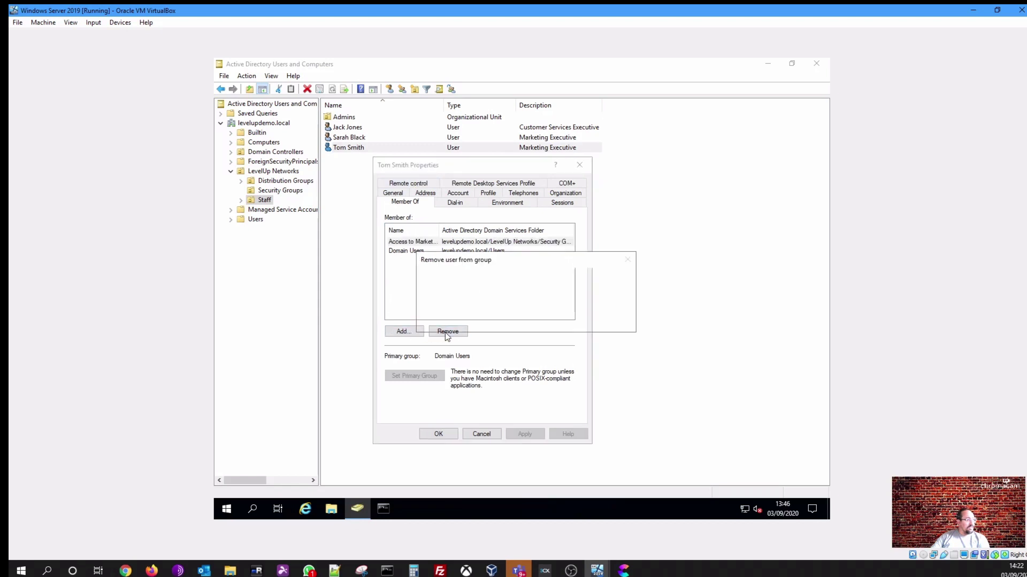
left_click(566, 319)
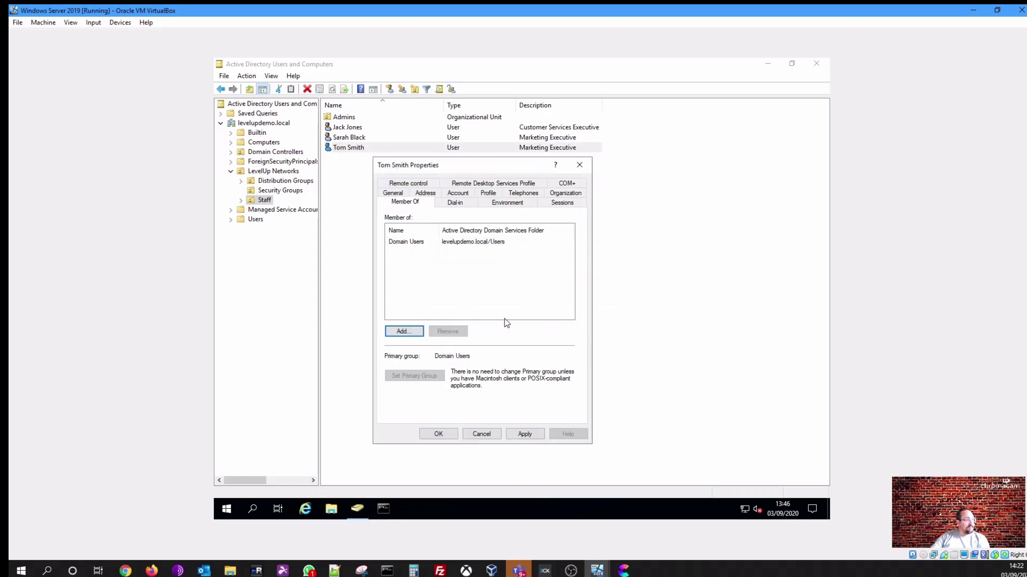
left_click(404, 331)
type("access")
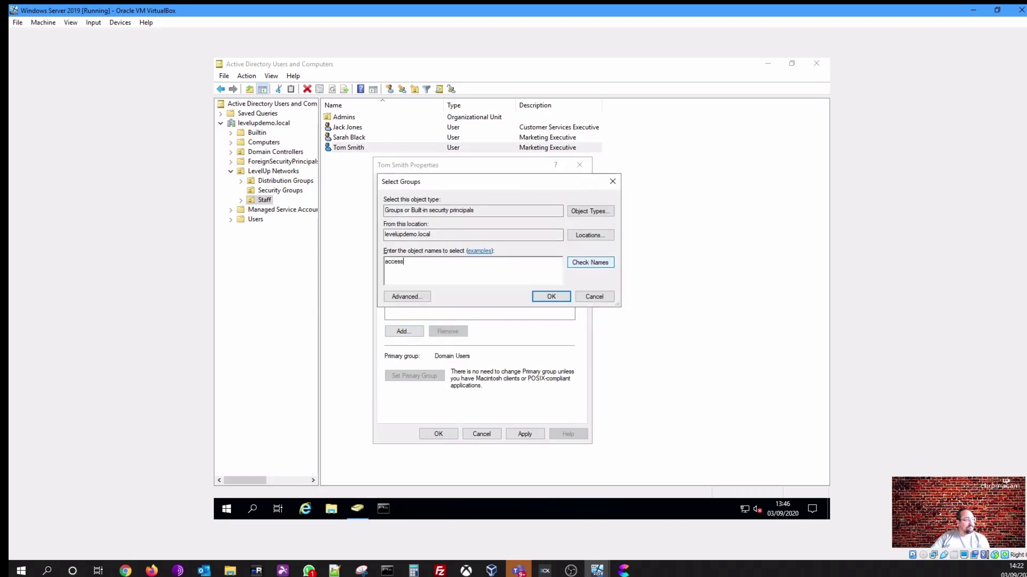
left_click(596, 263)
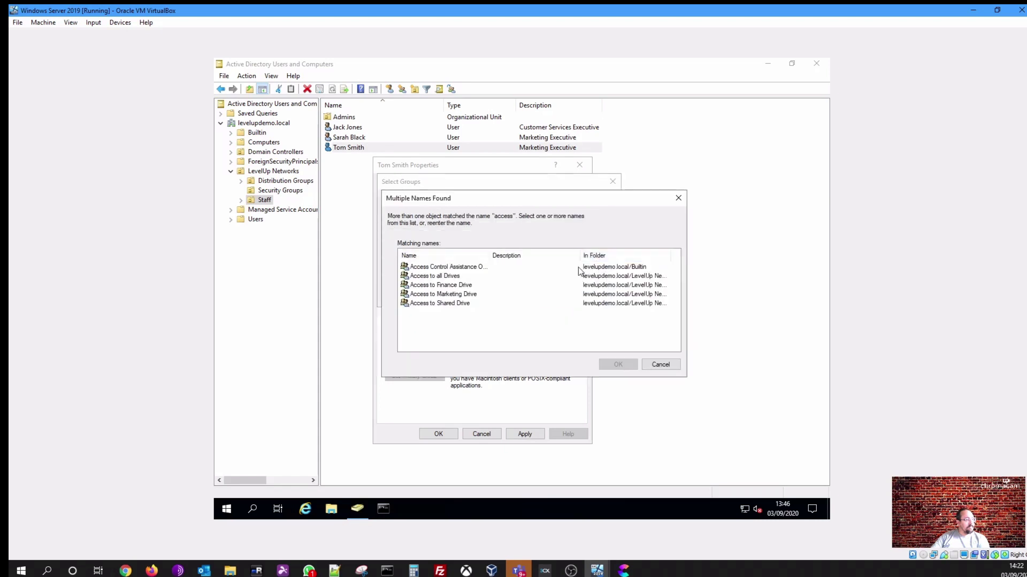
left_click(459, 285)
key("Return")
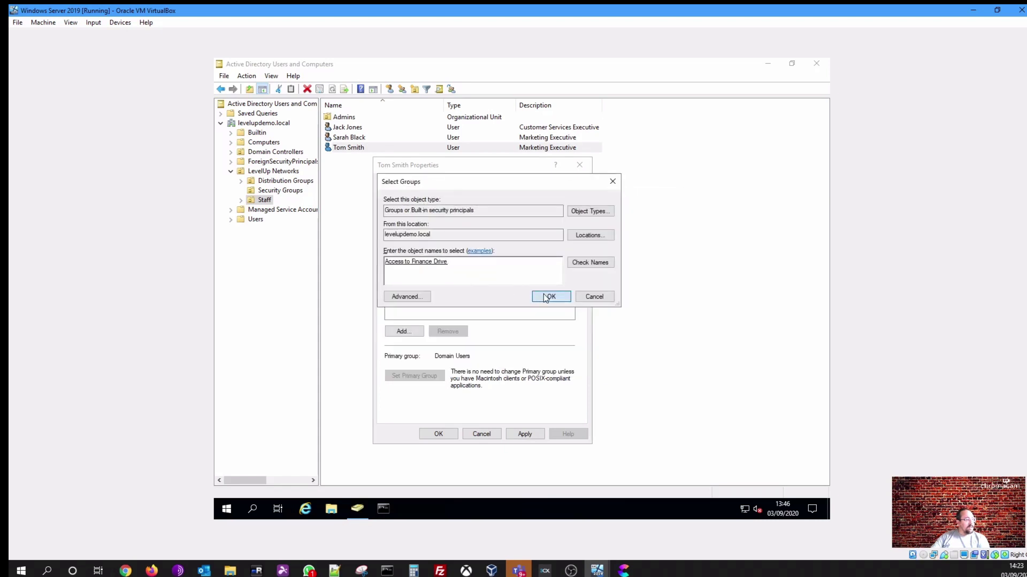
left_click(540, 297)
left_click(524, 433)
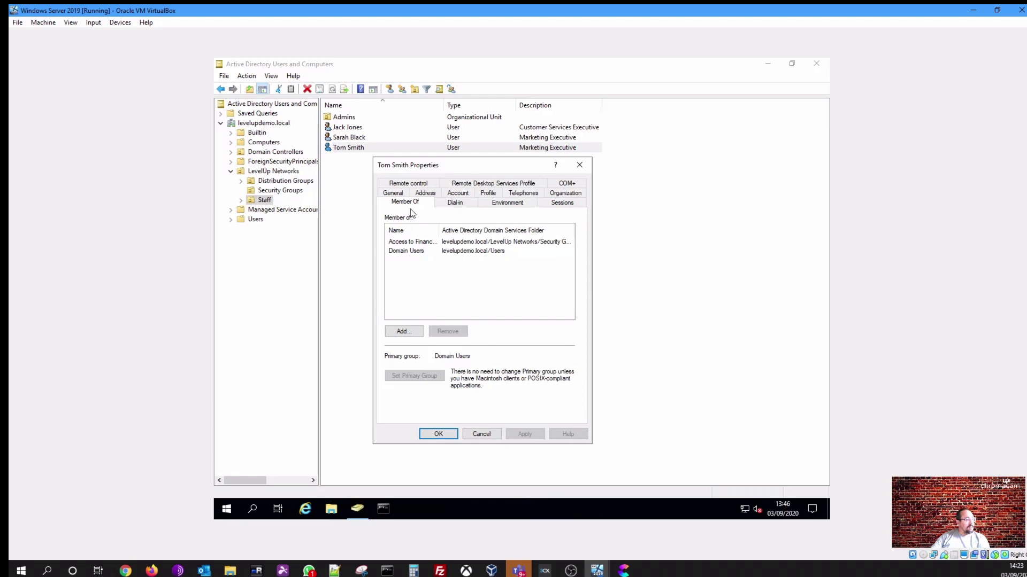
Change that user's description to 'Financial Controller' and save
left_click(400, 195)
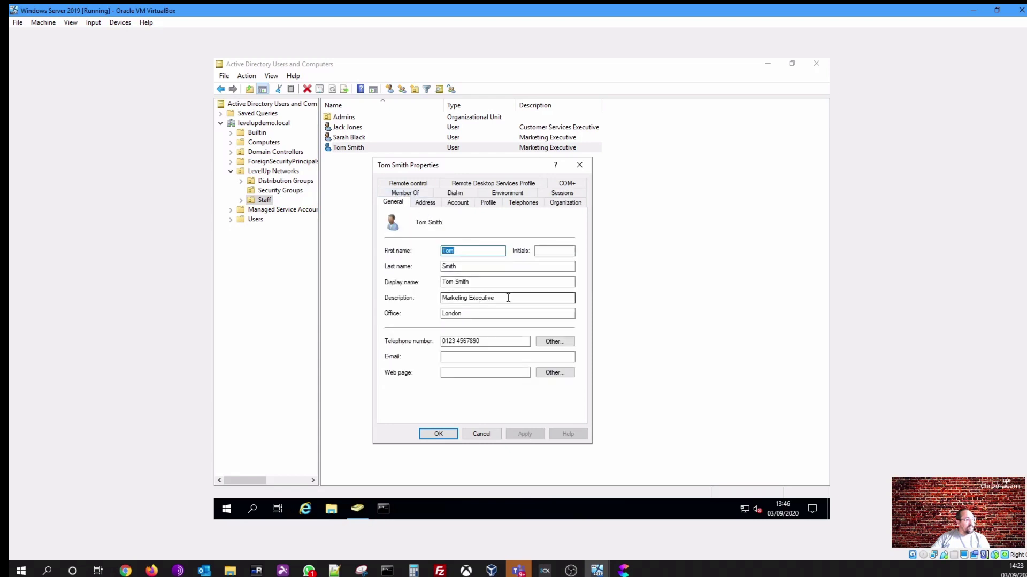
left_click_drag(513, 298, 441, 268)
type("Fin")
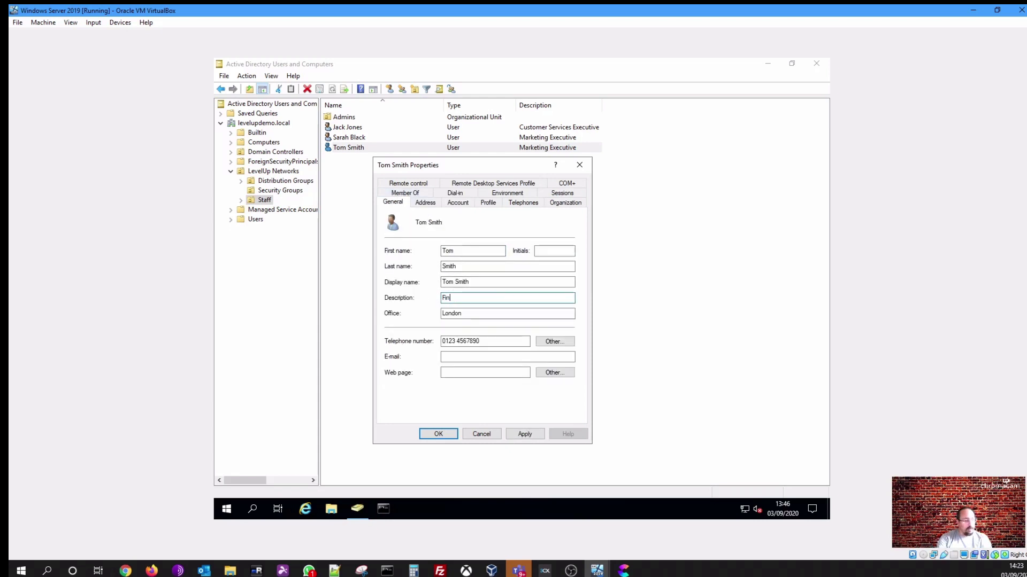
type("ancial Controller")
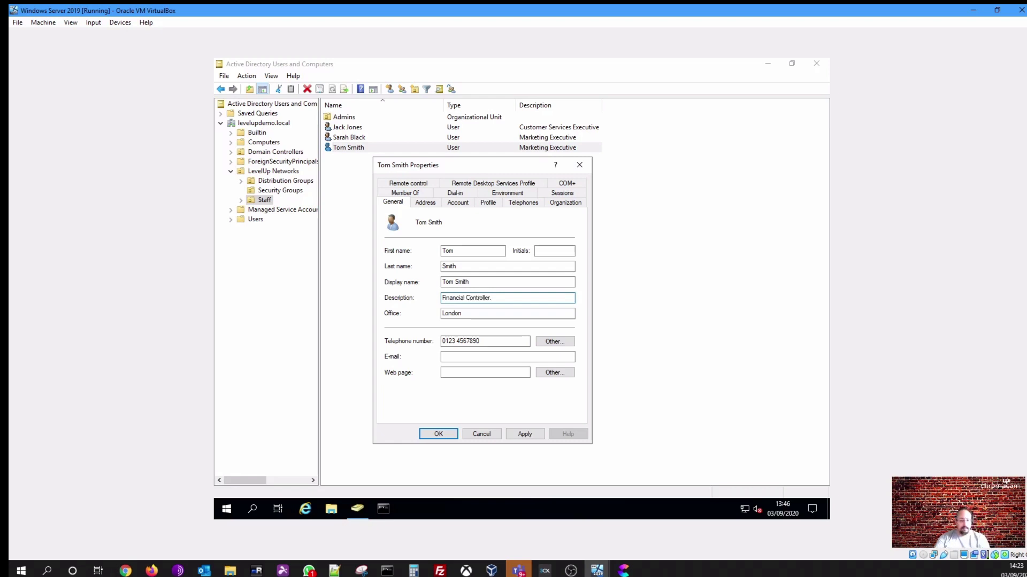
left_click(437, 432)
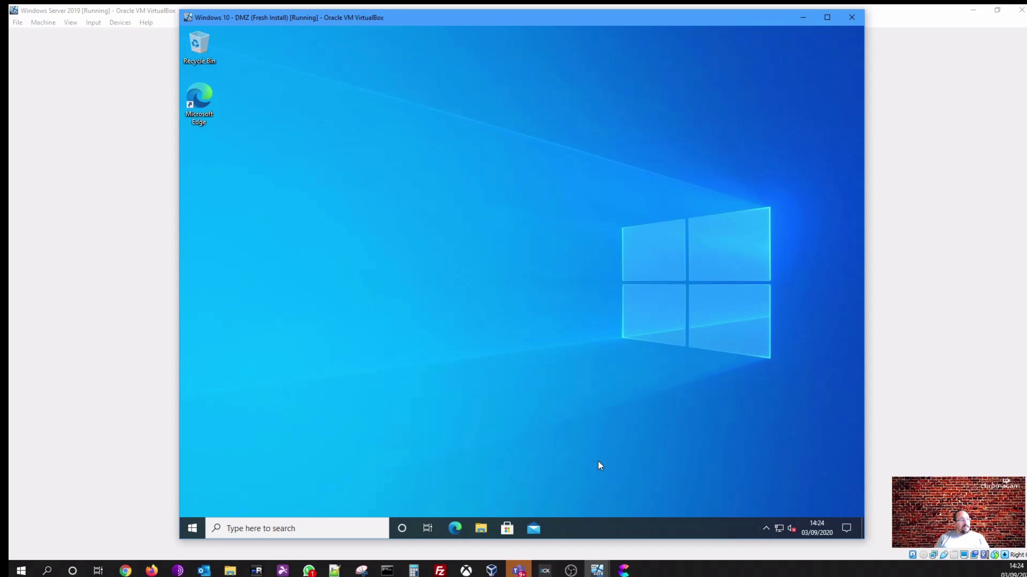
Launch File Explorer on the client with Win+E, go to This PC, and maximize the window
key("super+e")
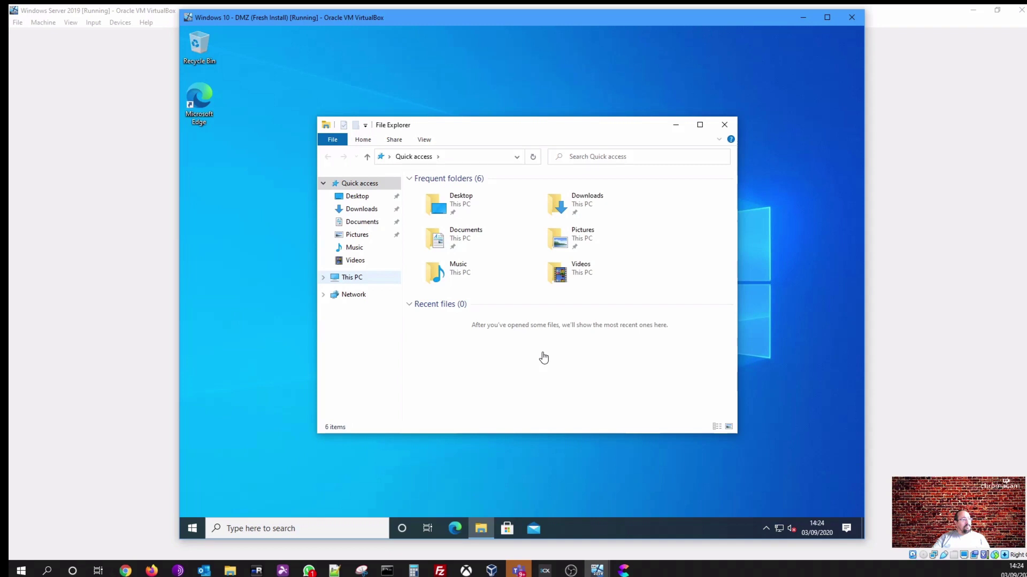
right_click(611, 531)
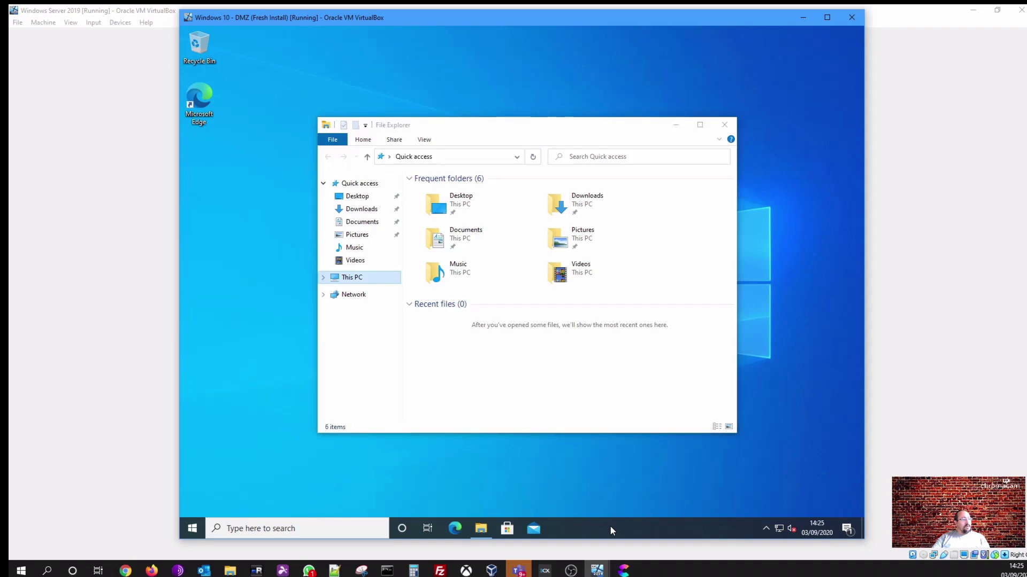
right_click(775, 532)
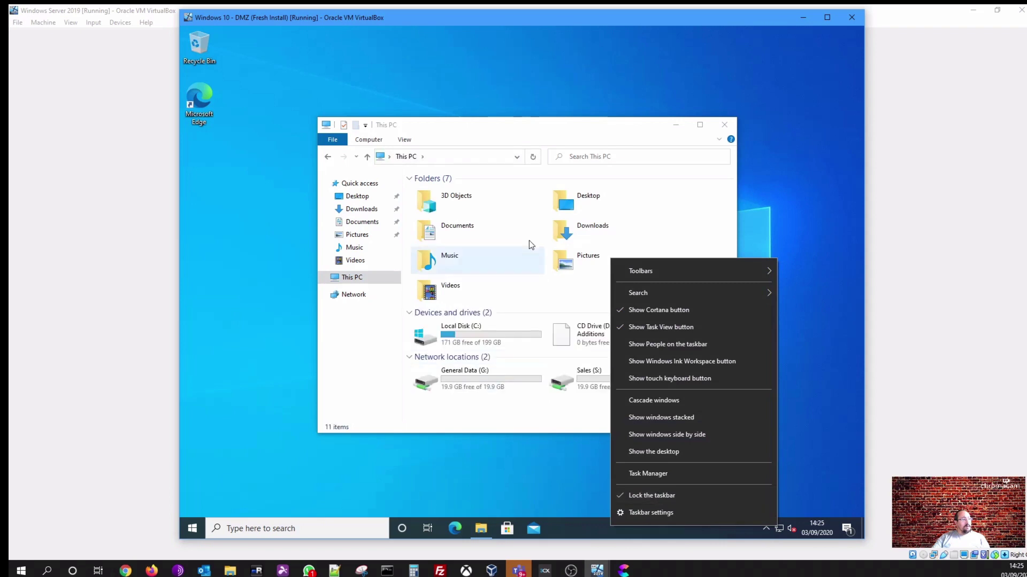
left_click(516, 133)
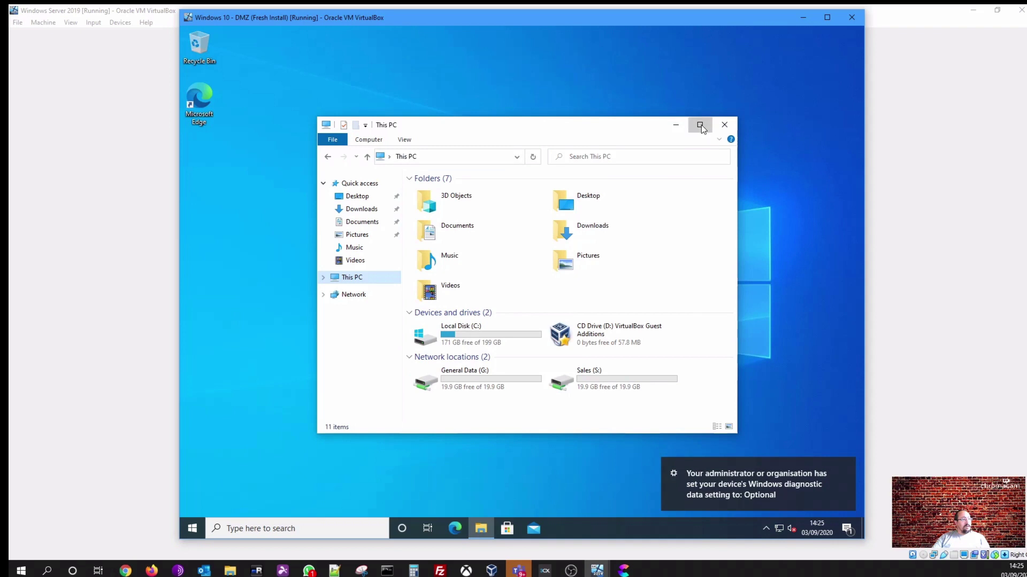
left_click(701, 124)
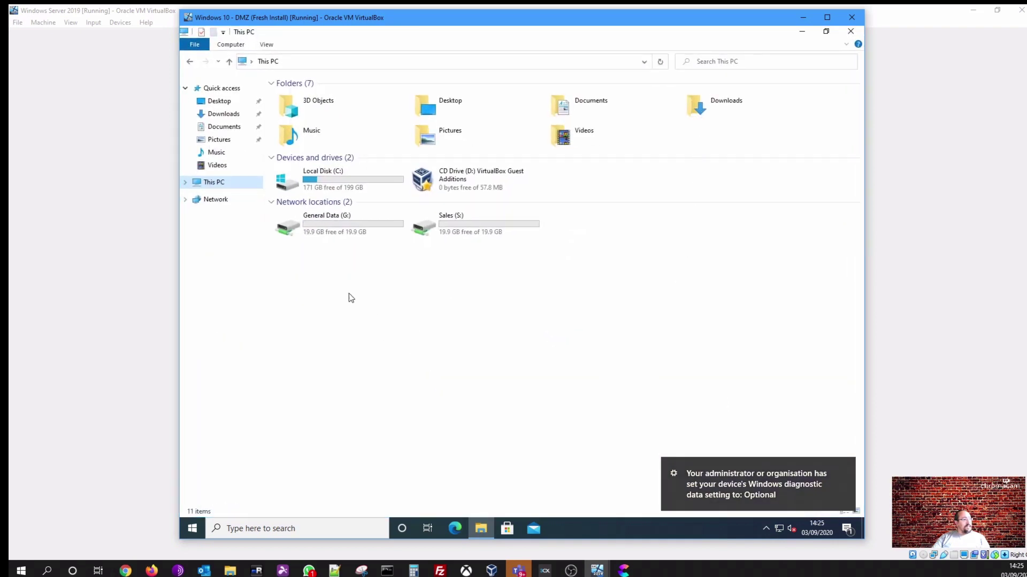
On General Data (G:), create a text document named 'this is a test file'
left_click(323, 184)
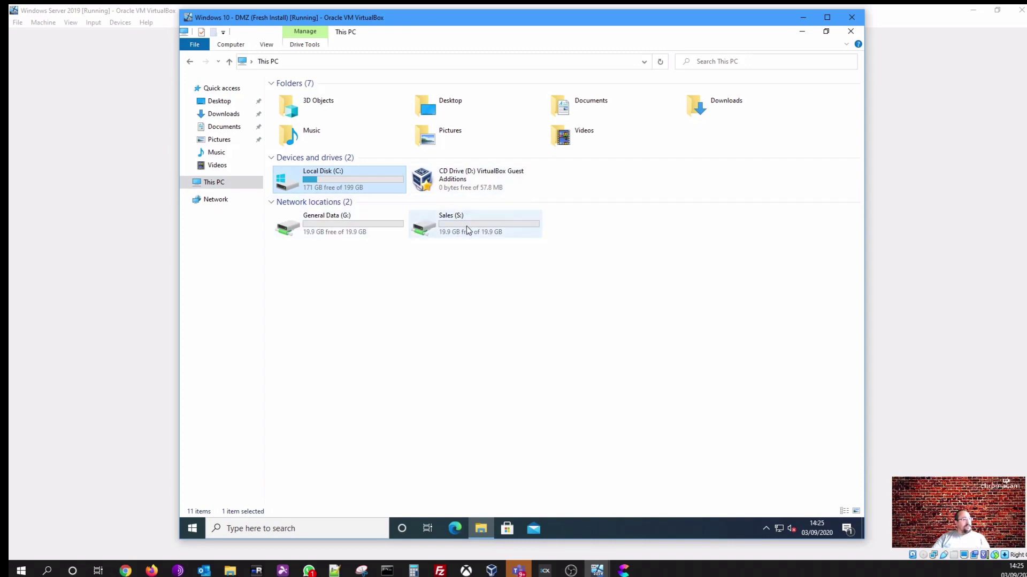
left_click(186, 183)
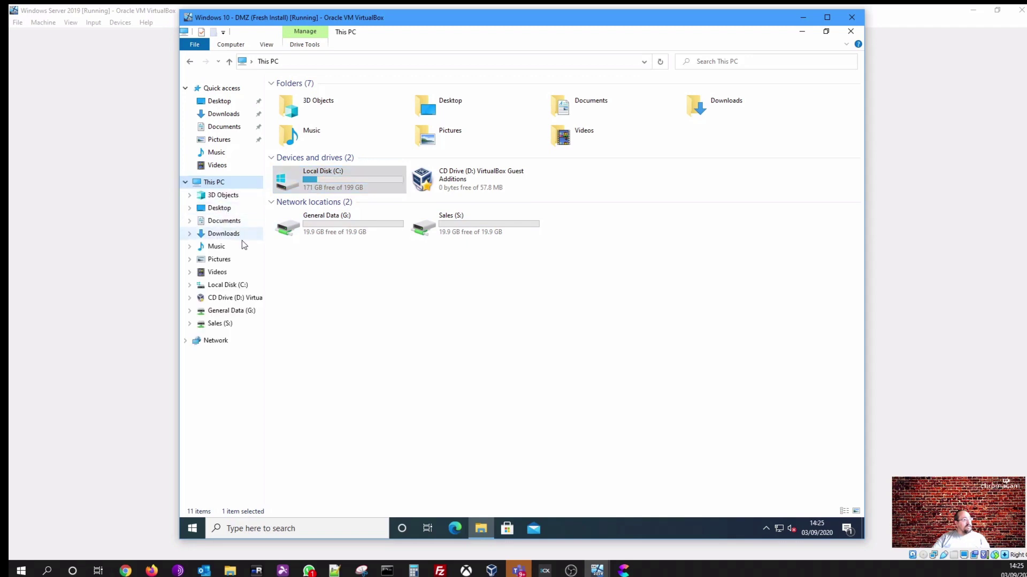
left_click(232, 314)
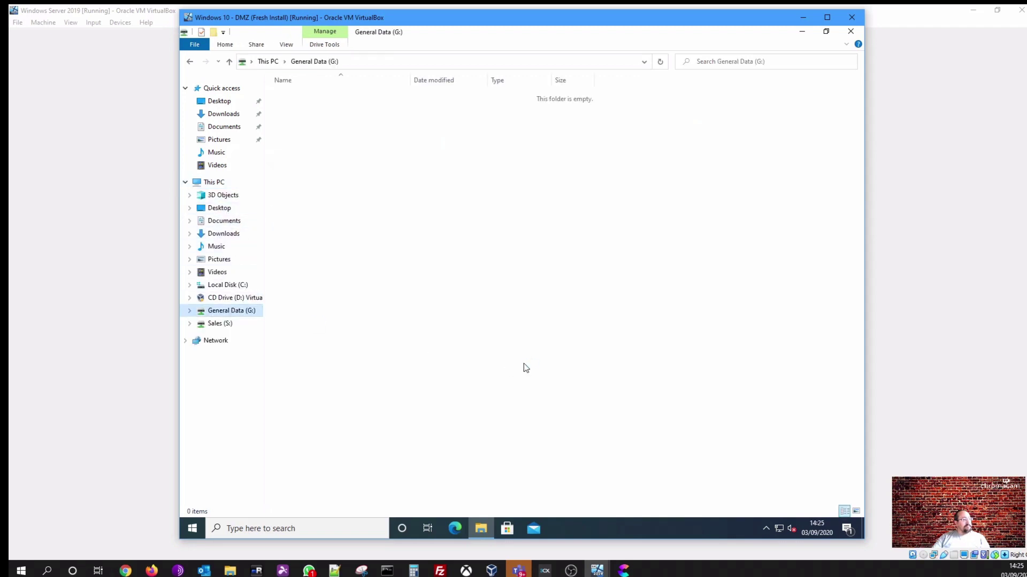
right_click(430, 283)
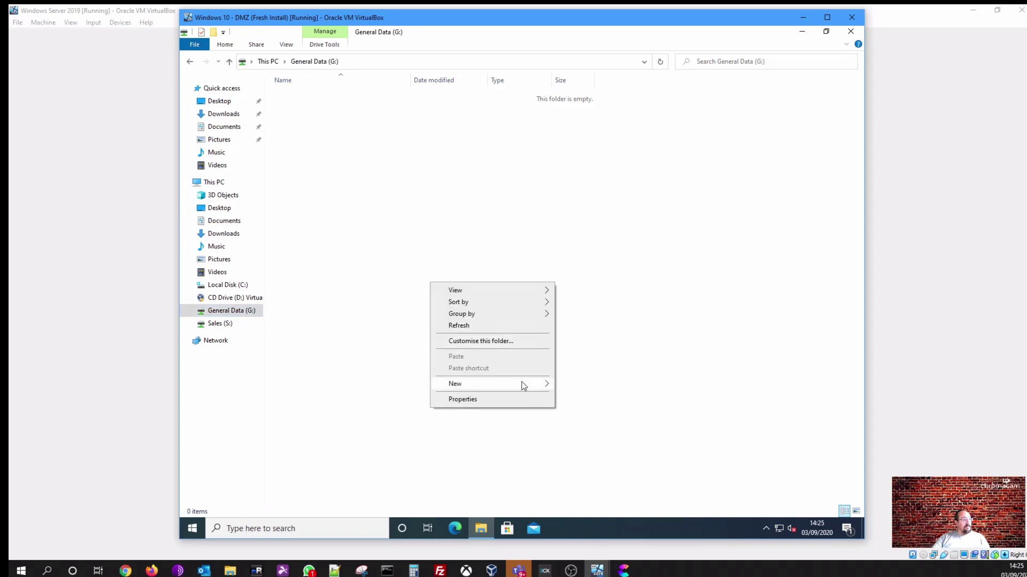
mouse_move(523, 384)
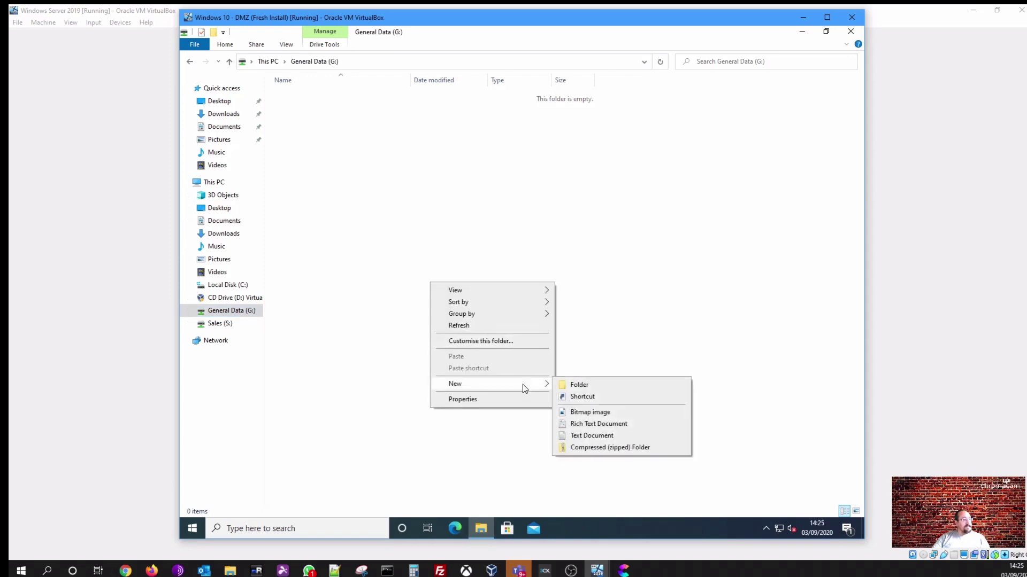
left_click(591, 436)
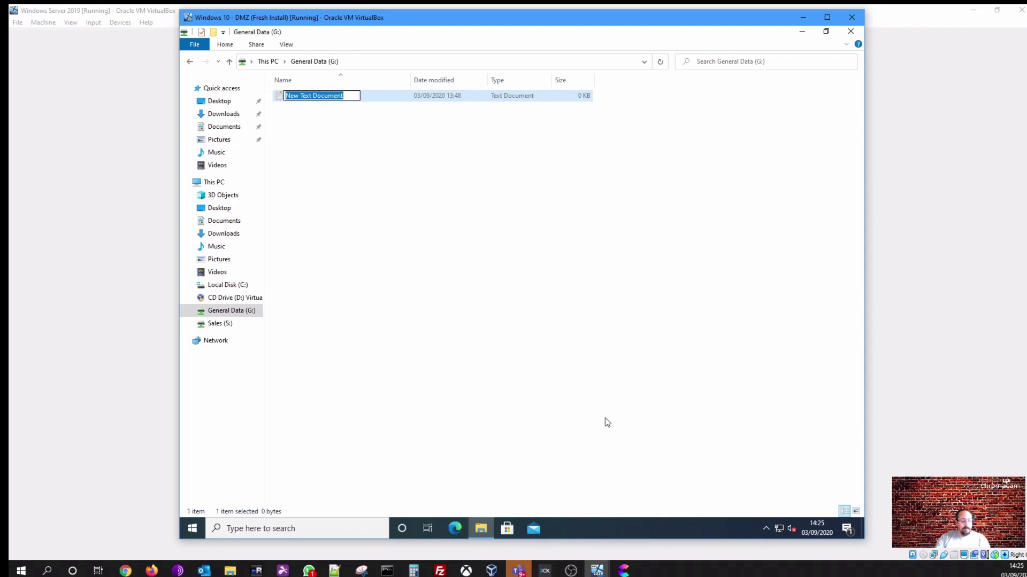
type("thi")
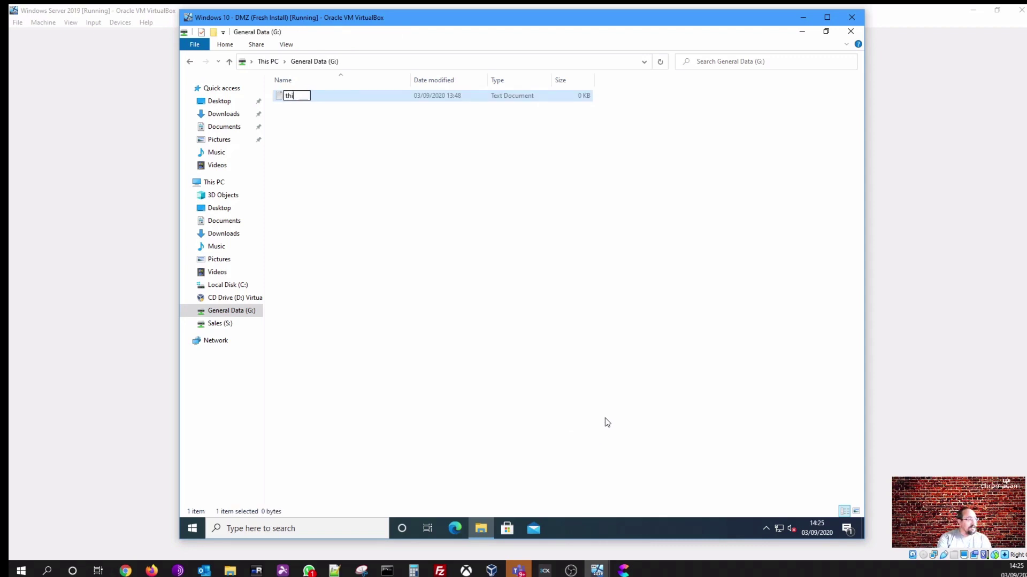
type("s ia")
type(" a test f")
type("ile")
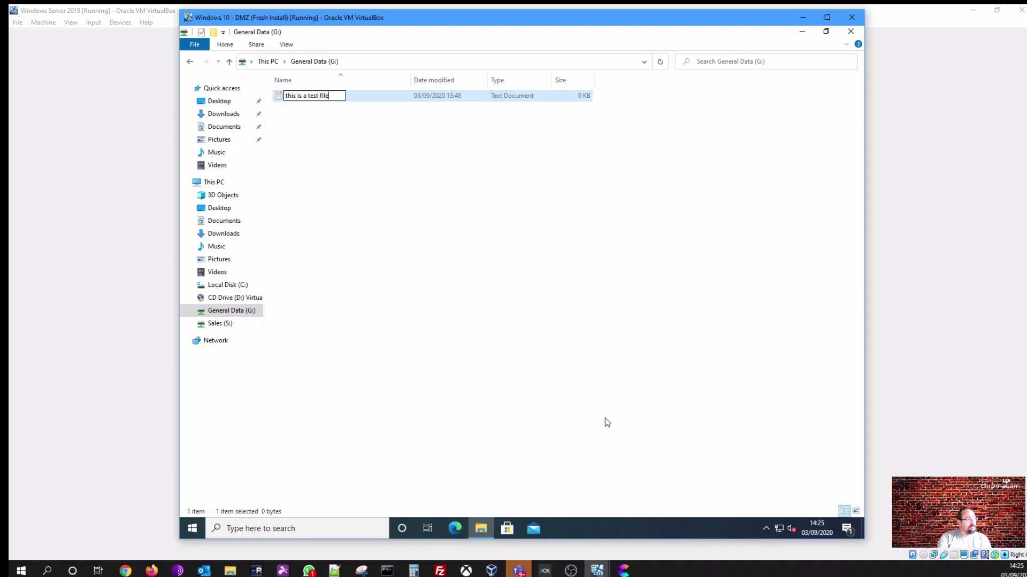
key("Return")
Add a new folder on G: keeping the default name New folder
right_click(486, 275)
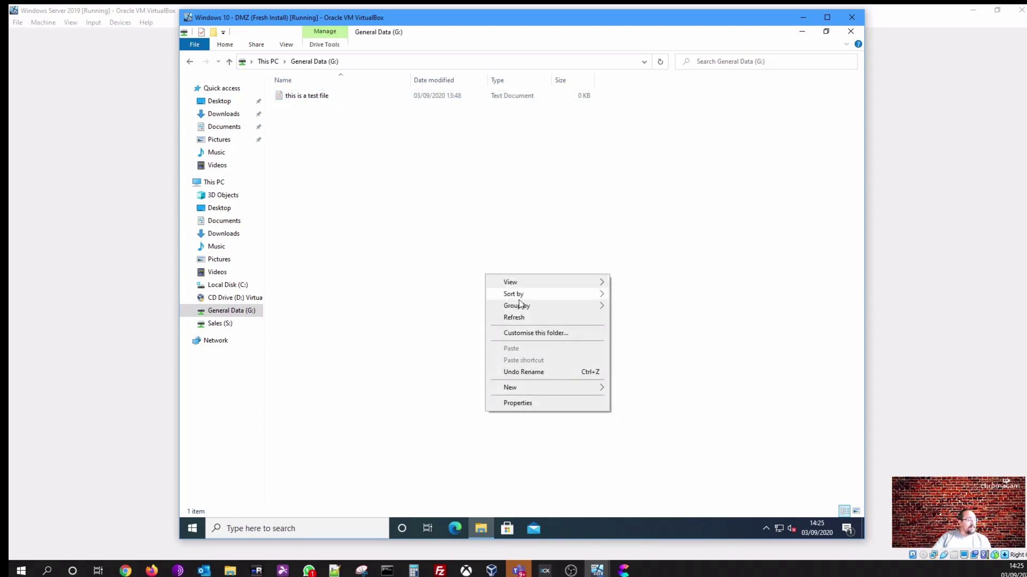
mouse_move(565, 382)
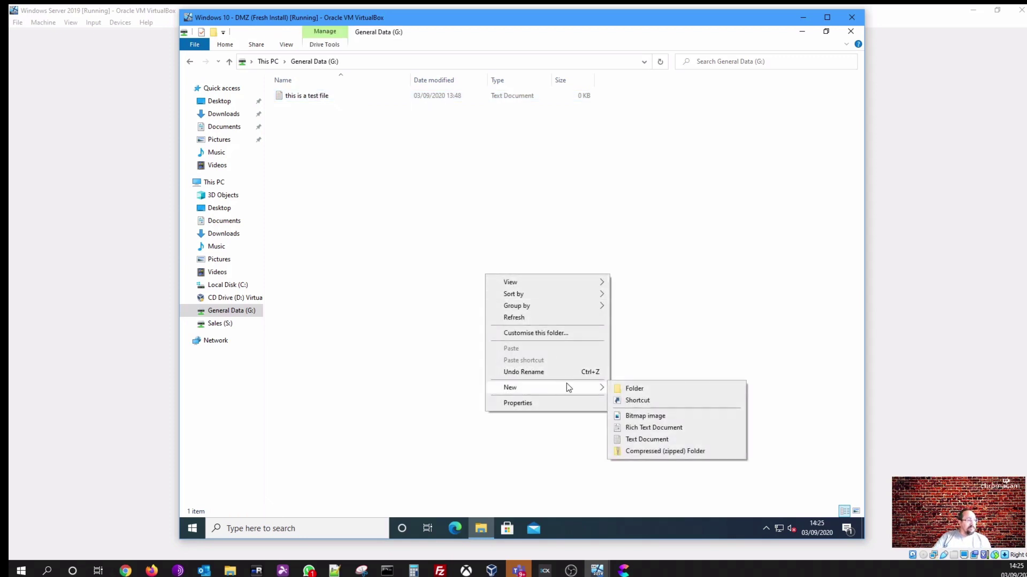
left_click(631, 389)
left_click(524, 303)
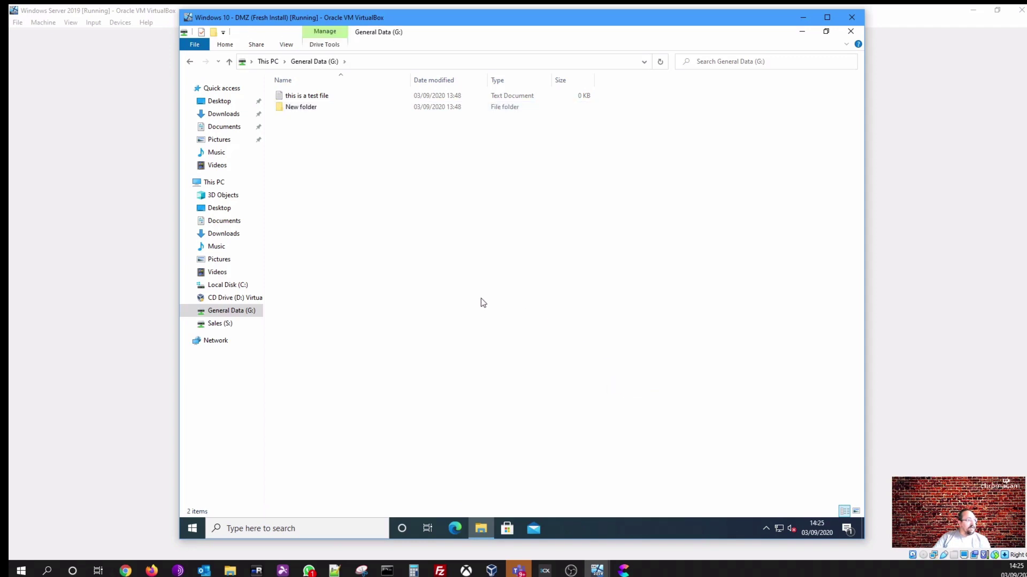
Create a text document named 'another test file' in Sales (S:)\Marketing
left_click(223, 324)
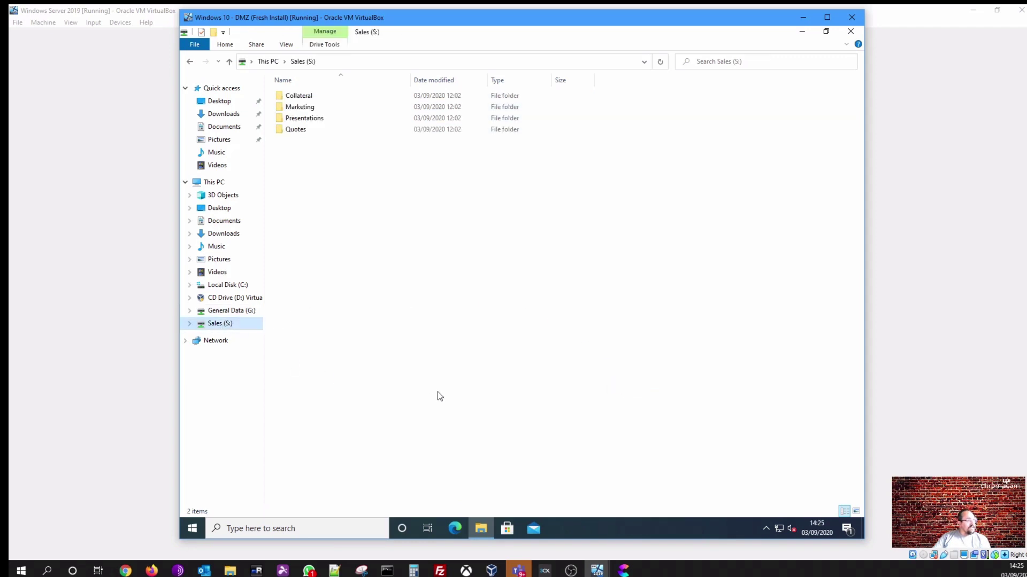
left_click(190, 323)
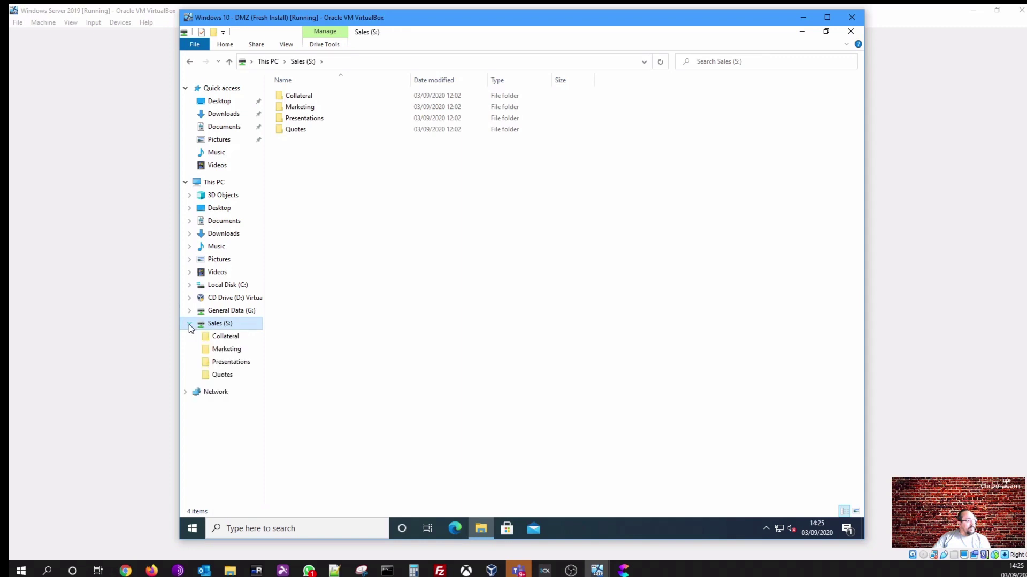
left_click(219, 337)
left_click(226, 350)
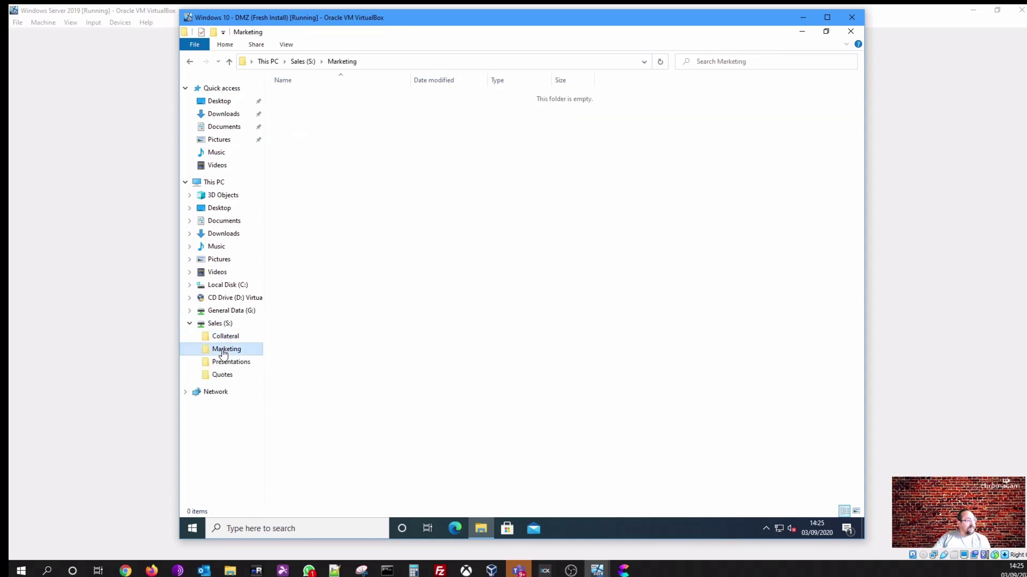
right_click(405, 218)
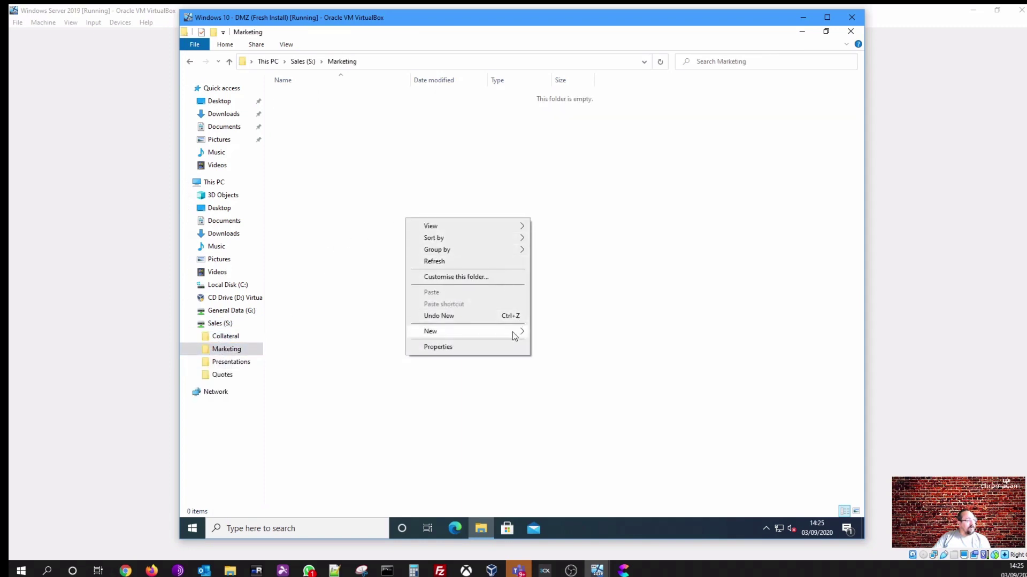
mouse_move(512, 332)
left_click(569, 384)
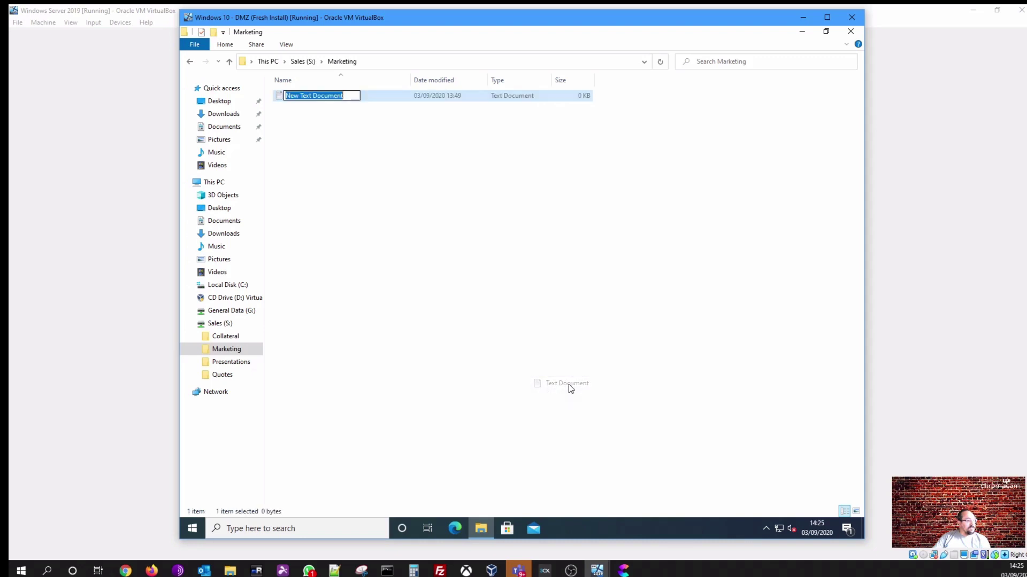
type("another test ")
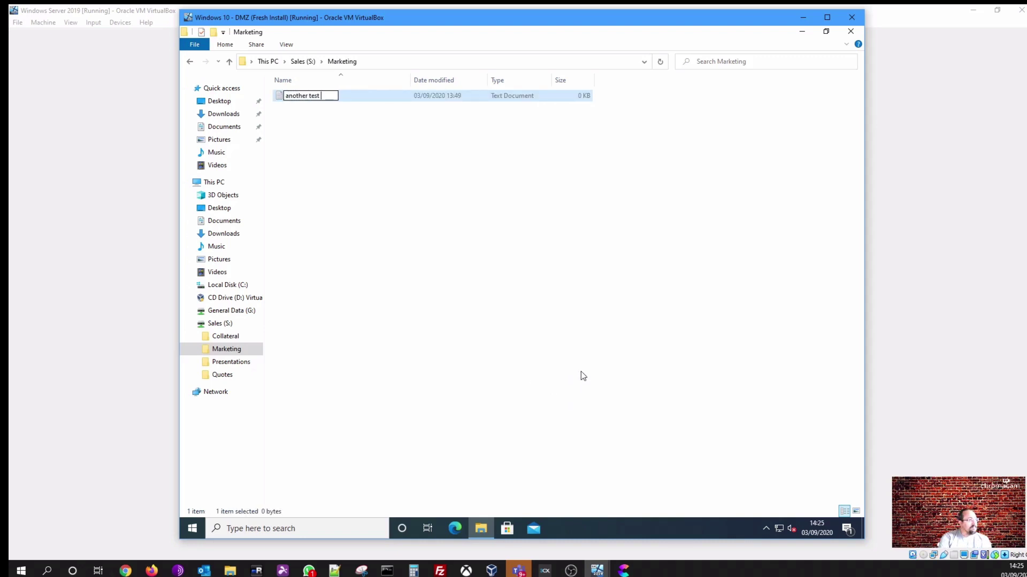
type("file")
key("Return")
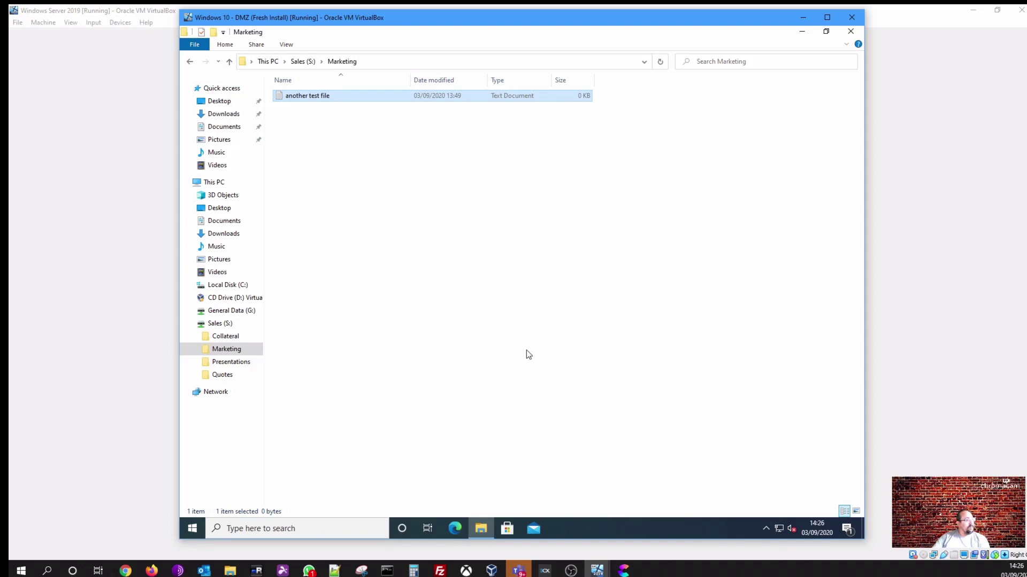
Browse the Quotes folder and the Sales (S:) root, then close File Explorer
left_click(230, 376)
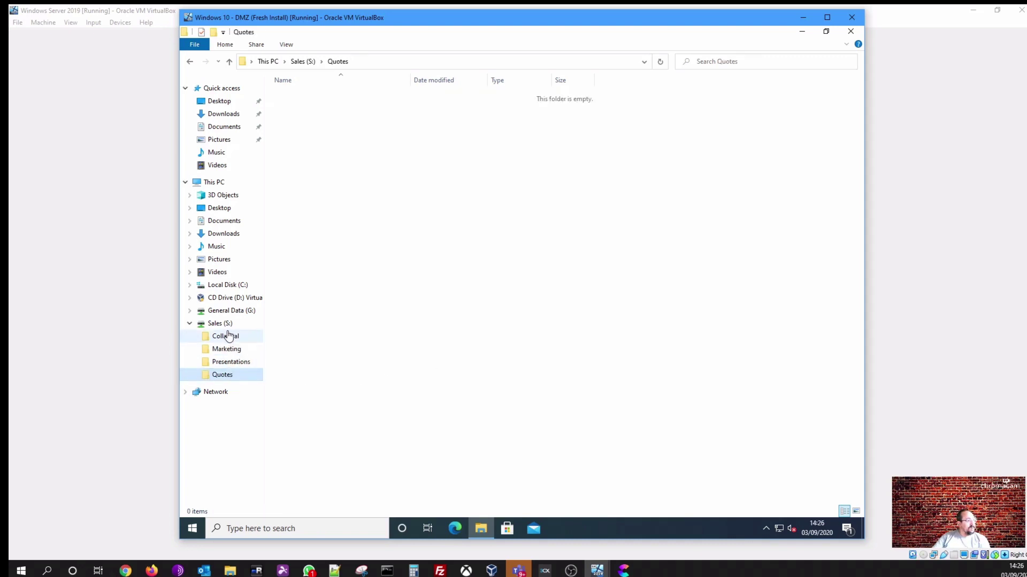
left_click(225, 324)
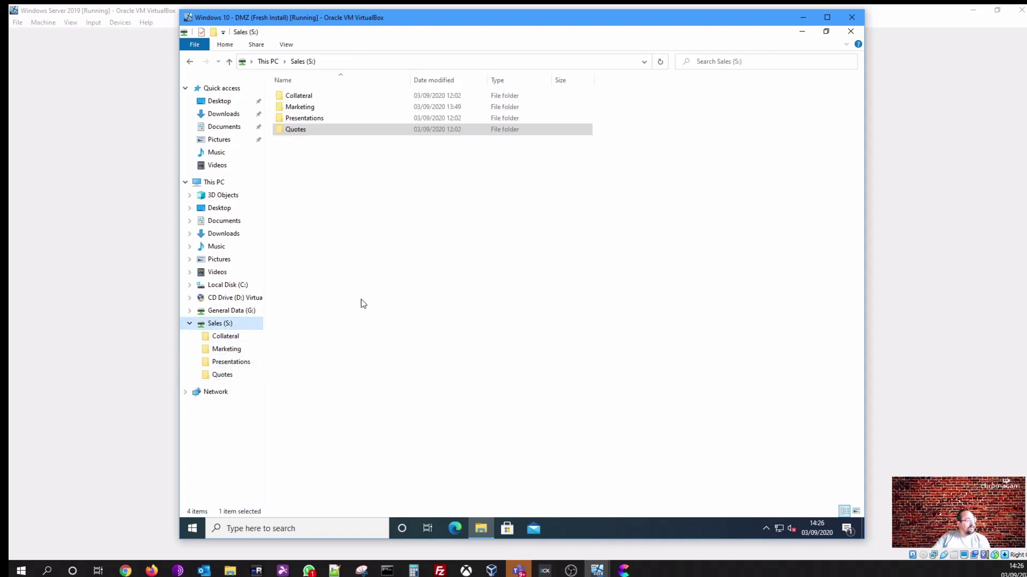
left_click(448, 333)
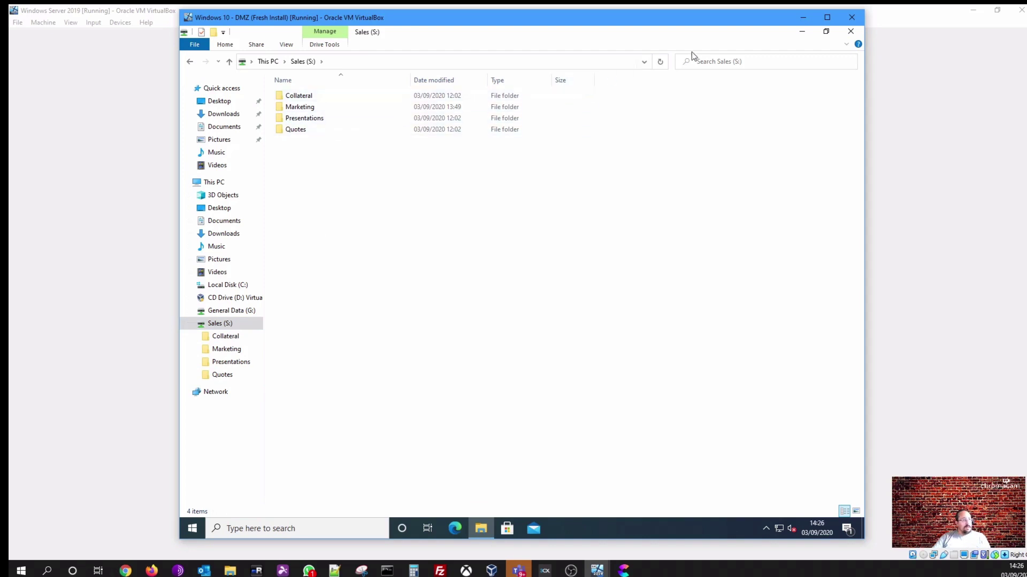
left_click(851, 32)
Leave the current session using Switch user from the Start menu's account options
left_click(193, 529)
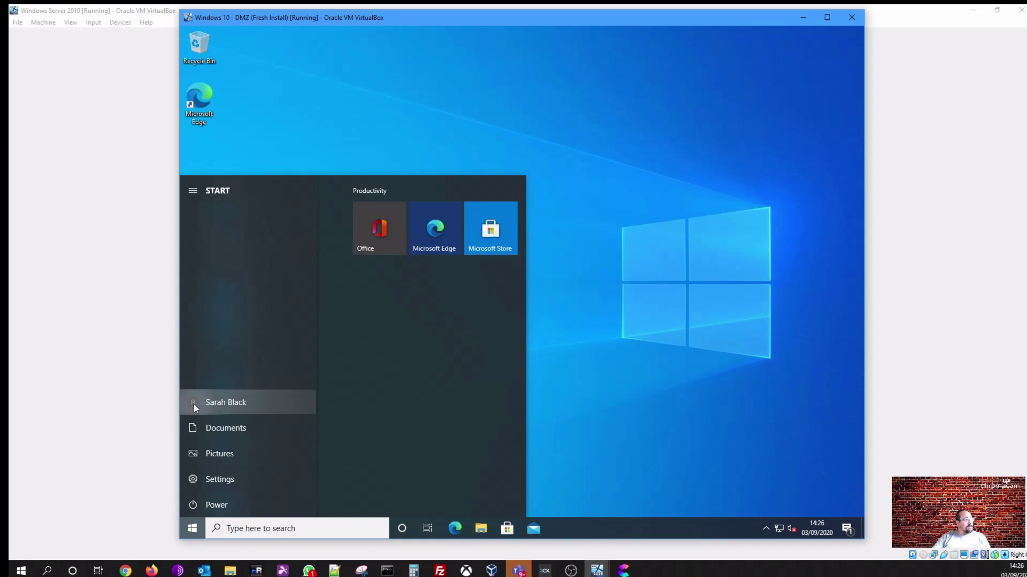
left_click(194, 403)
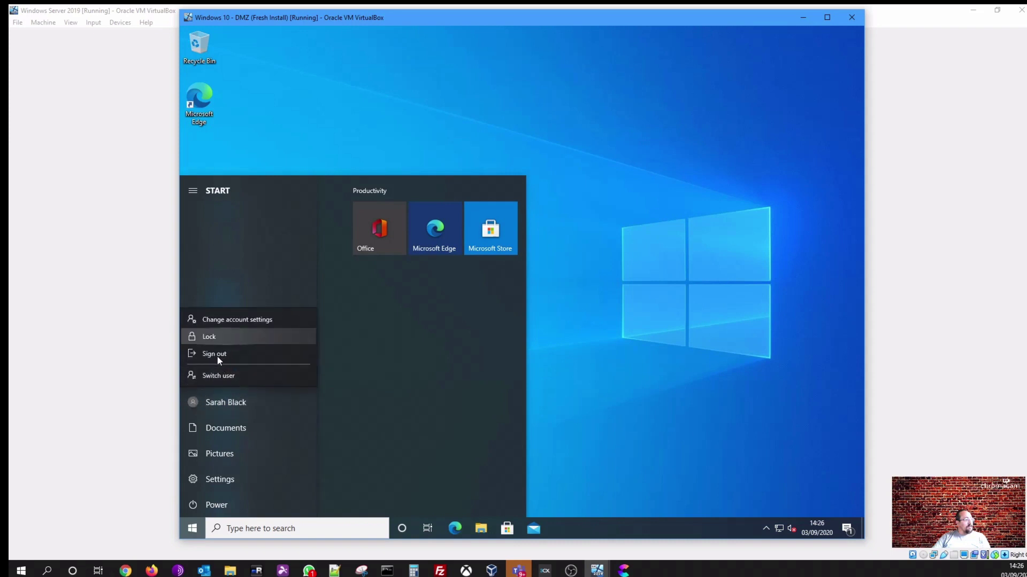
left_click(214, 376)
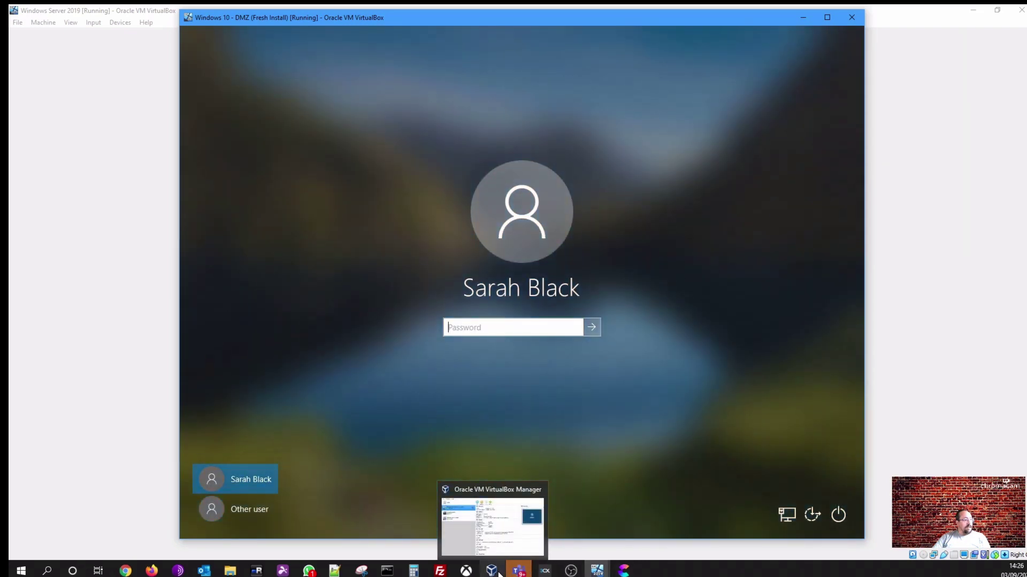
Sign in as Other user with a LEVELUPDEMO staff username and password
mouse_move(597, 570)
mouse_move(601, 538)
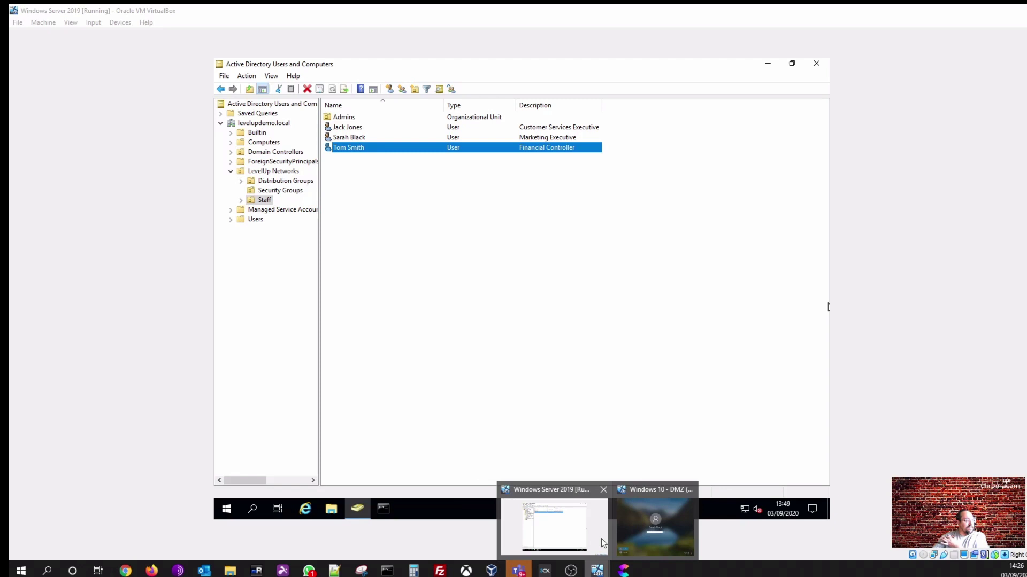
left_click(656, 527)
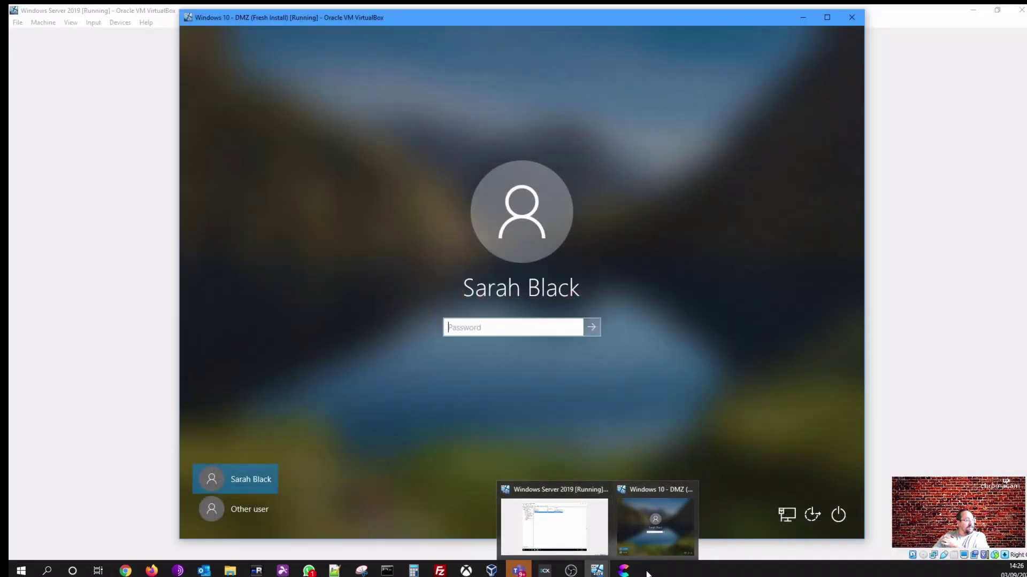
left_click(260, 507)
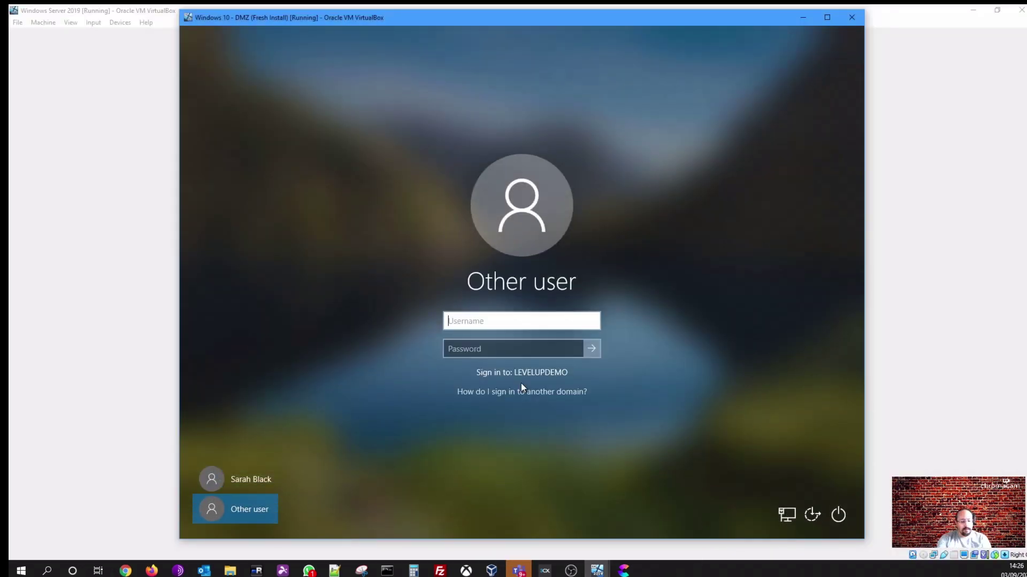
key("Tab")
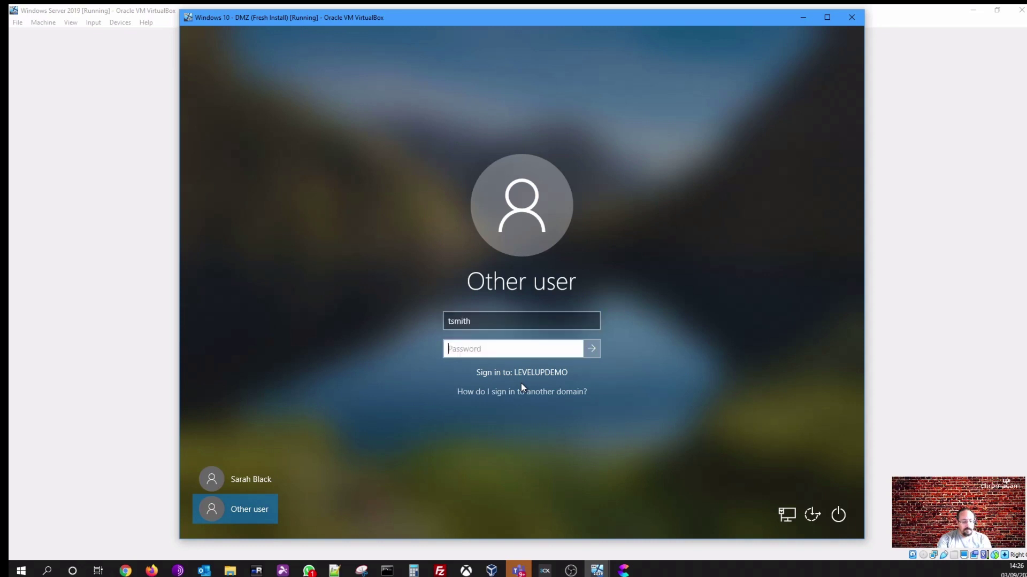
type("*********")
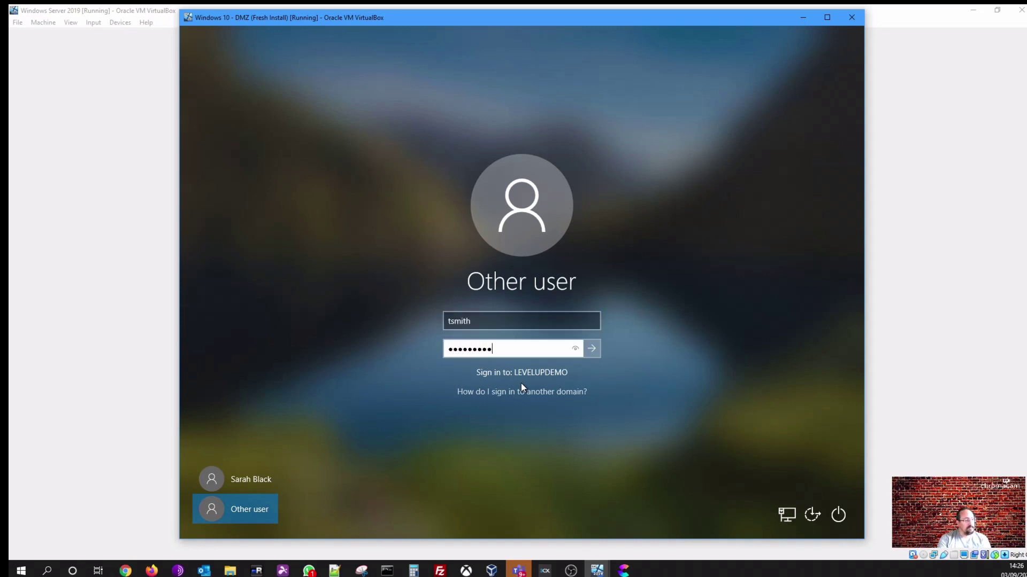
key("Return")
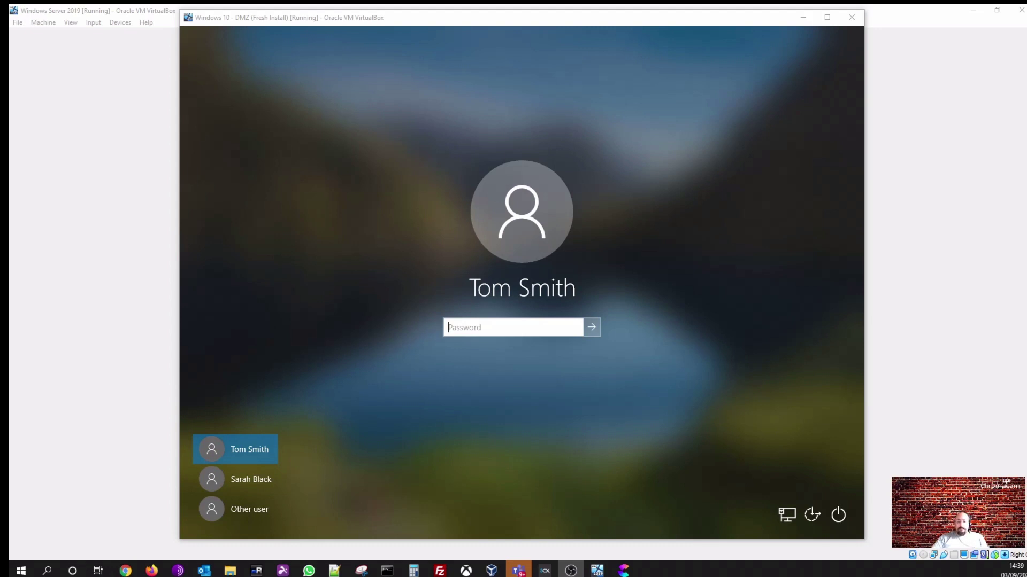
Select the Shared Drive - Finance GPO and review its security filtering and Staff link
key("alt+Tab")
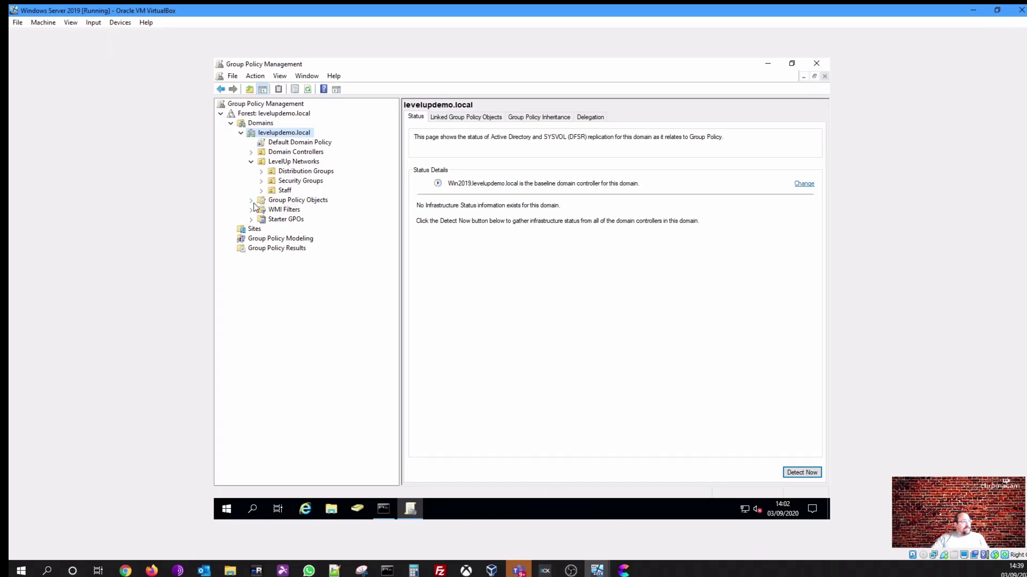
left_click(252, 201)
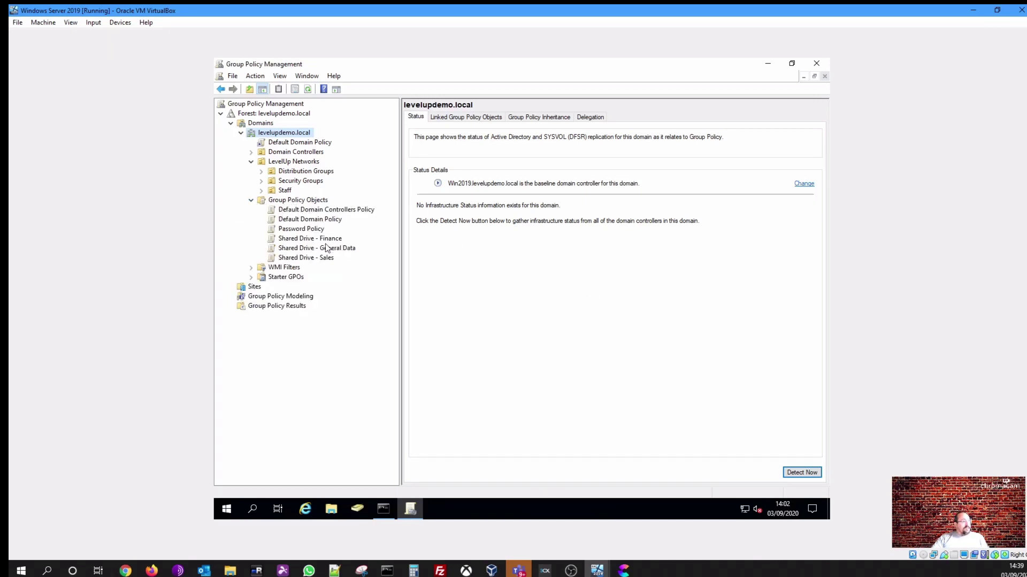
left_click(327, 248)
left_click(327, 240)
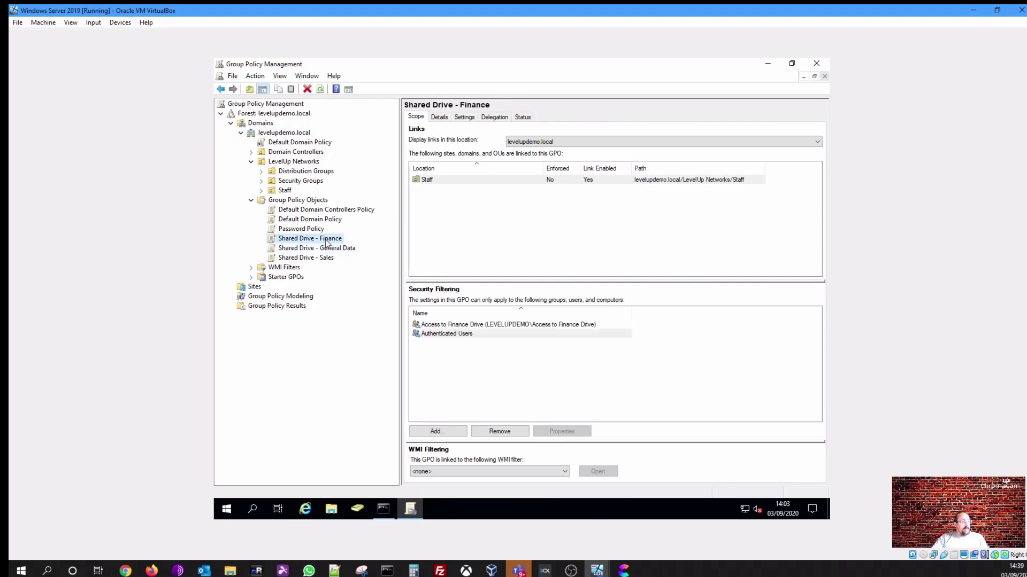
left_click(455, 334)
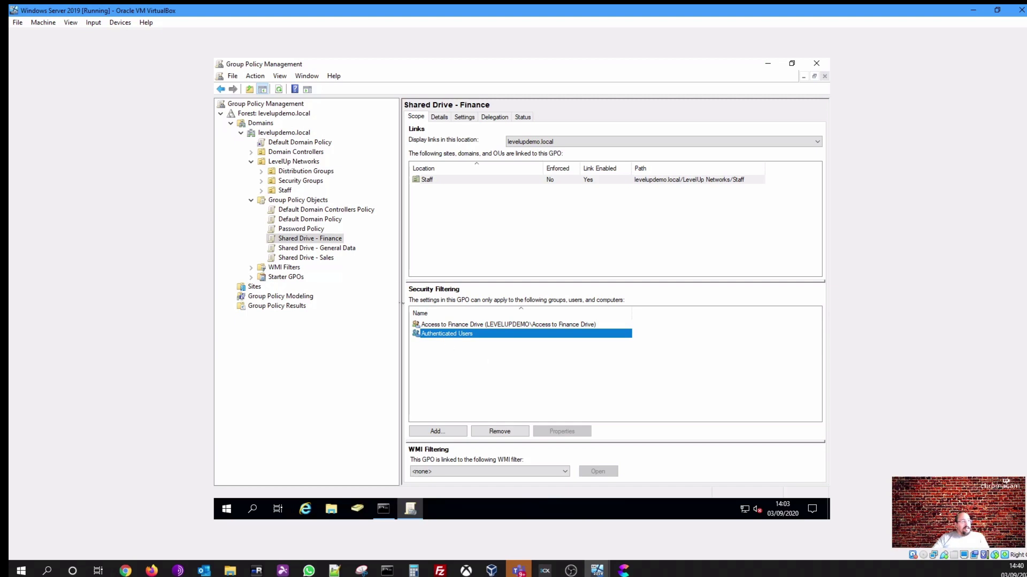
left_click(425, 179)
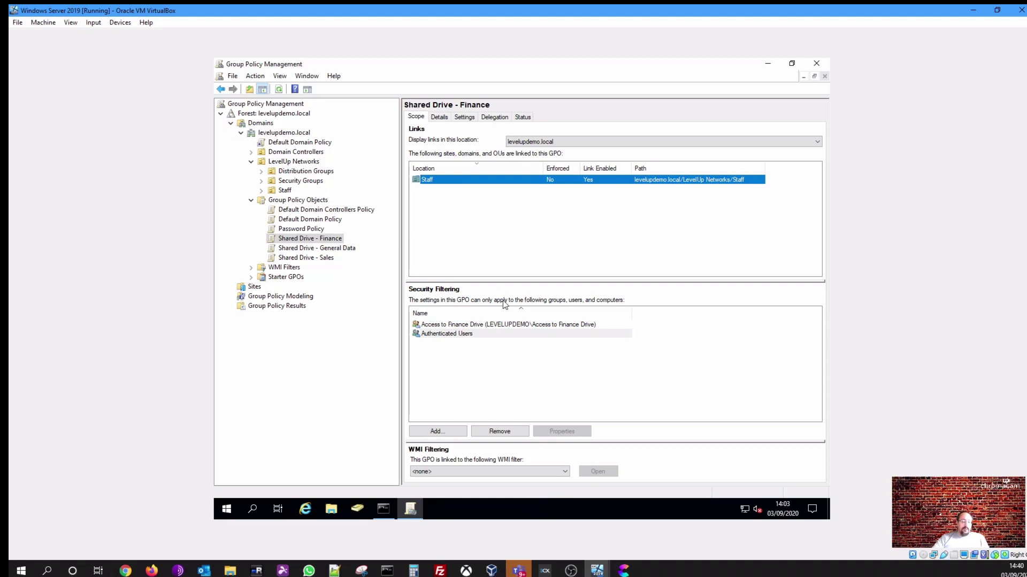
Compare the Finance GPO's settings report with its scope, then list the Staff OU's linked GPOs
left_click(464, 117)
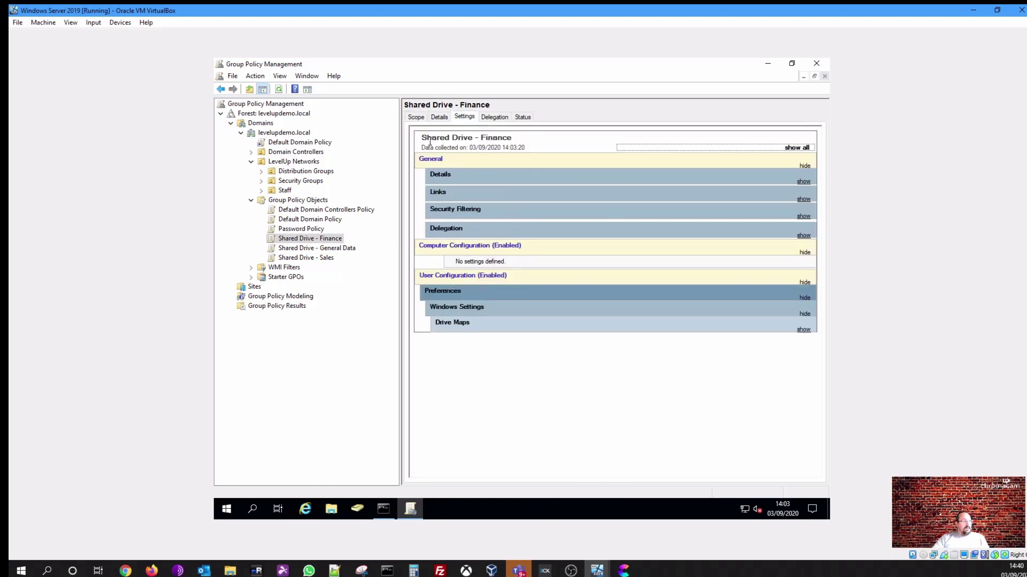
left_click(416, 117)
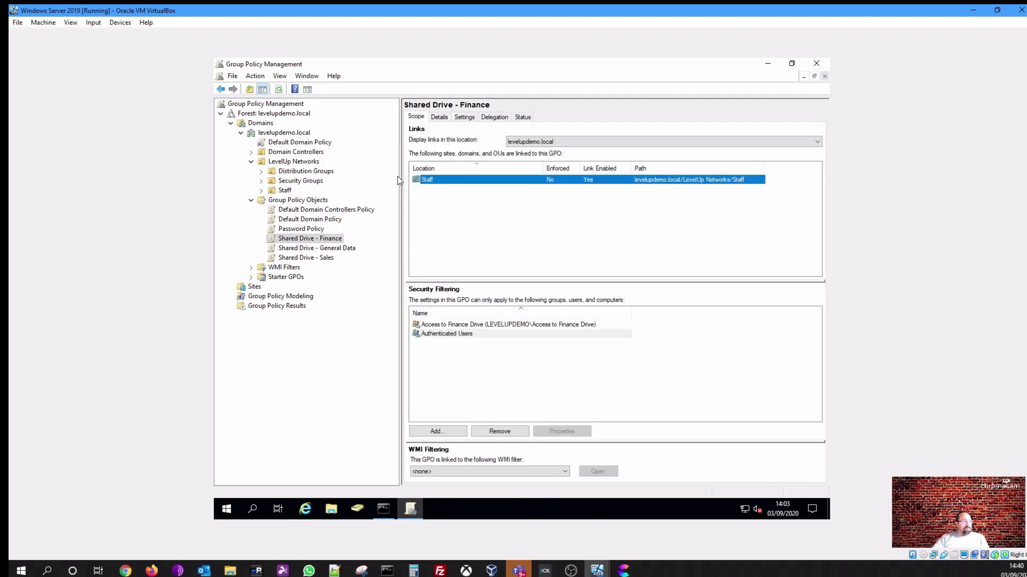
left_click(457, 118)
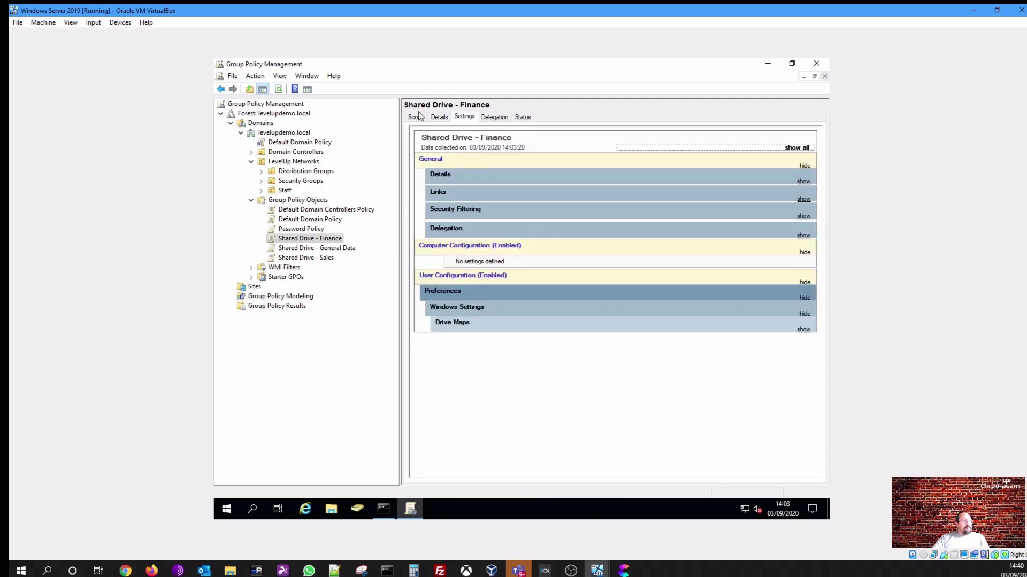
left_click(418, 118)
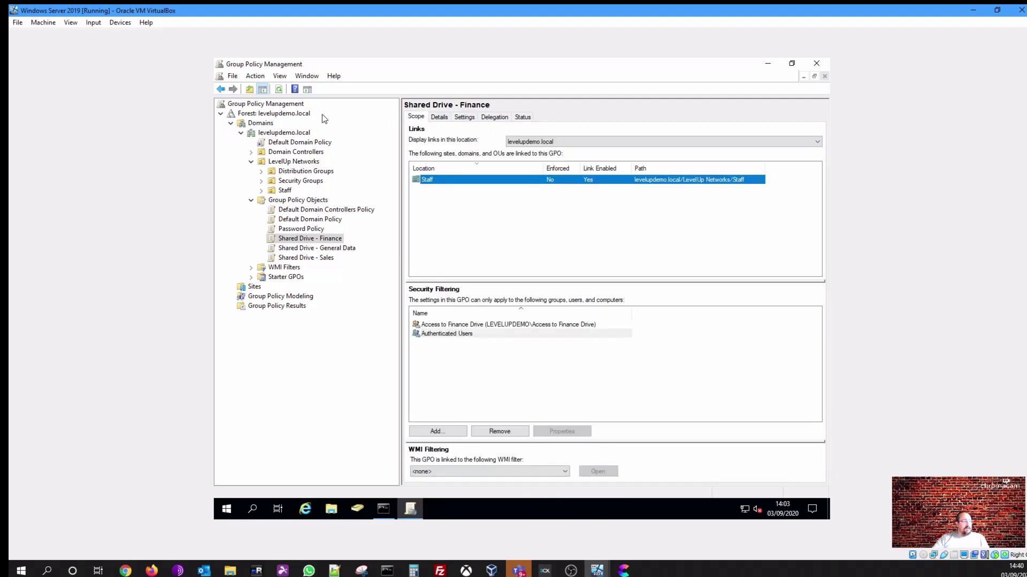
left_click(284, 191)
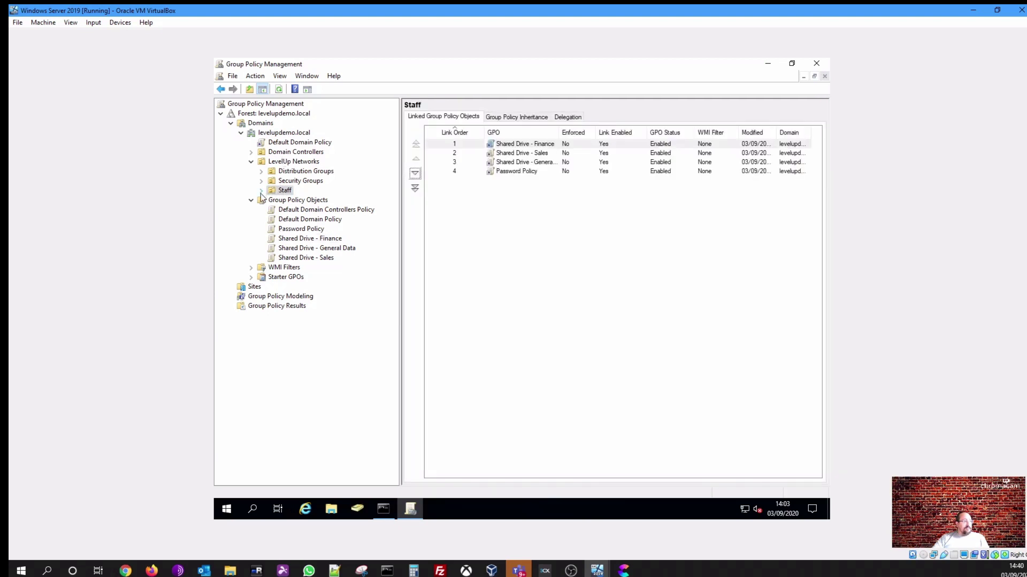
left_click(261, 191)
left_click(261, 190)
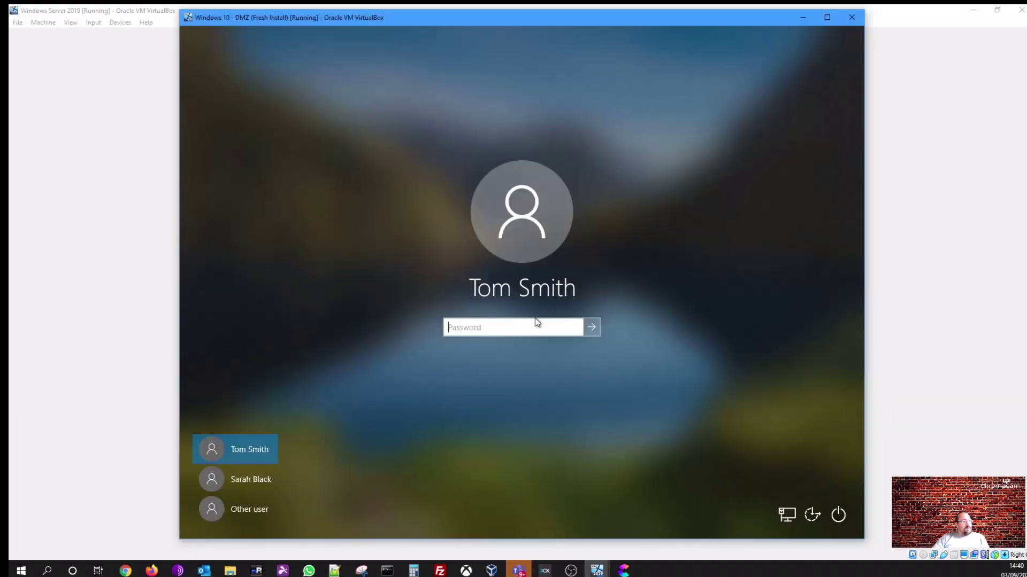
Enter the staff user's password to sign in, then launch File Explorer from the taskbar
type("P")
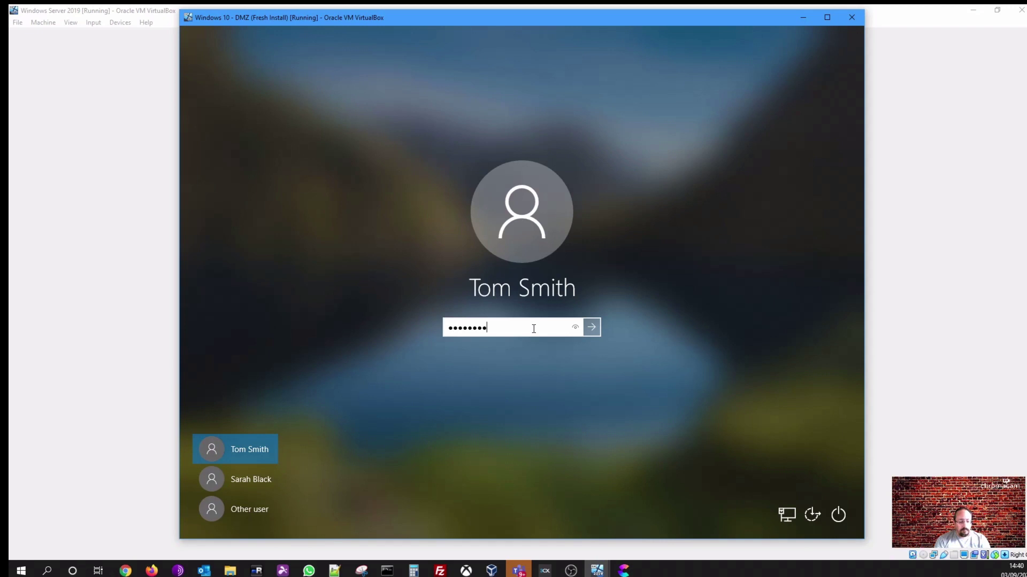
key("Return")
key("super")
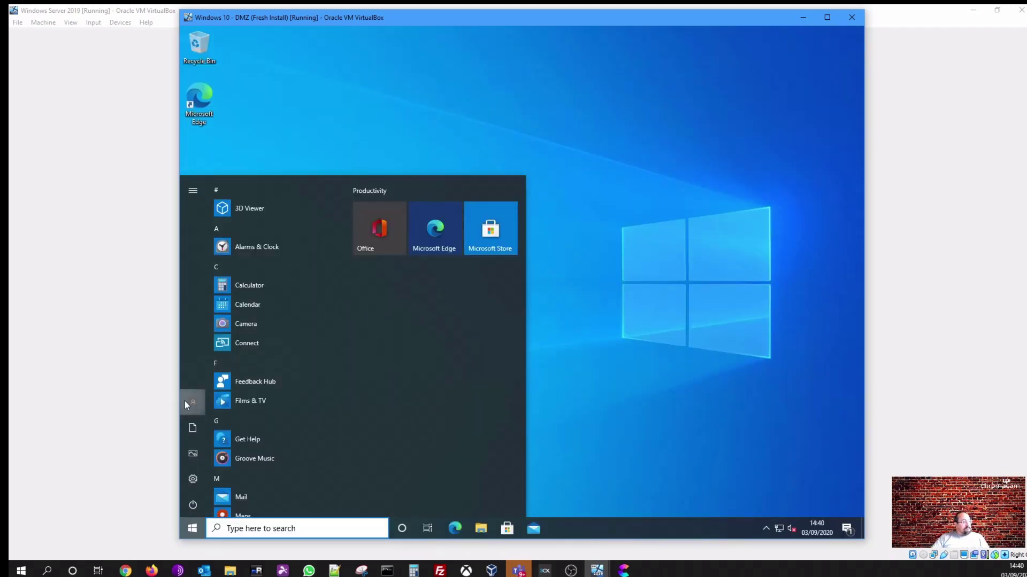
left_click(588, 411)
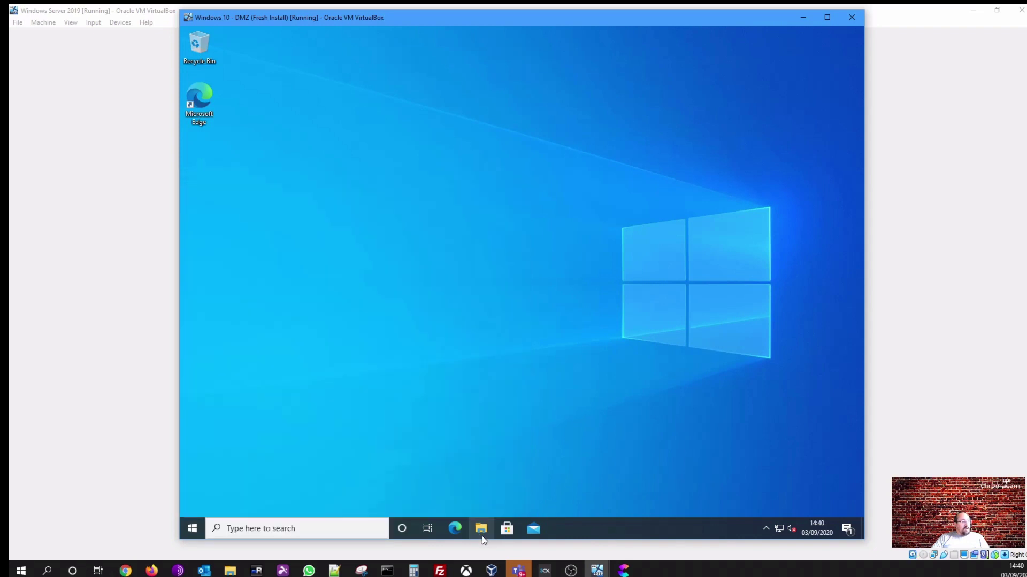
left_click(480, 530)
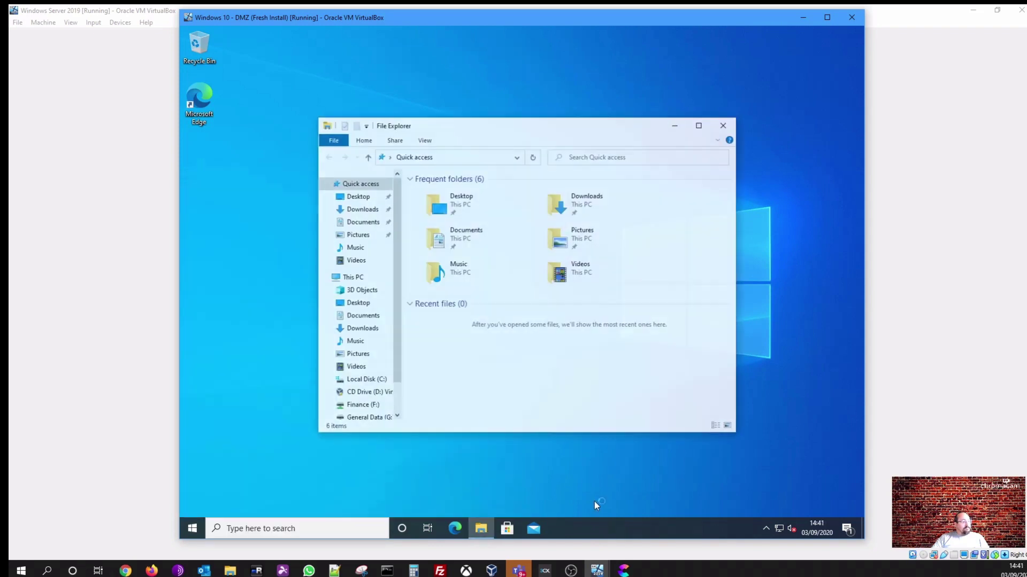
Maximize Explorer, add a New Text Document to Finance (F:), then open Sales (S:)
left_click(700, 126)
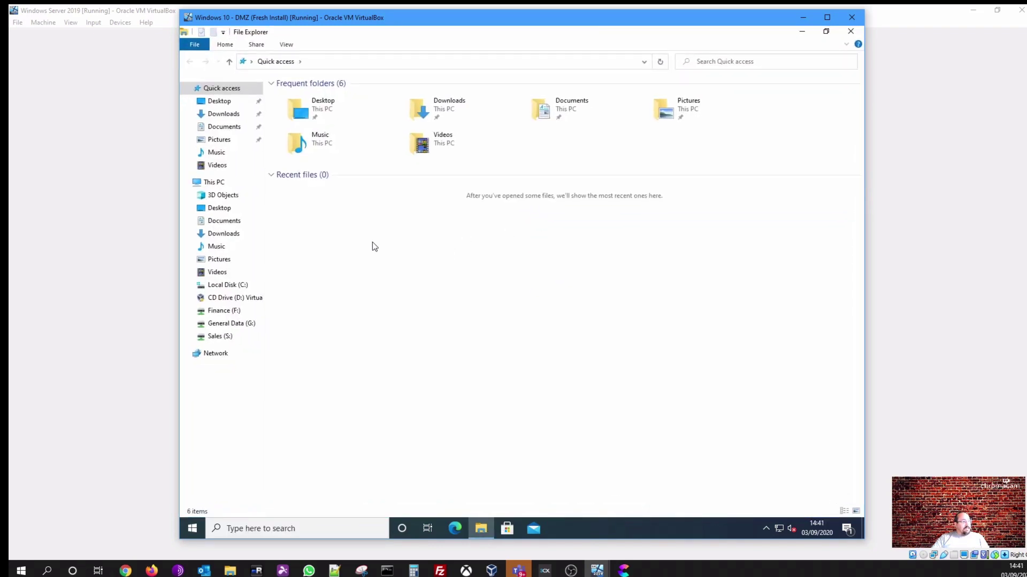
left_click(213, 183)
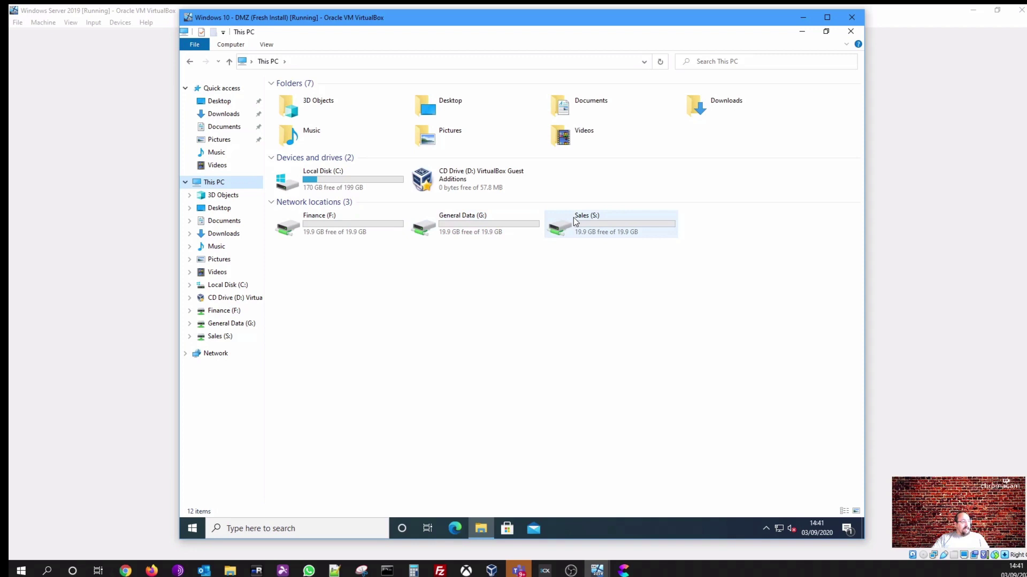
left_click(221, 311)
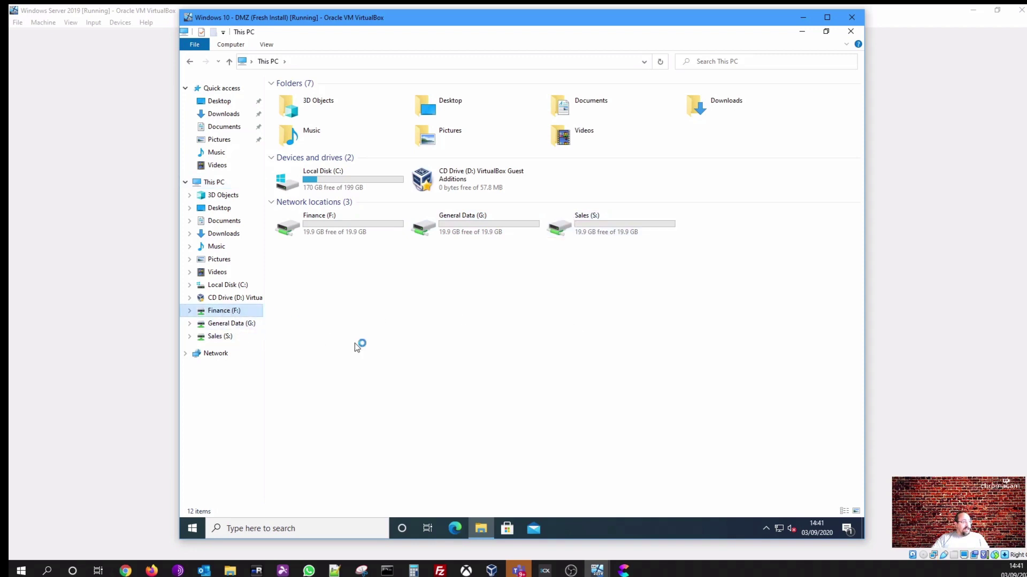
right_click(438, 256)
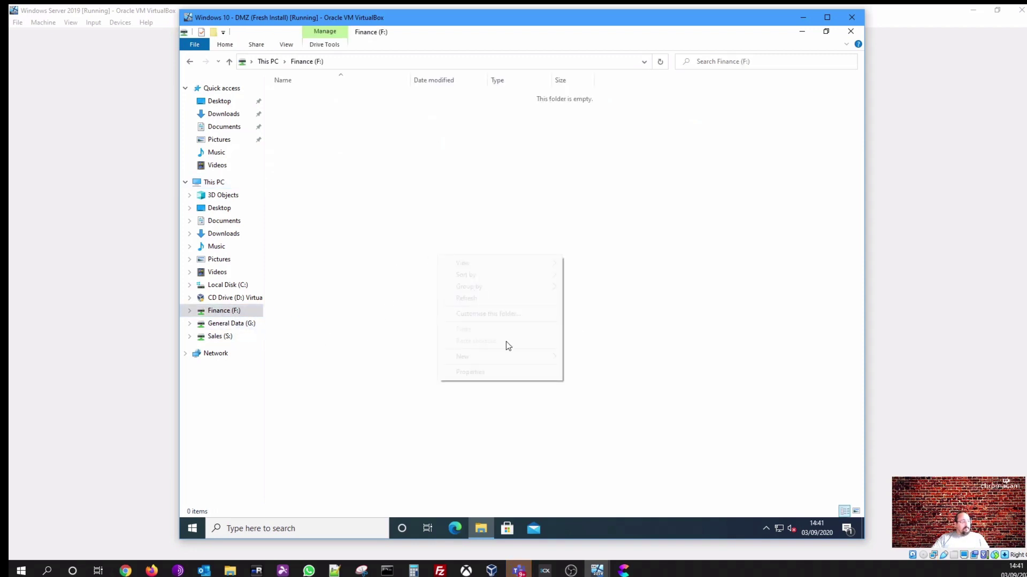
mouse_move(515, 356)
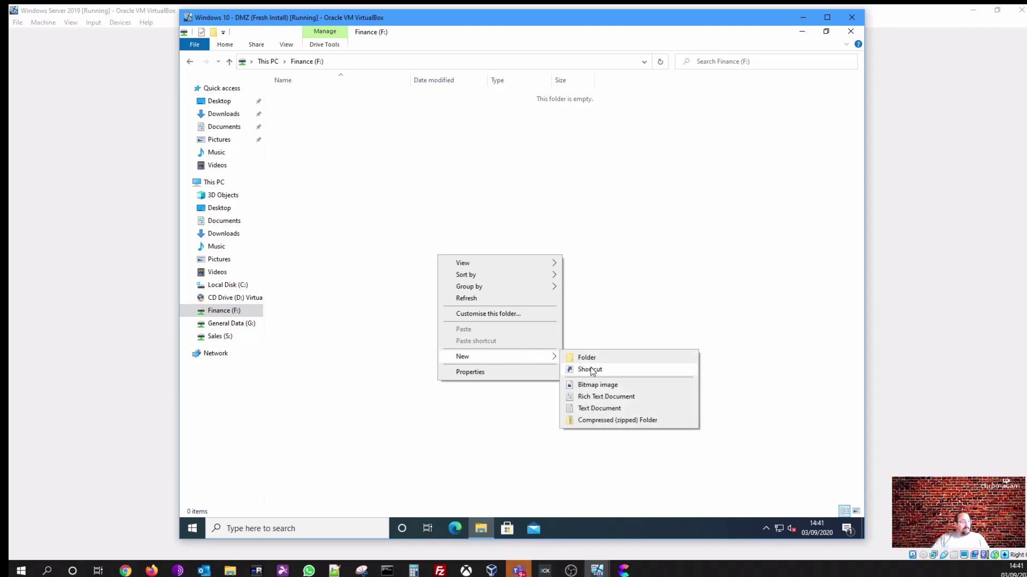
left_click(597, 408)
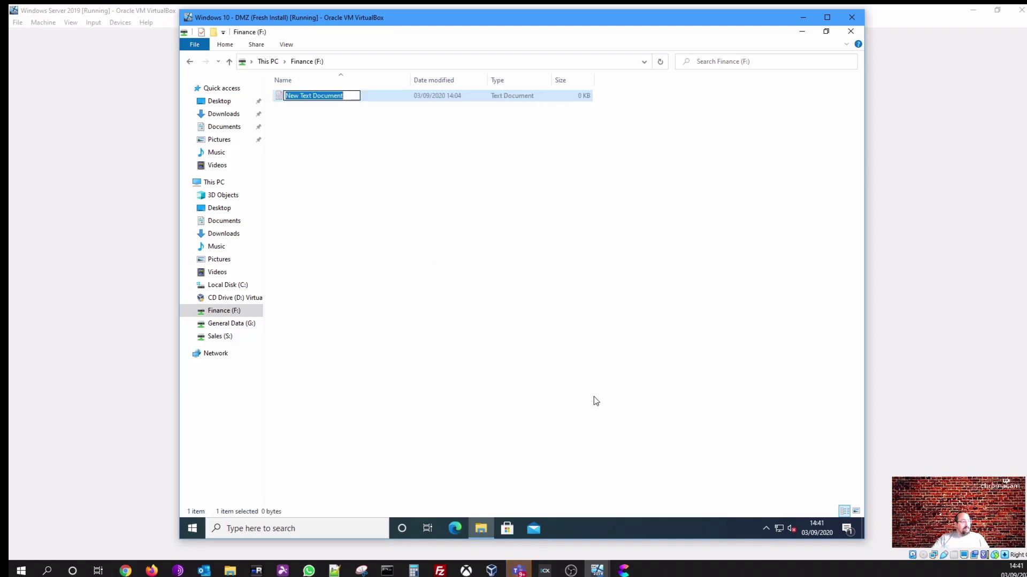
left_click(558, 331)
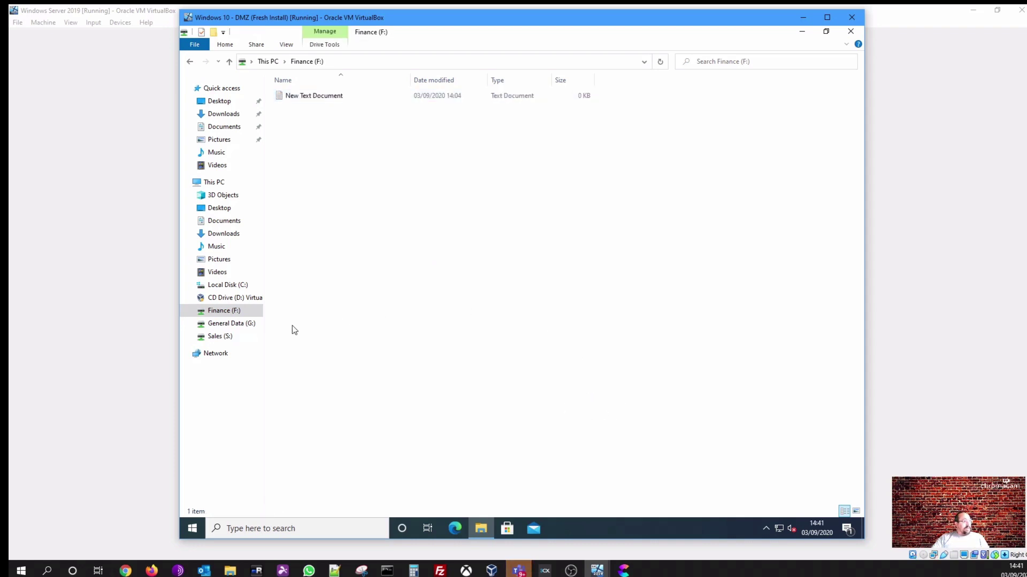
left_click(230, 336)
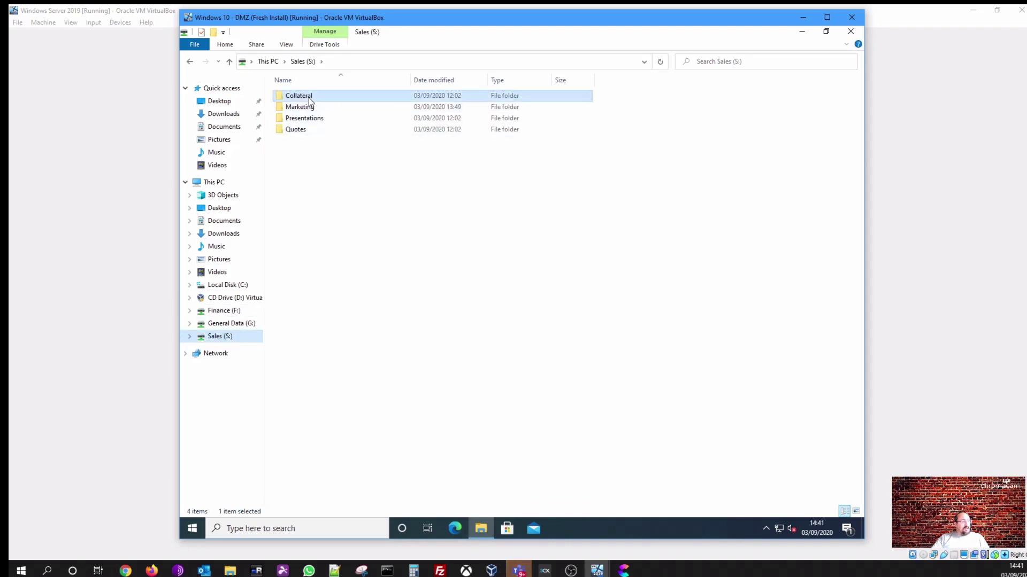
Open Collateral and Quotes on Sales, get denied on Marketing, dismiss the error, and close Explorer
double_click(309, 97)
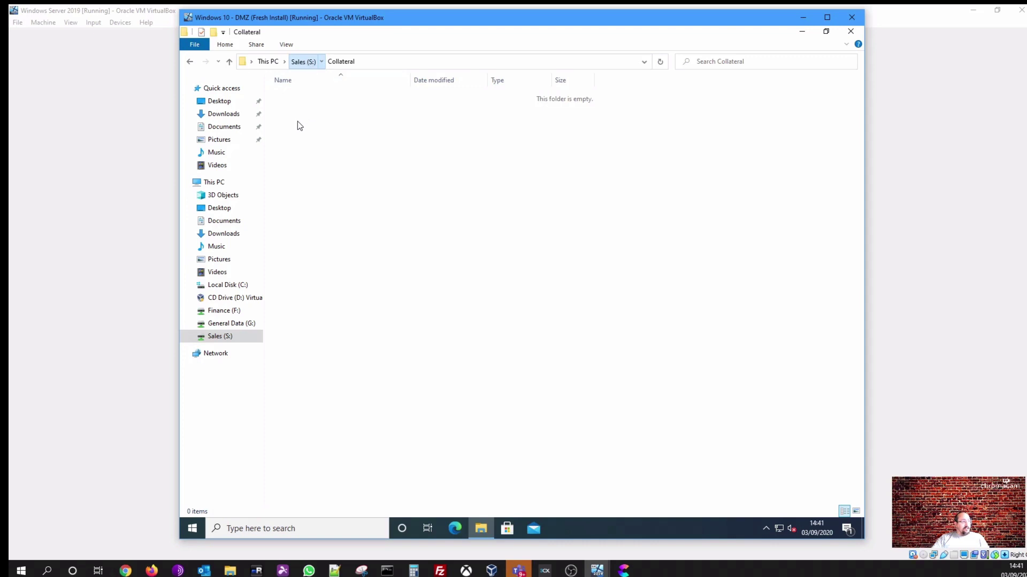
left_click(308, 63)
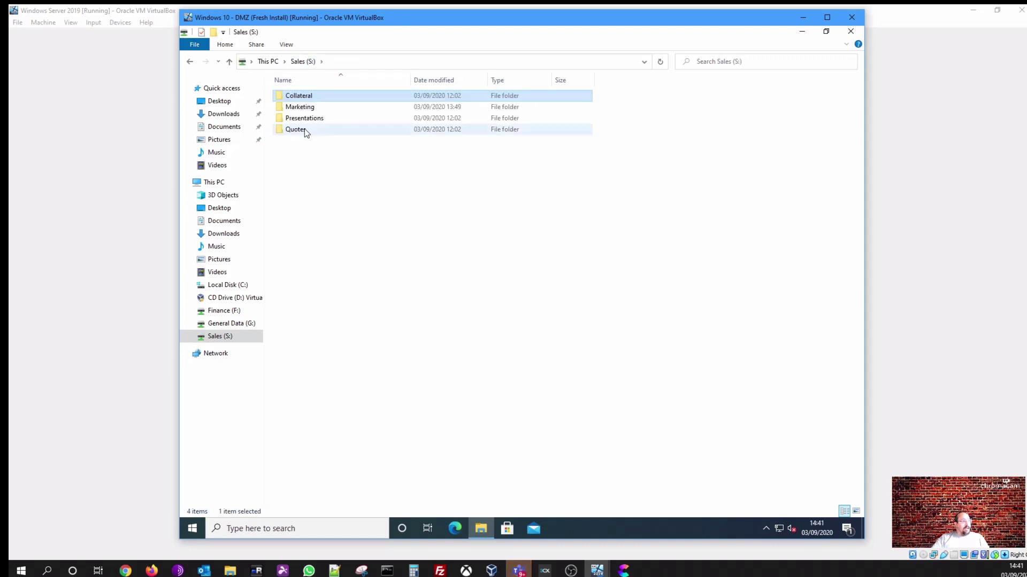
double_click(315, 131)
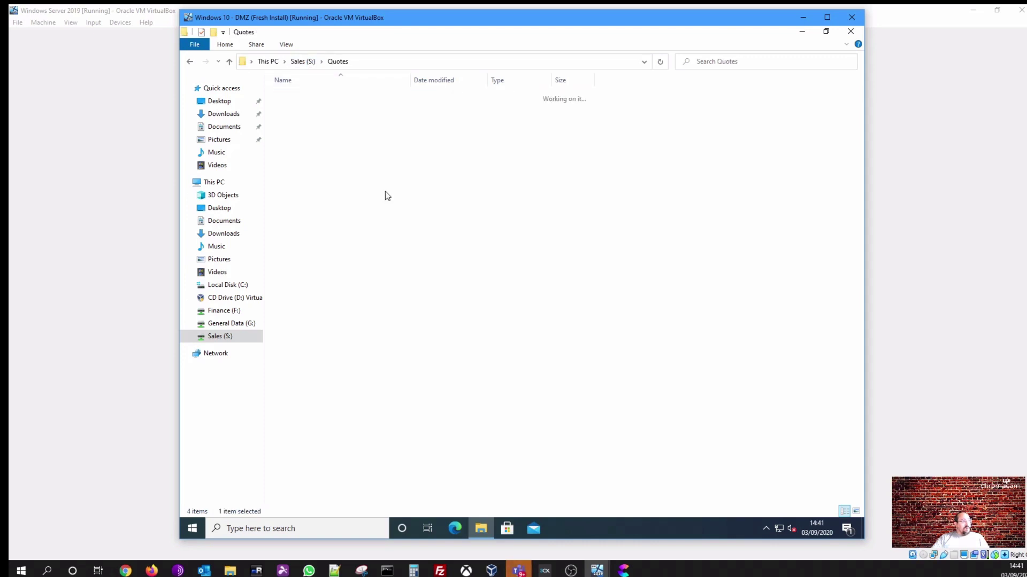
left_click(303, 61)
left_click(308, 110)
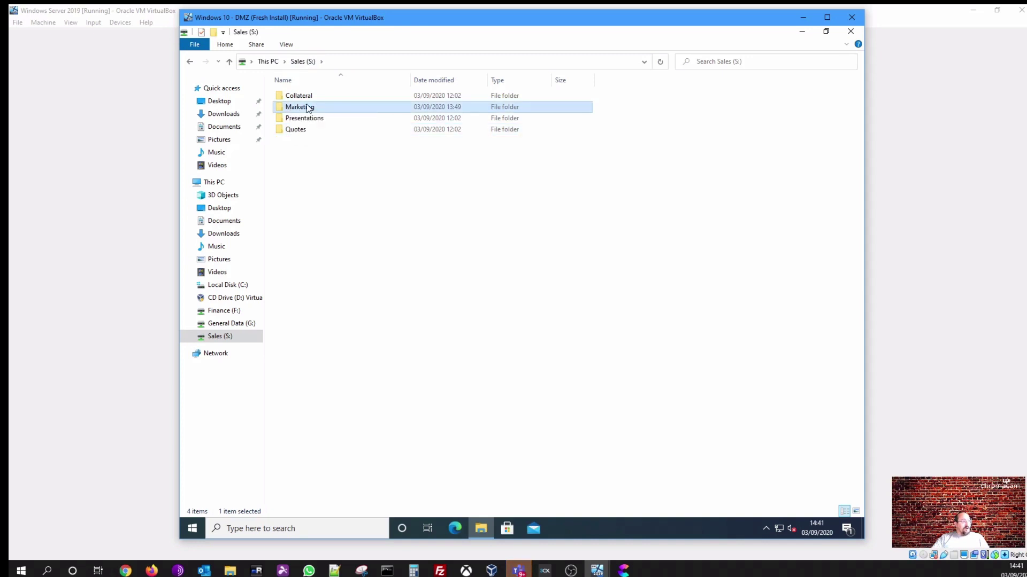
double_click(308, 108)
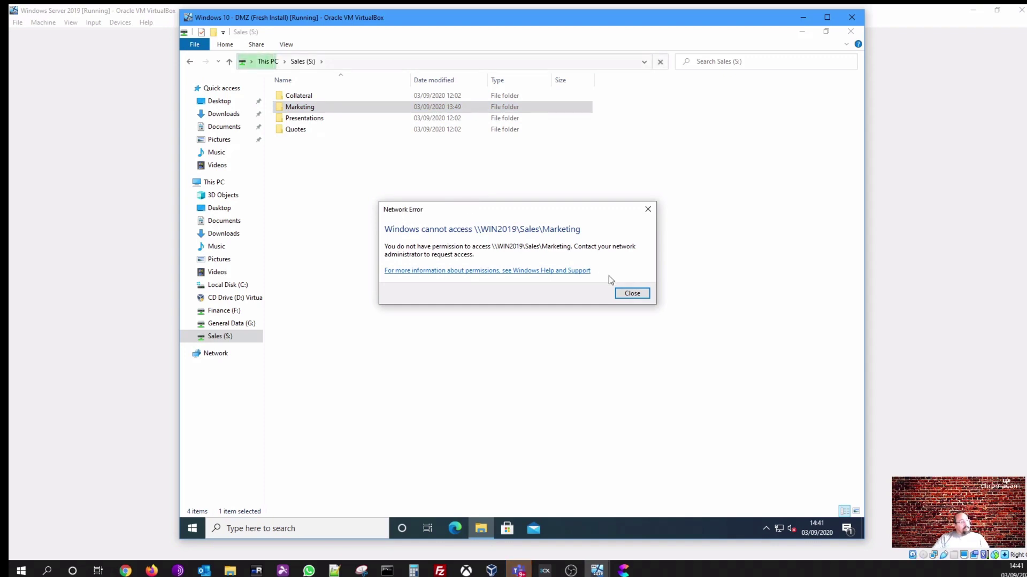
left_click(629, 293)
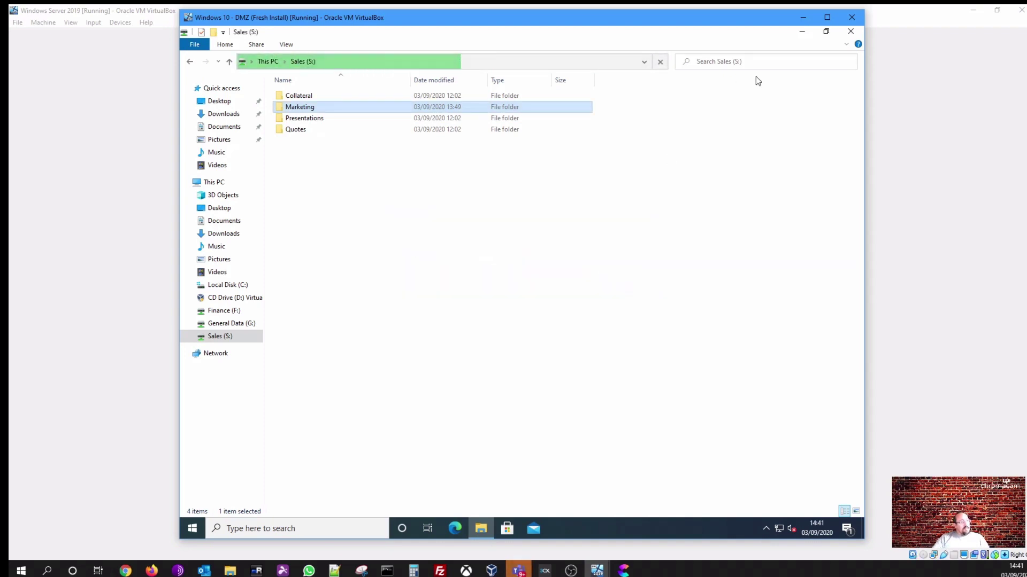
left_click(851, 31)
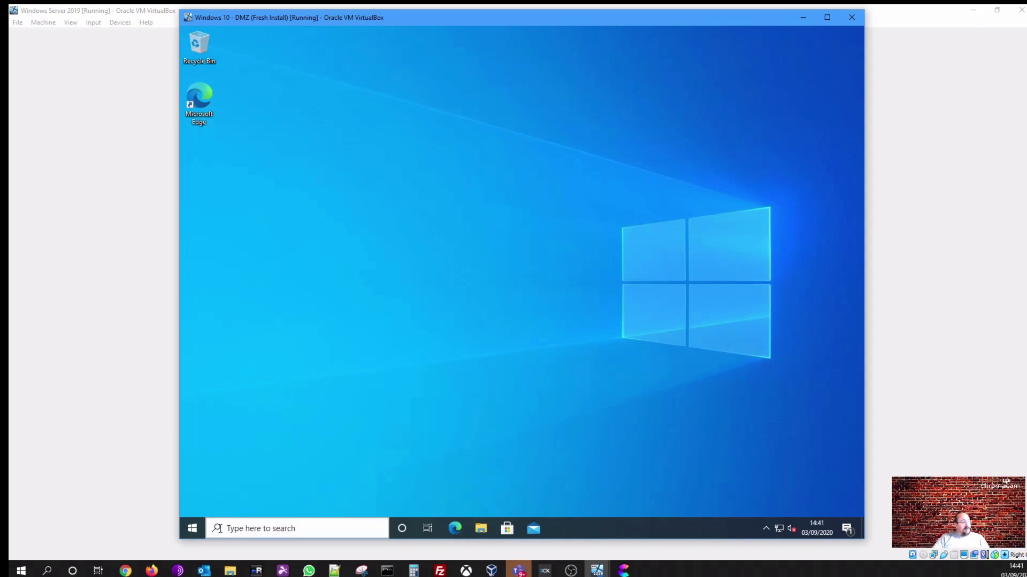
Sign out of the current Windows 10 account from the Start menu
left_click(198, 529)
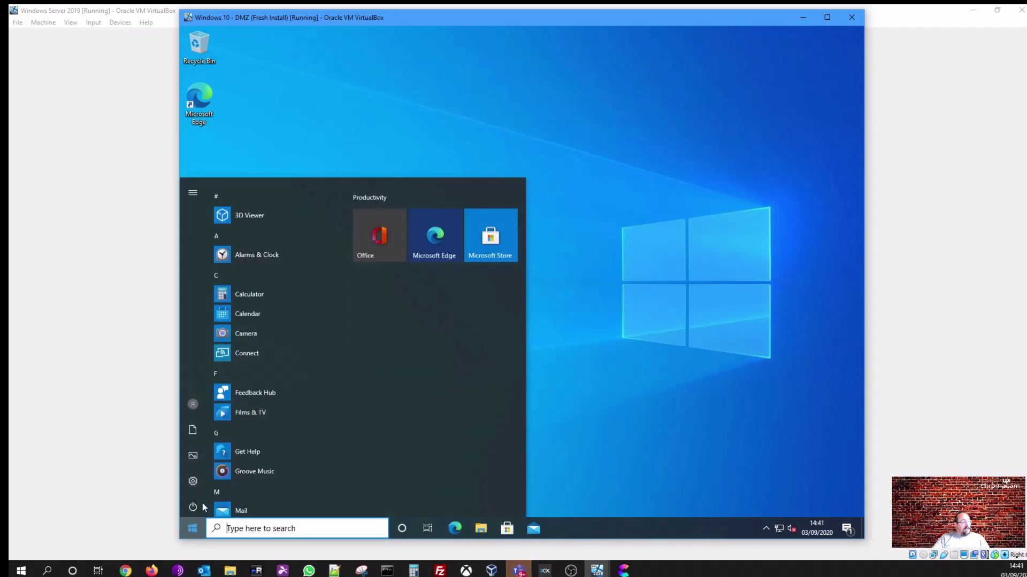
left_click(196, 405)
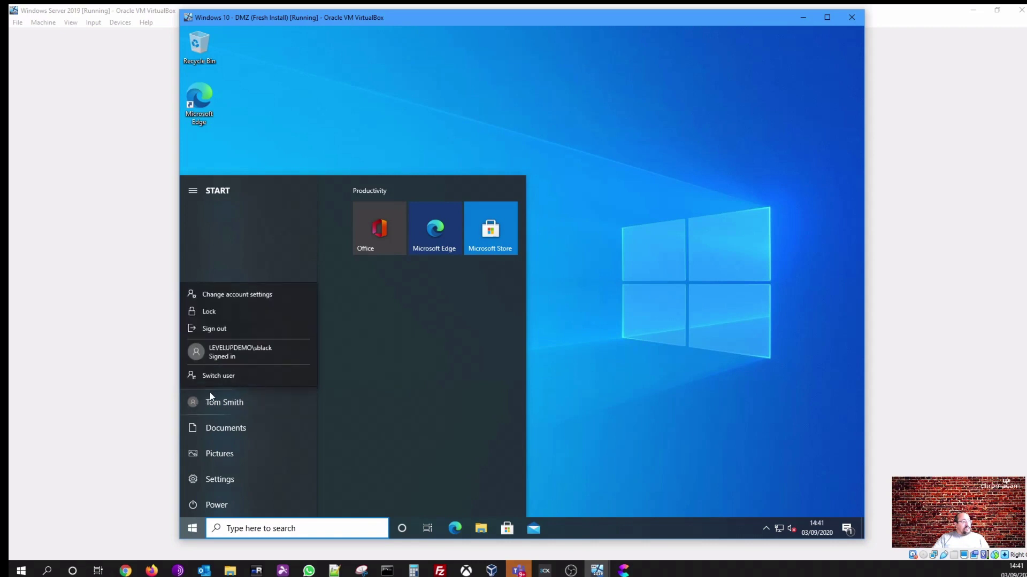
left_click(223, 329)
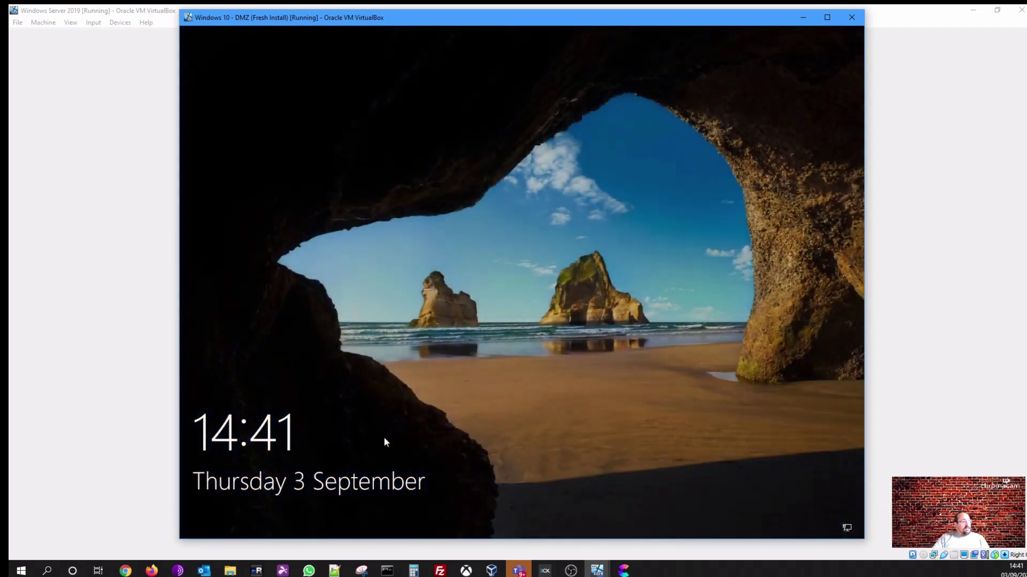
Sign back in as the other staff user with that user's password
left_click(384, 438)
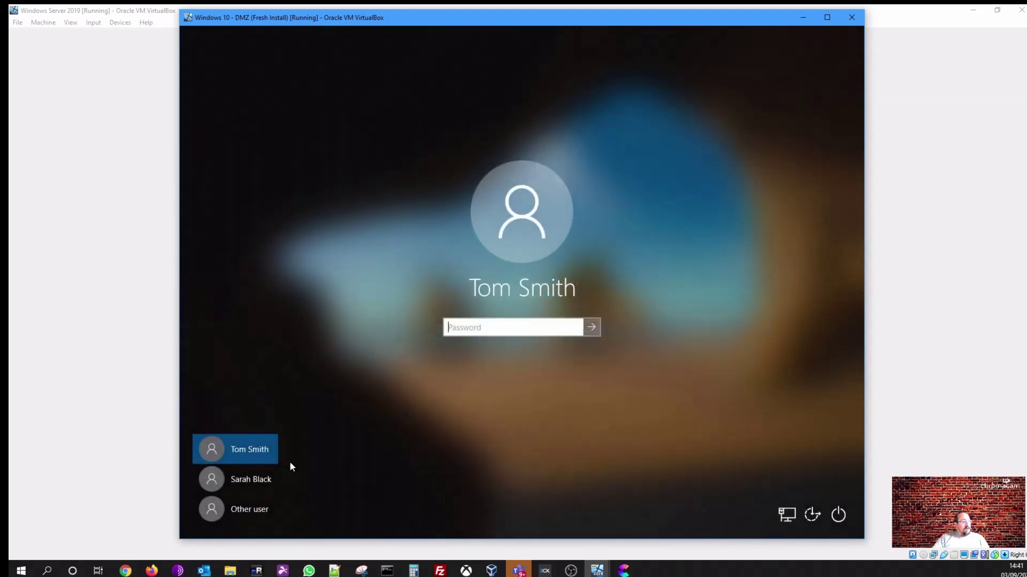
left_click(251, 480)
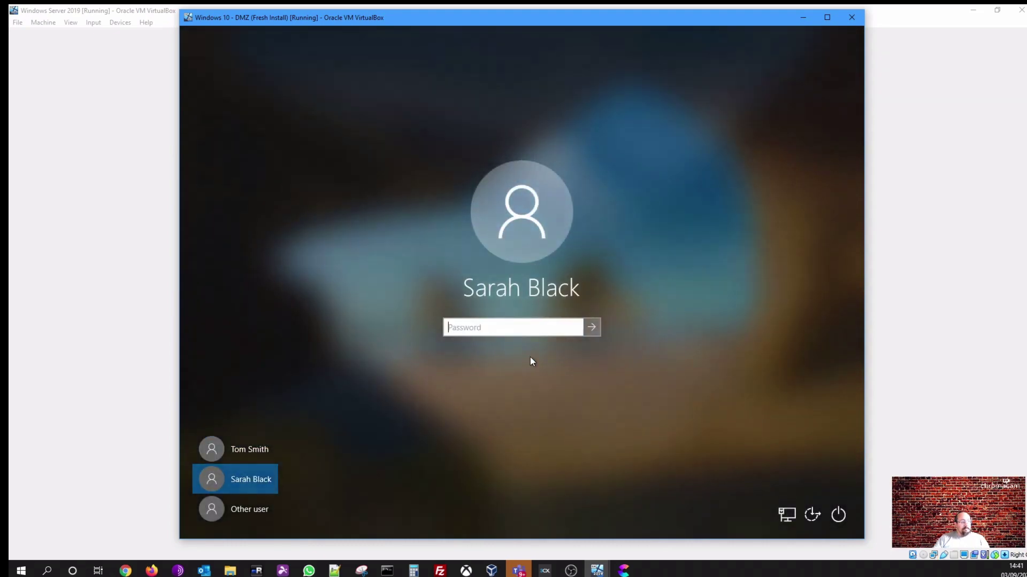
type("******")
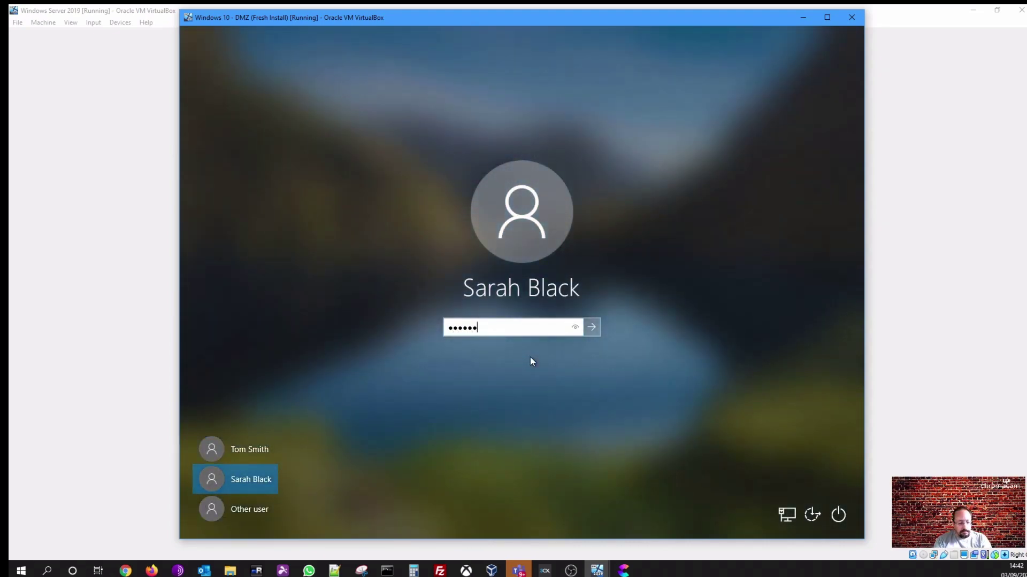
type("***")
key("Return")
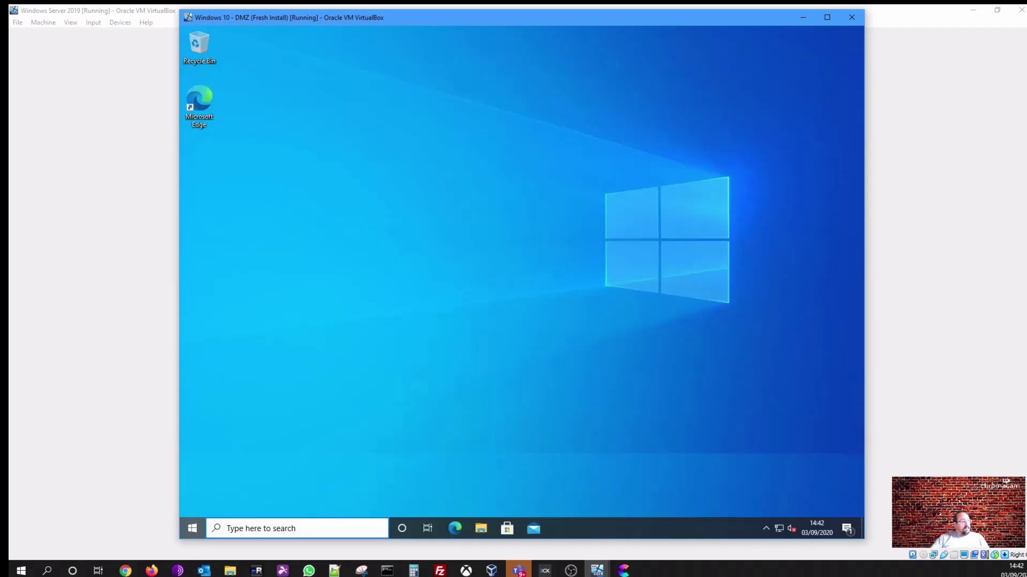
key("super")
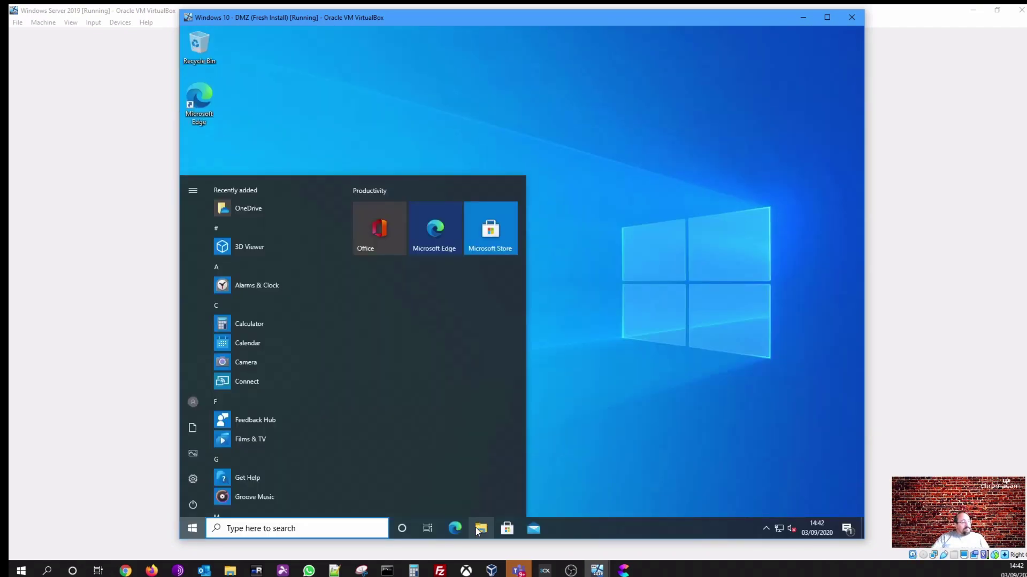
Try opening Finance (F:) under This PC, confirm the access-denied error, then close Explorer
left_click(480, 529)
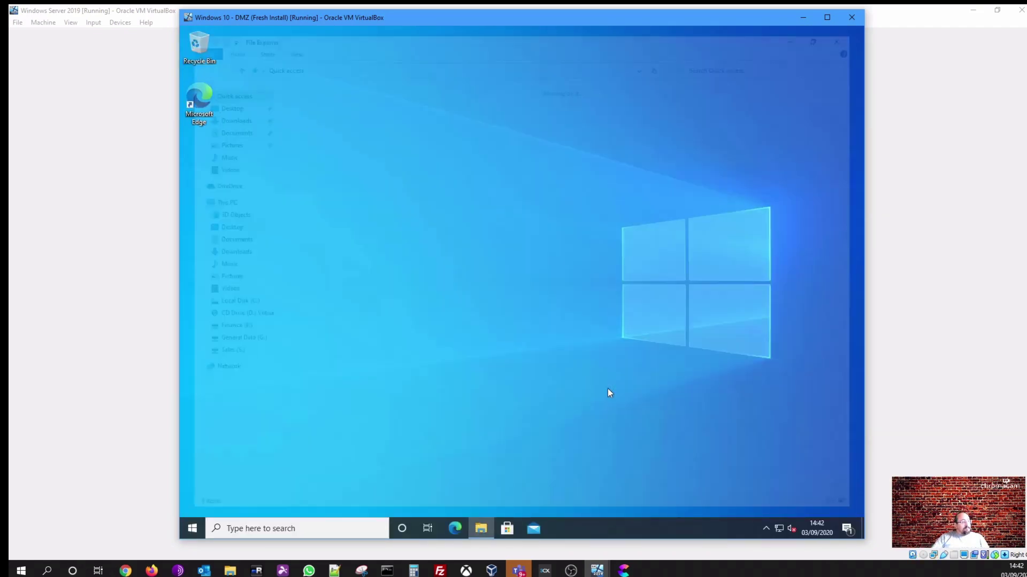
left_click(216, 199)
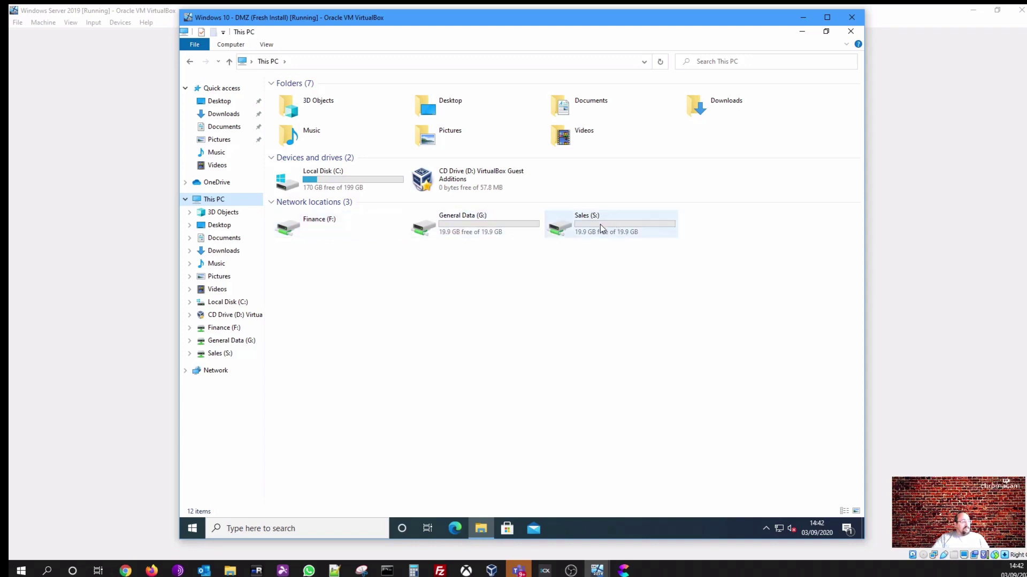
left_click(227, 327)
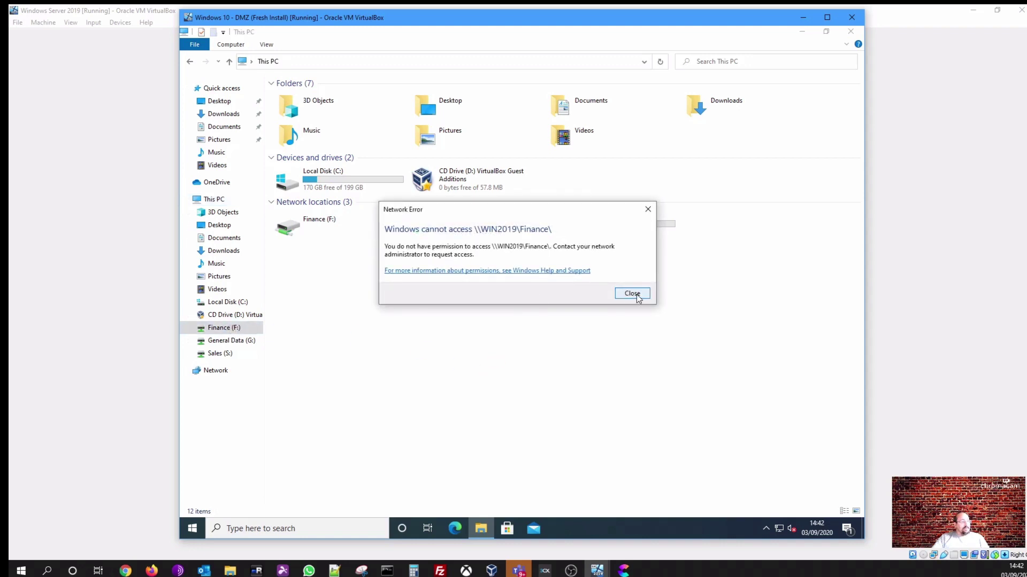
left_click(635, 295)
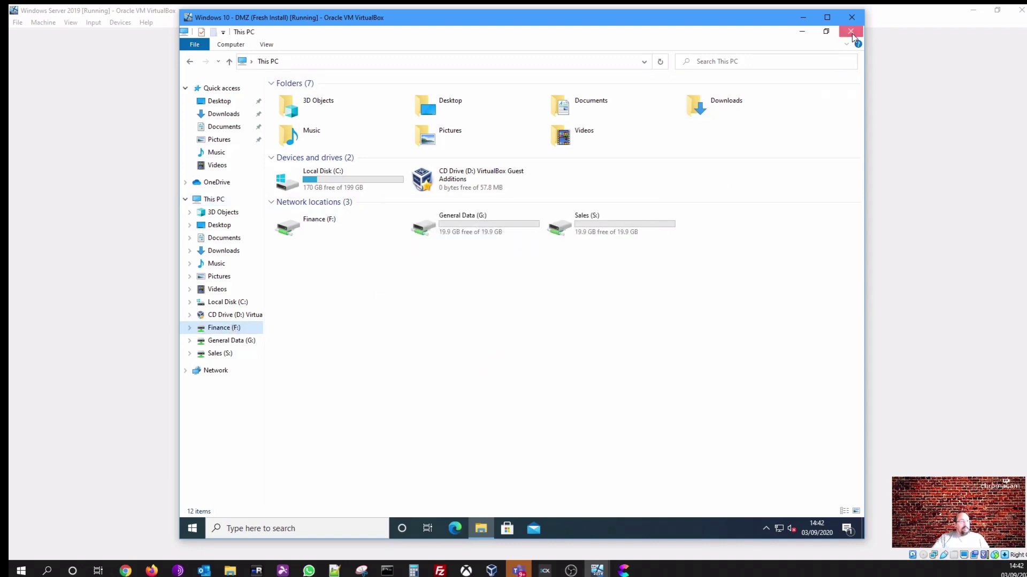
left_click(850, 31)
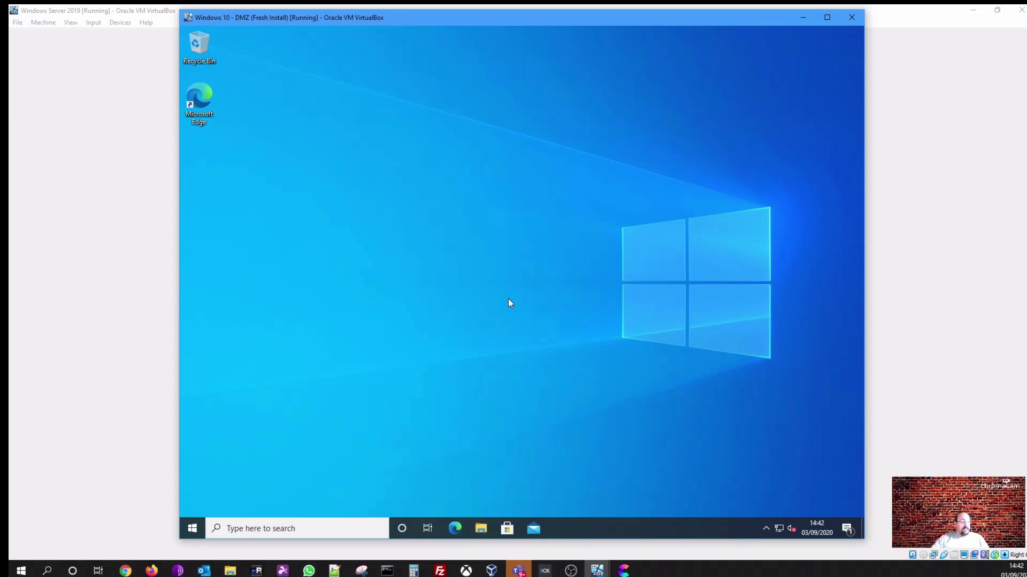
Search Start for cmd and run Command Prompt as administrator
left_click(192, 529)
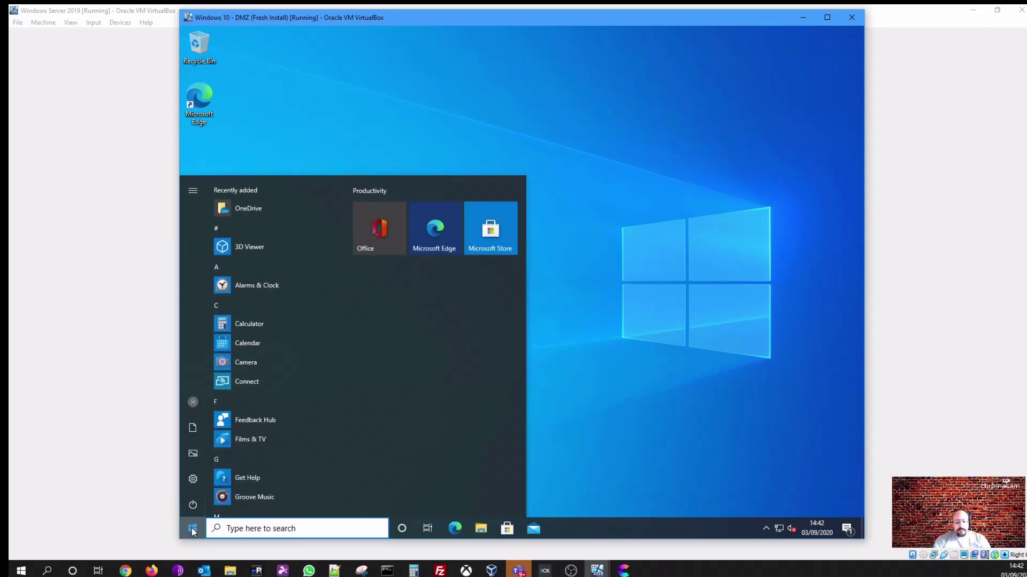
type("cmd")
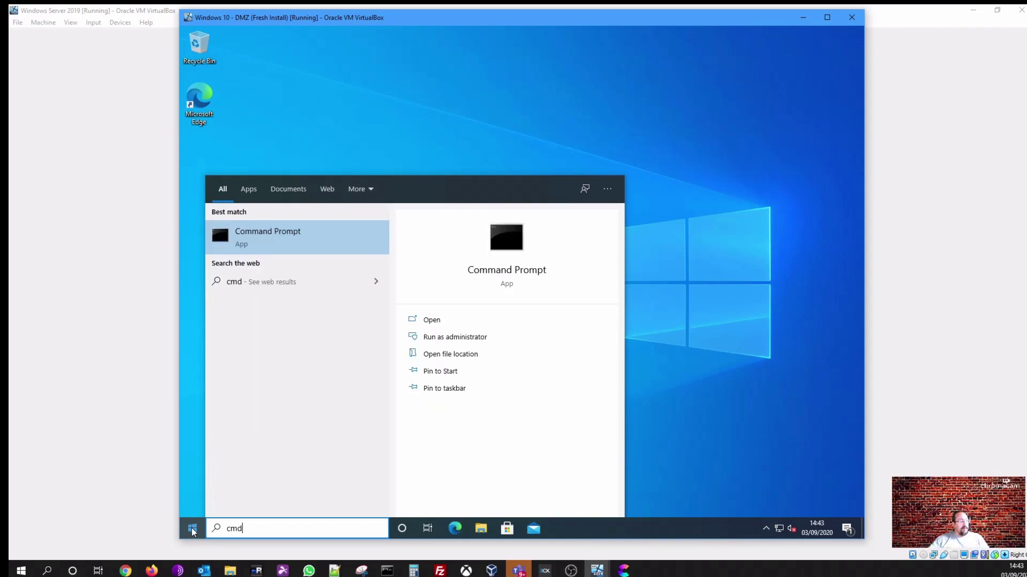
left_click(463, 338)
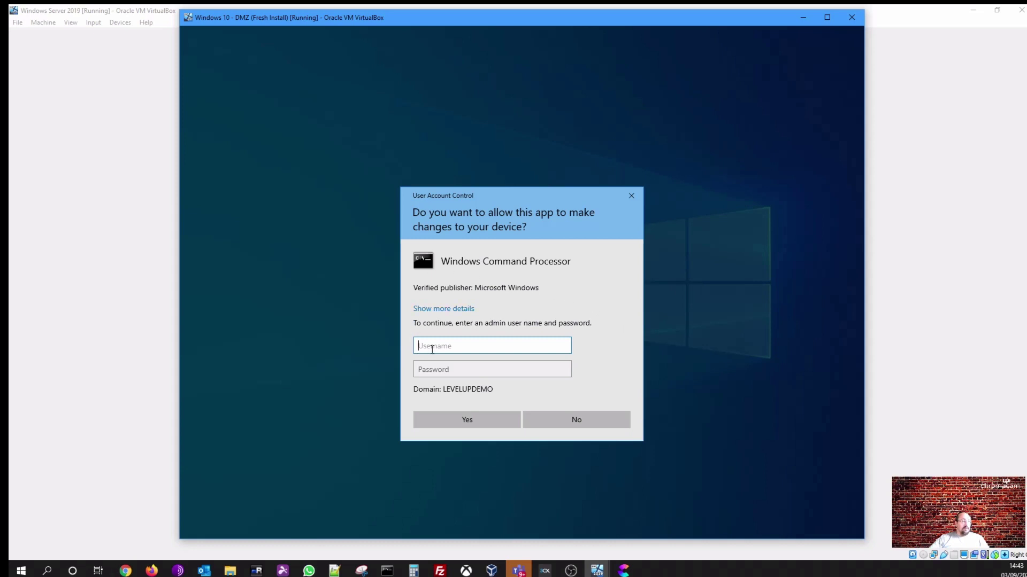
Approve the UAC prompt with the domain admin username and password
type("l")
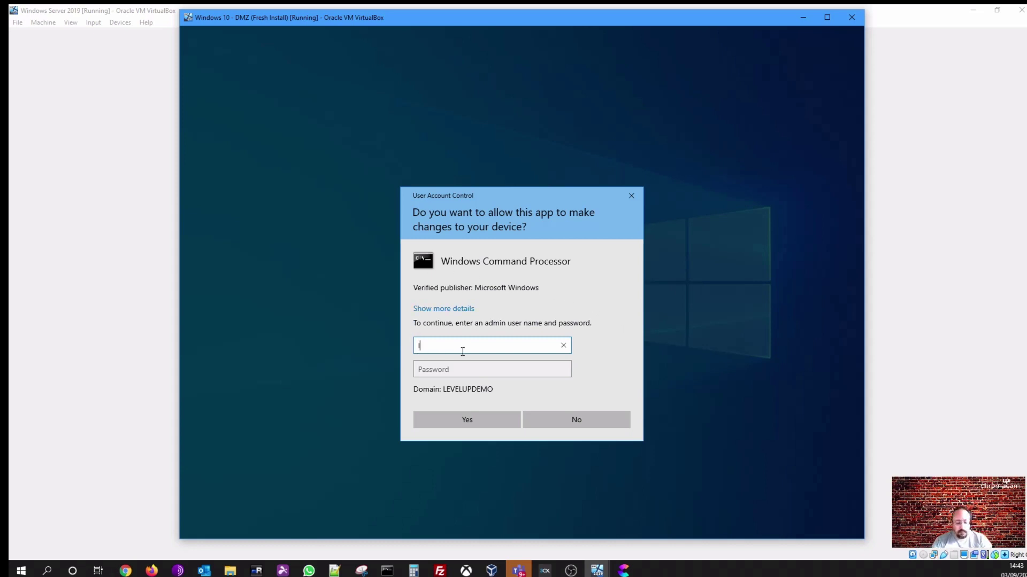
type("evelupadmin")
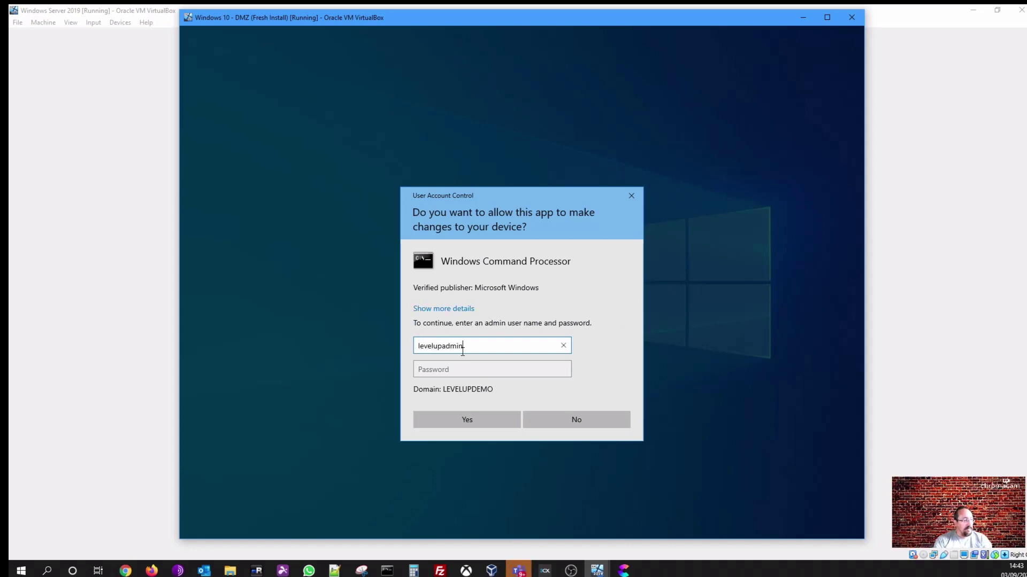
key("Tab")
type("•••••••")
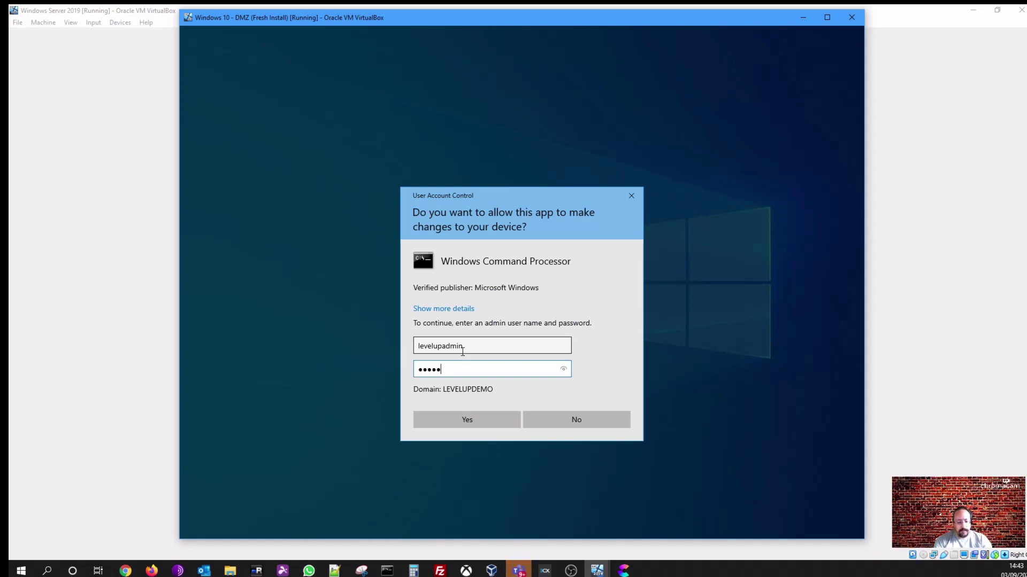
type("••")
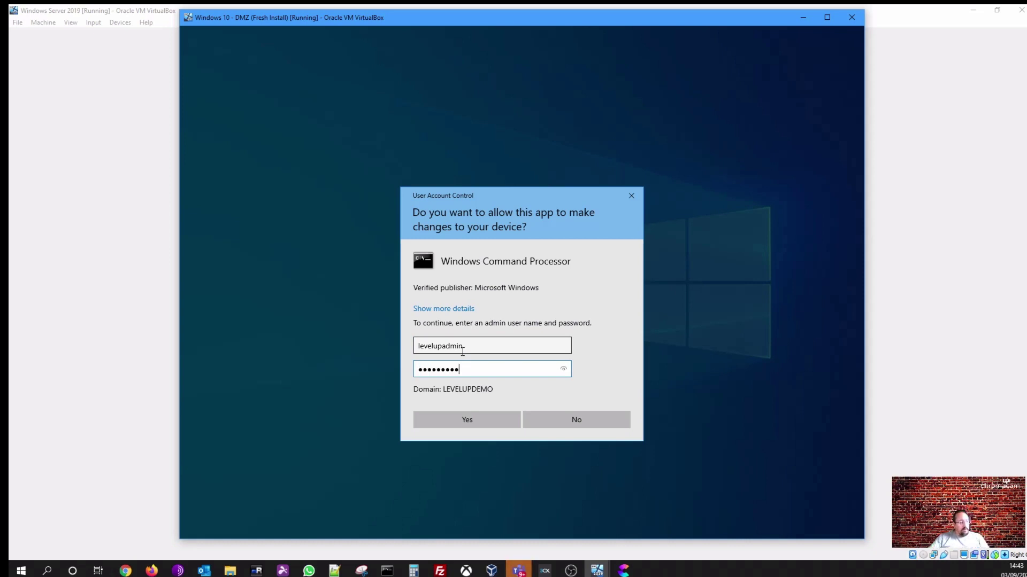
left_click(477, 414)
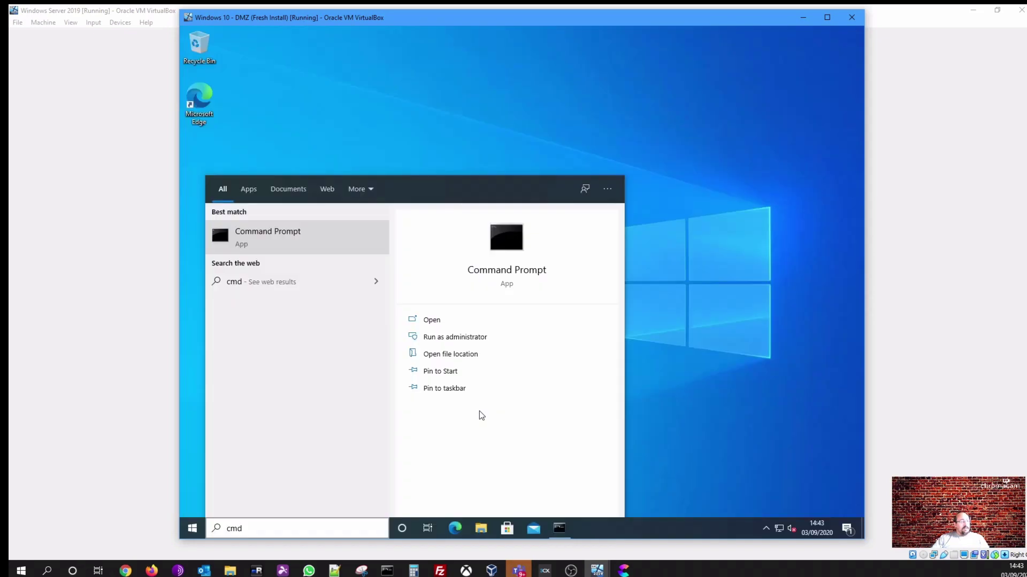
Close the elevated Command Prompt with the exit command
left_click(421, 131)
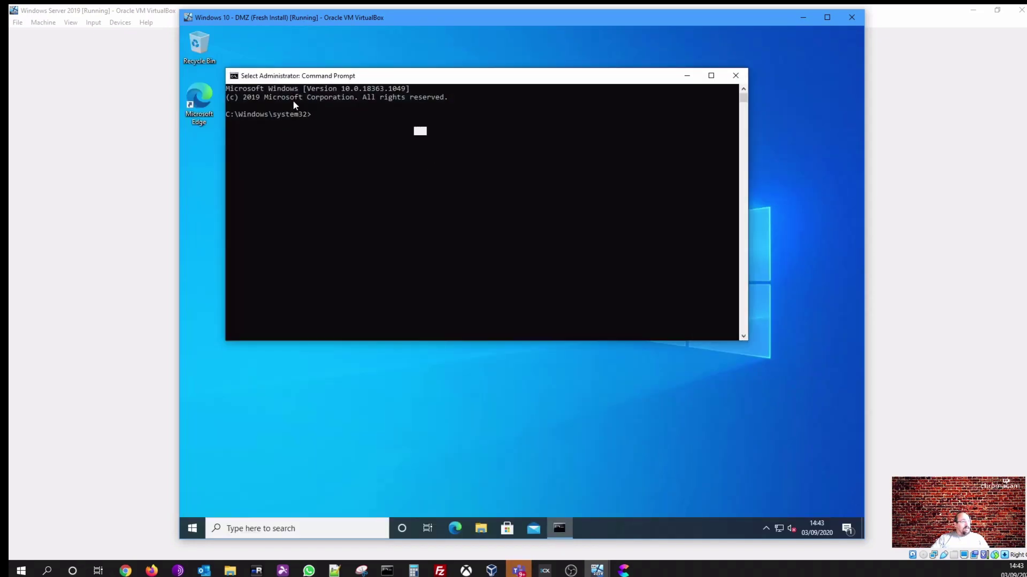
left_click(364, 183)
type("exit")
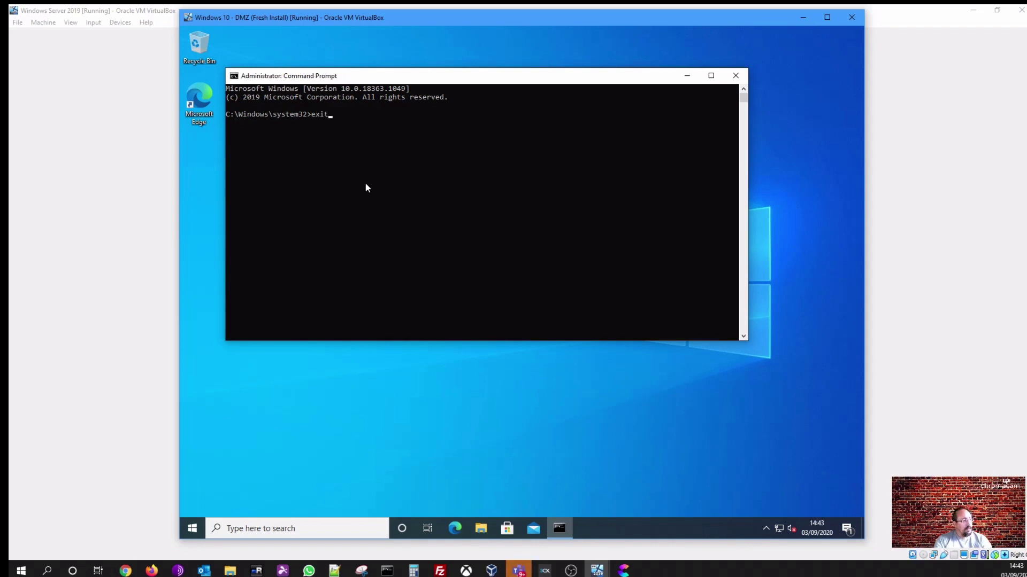
key("Return")
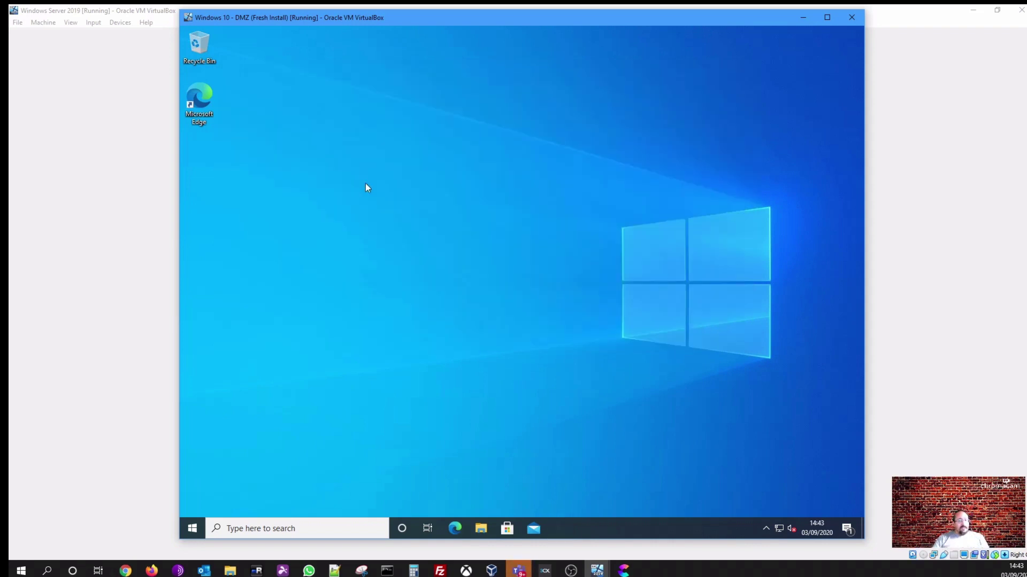